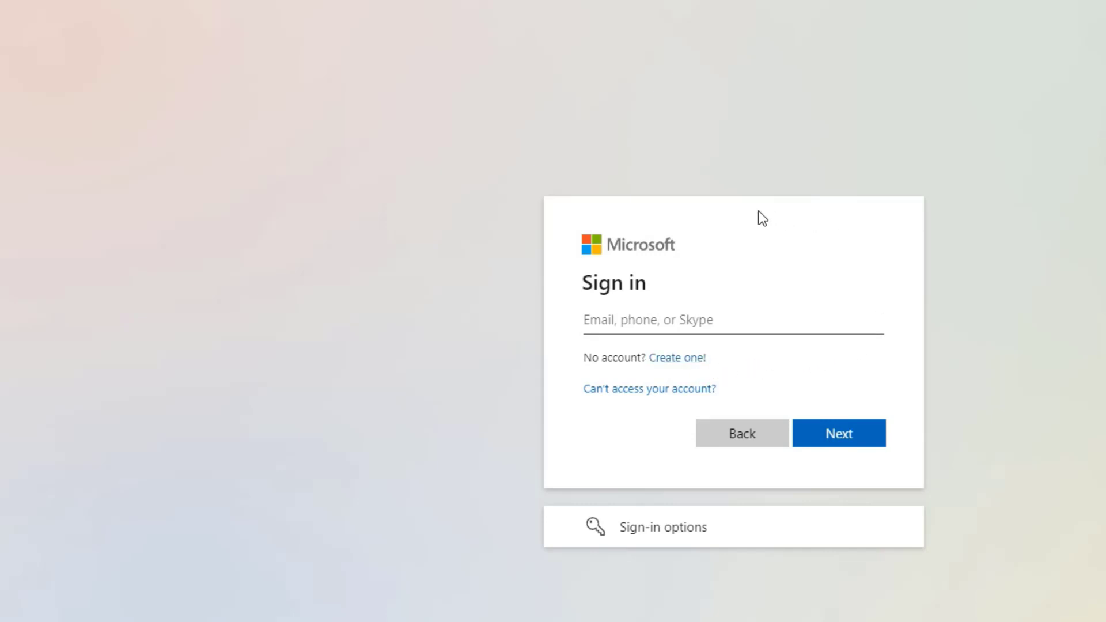
# Step: Enter the account e-mail on the Microsoft sign-in page and continue to the password prompt
pyautogui.click(718, 321)
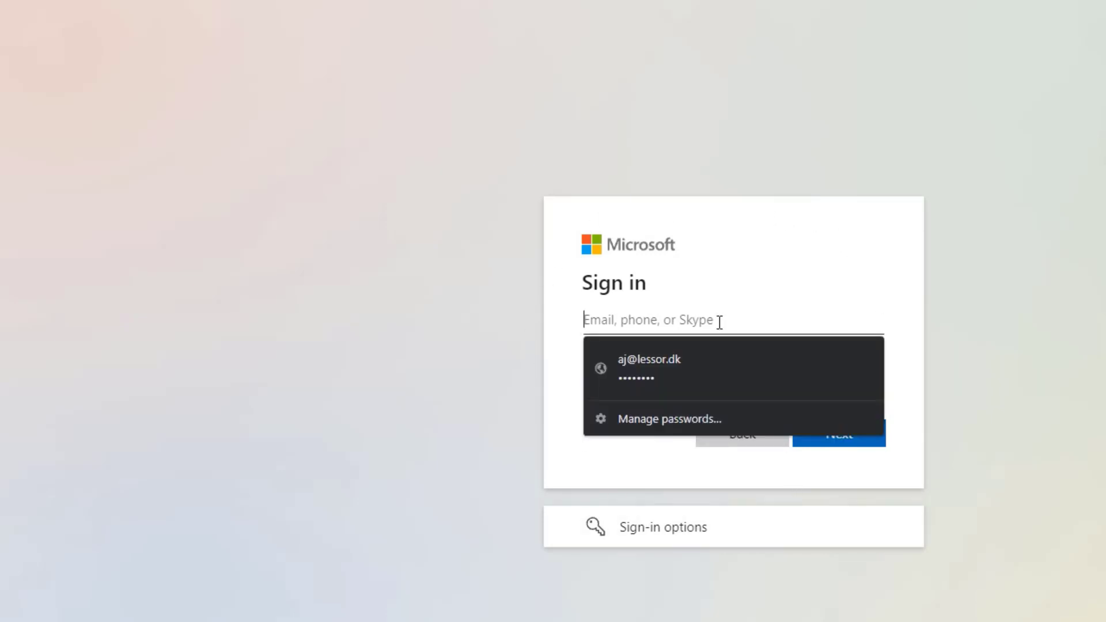
pyautogui.hotkey('ctrl', 'v')
pyautogui.click(442, 336)
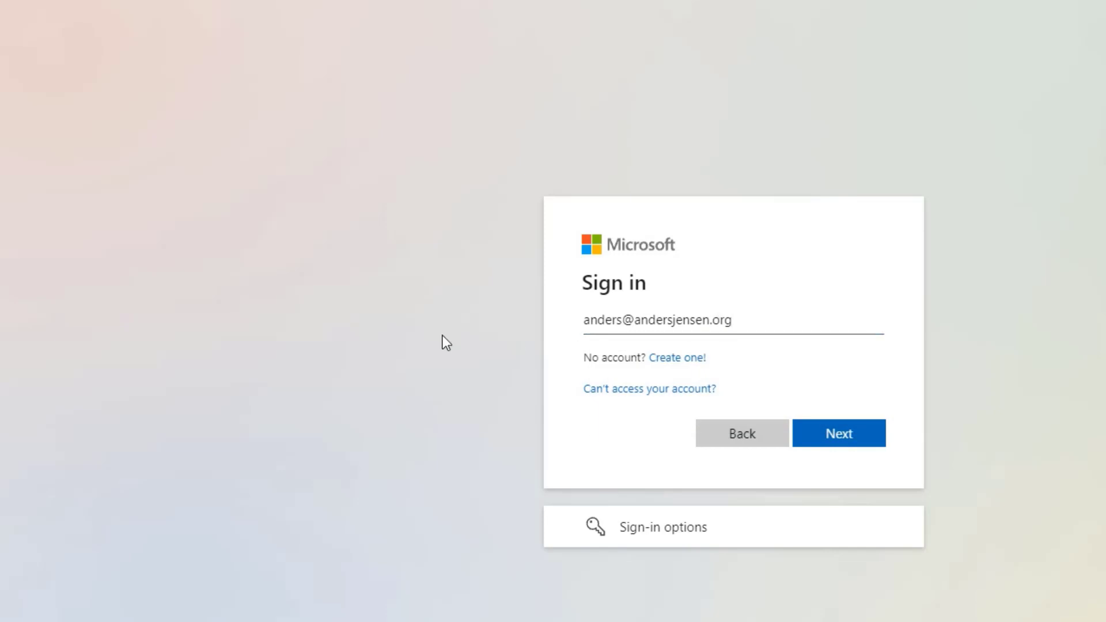
pyautogui.click(838, 438)
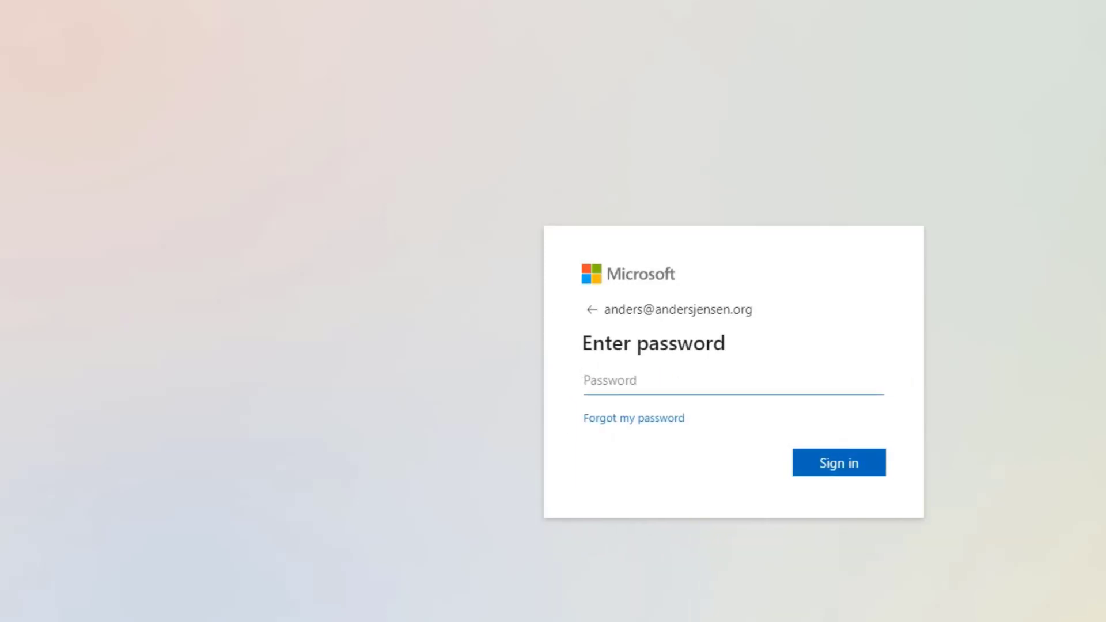
# Step: Enter the account password, sign in to Microsoft Office and choose to stay signed in
pyautogui.click(604, 378)
pyautogui.hotkey('ctrl', 'v')
pyautogui.click(489, 382)
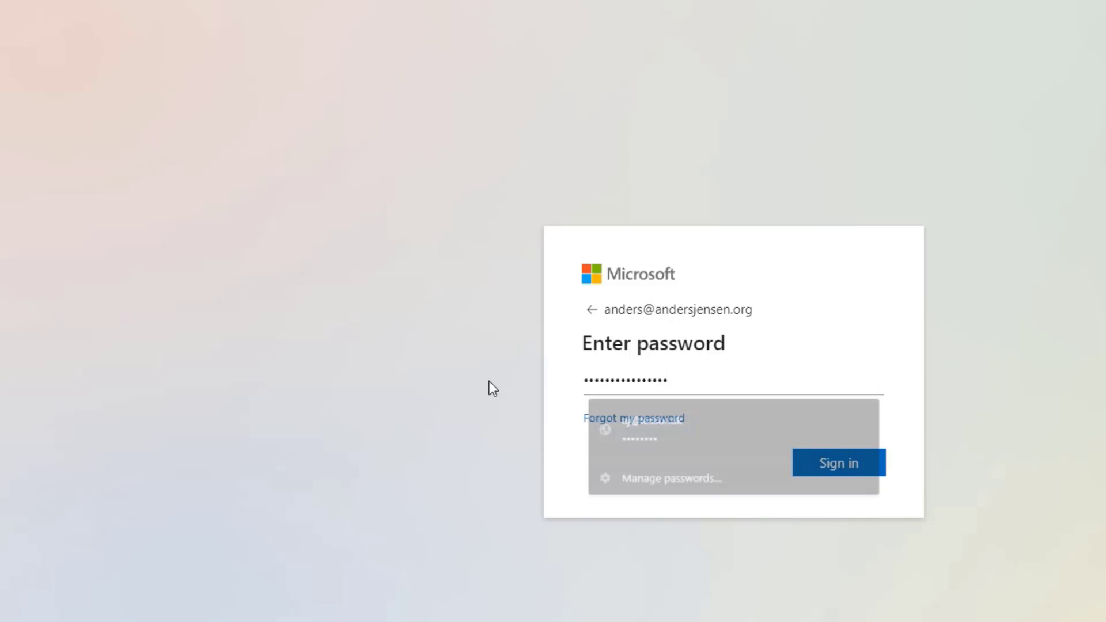
pyautogui.click(833, 468)
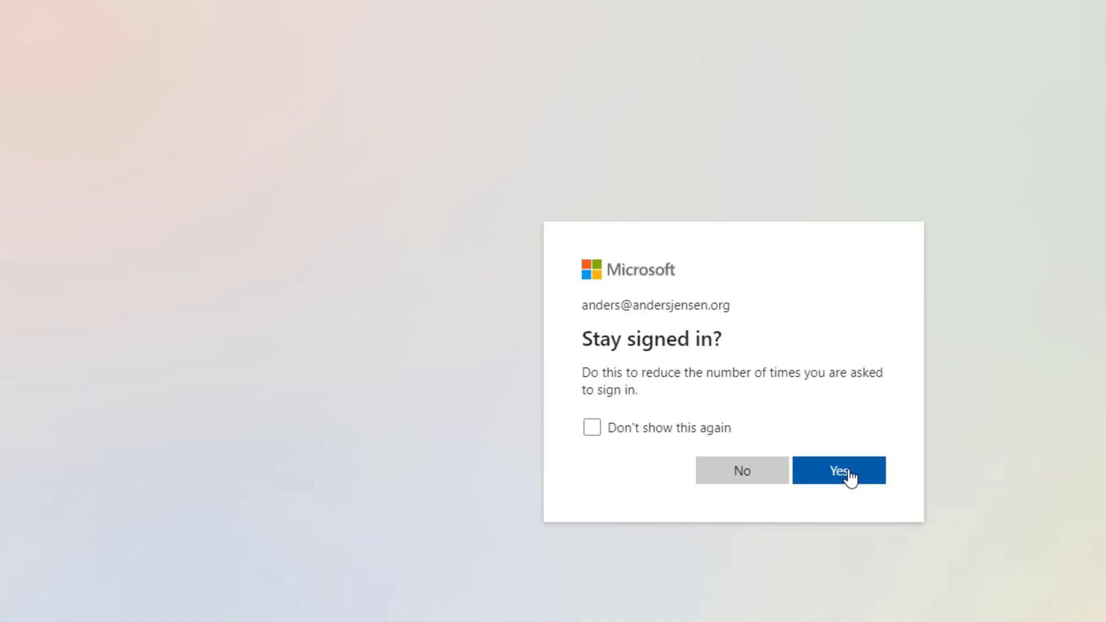
pyautogui.click(850, 476)
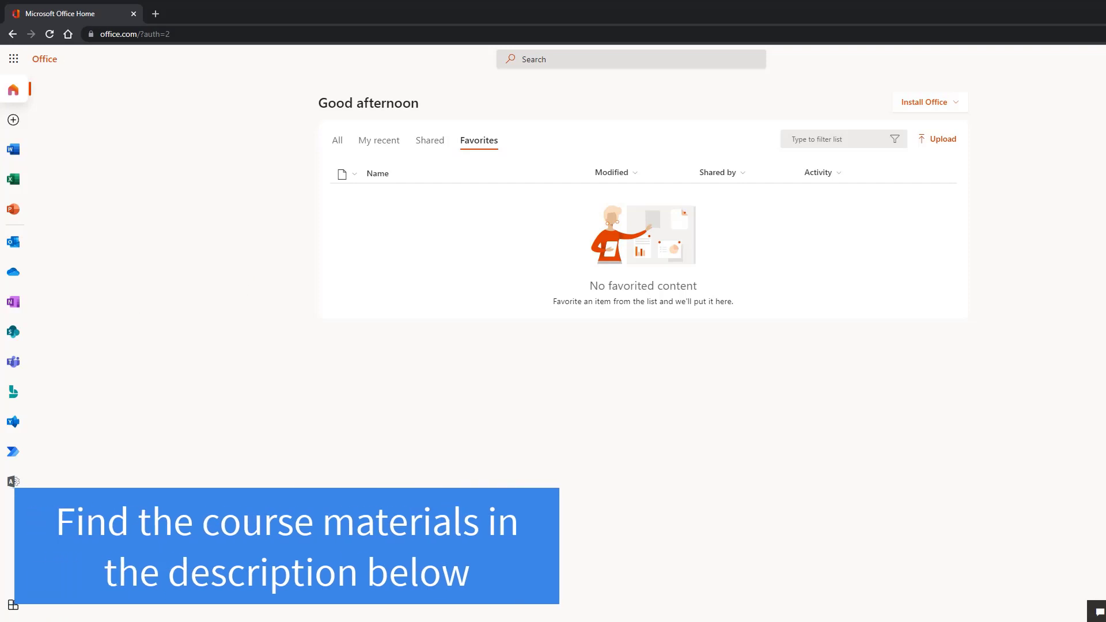
# Step: Switch to the BirtdaysExample workbook in Excel and examine the ID, Name and Email columns in rows 2 to 4
pyautogui.hotkey('alt', 'Tab')
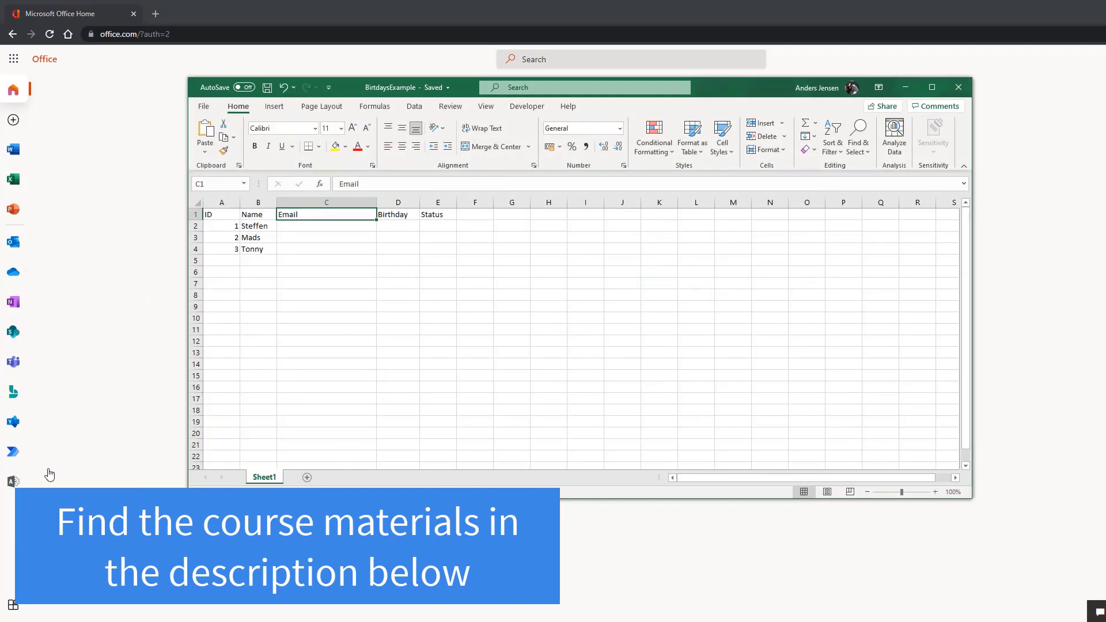
pyautogui.click(362, 319)
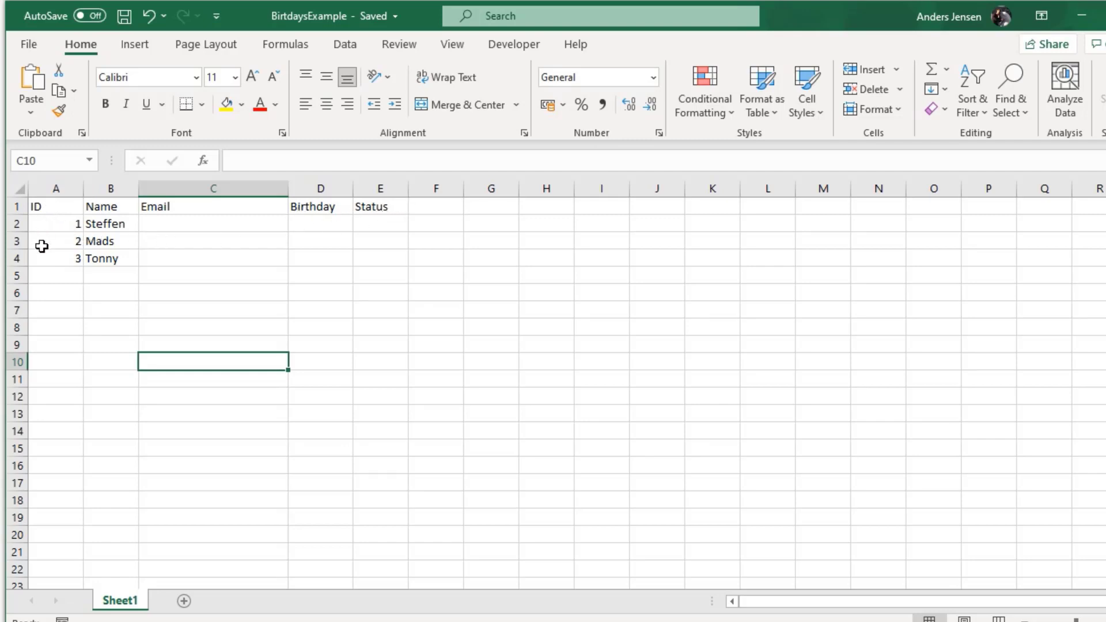
pyautogui.click(57, 230)
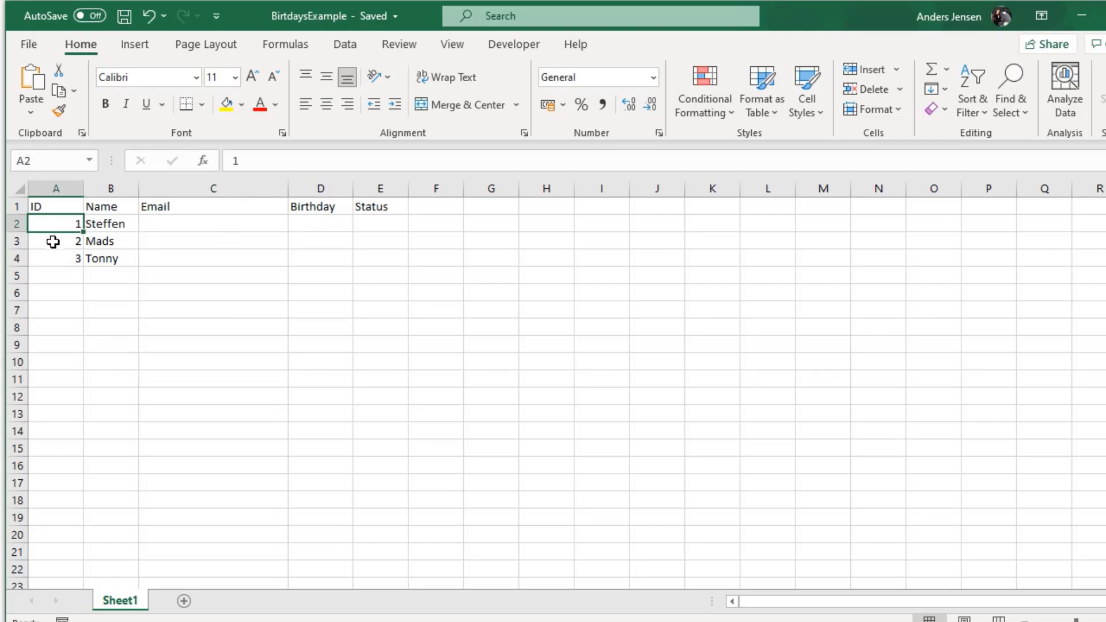
pyautogui.click(51, 242)
pyautogui.click(51, 256)
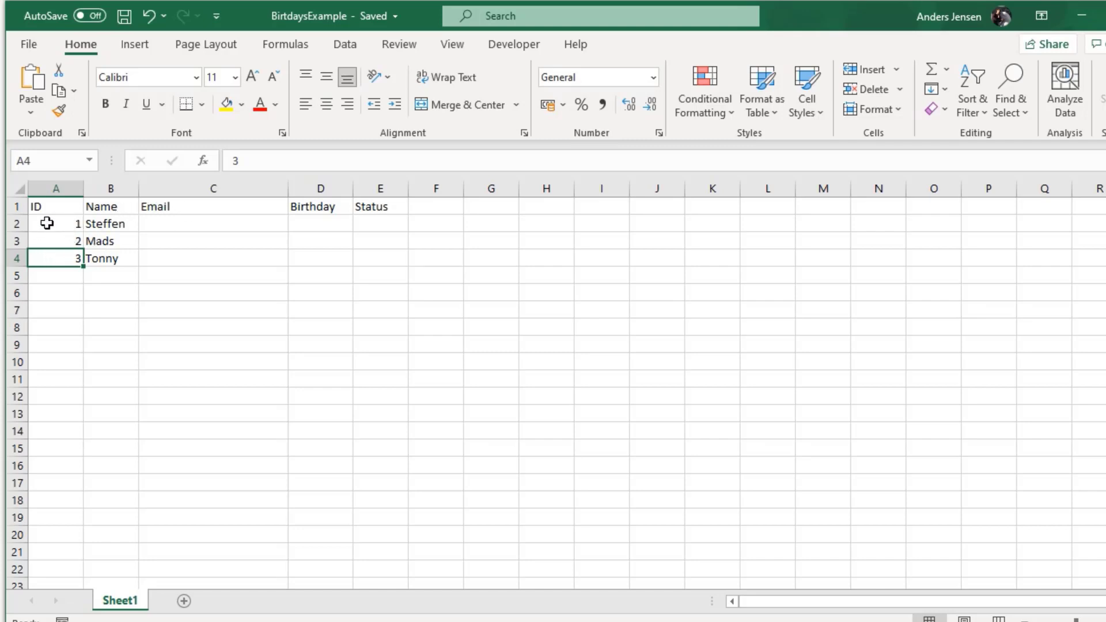
pyautogui.click(128, 224)
pyautogui.click(124, 240)
pyautogui.click(125, 258)
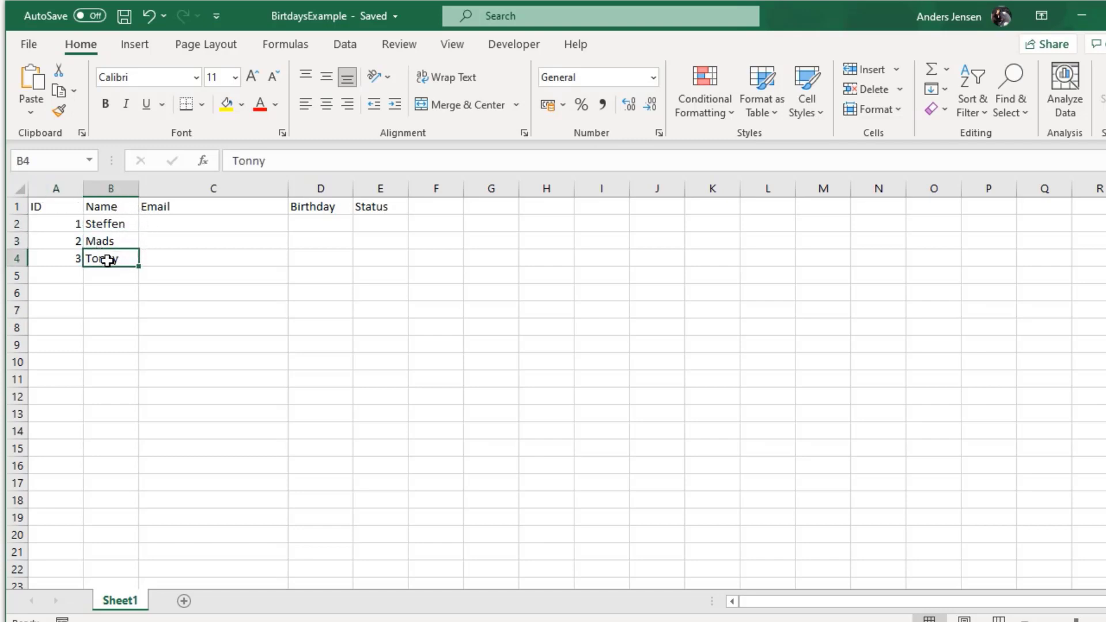
pyautogui.click(159, 225)
pyautogui.click(167, 242)
pyautogui.click(165, 261)
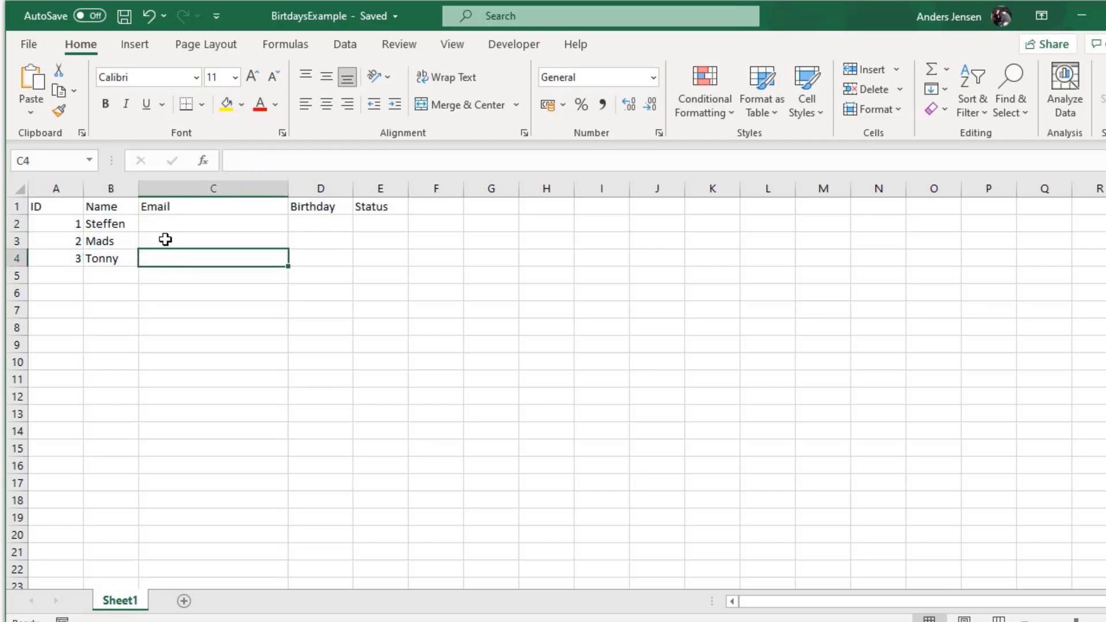
# Step: Fill the Email cells C2, C3 and C4 with the same contact e-mail address
pyautogui.click(166, 228)
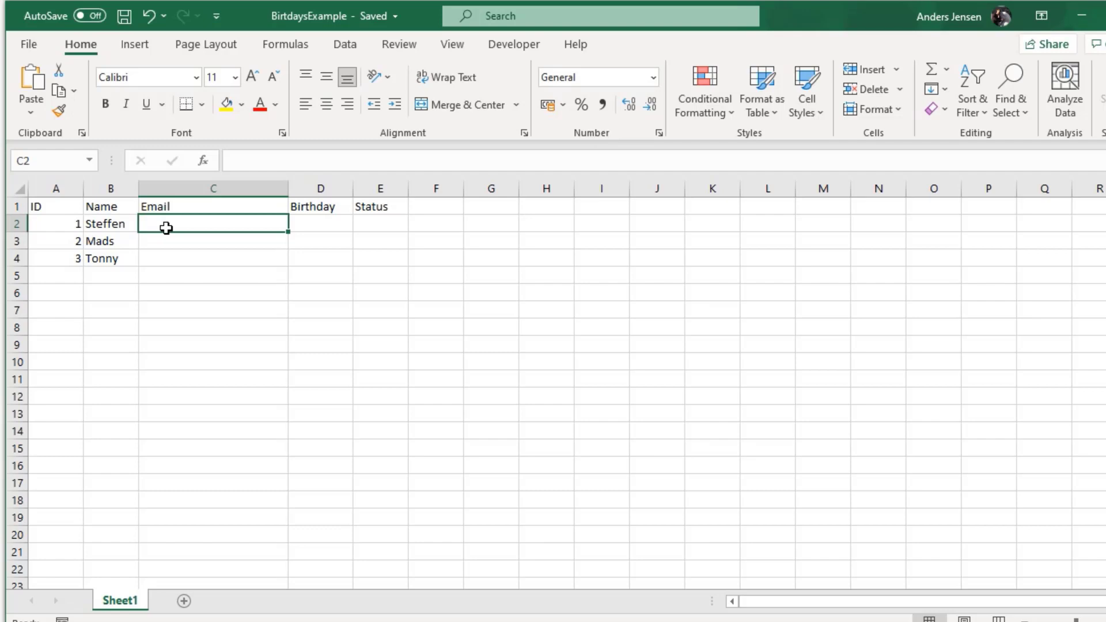
pyautogui.hotkey('ctrl', 'v')
pyautogui.click(173, 242)
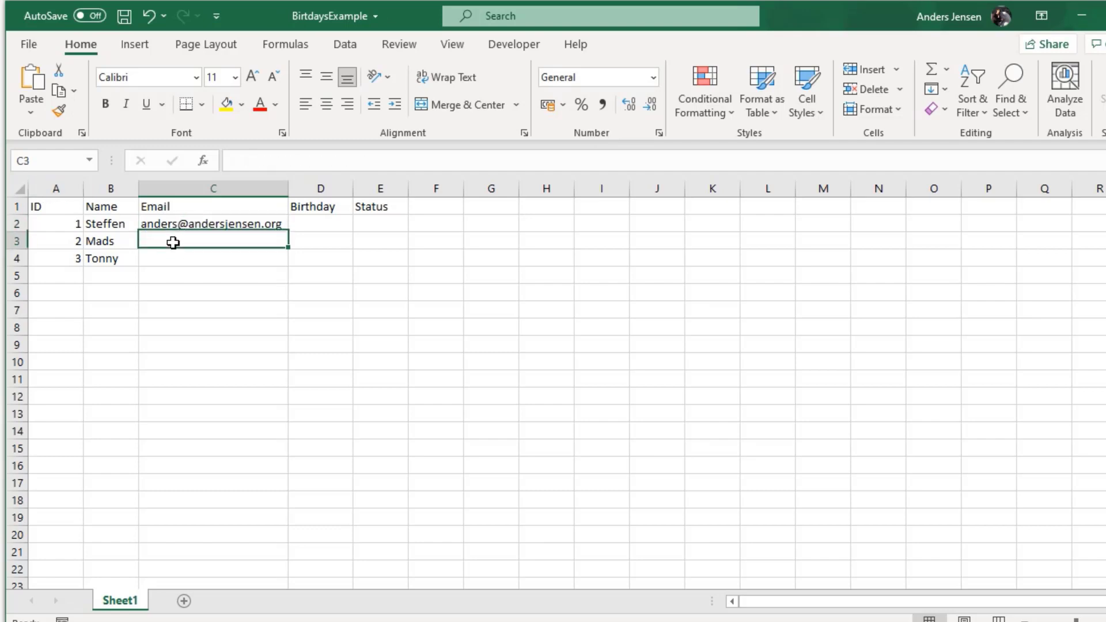
pyautogui.hotkey('ctrl', 'v')
pyautogui.click(183, 258)
pyautogui.hotkey('ctrl', 'v')
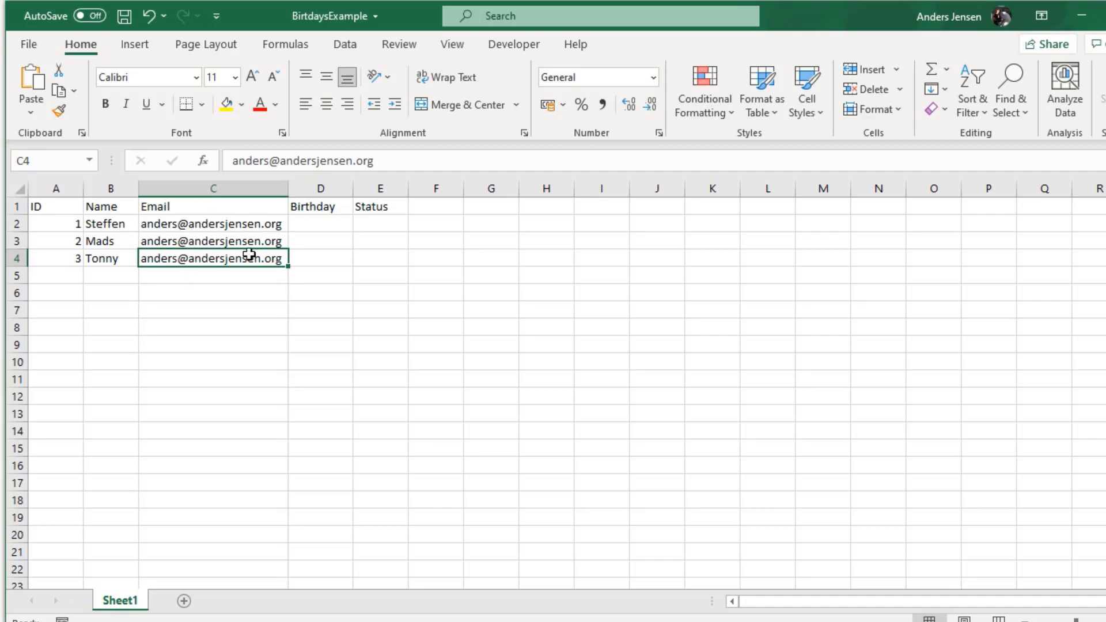
# Step: Enter the current date in MM/DD/YYYY format in Birthday cell D2 and copy it to D4
pyautogui.click(303, 227)
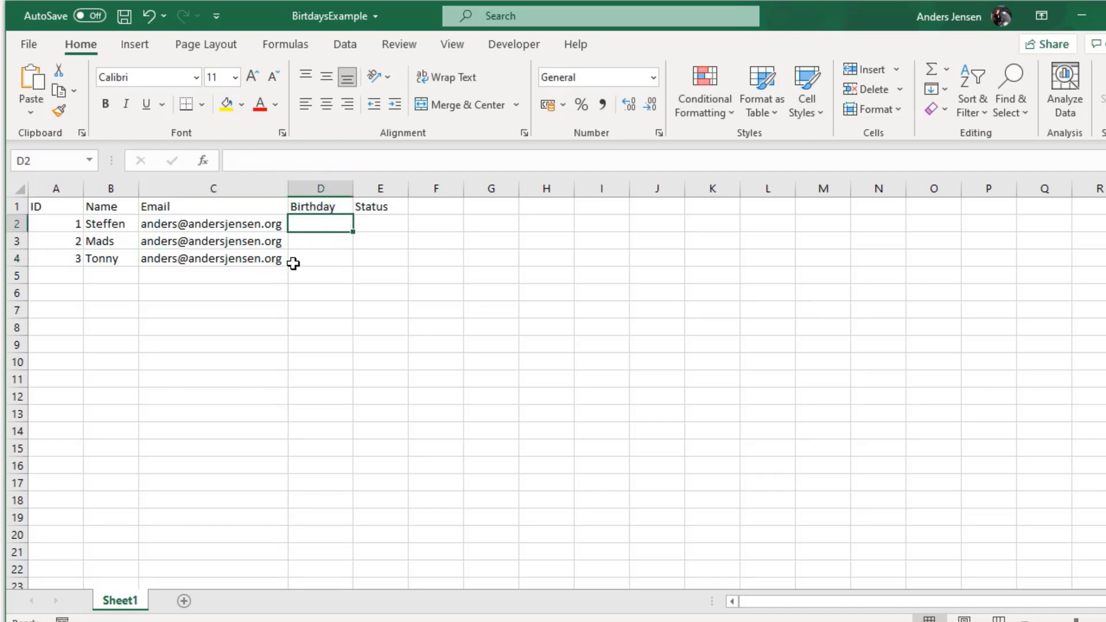
pyautogui.click(293, 262)
pyautogui.click(302, 242)
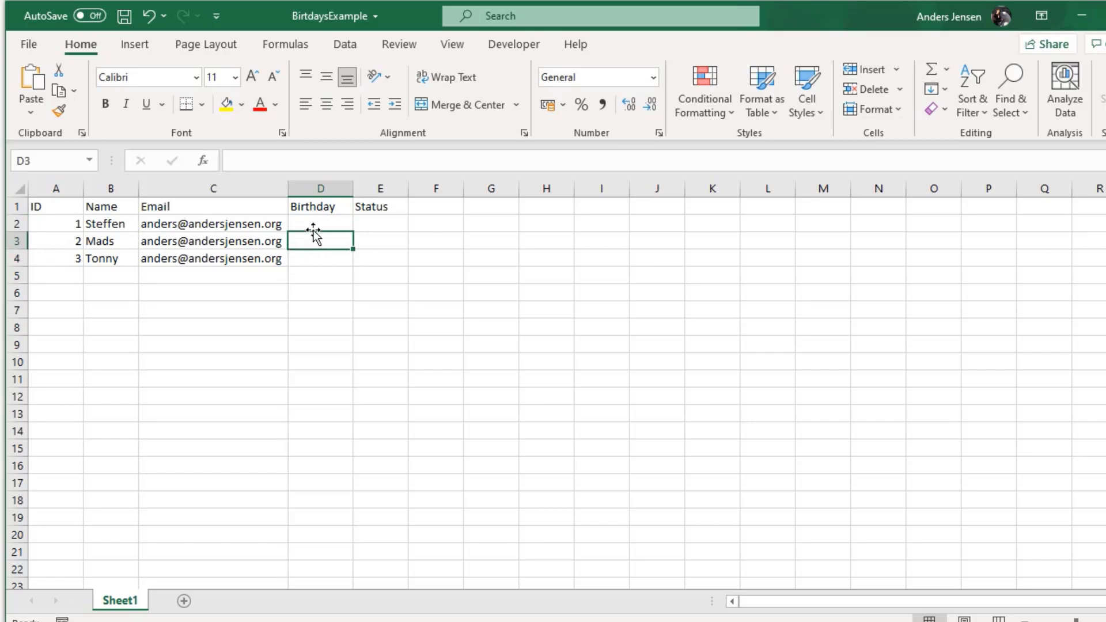
pyautogui.click(313, 225)
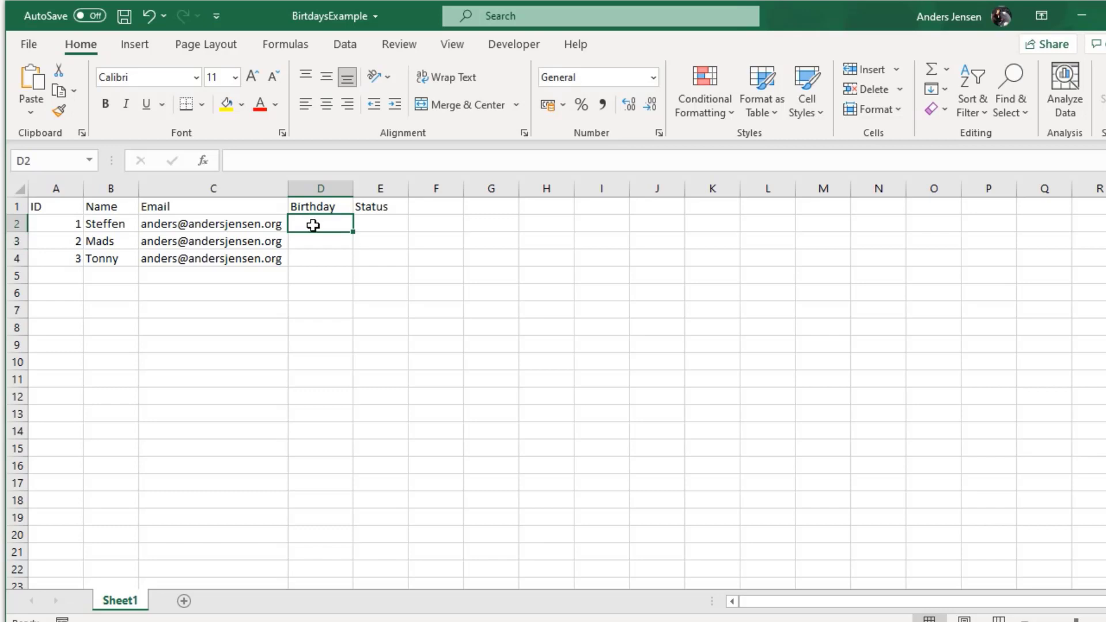
pyautogui.write('09')
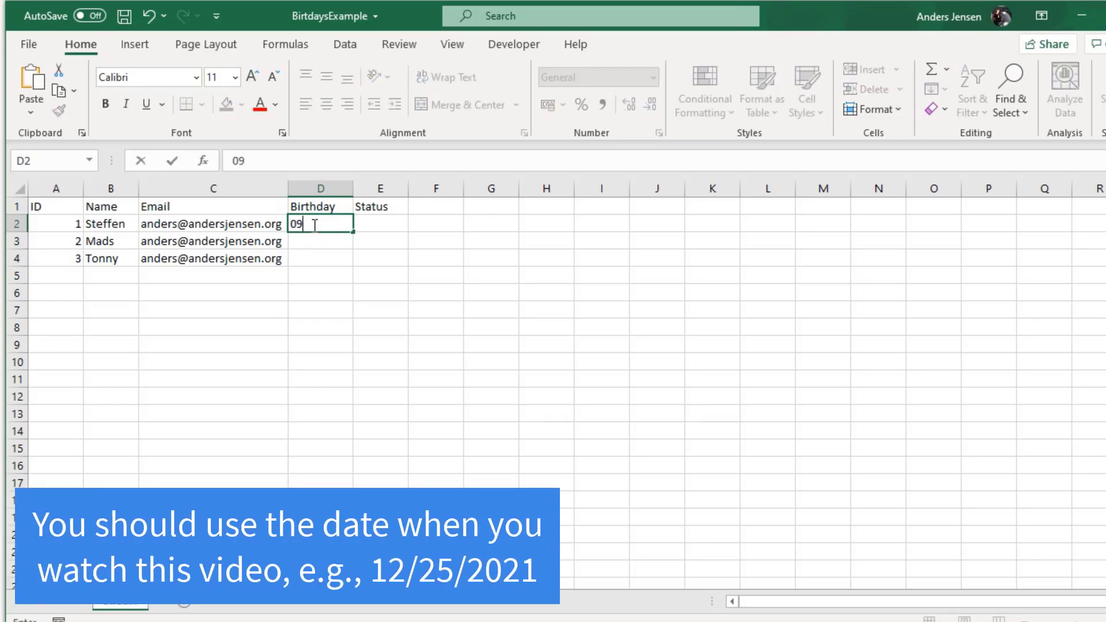
pyautogui.write('/27/2021')
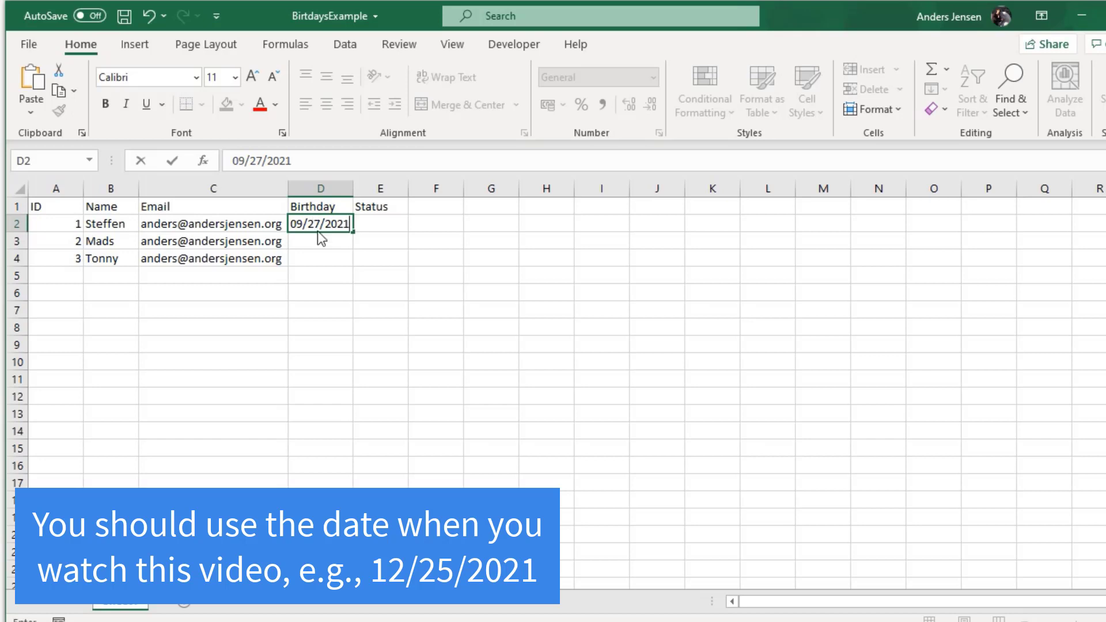
pyautogui.moveTo(351, 223); pyautogui.dragTo(287, 225)
pyautogui.hotkey('ctrl', 'c')
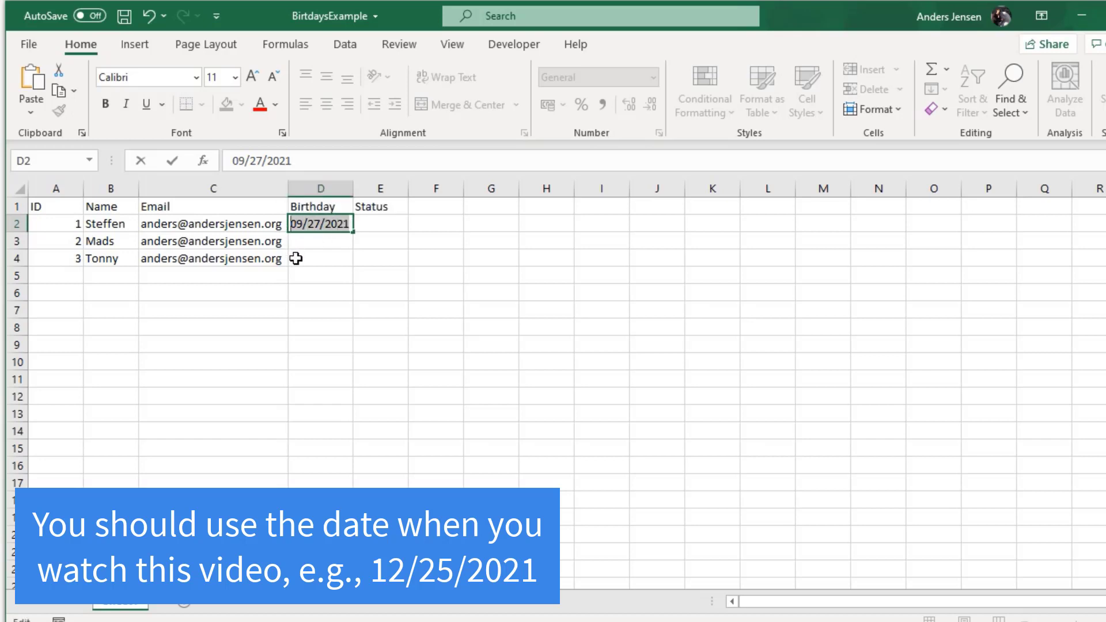
pyautogui.click(311, 254)
pyautogui.hotkey('ctrl', 'v')
# Step: Enter the date one day before the one in D2 as the birthday in cell D3
pyautogui.click(335, 238)
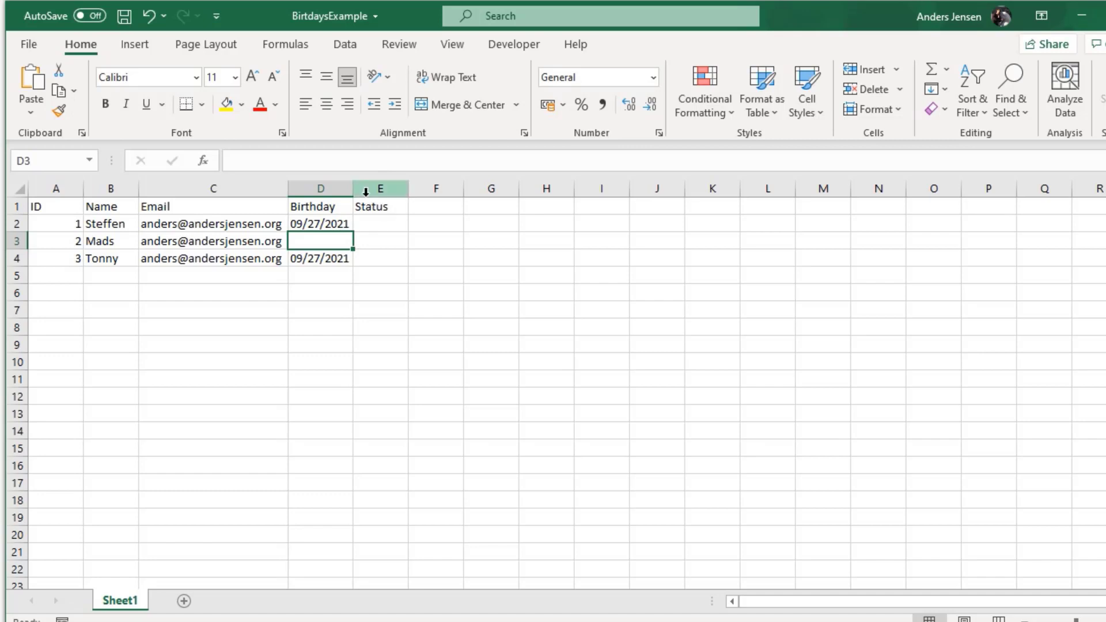
pyautogui.doubleClick(316, 238)
pyautogui.write('09/')
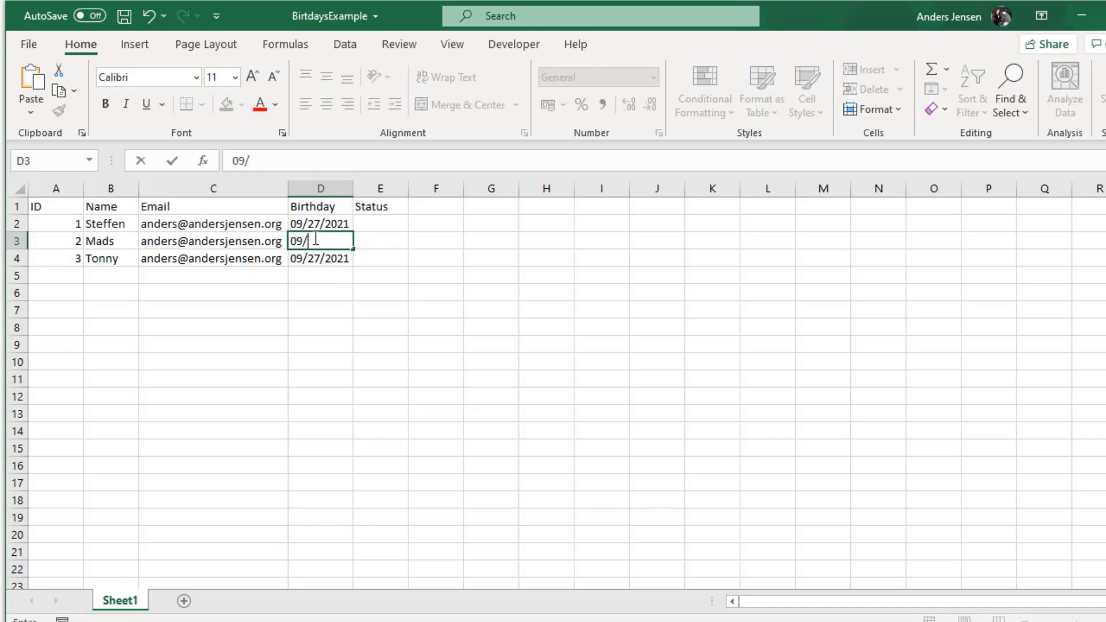
pyautogui.write('26/2021')
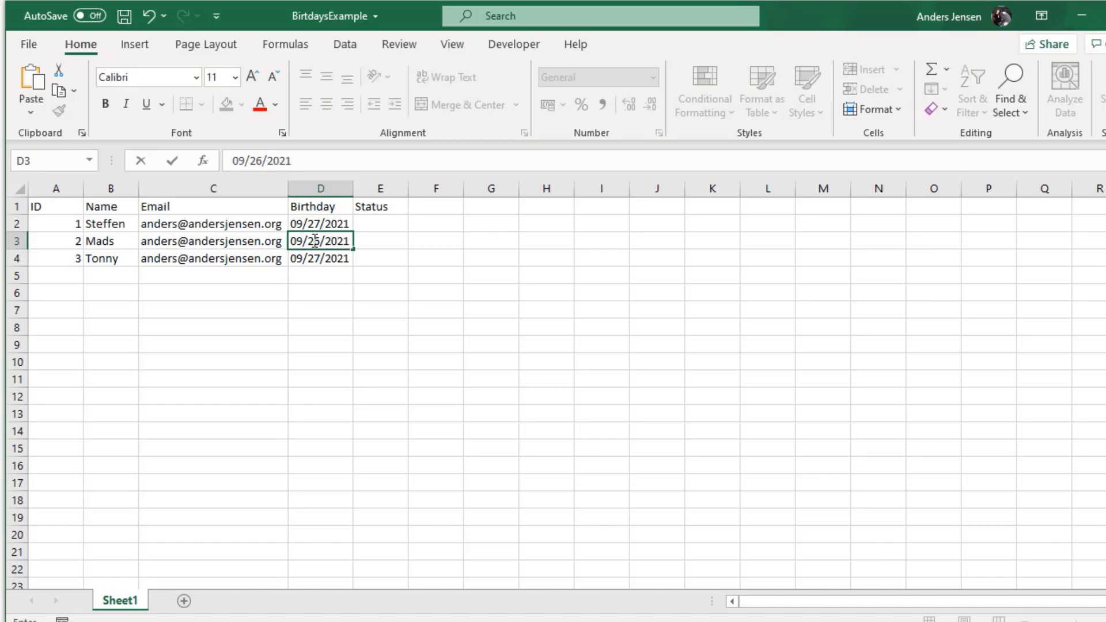
pyautogui.click(344, 275)
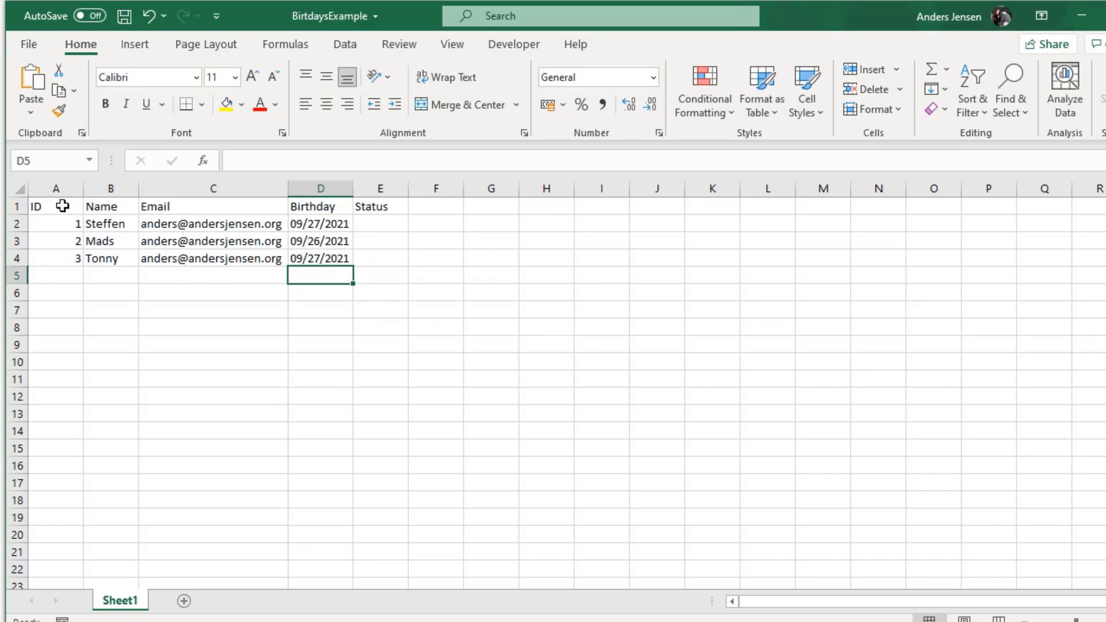
# Step: Convert the range A1:E4 into a table that uses its first row as headers
pyautogui.moveTo(69, 206); pyautogui.dragTo(389, 258)
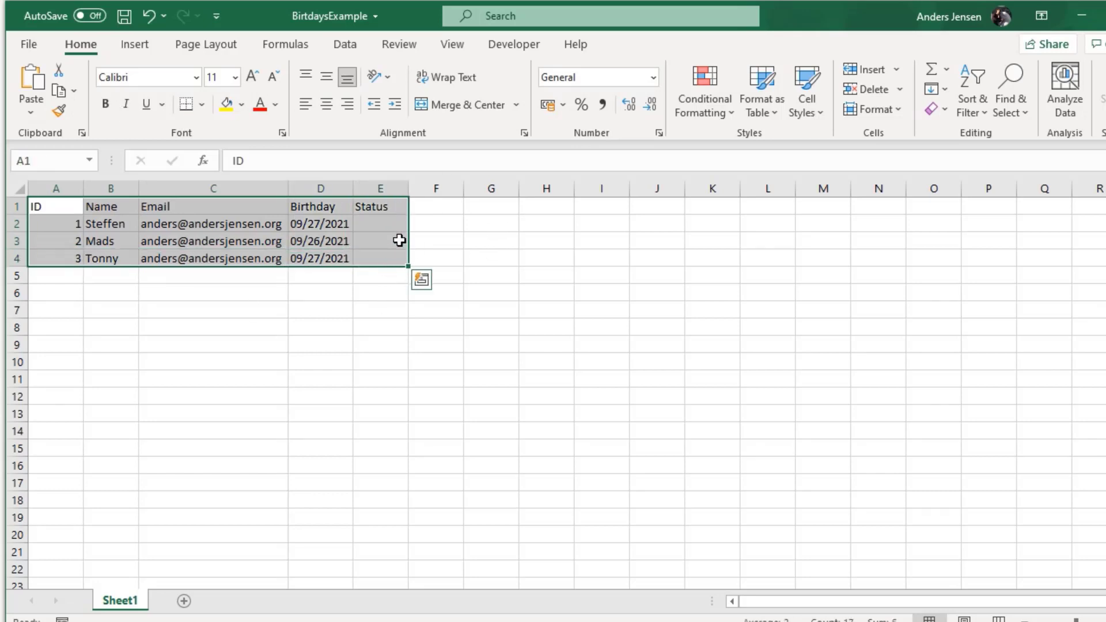
pyautogui.hotkey('ctrl', 't')
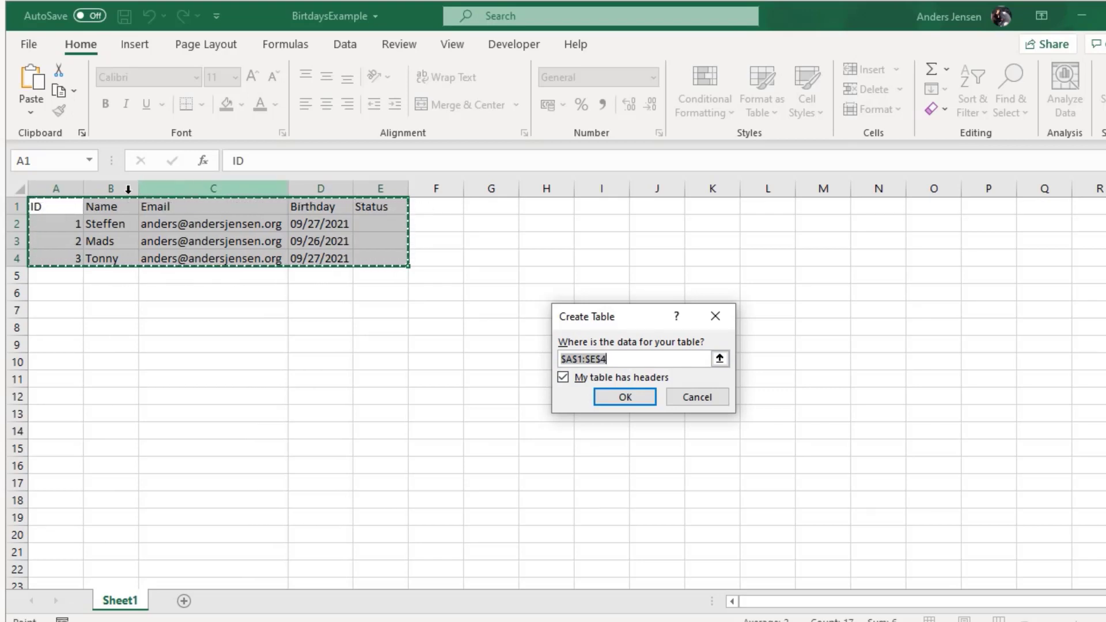
pyautogui.click(625, 397)
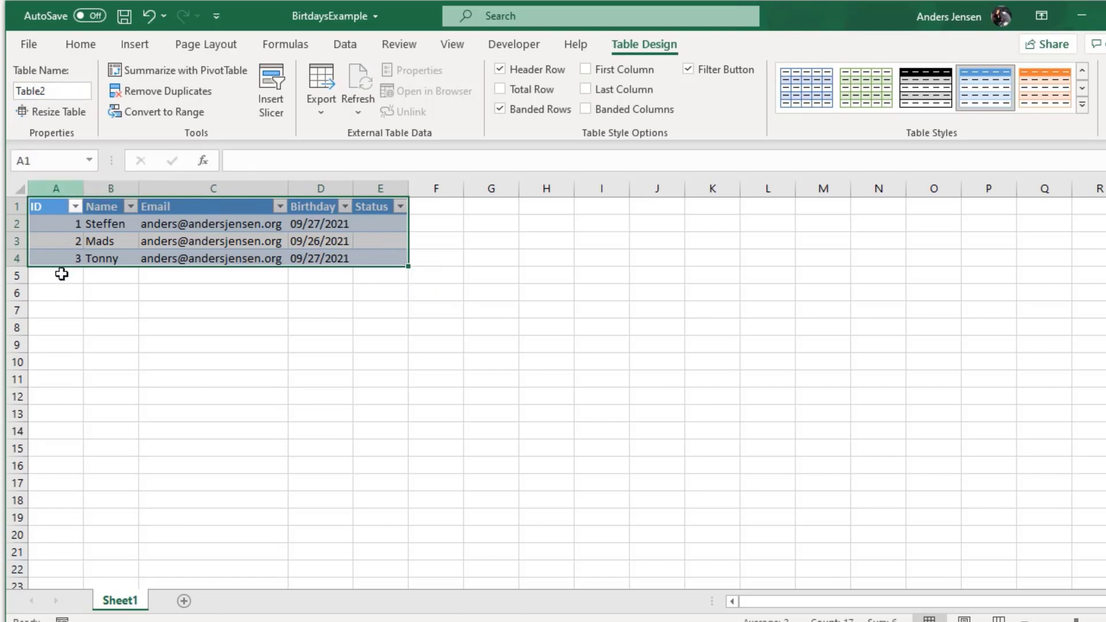
pyautogui.click(123, 348)
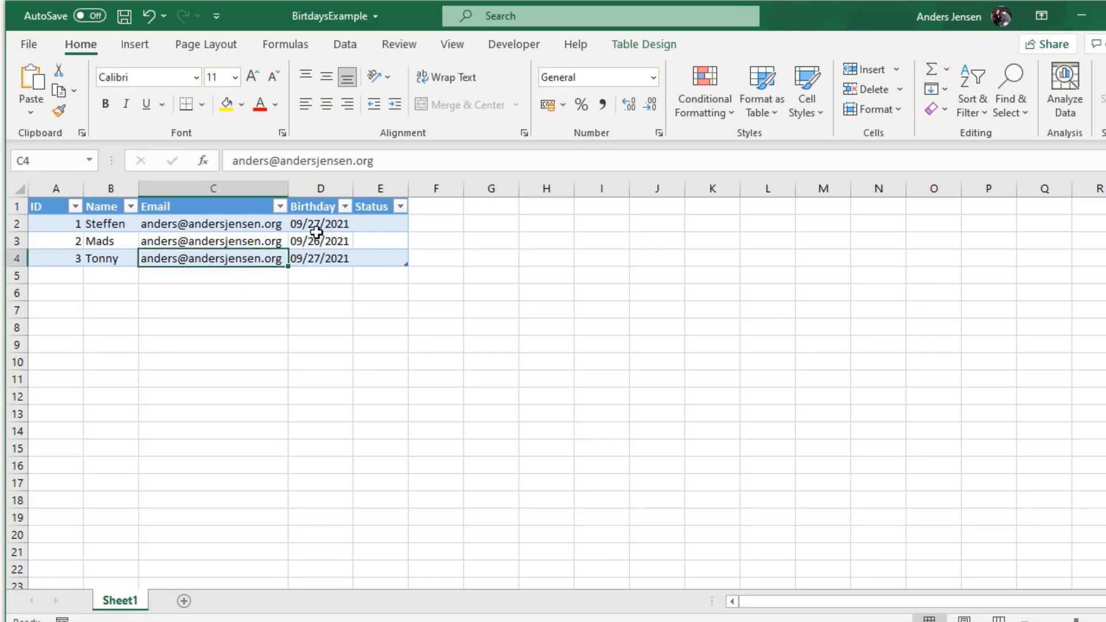
# Step: Rename the new table as Birthdays
pyautogui.click(248, 244)
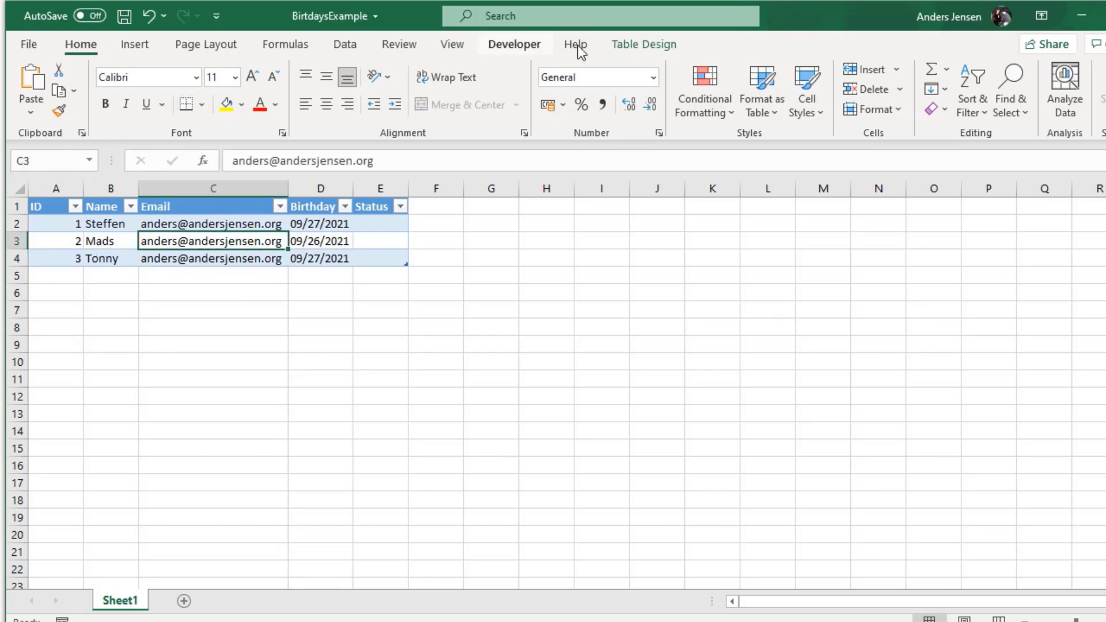
pyautogui.click(628, 42)
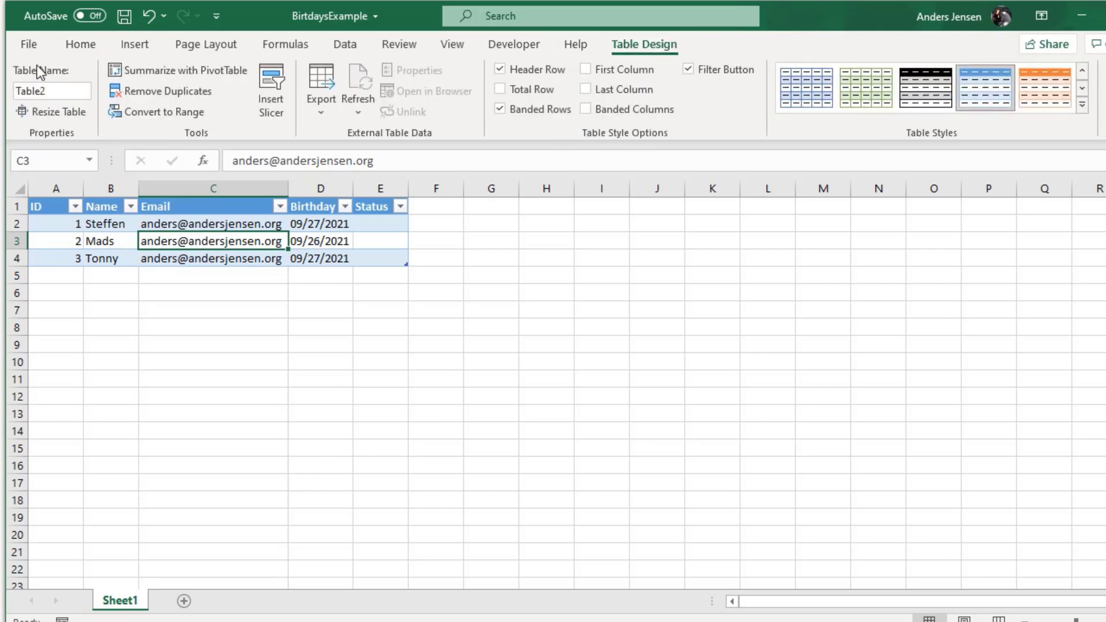
pyautogui.click(57, 91)
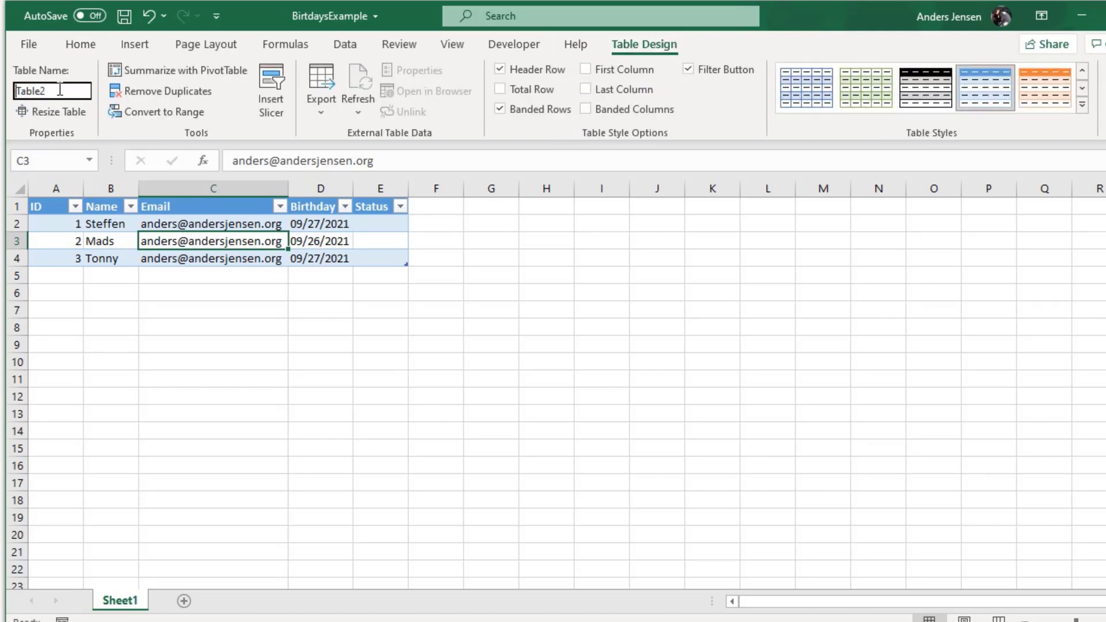
pyautogui.moveTo(60, 91); pyautogui.dragTo(12, 98)
pyautogui.write('Birthdays')
pyautogui.press('Return')
# Step: Check the renamed table's properties and save the BirtdaysExample workbook
pyautogui.click(225, 312)
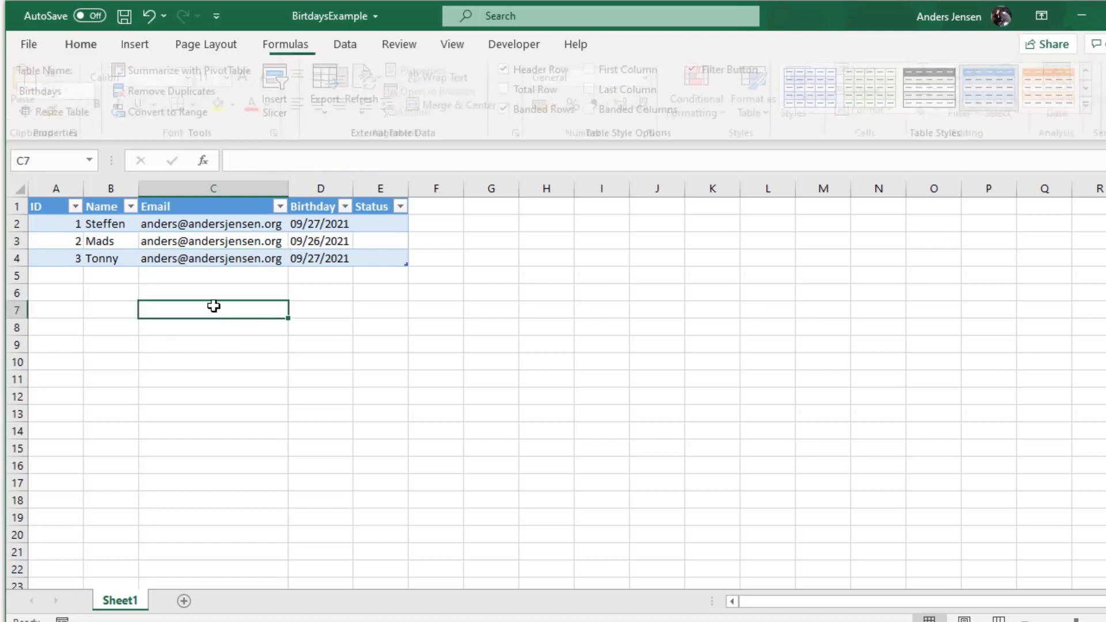
pyautogui.click(346, 259)
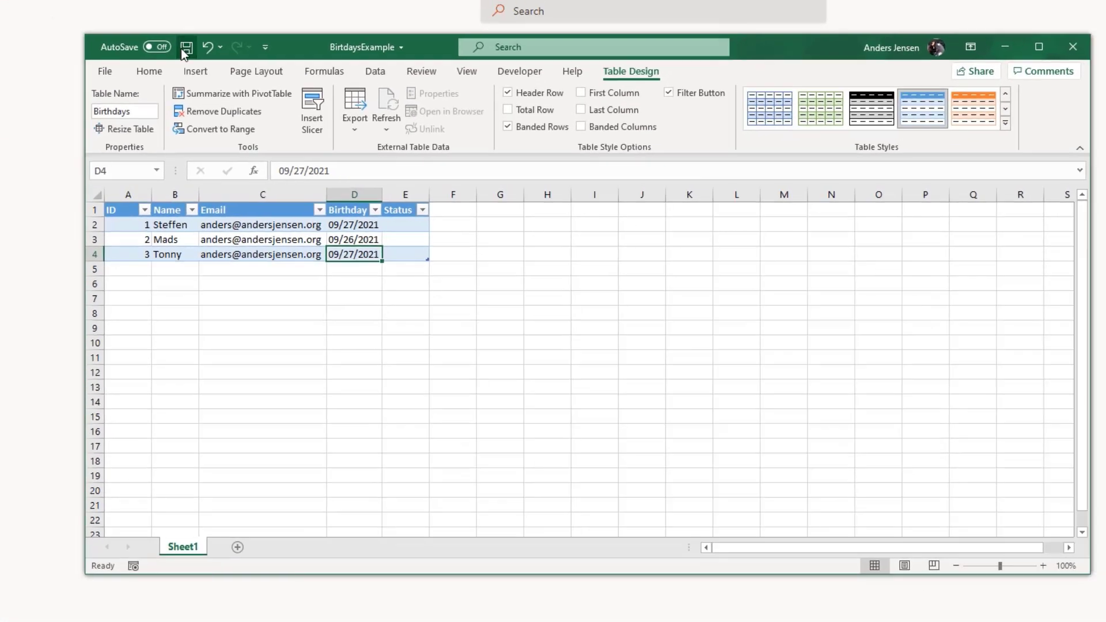
pyautogui.click(185, 48)
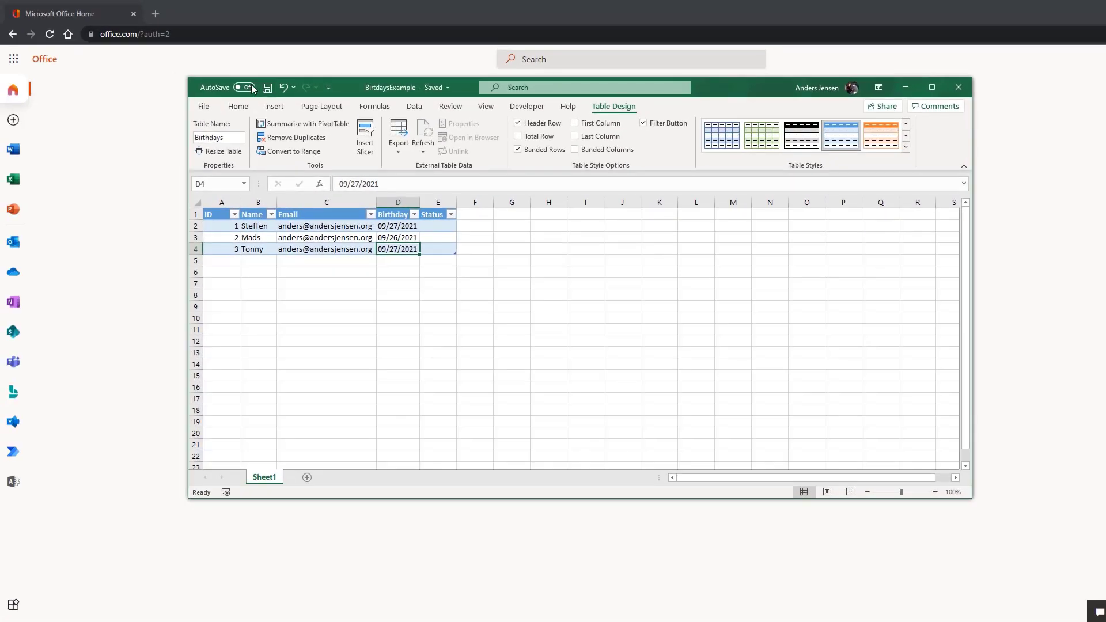
# Step: Switch to the Office home page in the browser and look through the full list of available Microsoft 365 apps
pyautogui.click(210, 19)
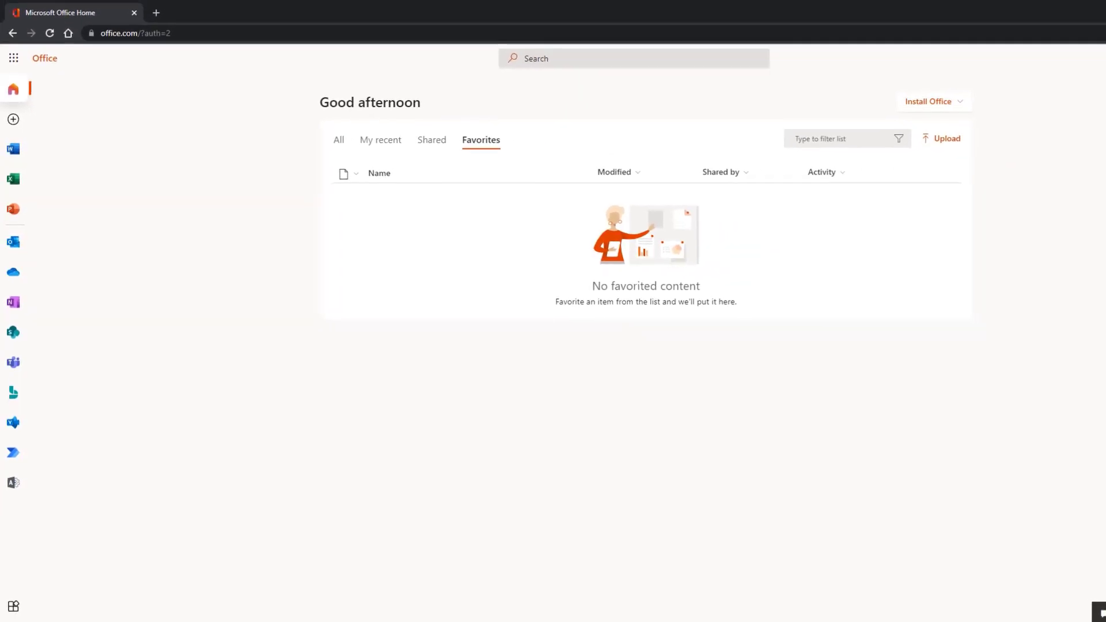
pyautogui.click(14, 59)
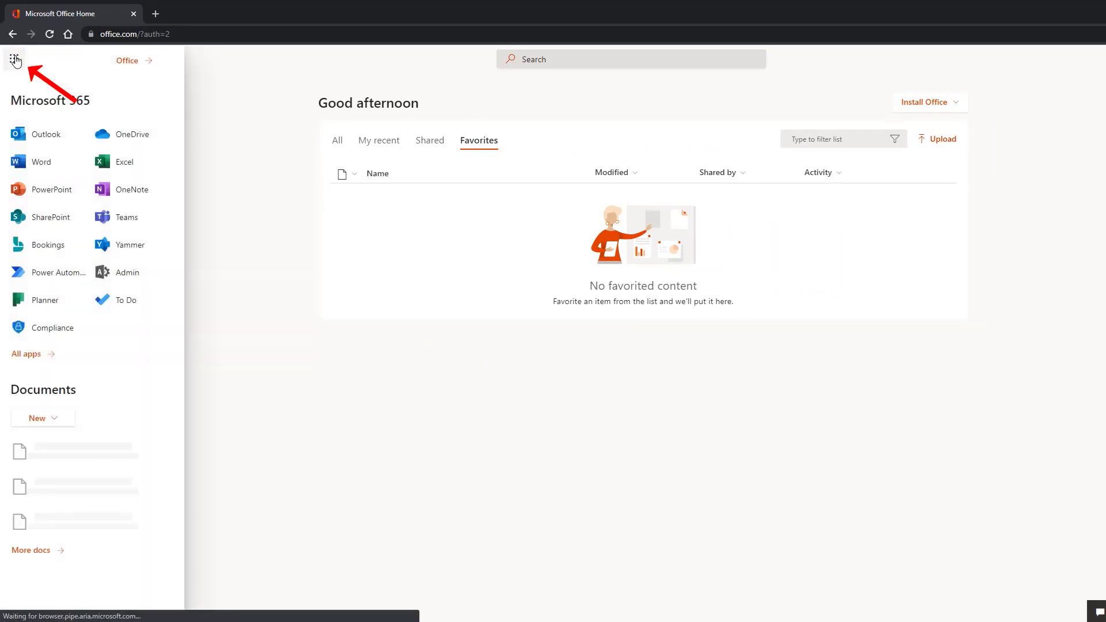
pyautogui.click(29, 354)
pyautogui.scroll(-10, 60, 290)
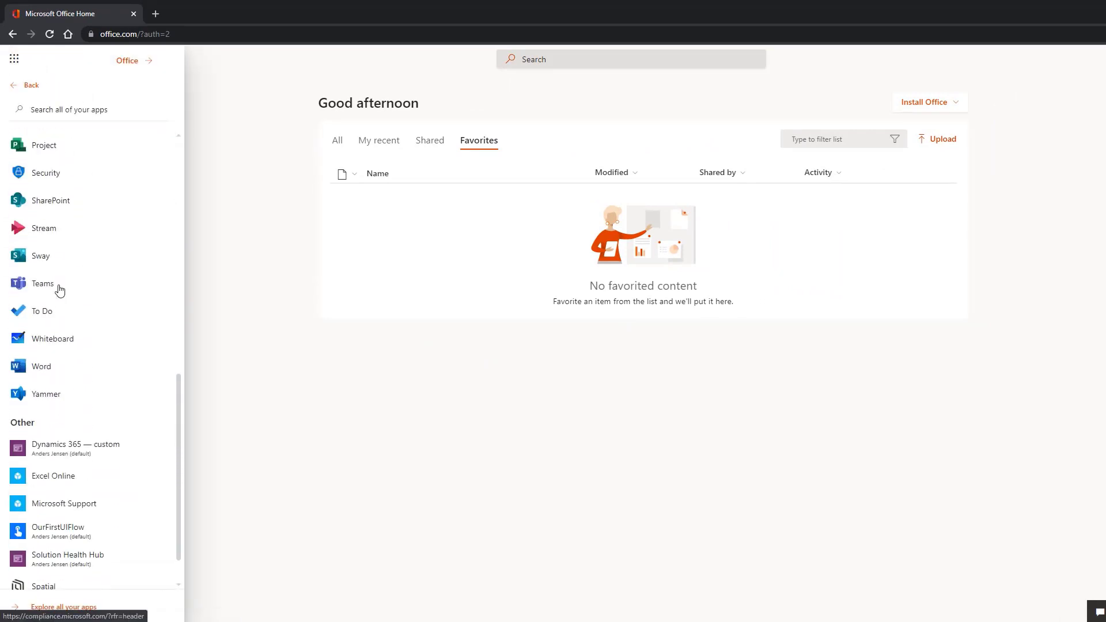
pyautogui.scroll(2, 64, 289)
pyautogui.scroll(8, 65, 288)
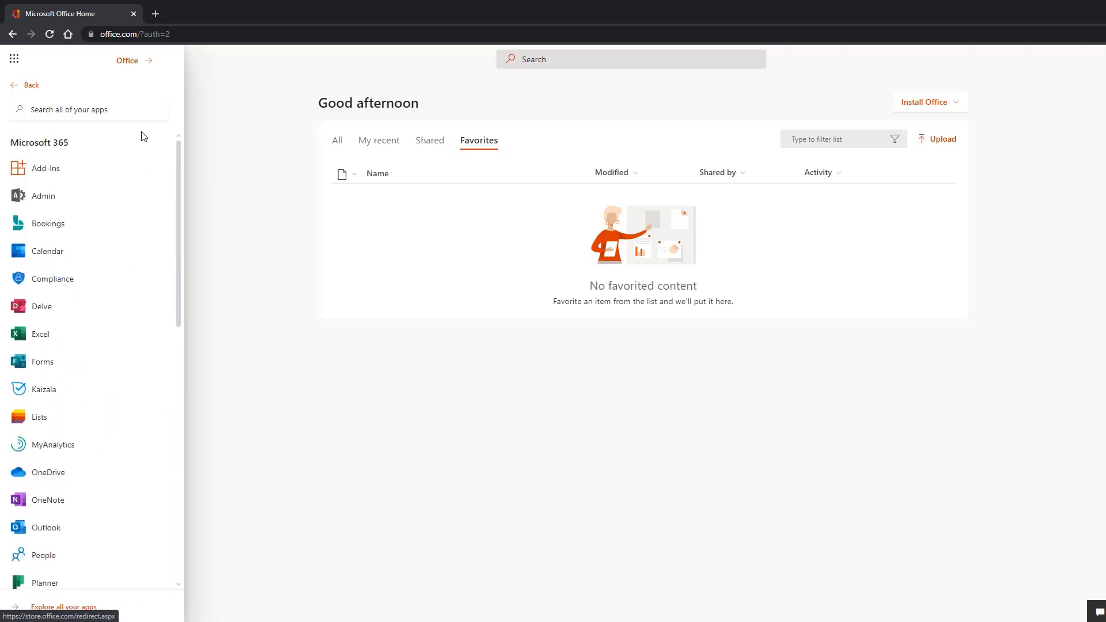
pyautogui.click(224, 189)
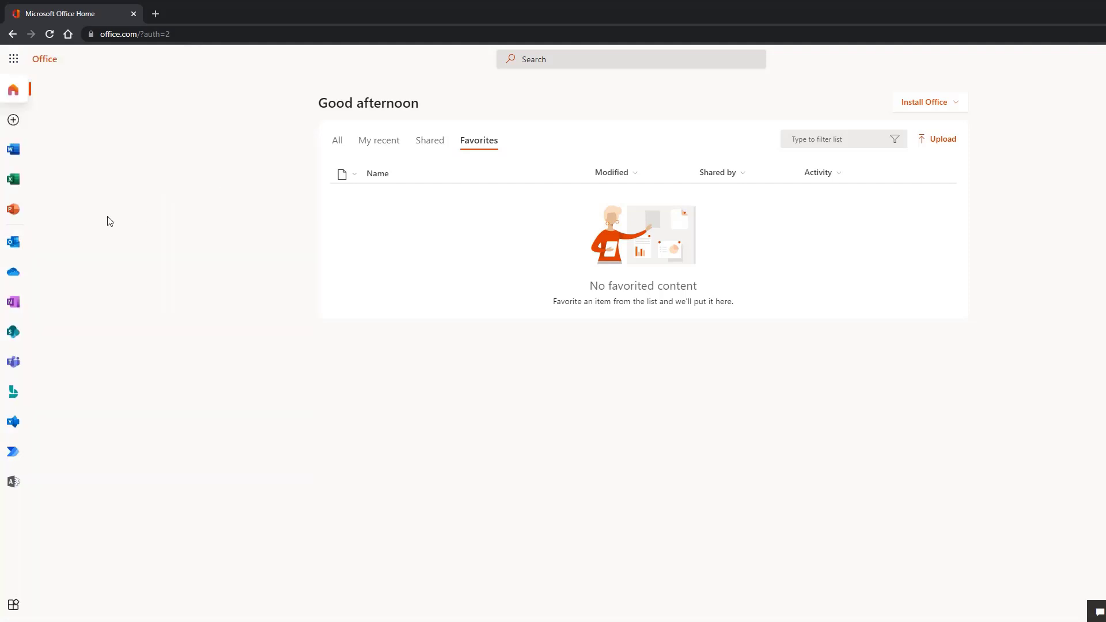
# Step: Open Outlook and OneDrive from the Office home page, and go into the Birthdays folder in OneDrive
pyautogui.click(13, 243)
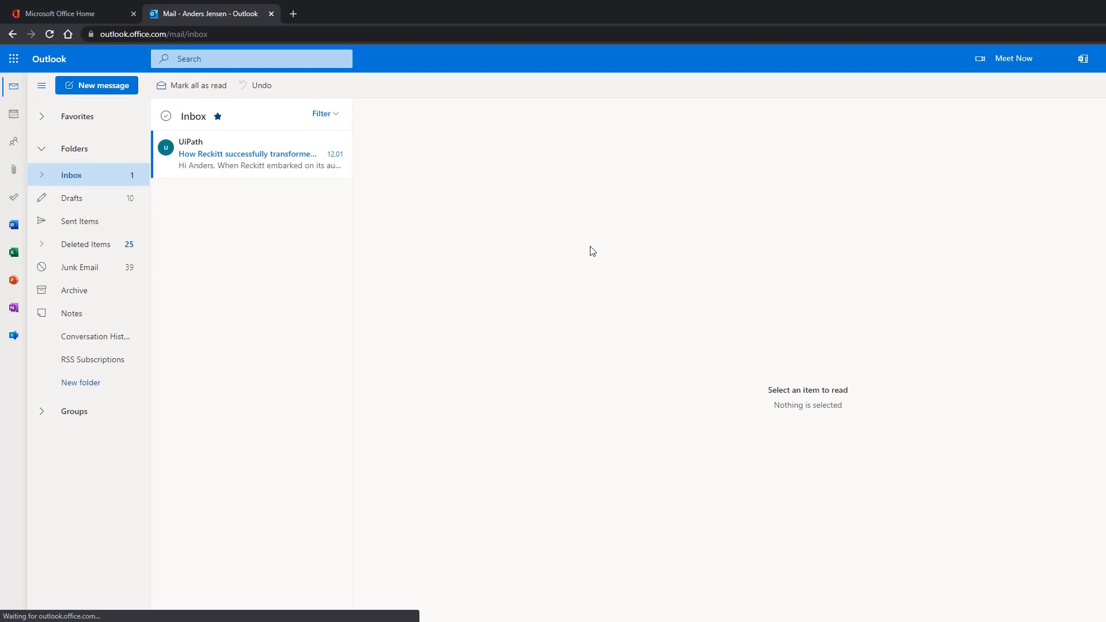
pyautogui.click(83, 15)
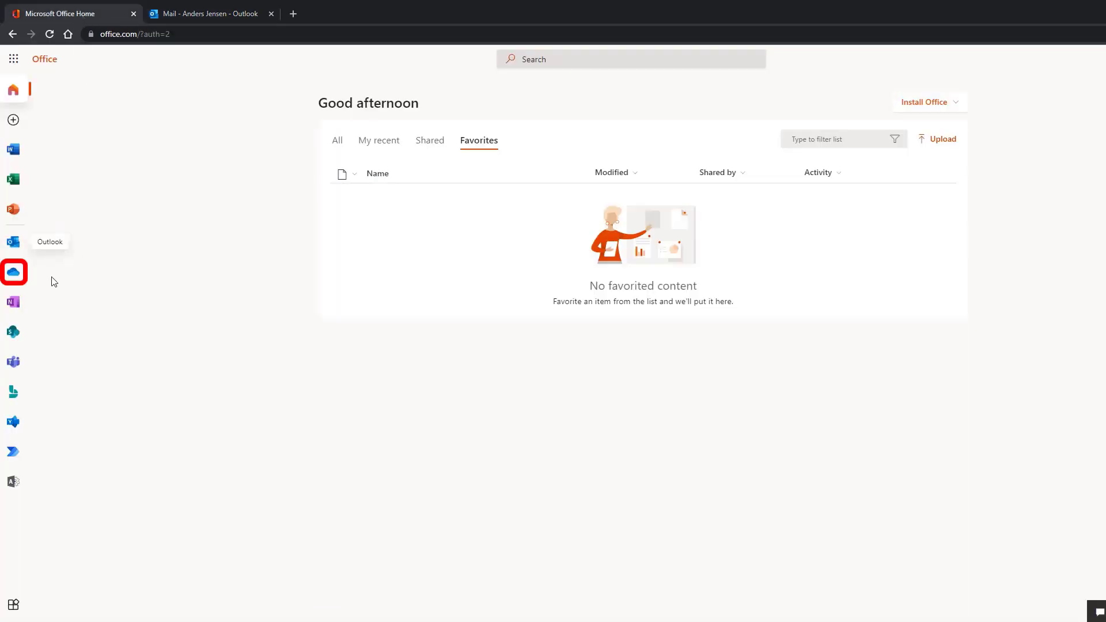
pyautogui.click(13, 271)
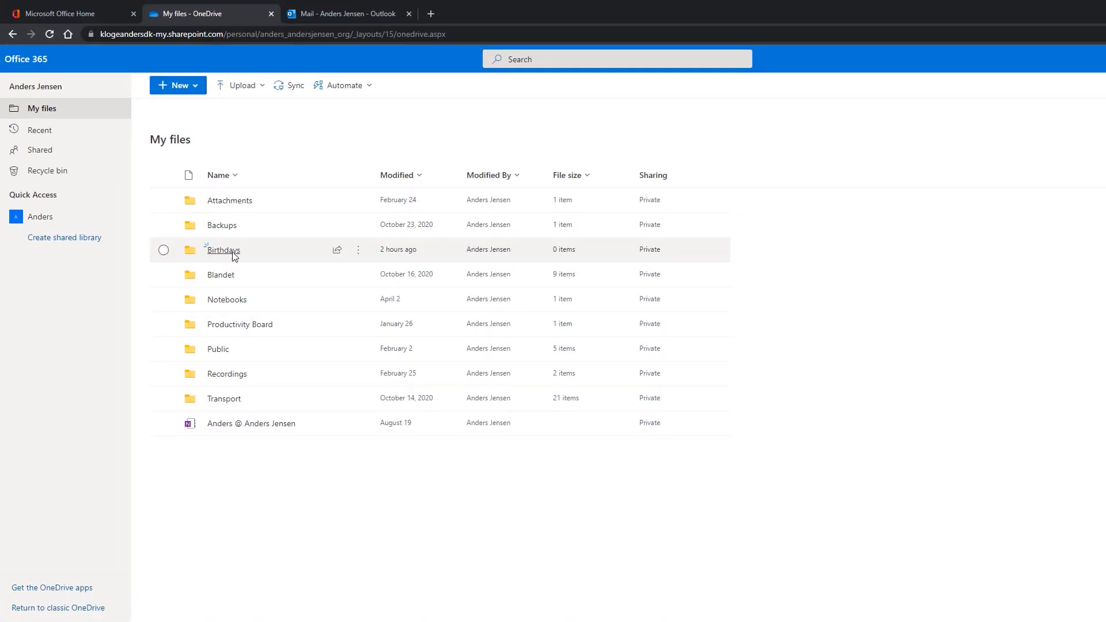
pyautogui.click(233, 253)
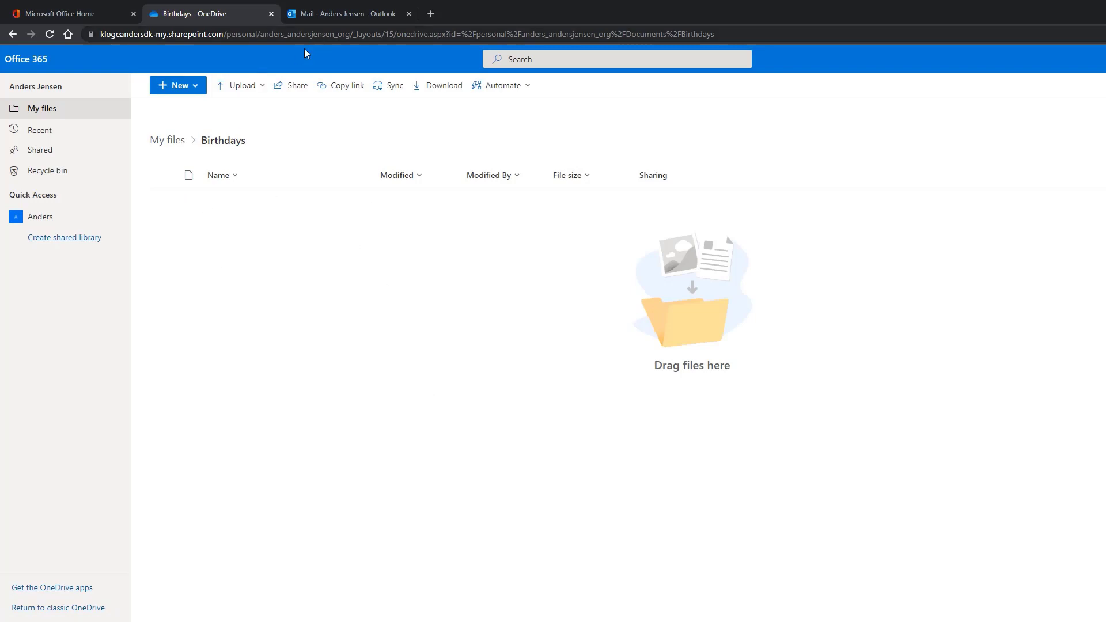
# Step: Upload the BirtdaysExample workbook from the desktop into the Birthdays folder in OneDrive
pyautogui.hotkey('alt', 'Tab')
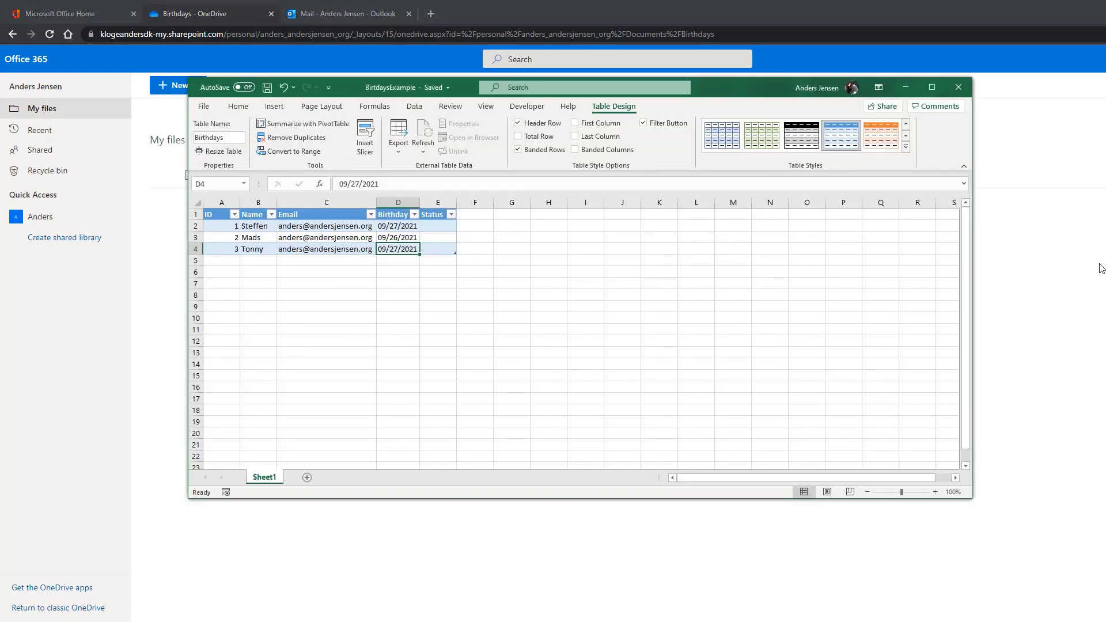
pyautogui.hotkey('alt', 'Tab')
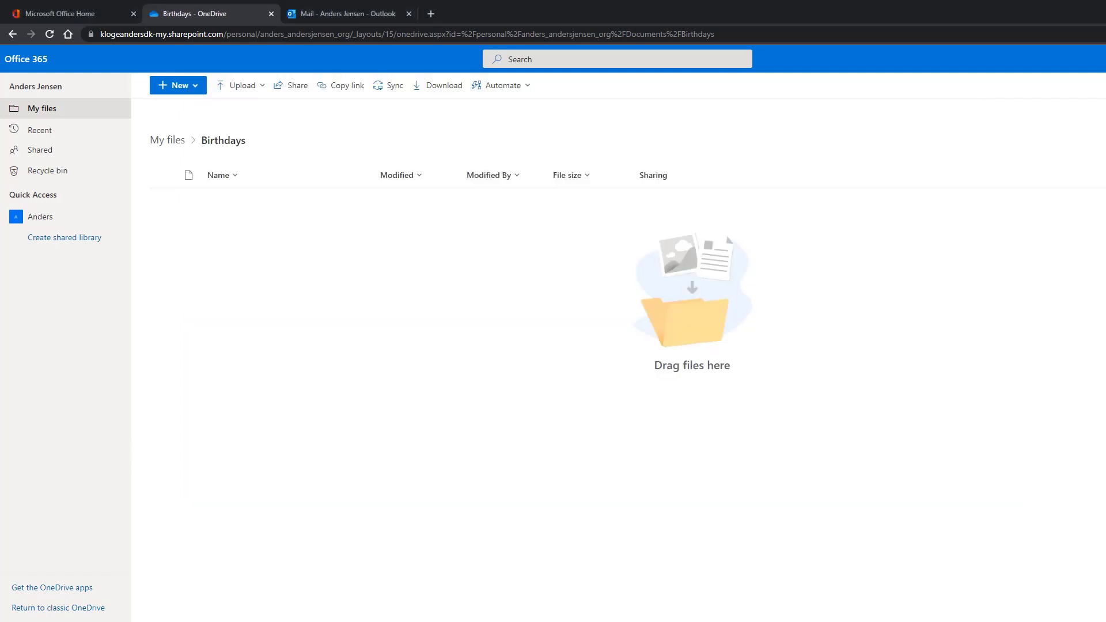
pyautogui.moveTo(454, 16); pyautogui.dragTo(697, 26)
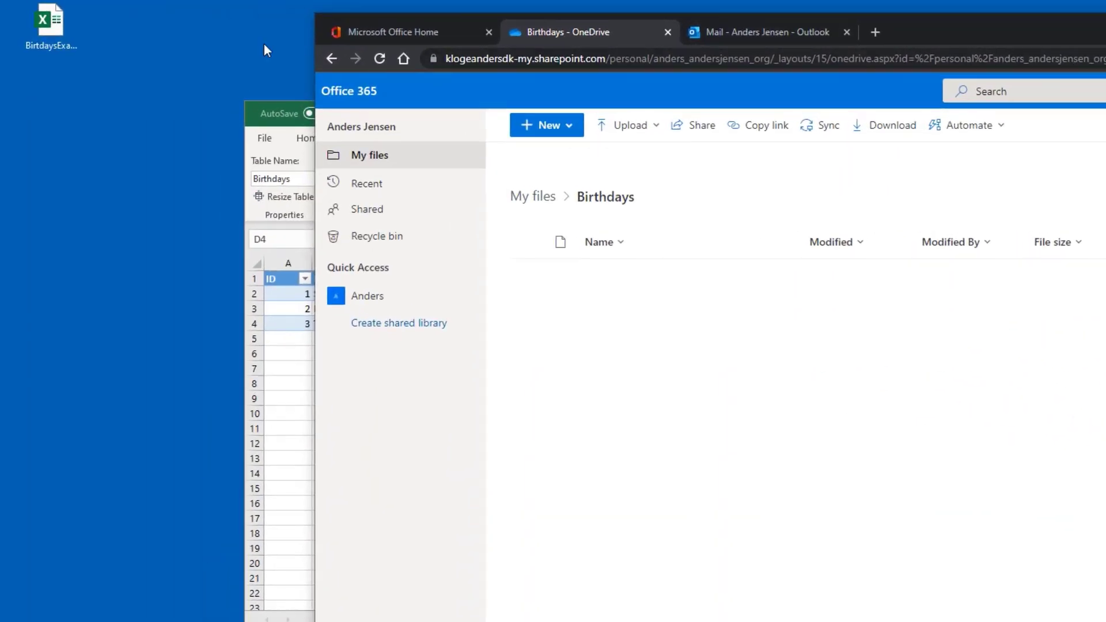
pyautogui.click(38, 30)
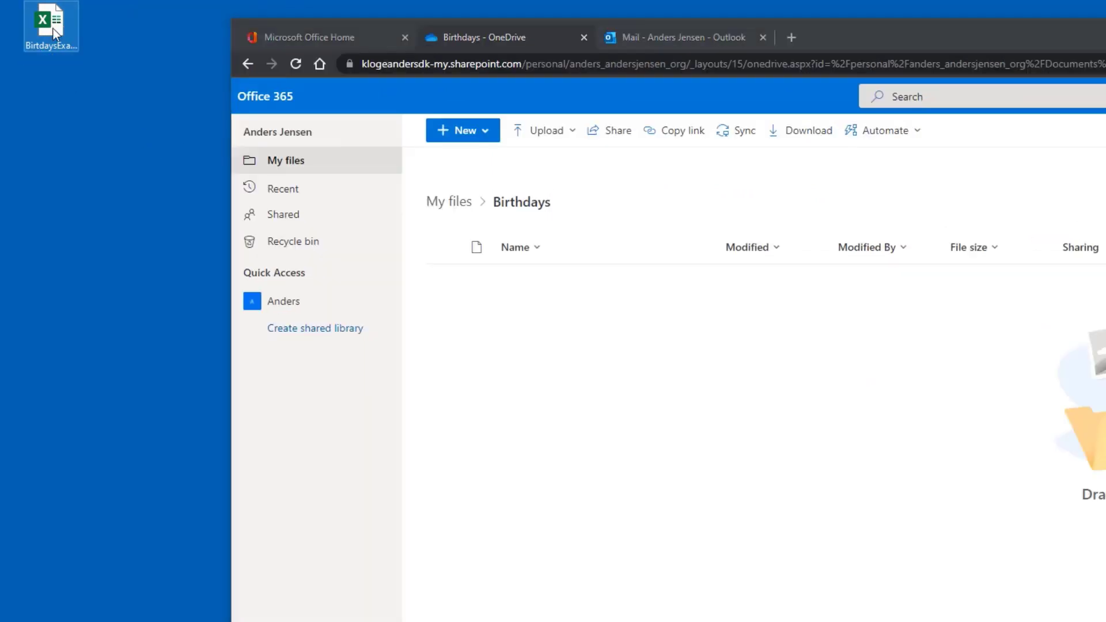
pyautogui.moveTo(53, 33); pyautogui.dragTo(624, 411)
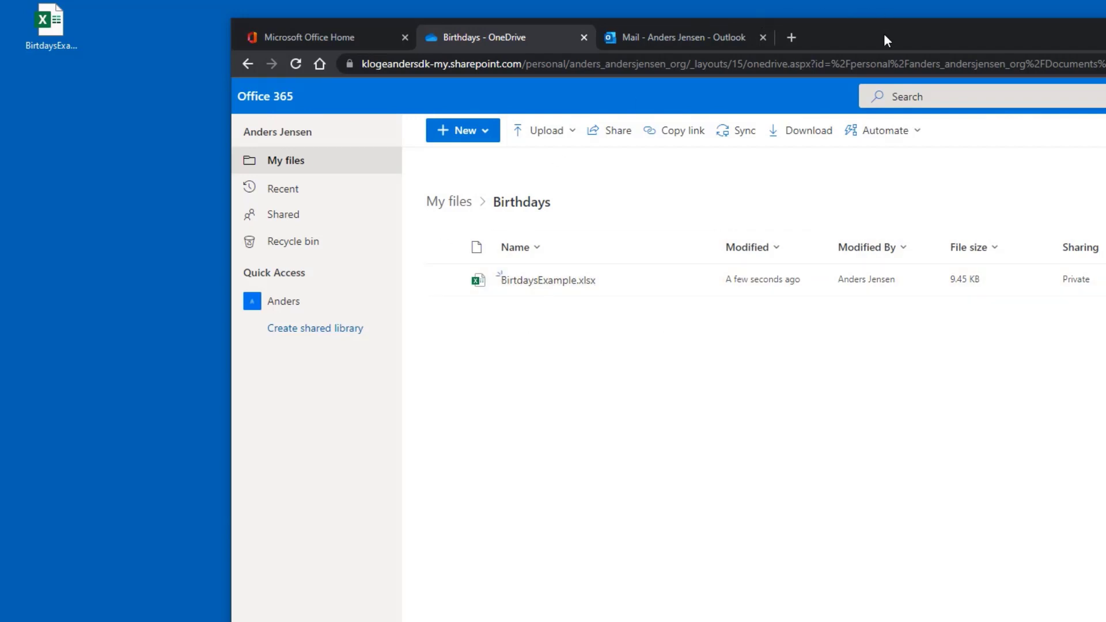
pyautogui.moveTo(884, 34); pyautogui.dragTo(652, 14)
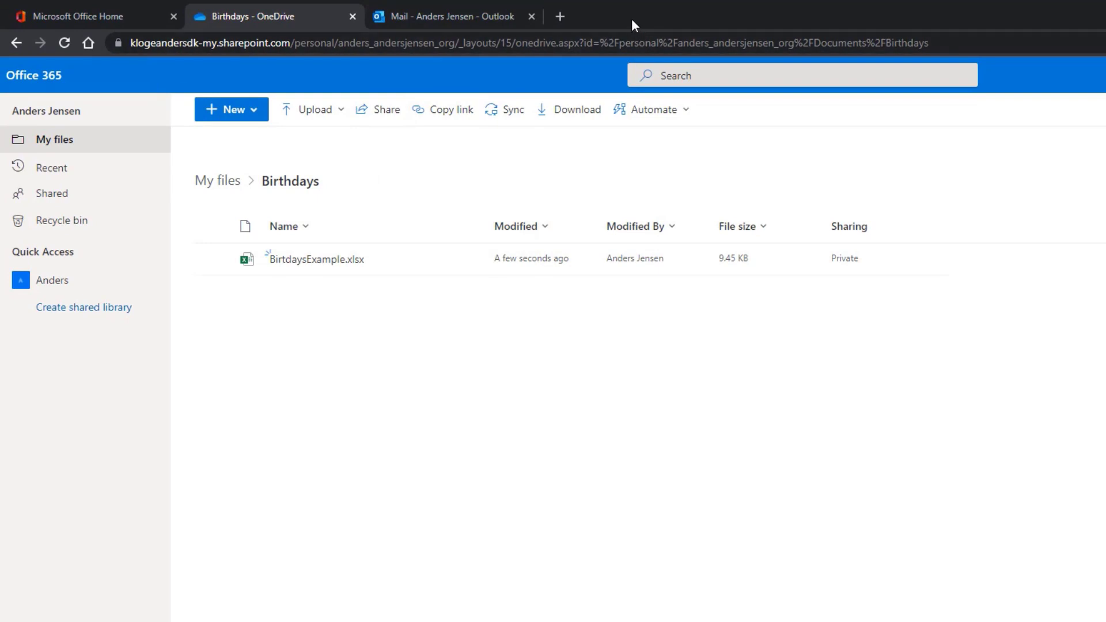
pyautogui.moveTo(633, 23); pyautogui.dragTo(632, 20)
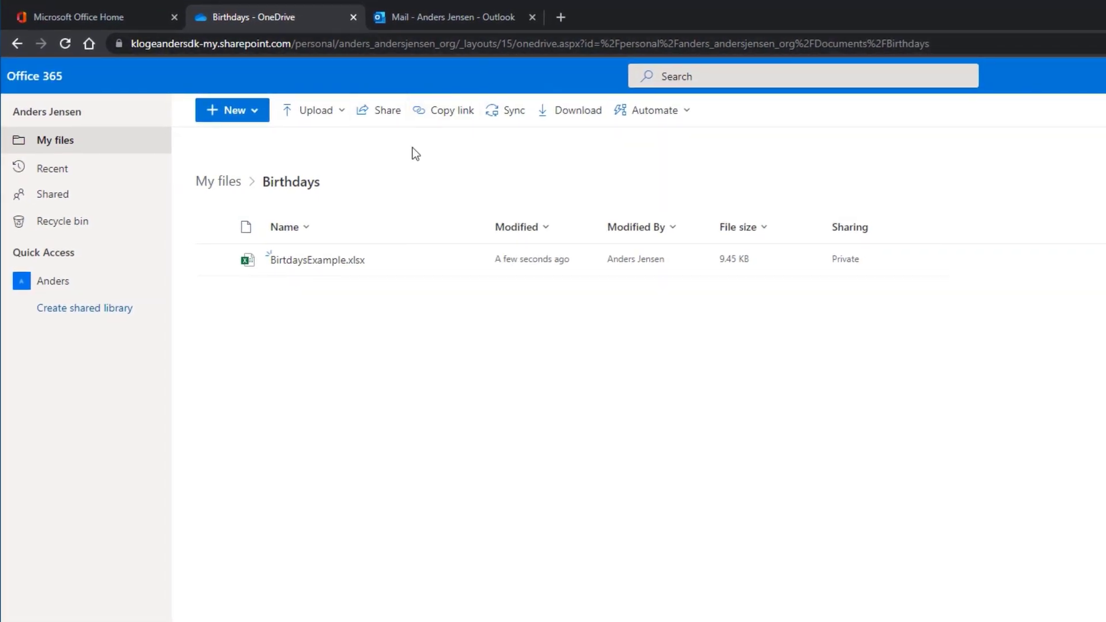
# Step: Open Power Automate from the Office home page and go to its page for creating flows
pyautogui.click(49, 18)
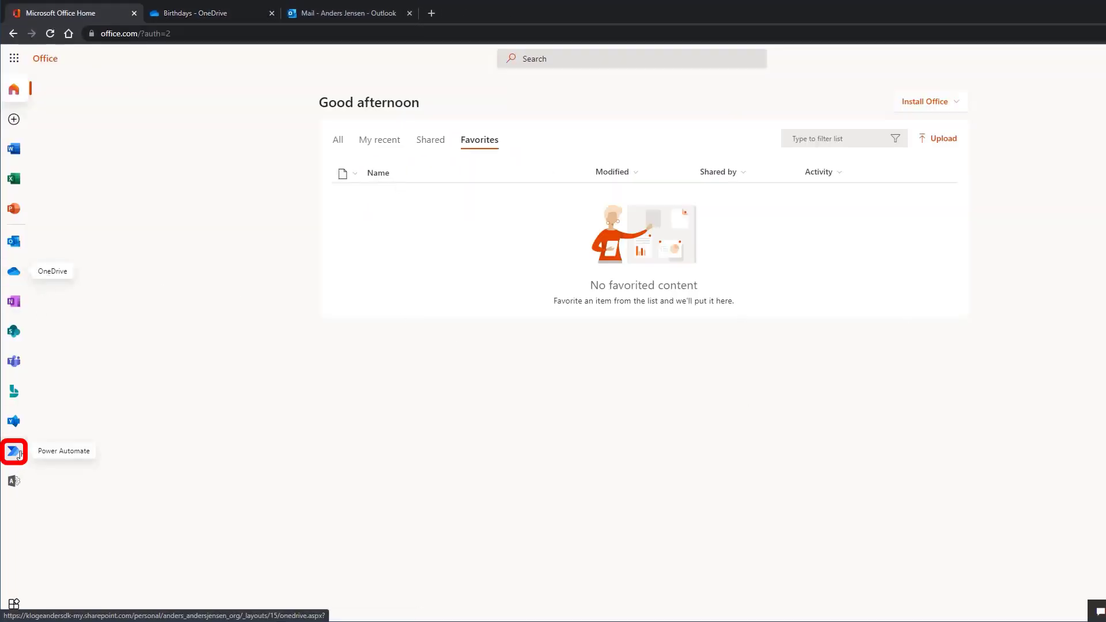
pyautogui.click(18, 457)
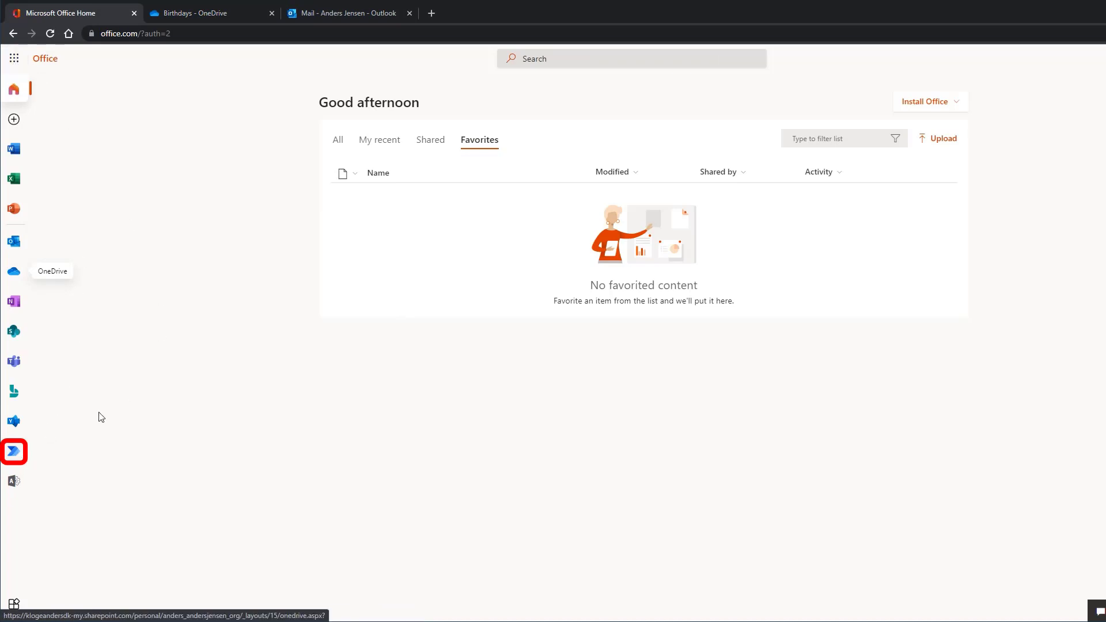
pyautogui.click(14, 453)
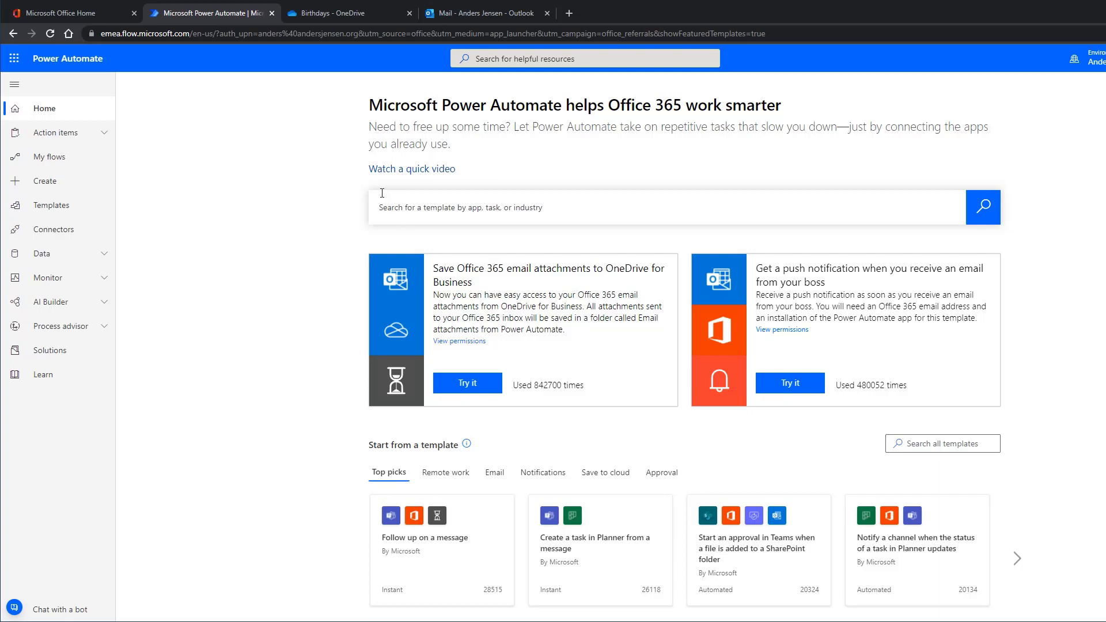
pyautogui.click(47, 183)
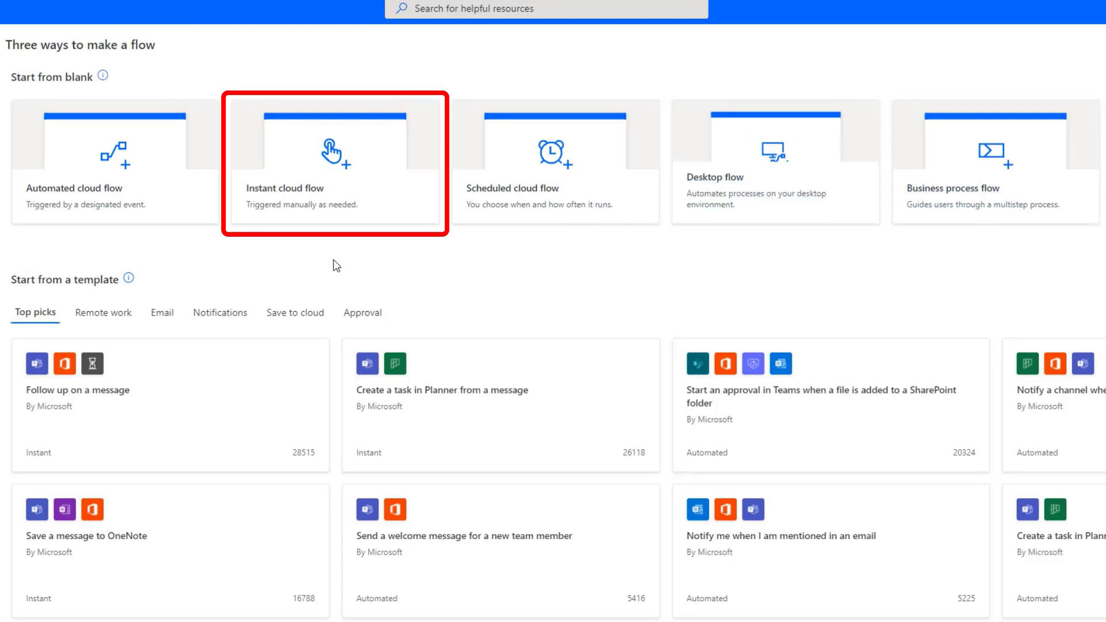
# Step: Create an instant cloud flow named Birthdays that uses the "Manually trigger a flow" trigger
pyautogui.click(309, 198)
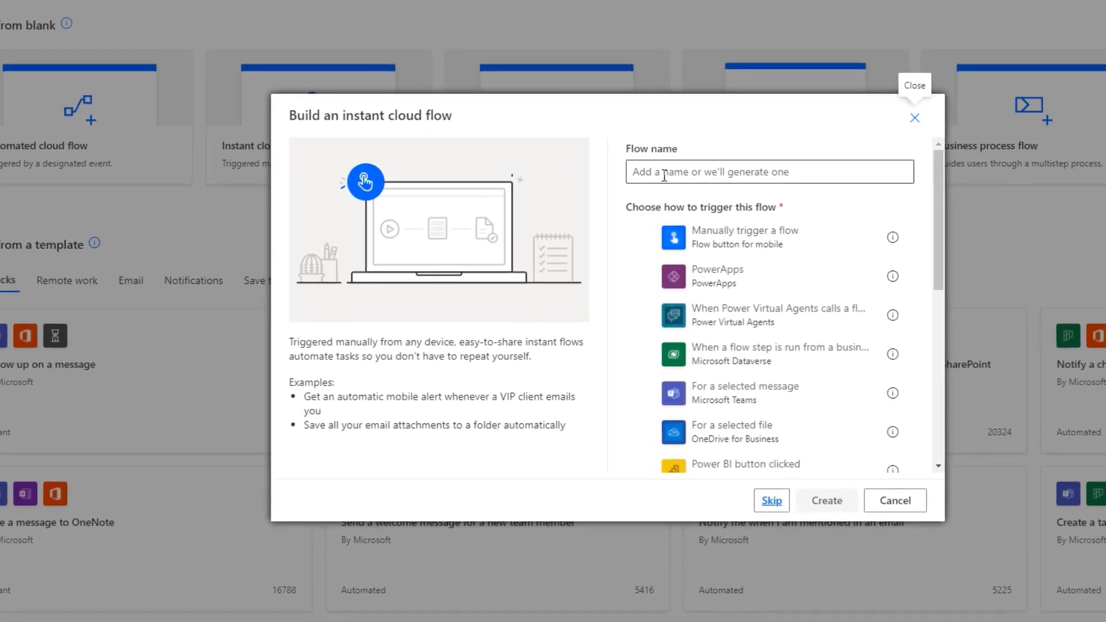
pyautogui.click(659, 196)
pyautogui.write('Birt')
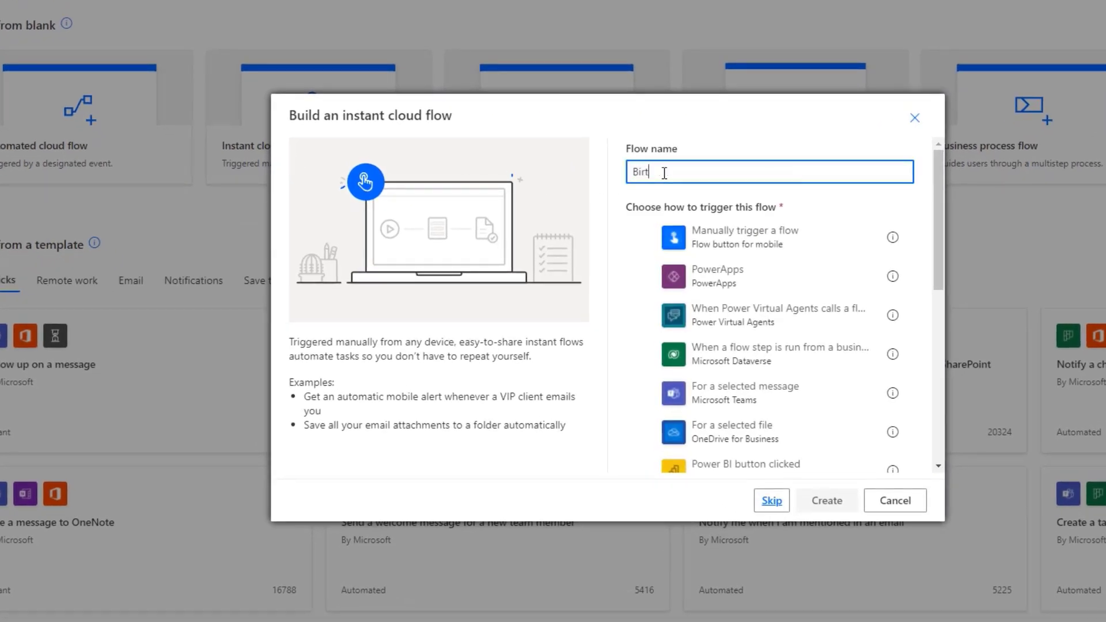
pyautogui.write('hdays')
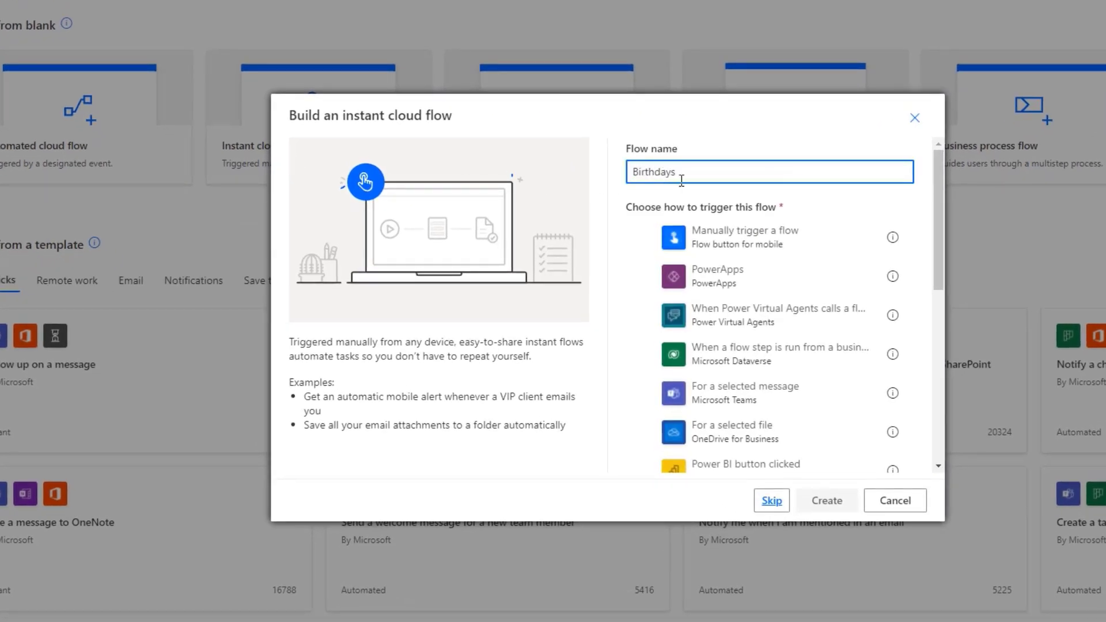
pyautogui.click(770, 246)
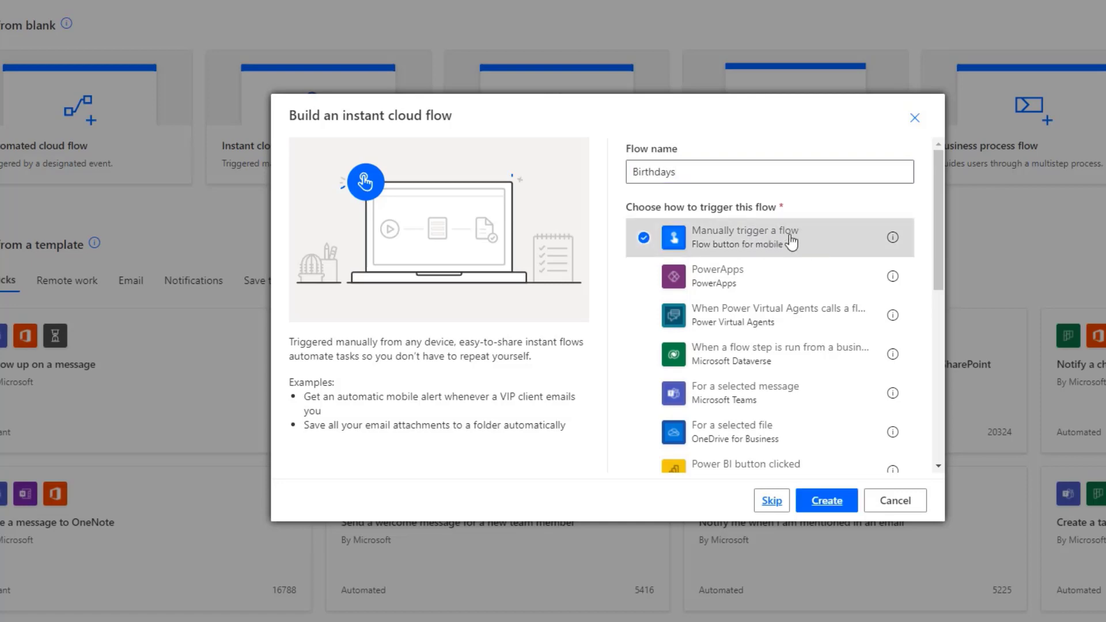
pyautogui.click(848, 506)
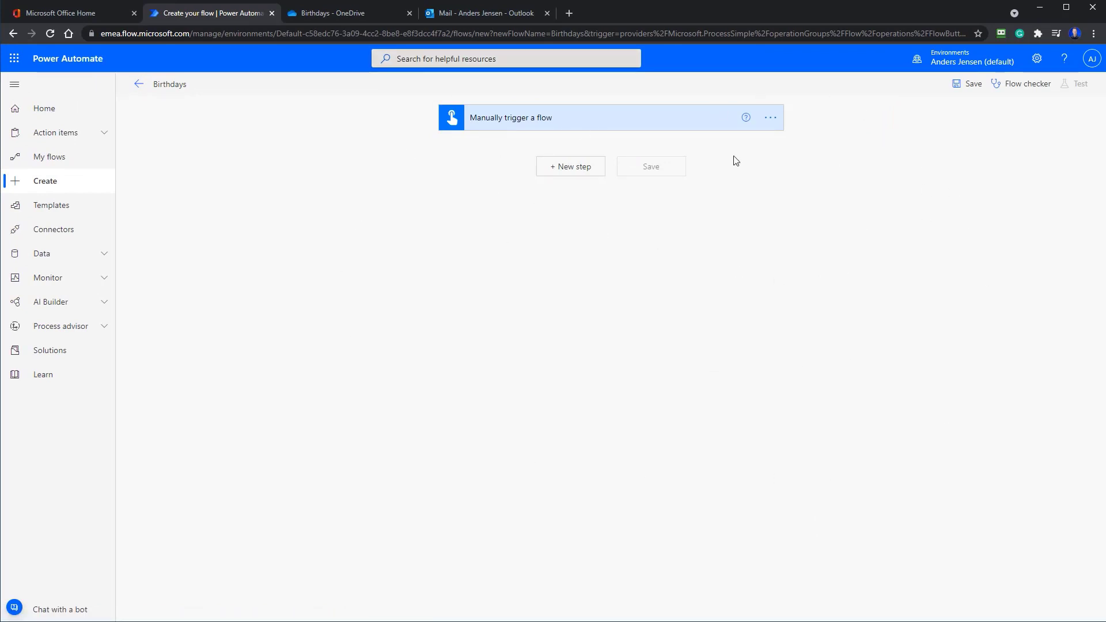
# Step: Add the Excel Online (Business) action "List rows present in a table" as a new step after the manual trigger
pyautogui.click(578, 171)
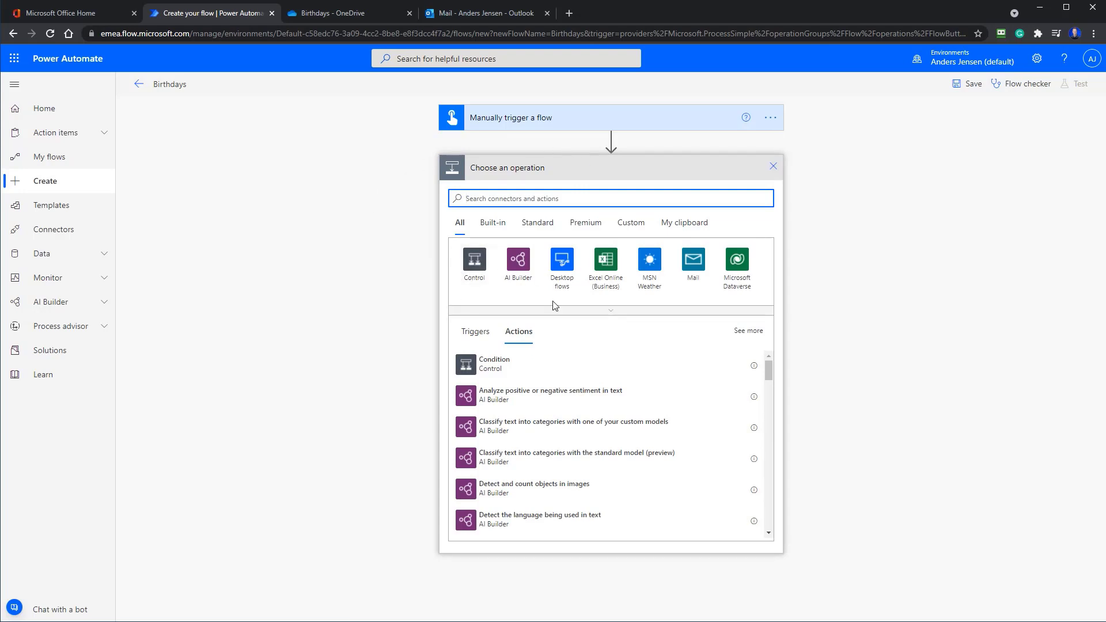
pyautogui.click(337, 13)
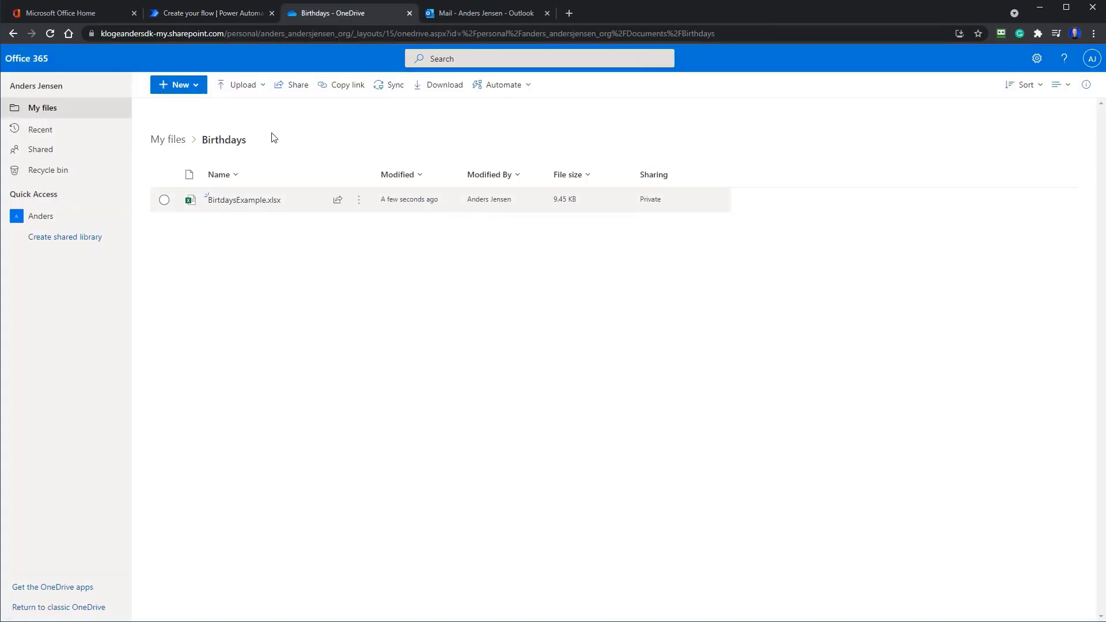
pyautogui.click(195, 14)
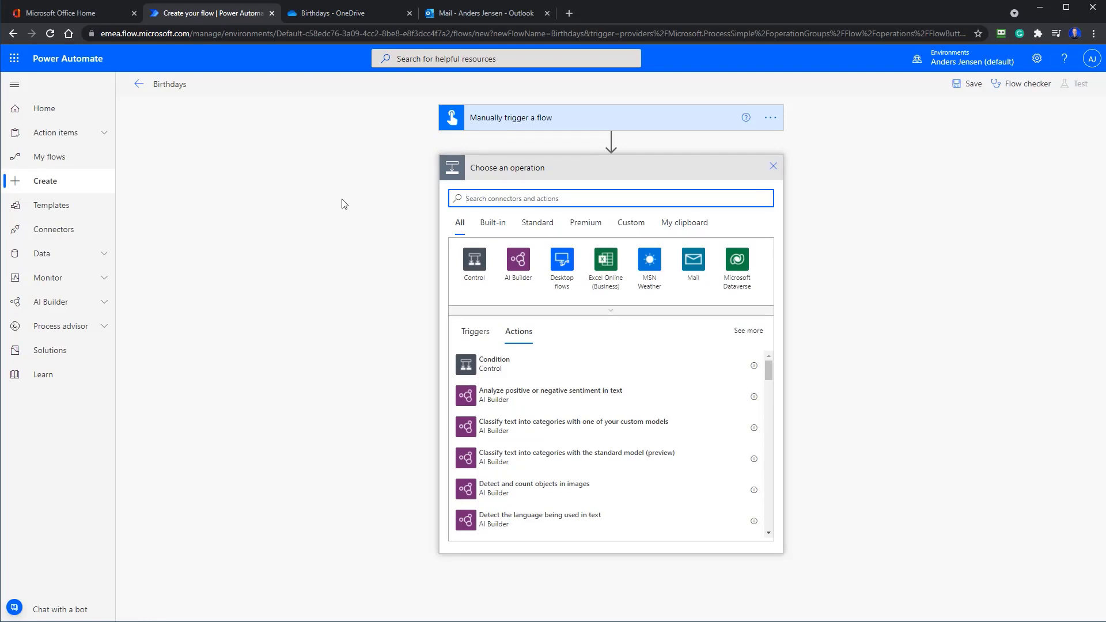
pyautogui.write('excel')
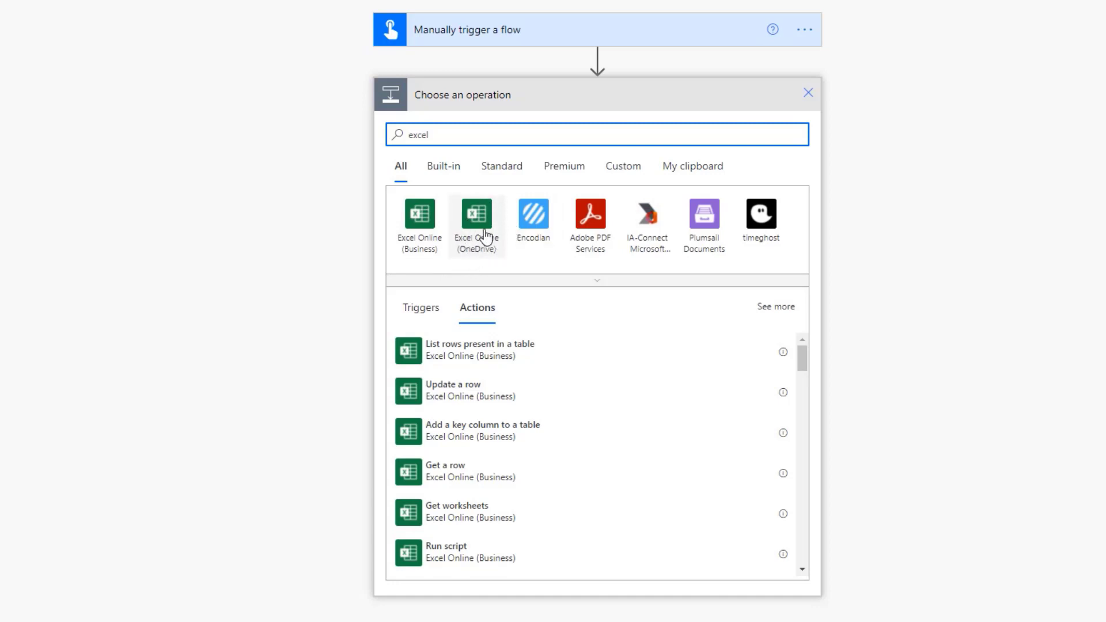
pyautogui.click(414, 226)
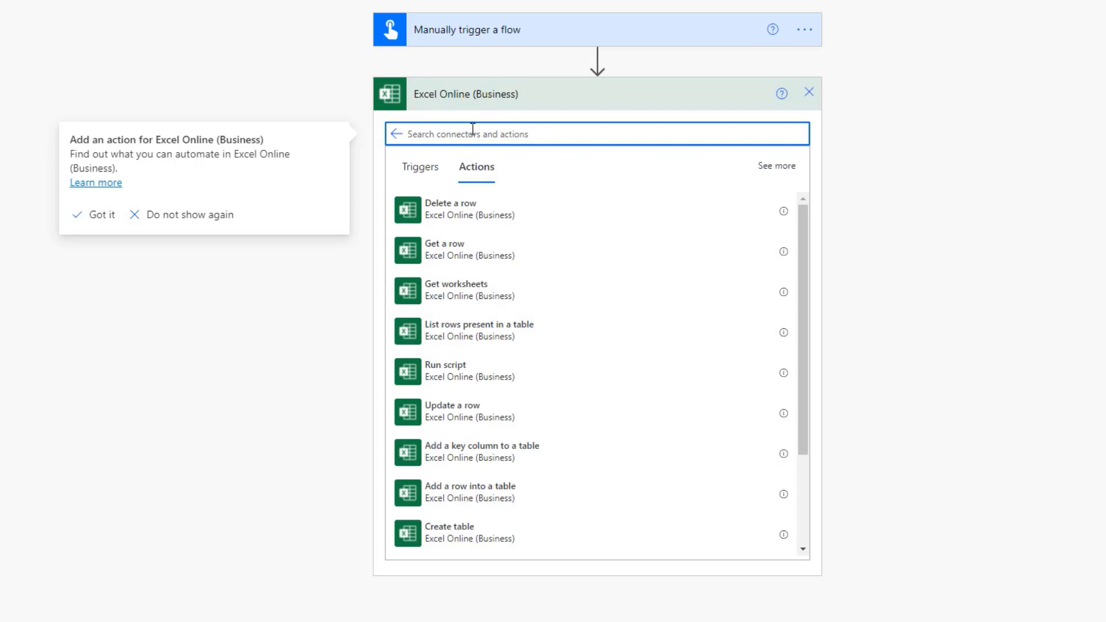
pyautogui.click(478, 332)
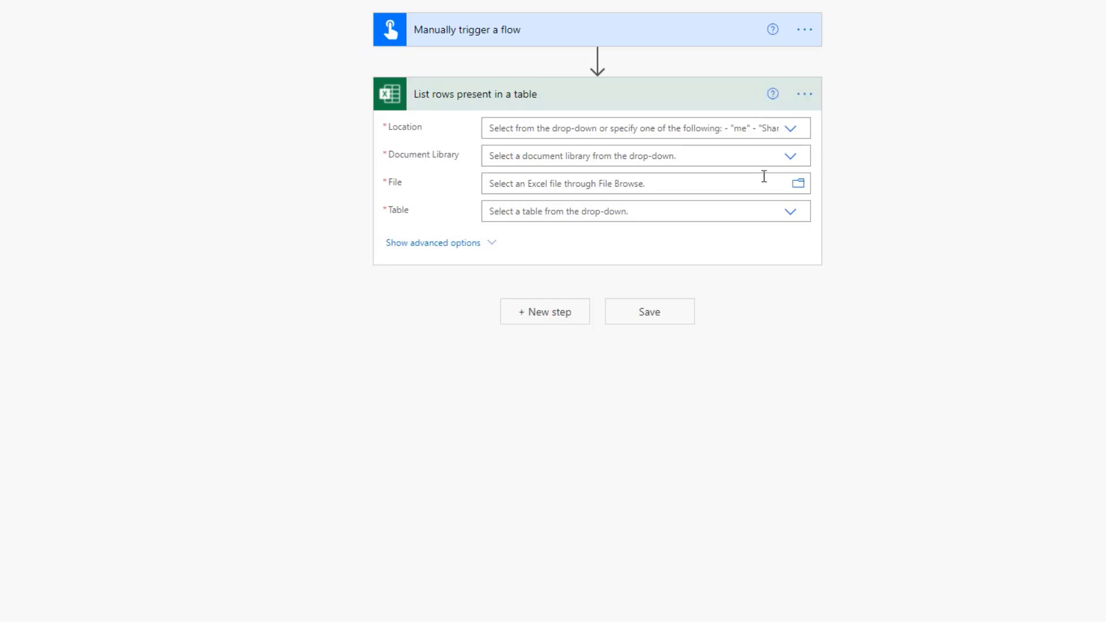
# Step: Set the list rows action's location to OneDrive for Business and its document library to OneDrive
pyautogui.click(788, 132)
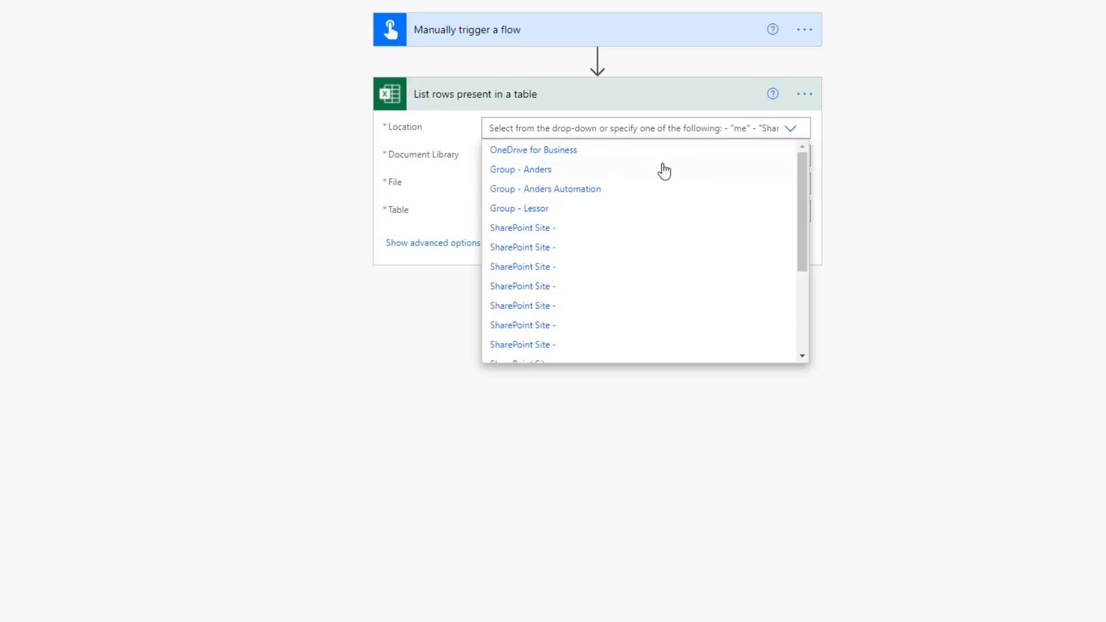
pyautogui.click(531, 151)
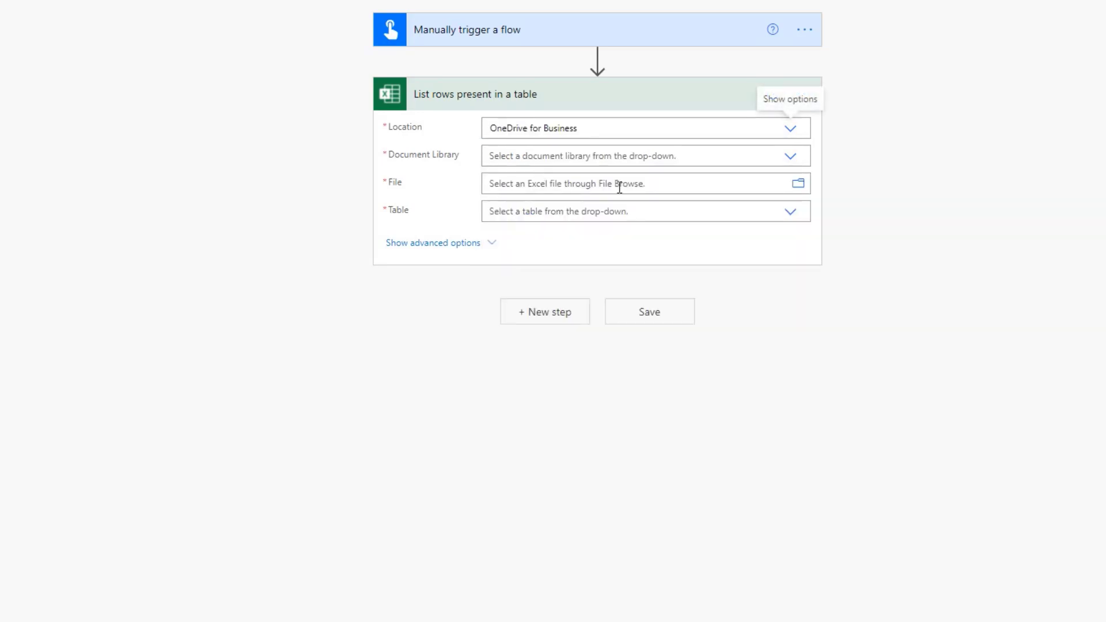
pyautogui.click(791, 161)
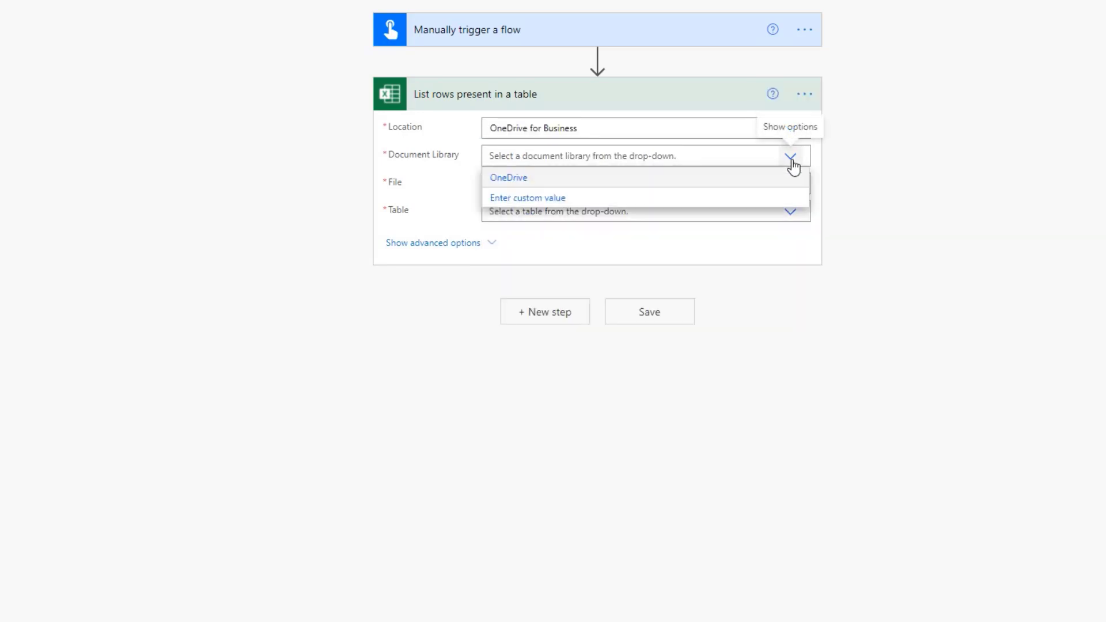
pyautogui.click(501, 181)
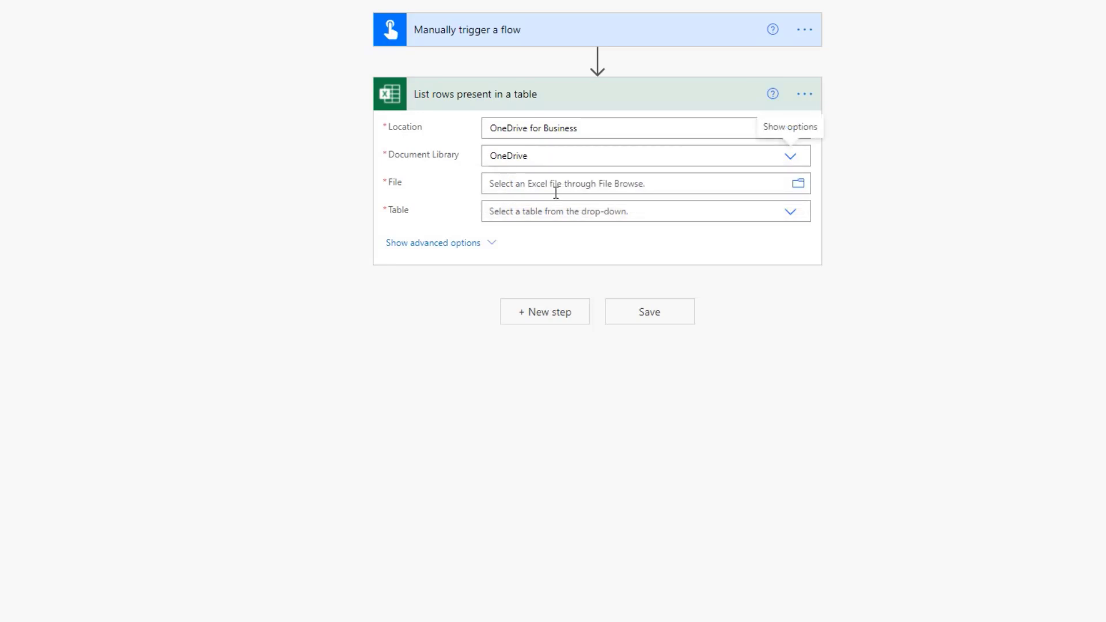
# Step: Set the list rows action's file to /Birthdays/BirtdaysExample.xlsx and its table to Birthdays, and check the advanced options
pyautogui.click(798, 185)
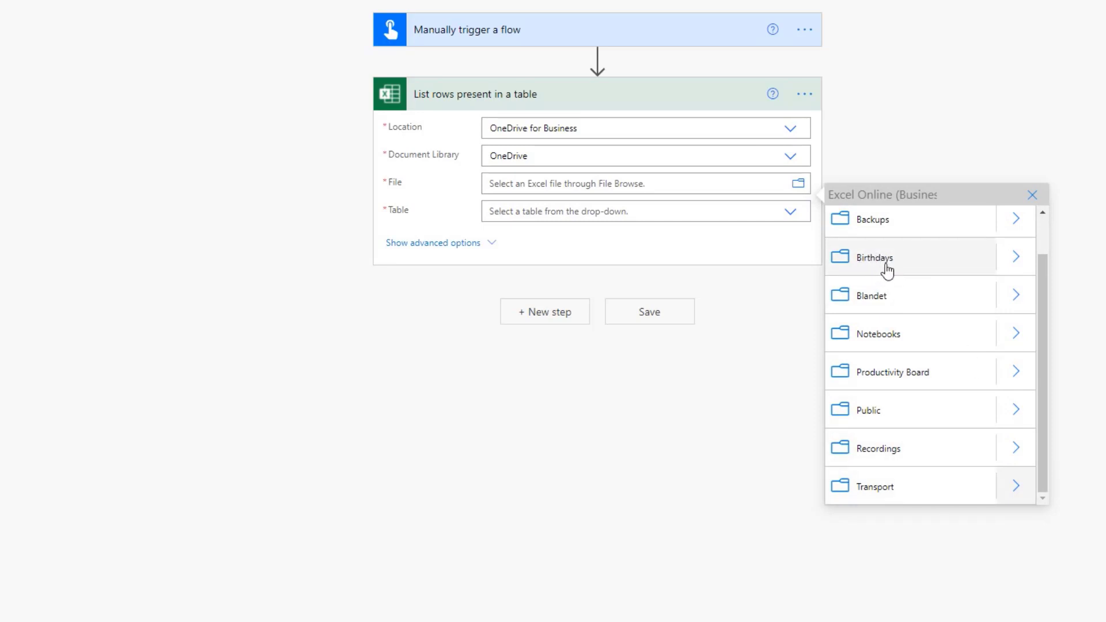
pyautogui.click(1016, 257)
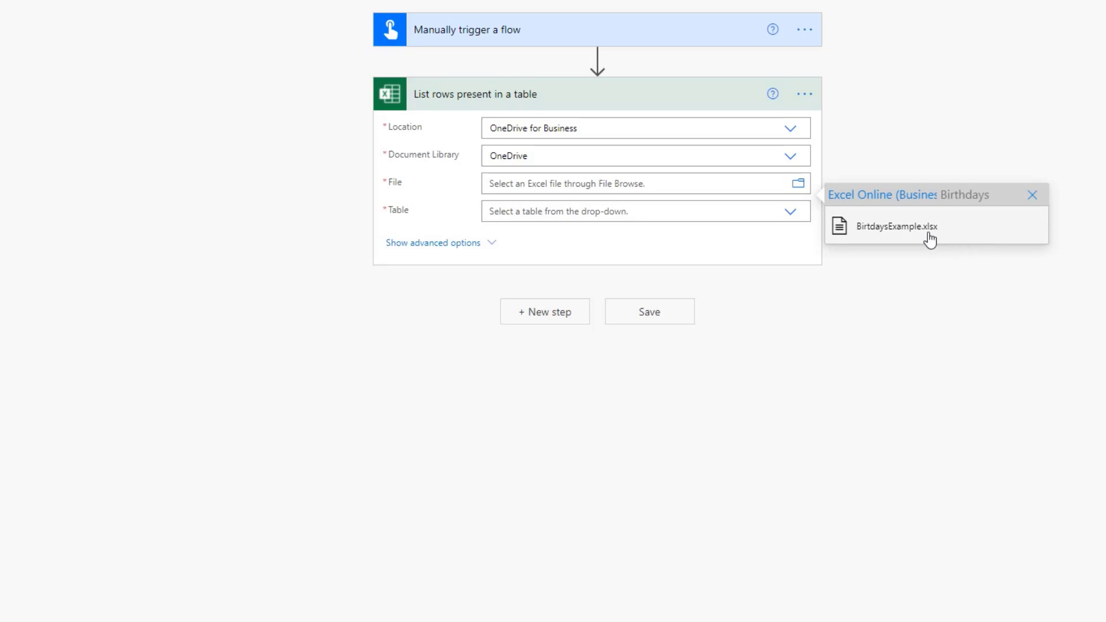
pyautogui.click(922, 231)
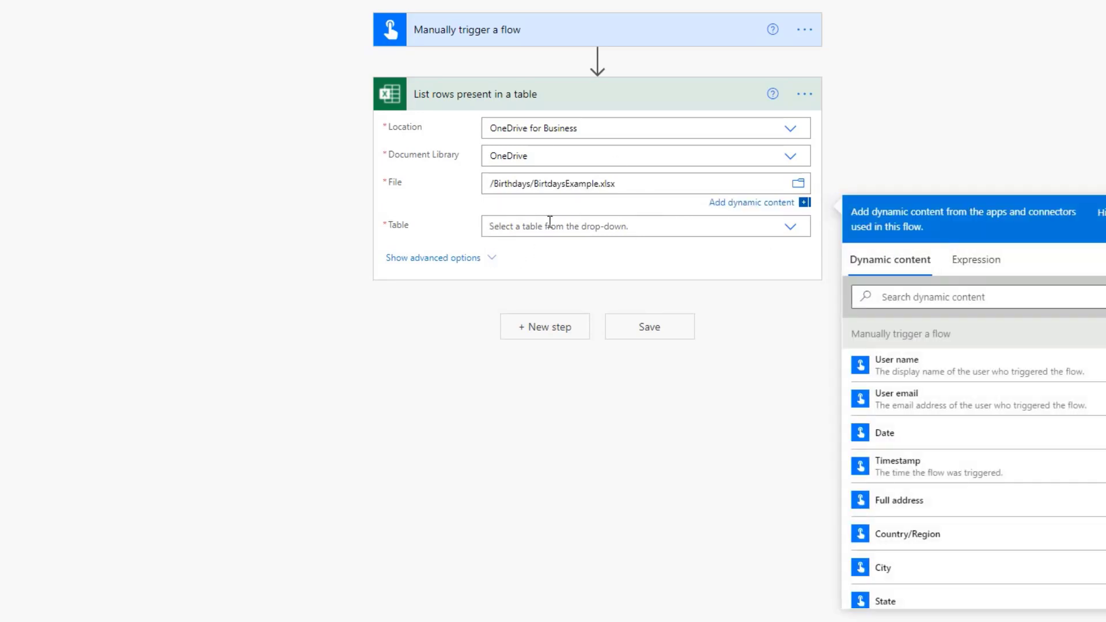
pyautogui.click(790, 227)
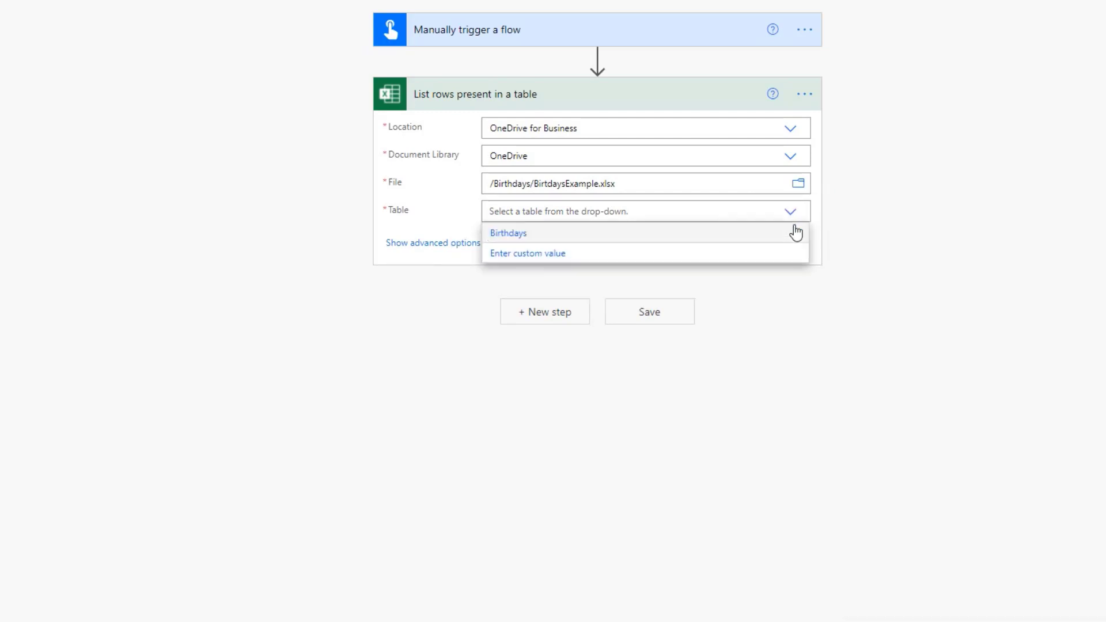
pyautogui.click(500, 234)
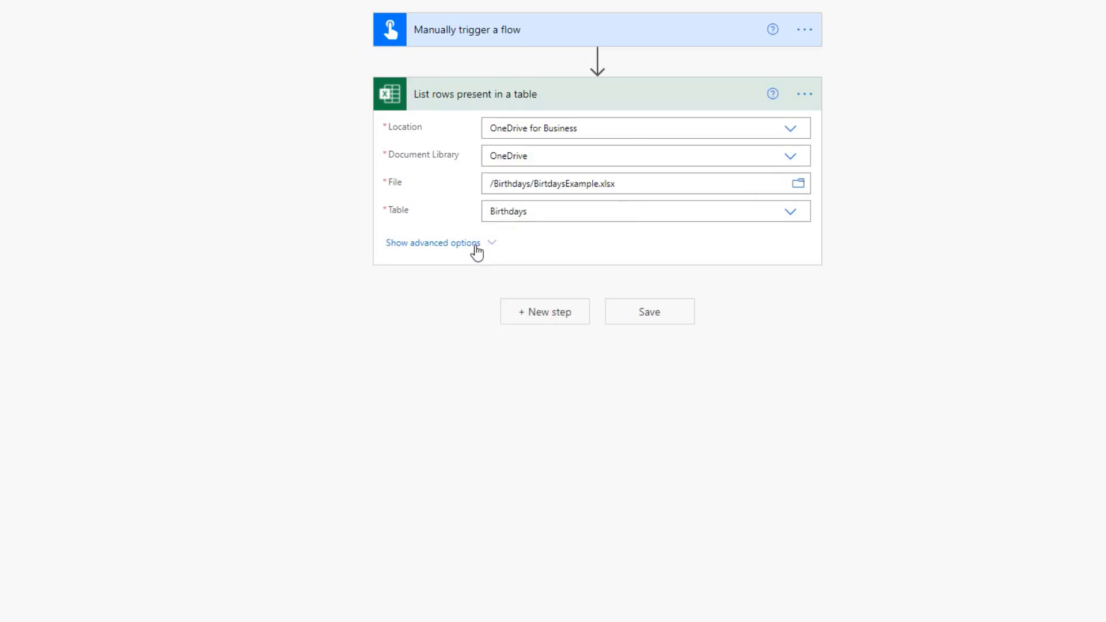
pyautogui.click(475, 244)
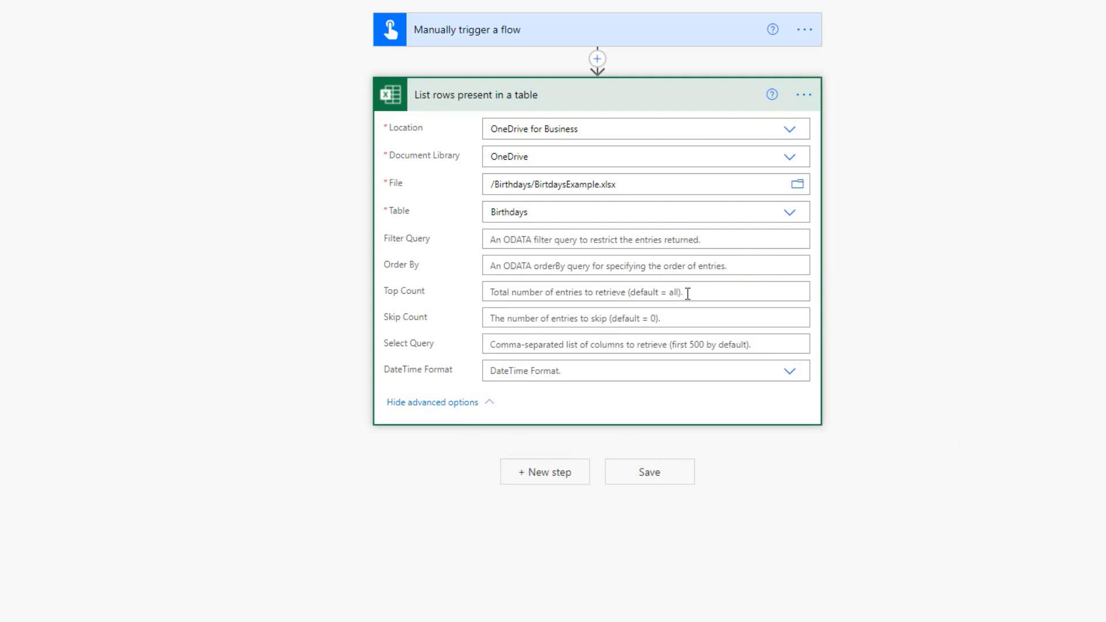
pyautogui.click(484, 409)
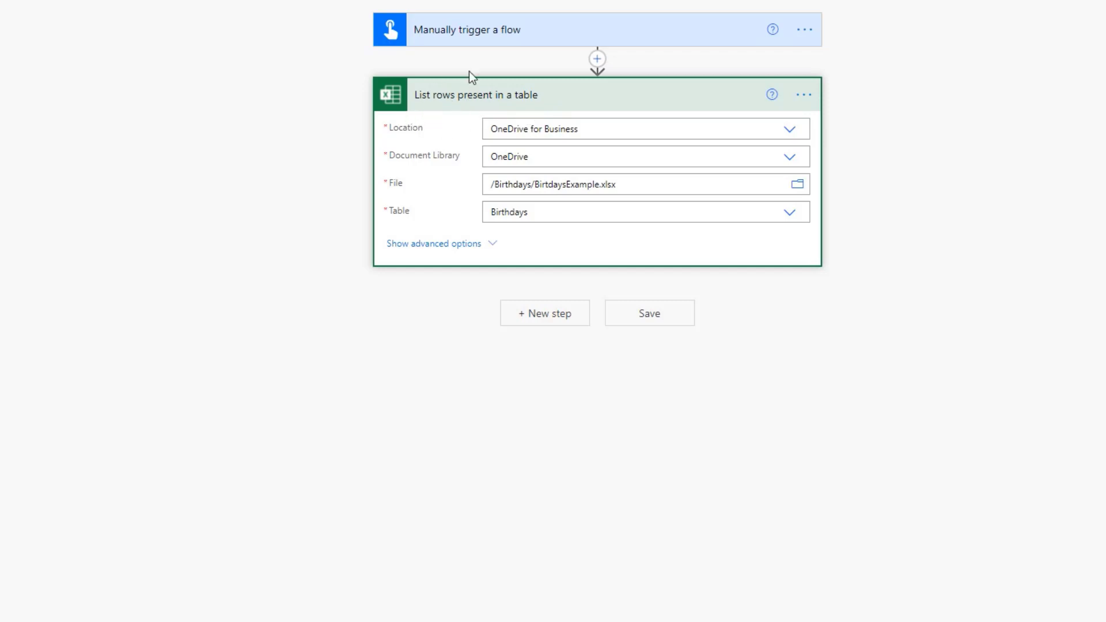
# Step: Add an "Apply to each" step that loops over the value output of the list rows action
pyautogui.click(544, 317)
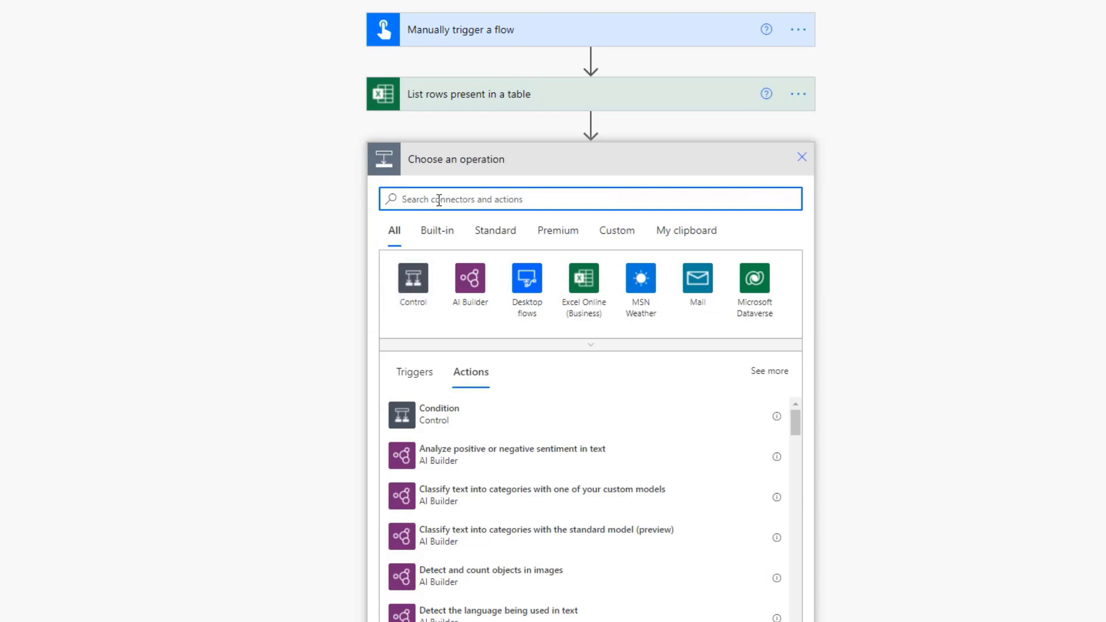
pyautogui.write('apply')
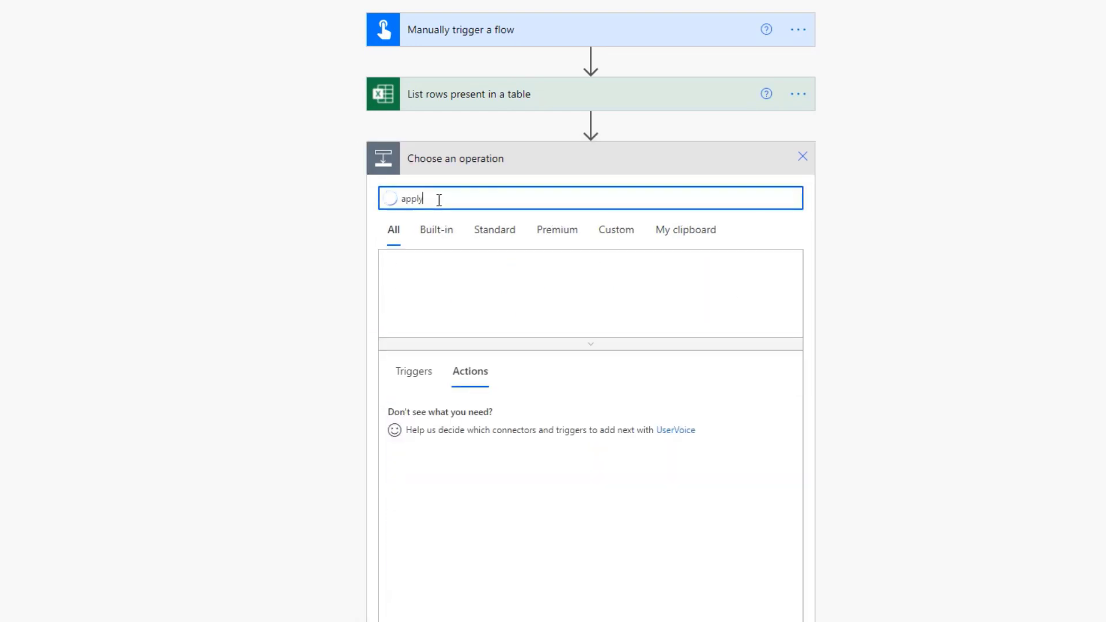
pyautogui.click(452, 415)
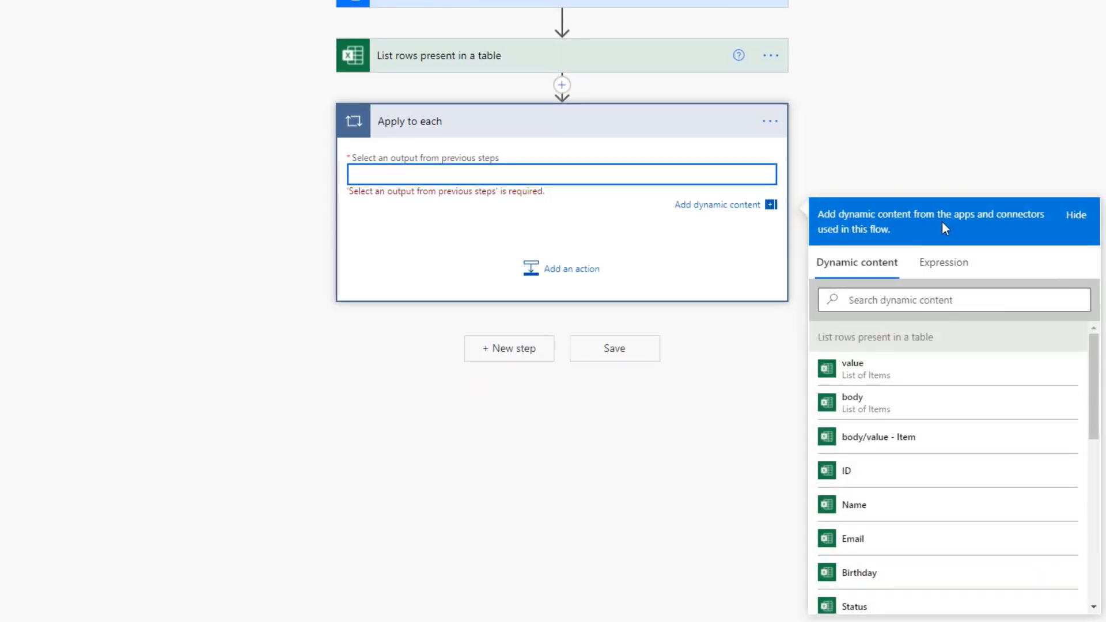
pyautogui.click(724, 207)
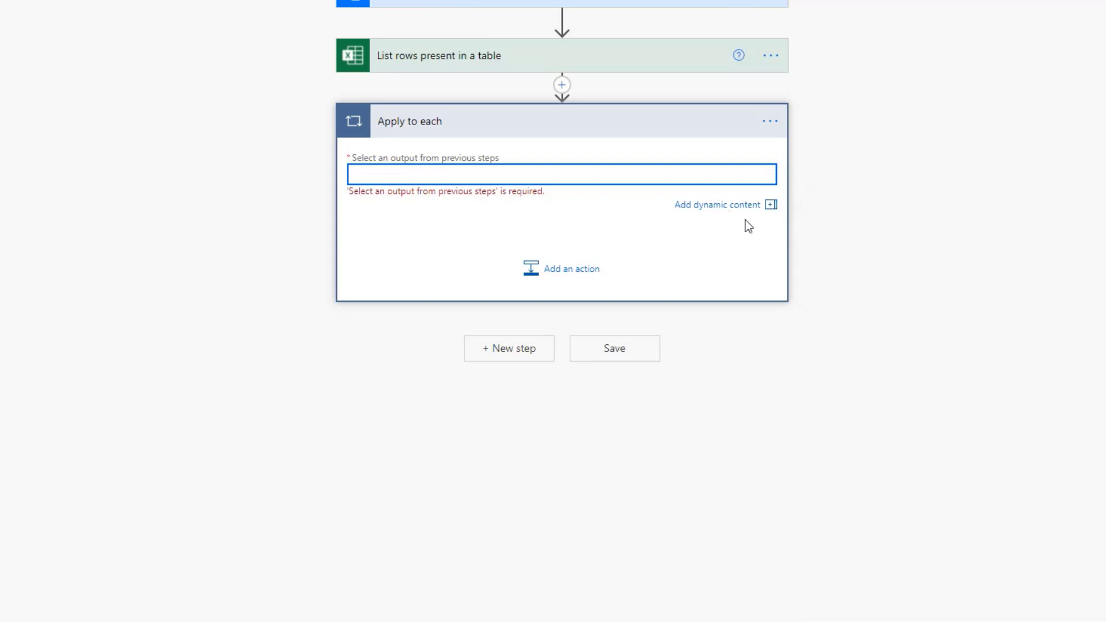
pyautogui.click(696, 209)
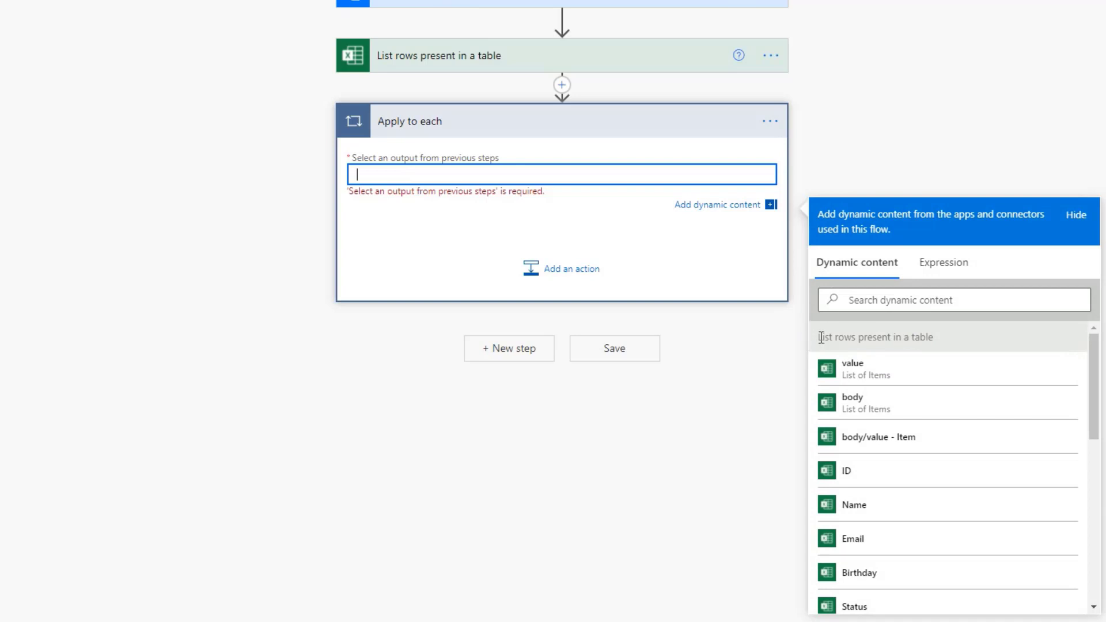
pyautogui.scroll(-1, 939, 452)
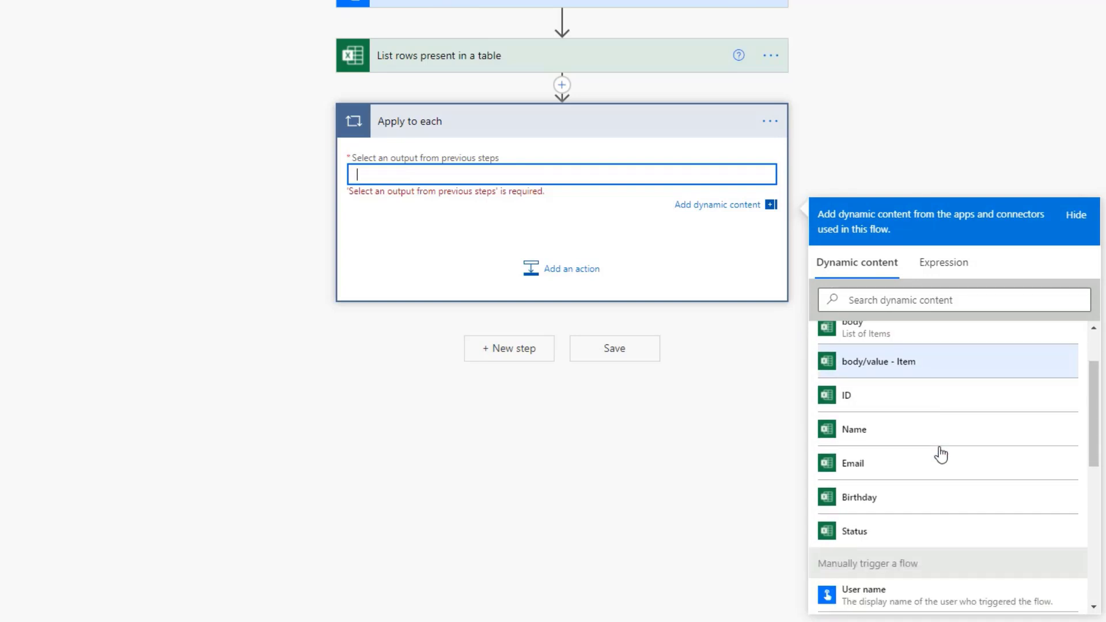
pyautogui.scroll(1, 939, 451)
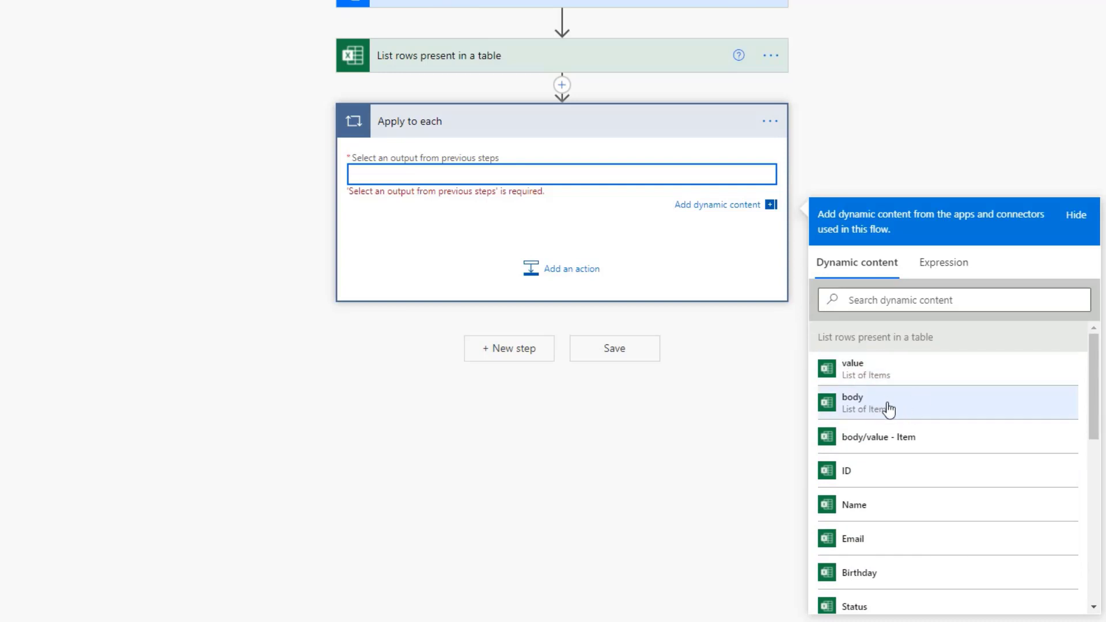
pyautogui.click(867, 374)
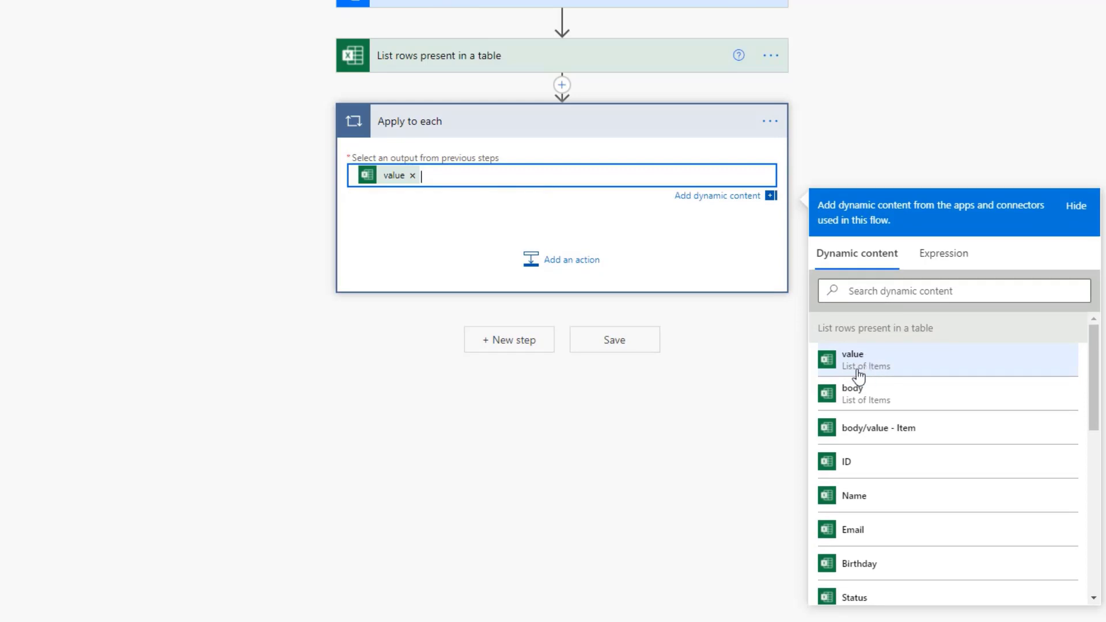
pyautogui.click(274, 175)
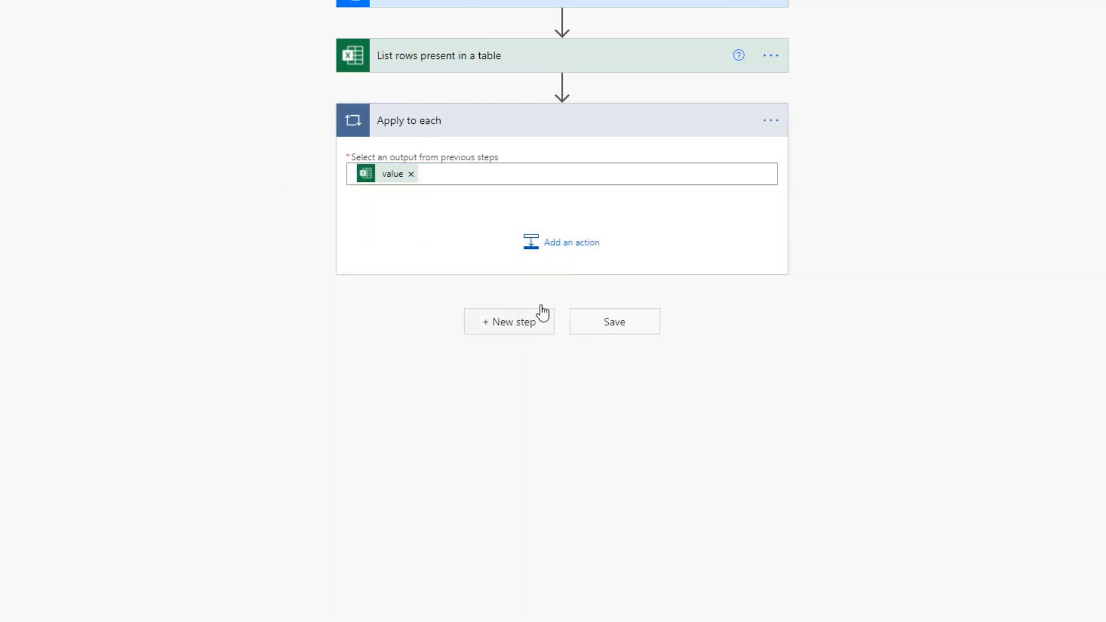
# Step: Add a Condition control inside the "Apply to each" loop
pyautogui.click(567, 245)
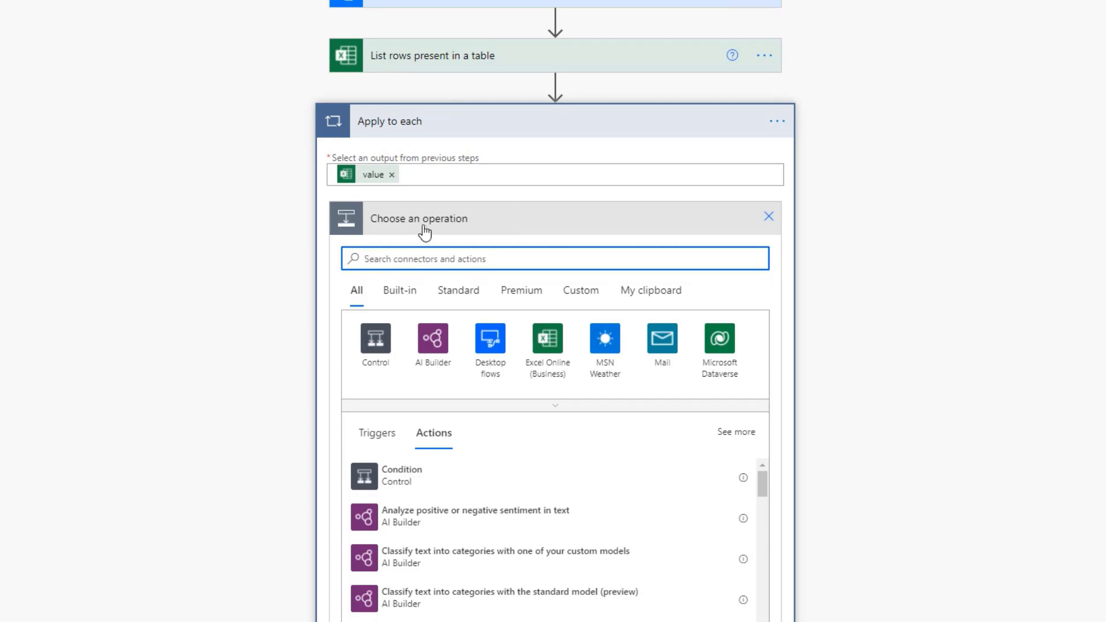
pyautogui.write('condi')
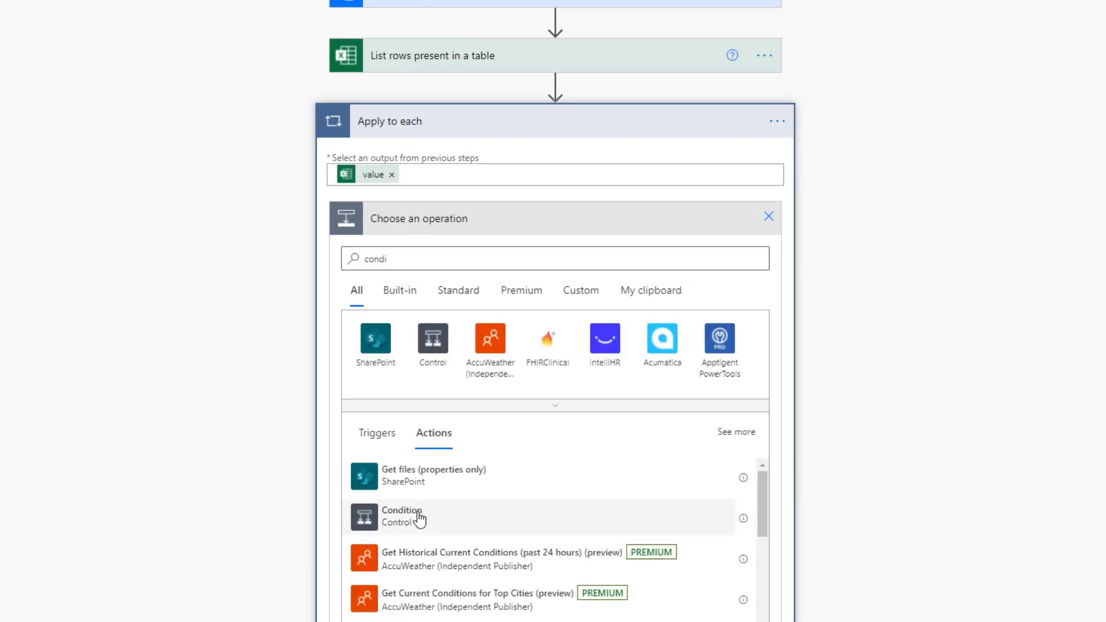
pyautogui.click(419, 519)
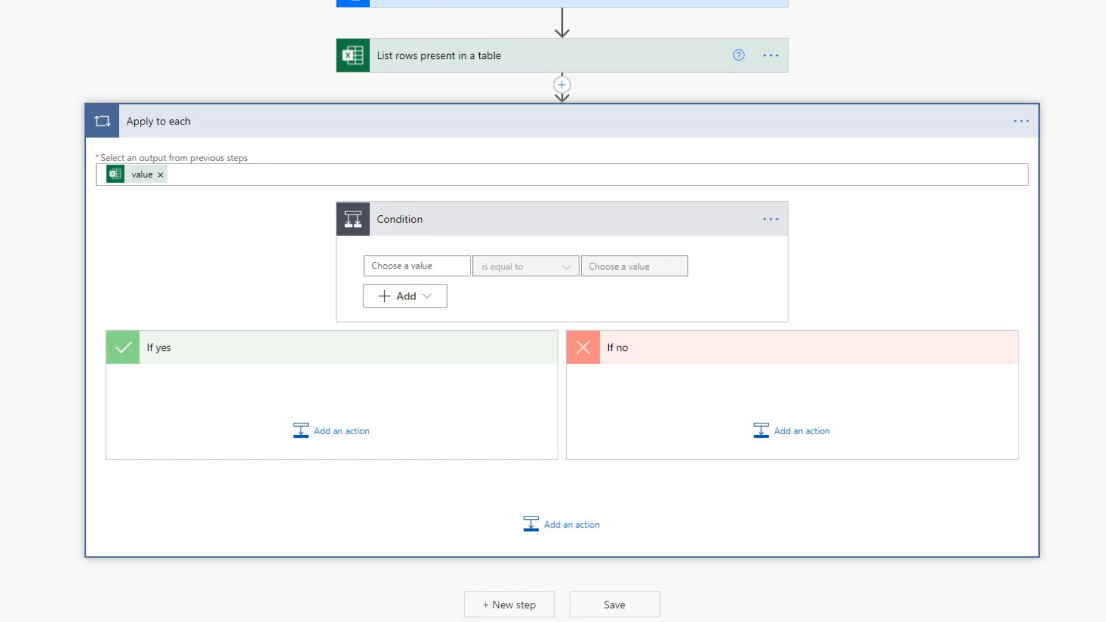
# Step: Switch to the Excel workbook and examine the dates in the Birthday column of the Birthdays table
pyautogui.hotkey('alt', 'Tab')
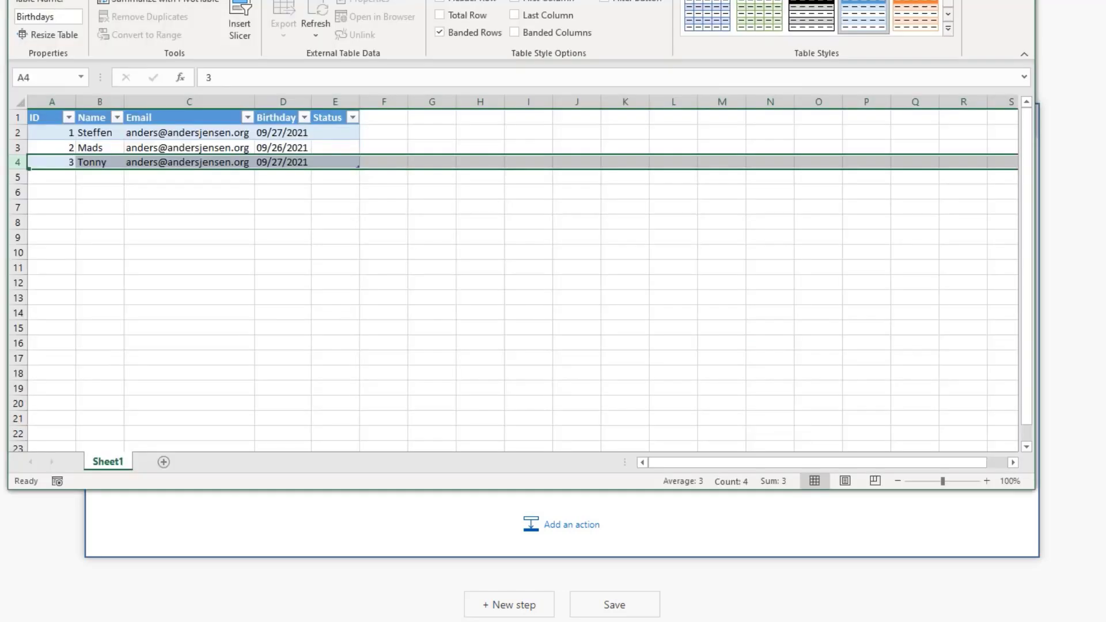
pyautogui.click(210, 208)
pyautogui.click(263, 134)
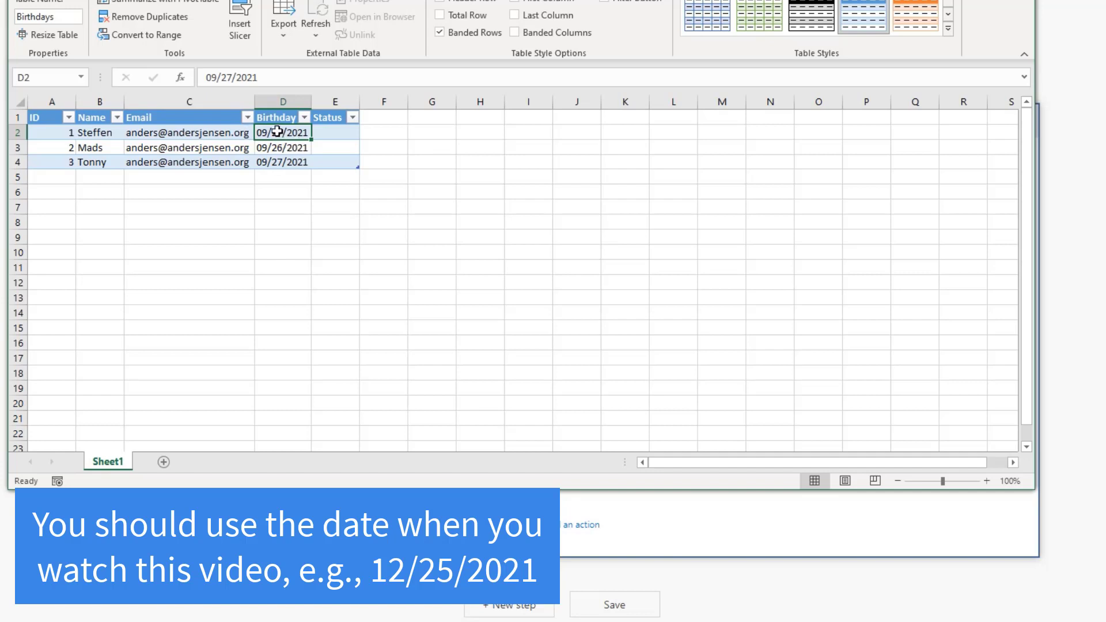
pyautogui.click(284, 163)
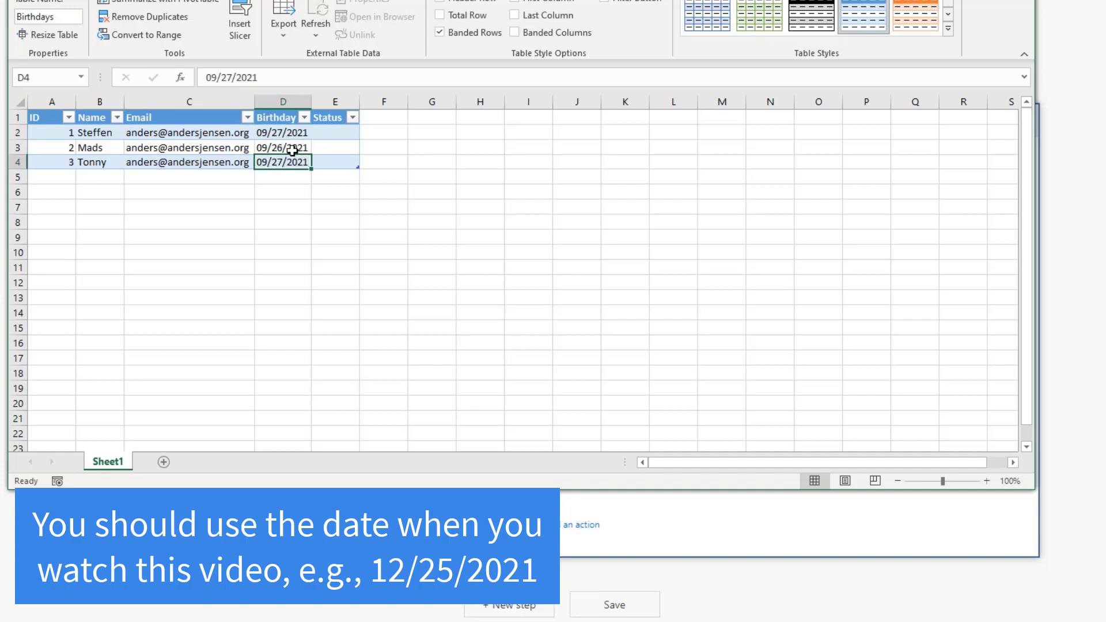
pyautogui.click(277, 145)
pyautogui.click(357, 535)
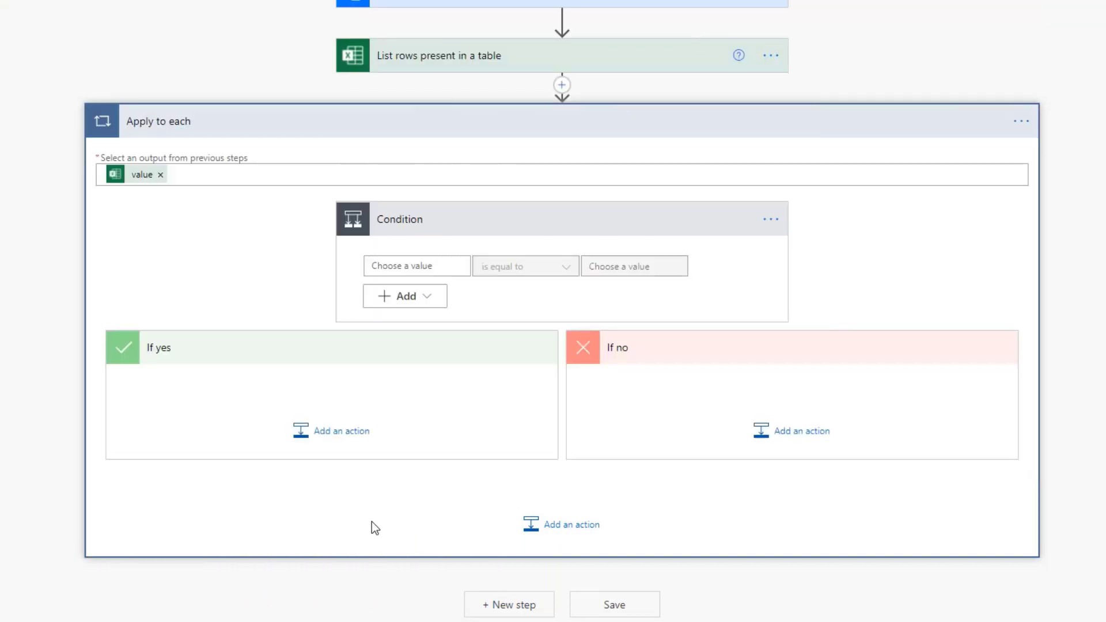
# Step: Set the condition's first value to the Birthday dynamic content from the list rows action
pyautogui.click(425, 264)
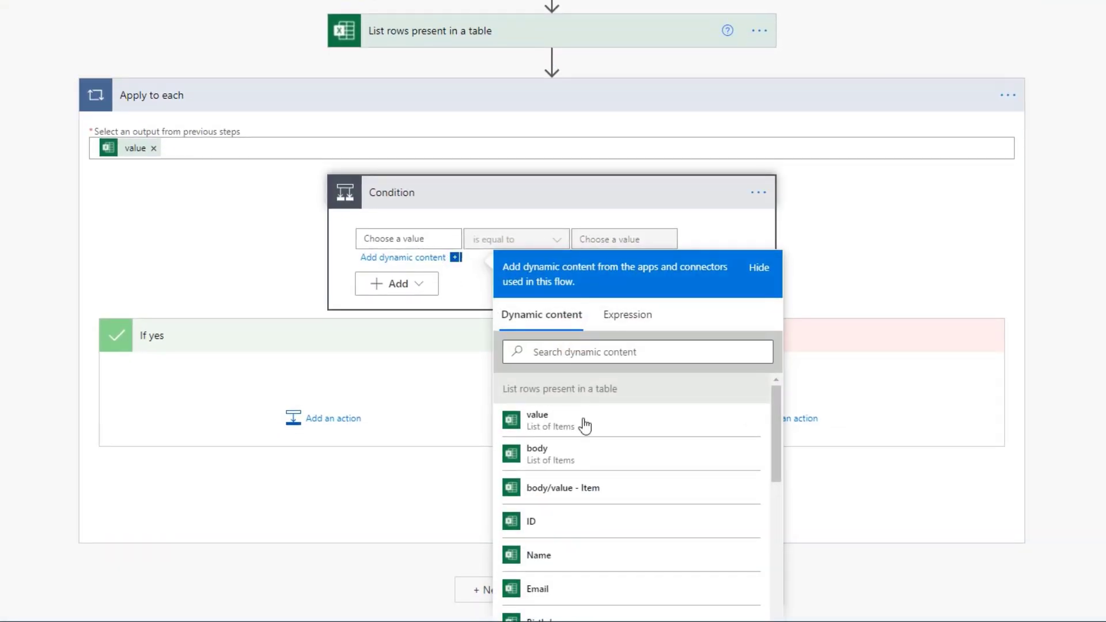
pyautogui.scroll(-1, 620, 549)
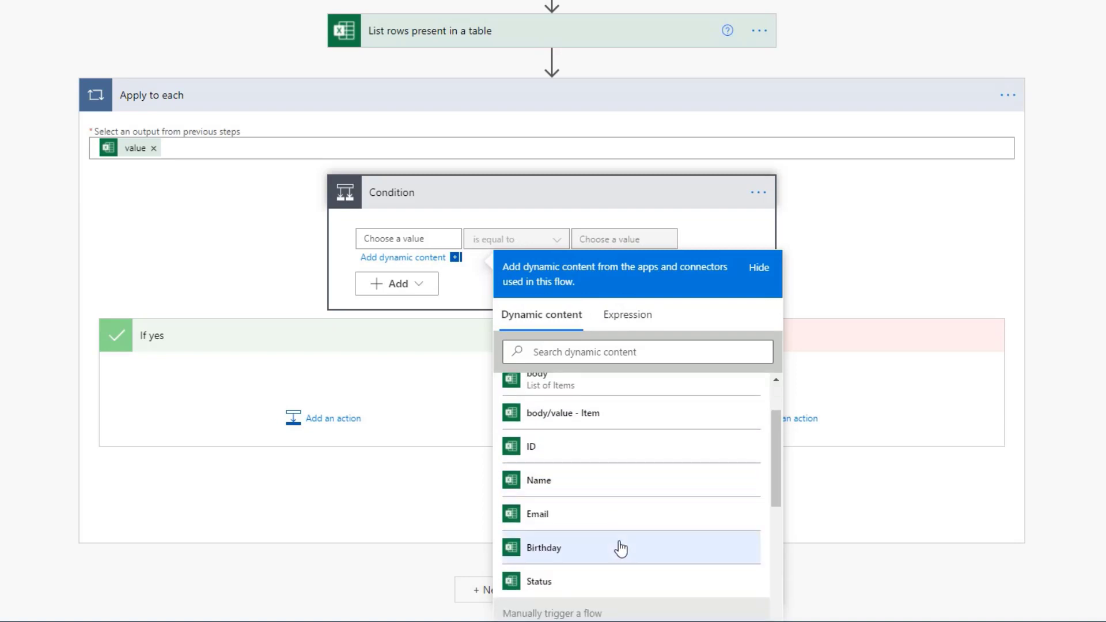
pyautogui.click(585, 549)
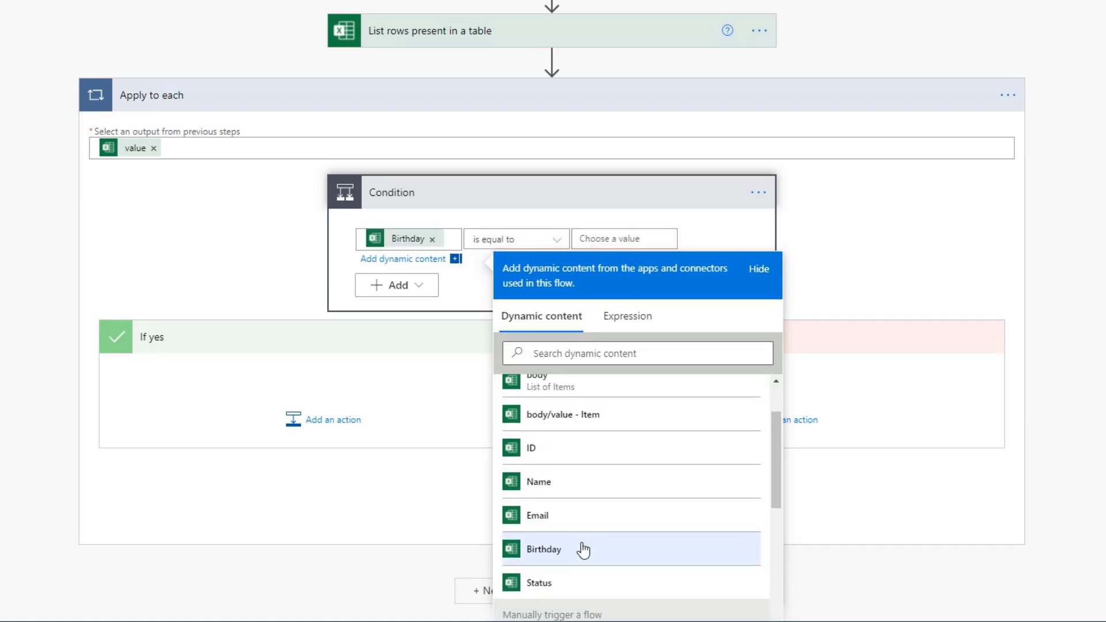
# Step: Copy the Birthday date from the table's first data row in Excel and use it as the condition's "is equal to" comparison value
pyautogui.click(604, 239)
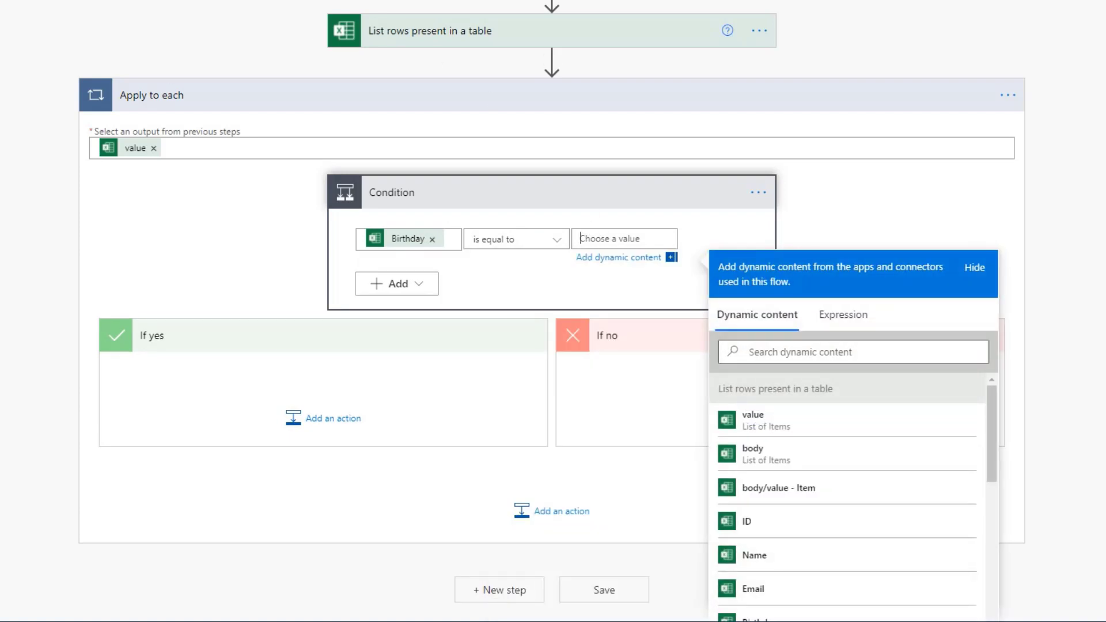
pyautogui.hotkey('alt', 'Tab')
pyautogui.doubleClick(281, 108)
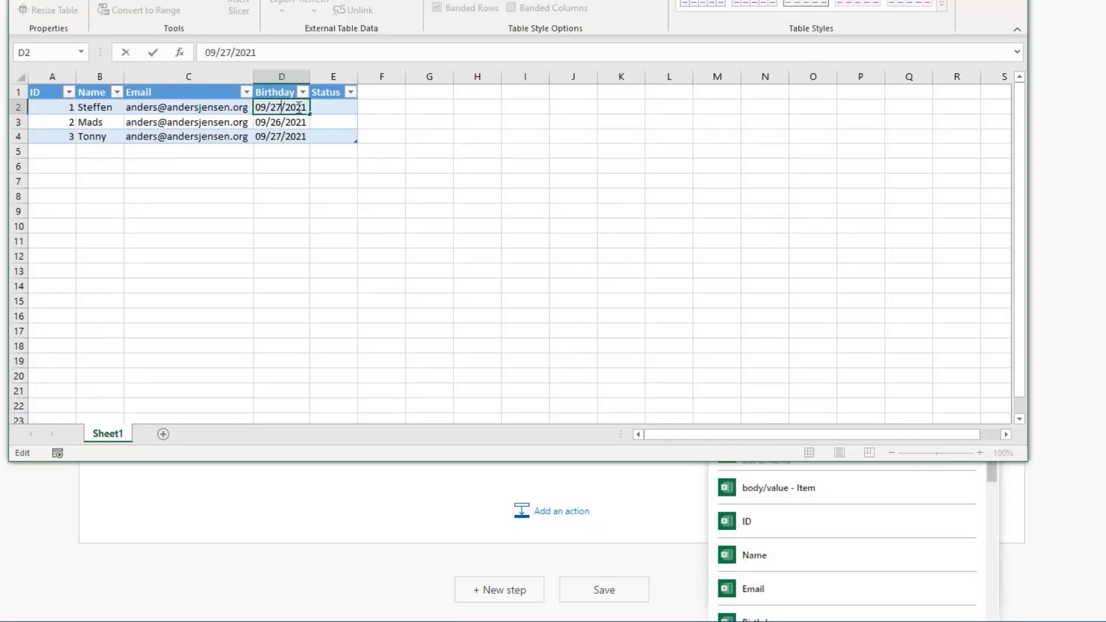
pyautogui.moveTo(309, 108); pyautogui.dragTo(253, 109)
pyautogui.hotkey('ctrl', 'c')
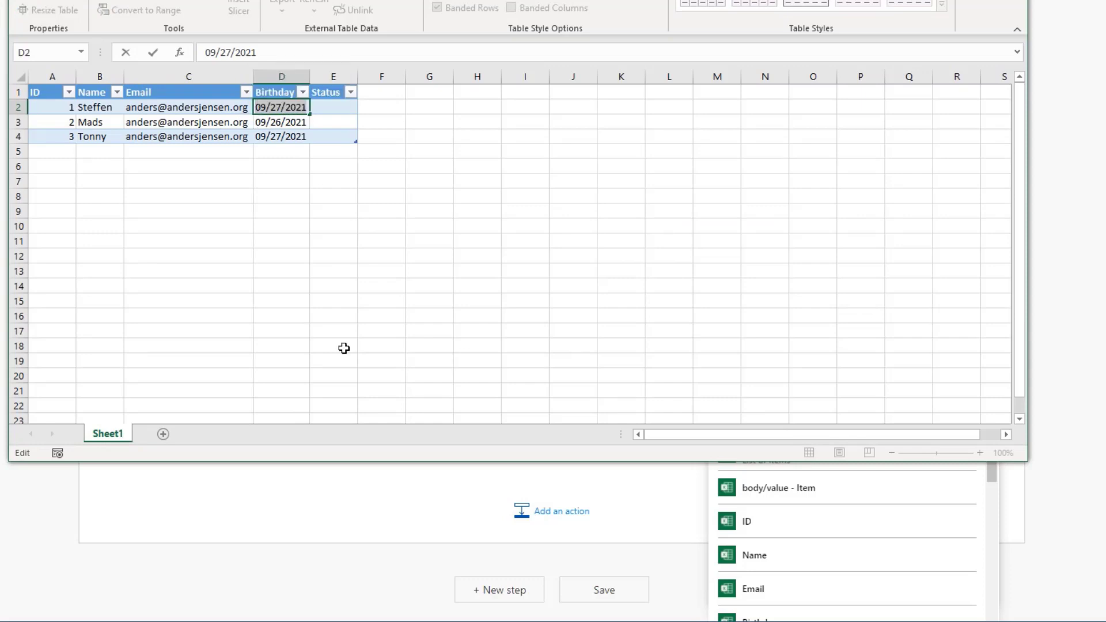
pyautogui.click(345, 528)
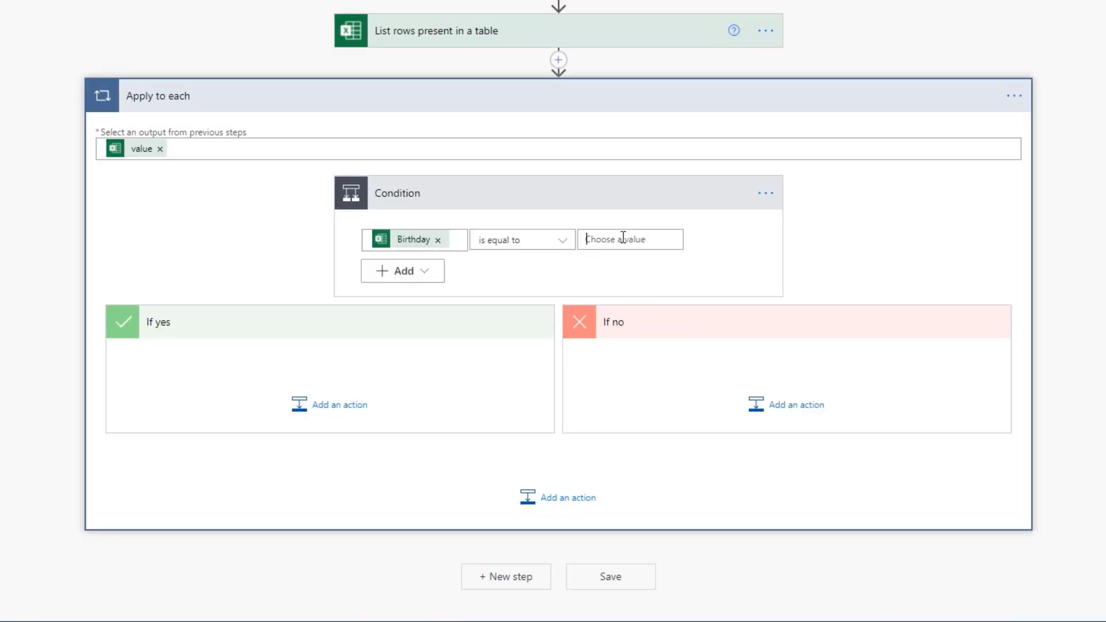
pyautogui.click(623, 237)
pyautogui.hotkey('ctrl', 'v')
pyautogui.click(558, 257)
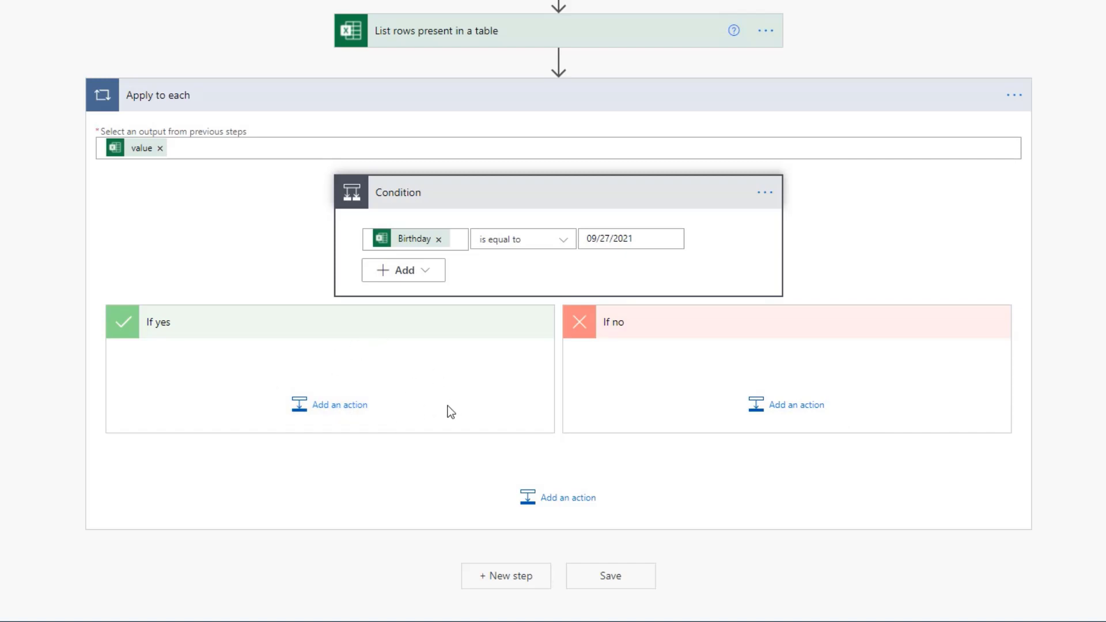
# Step: Add the Office 365 Outlook "Send an email (V2)" action to the condition's "If yes" branch
pyautogui.click(320, 407)
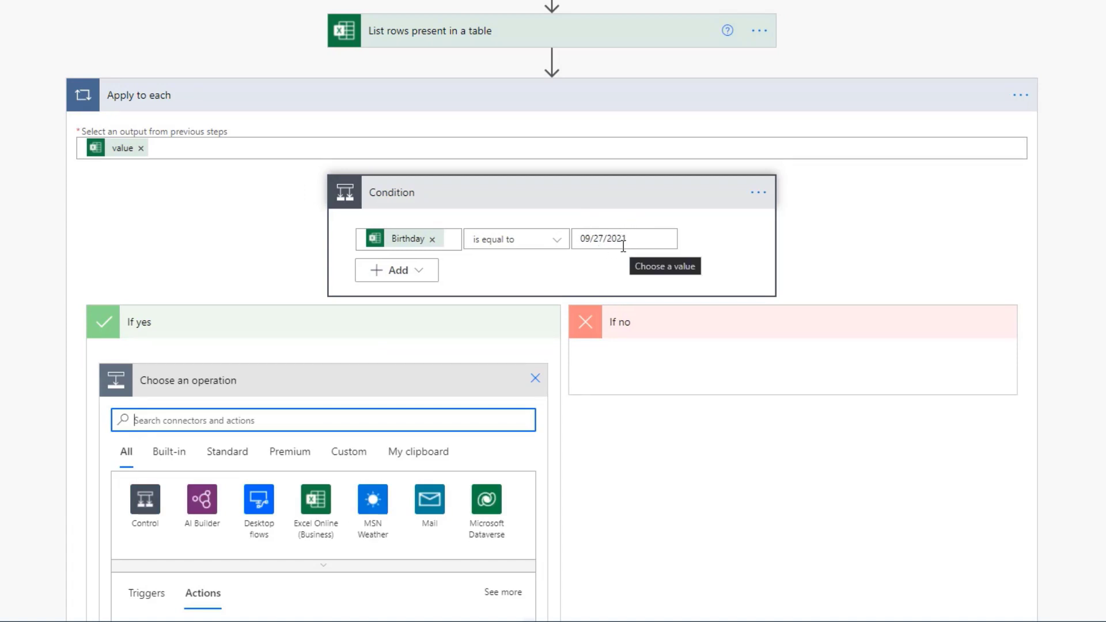
pyautogui.scroll(-3, 594, 282)
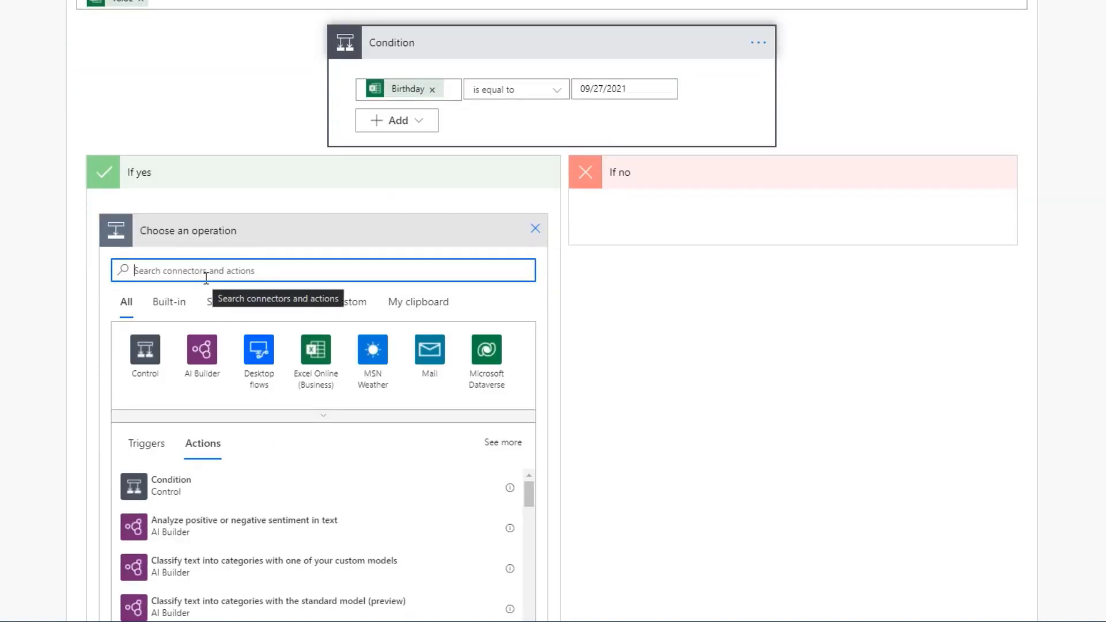
pyautogui.write('outlook')
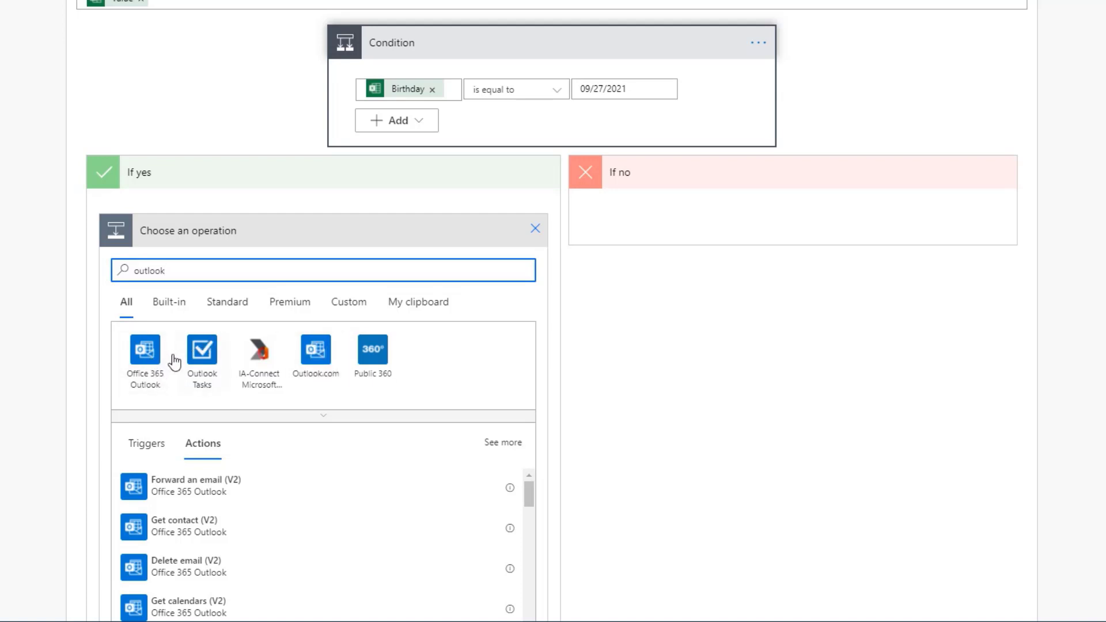
pyautogui.click(149, 358)
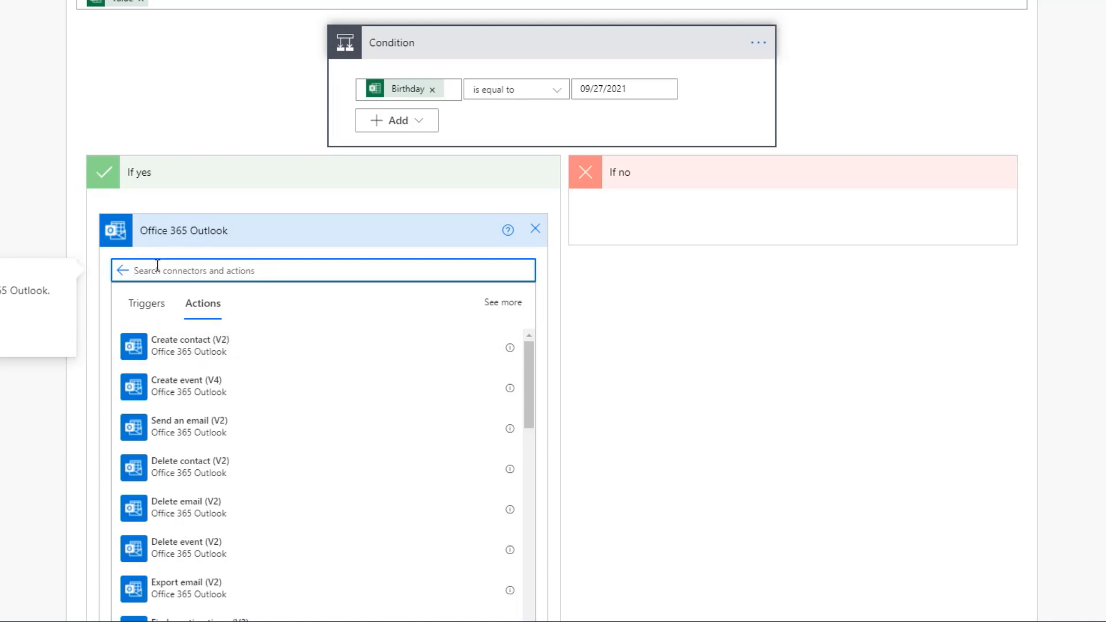
pyautogui.click(201, 440)
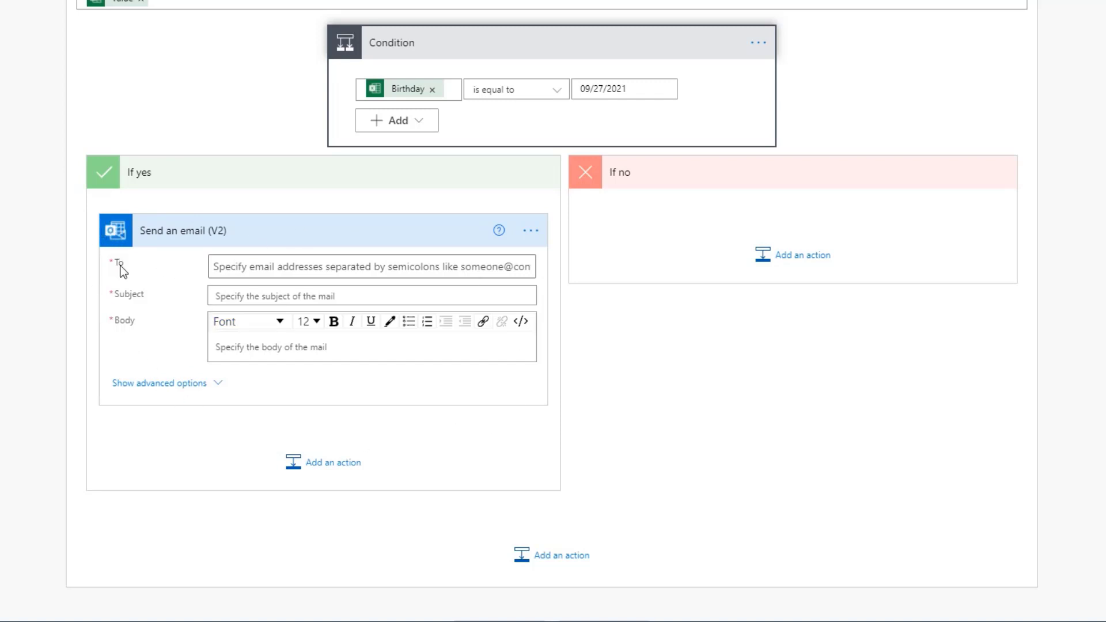
# Step: Expand the advanced options of the "Send an email (V2)" action to review them, and collapse them again
pyautogui.click(152, 386)
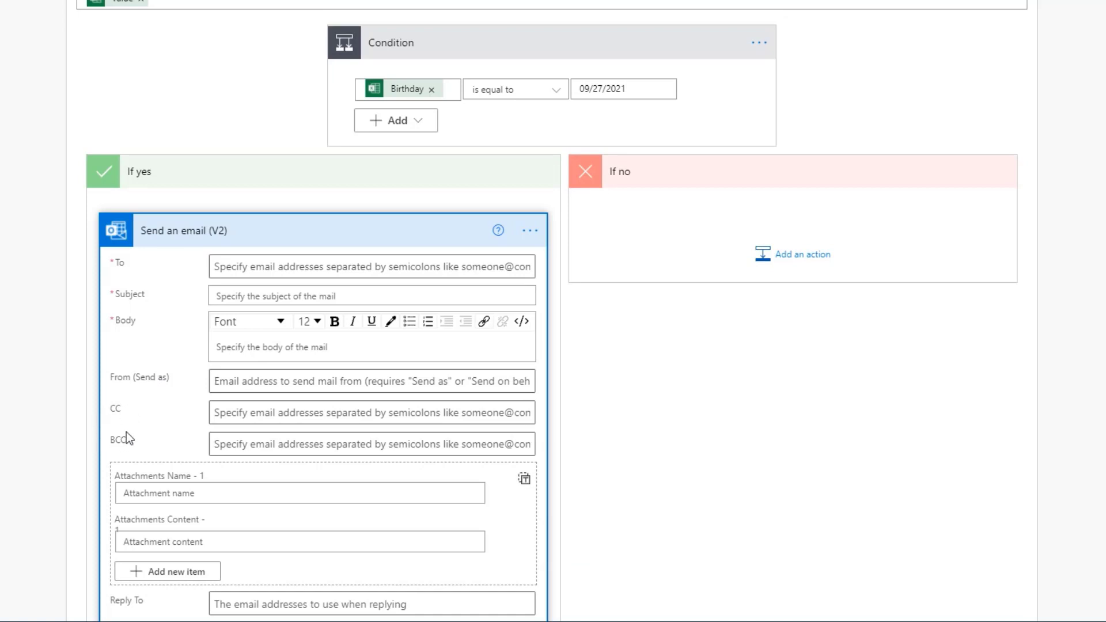
pyautogui.scroll(-3, 113, 424)
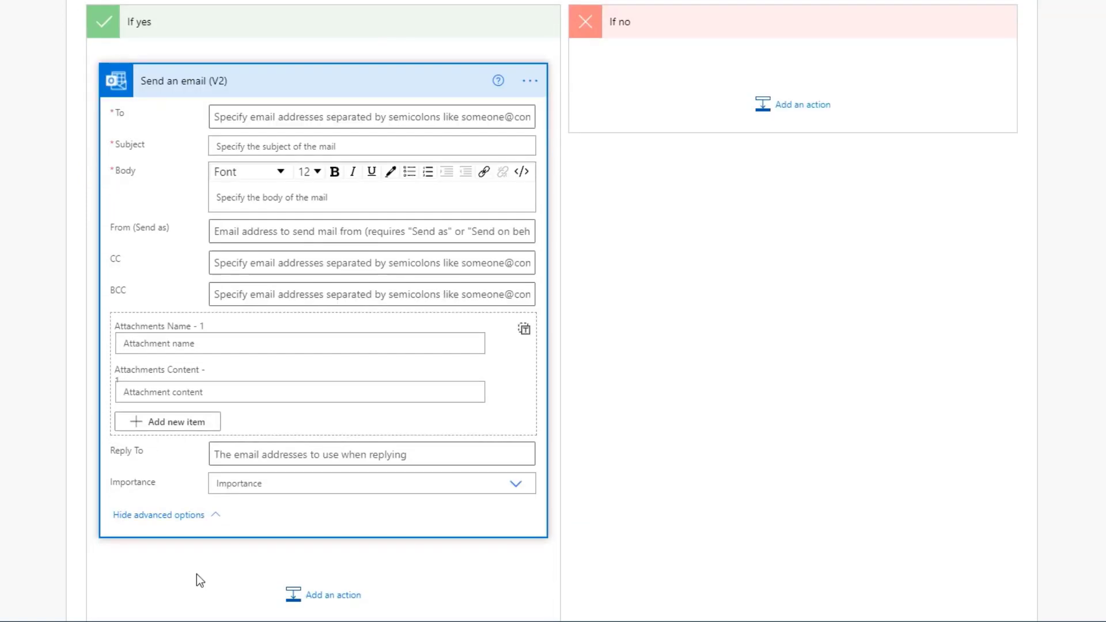
pyautogui.click(189, 516)
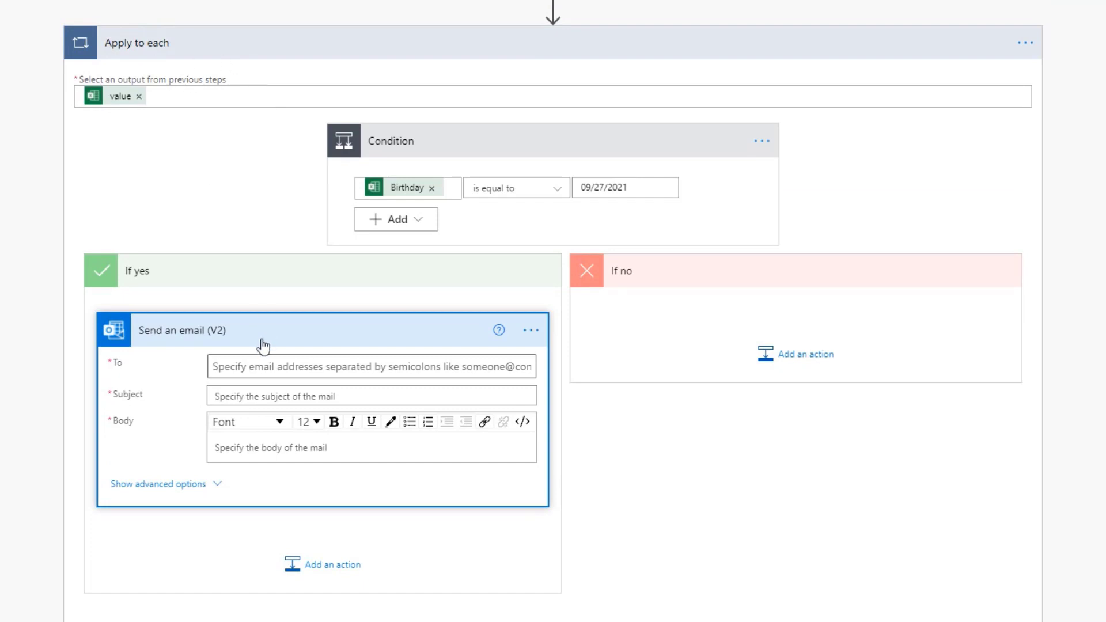
# Step: Set the email's recipient to the Email dynamic content from the list rows action and its subject to "Happy Birthday"
pyautogui.click(253, 366)
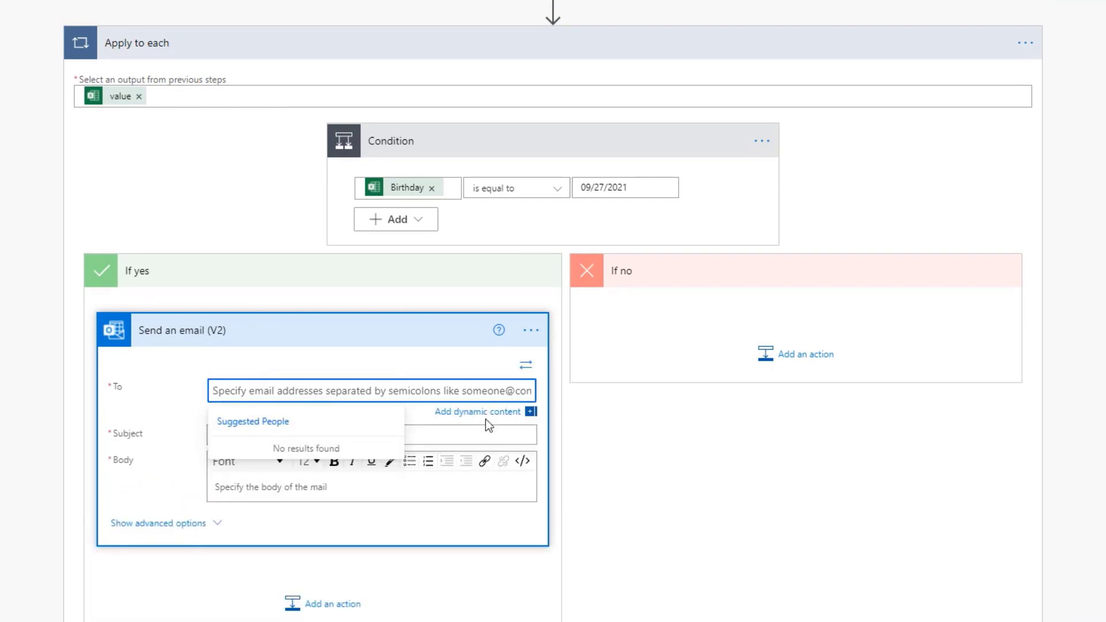
pyautogui.click(461, 412)
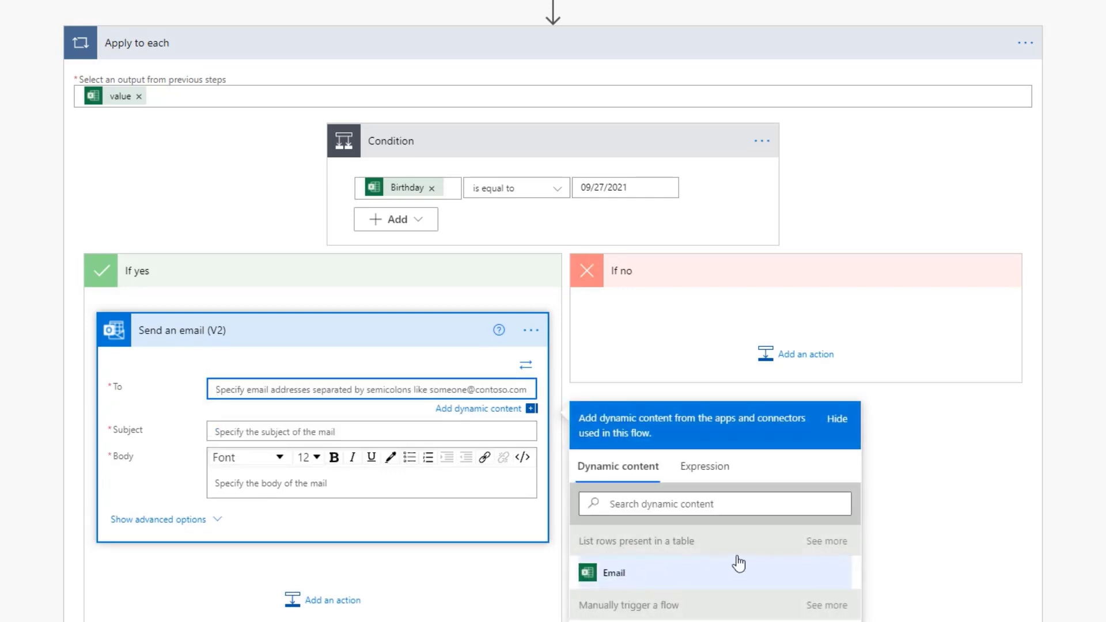
pyautogui.click(824, 545)
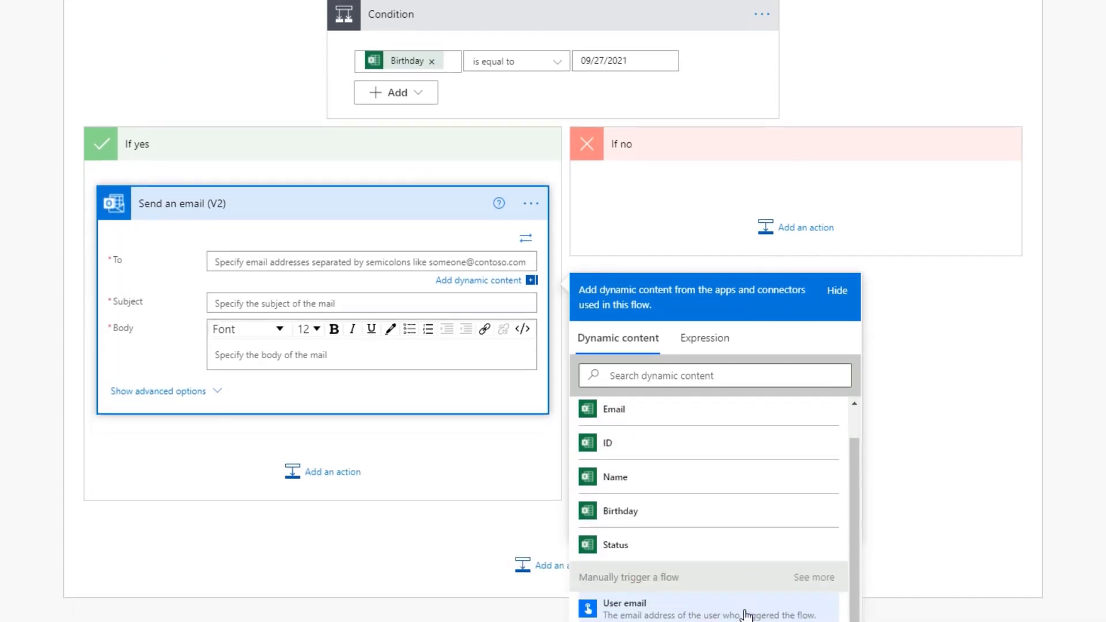
pyautogui.scroll(-2, 715, 600)
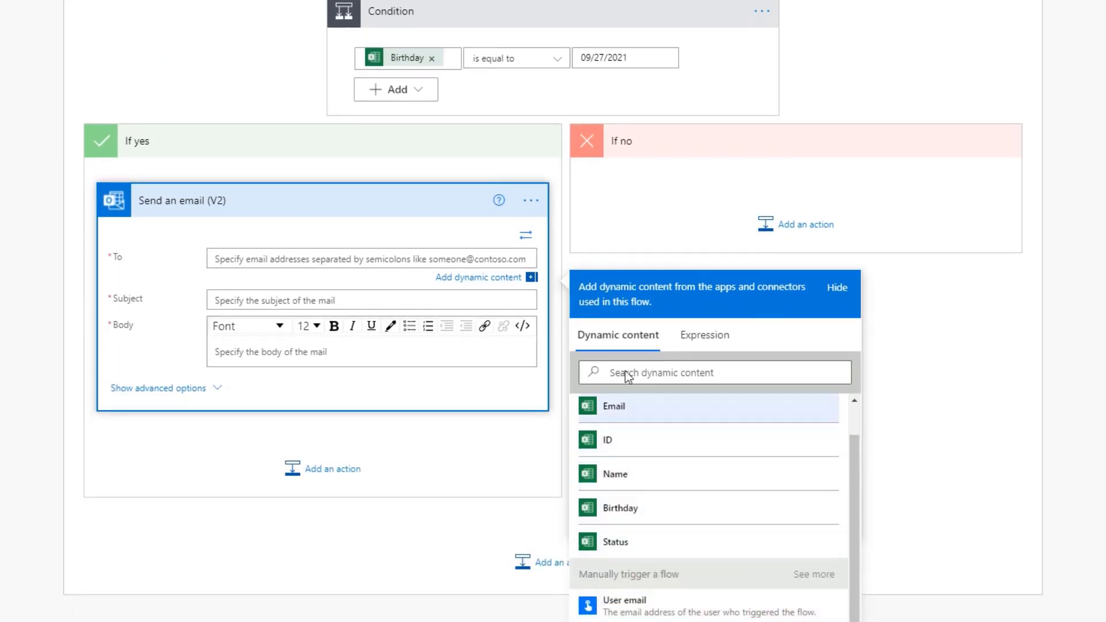
pyautogui.click(614, 409)
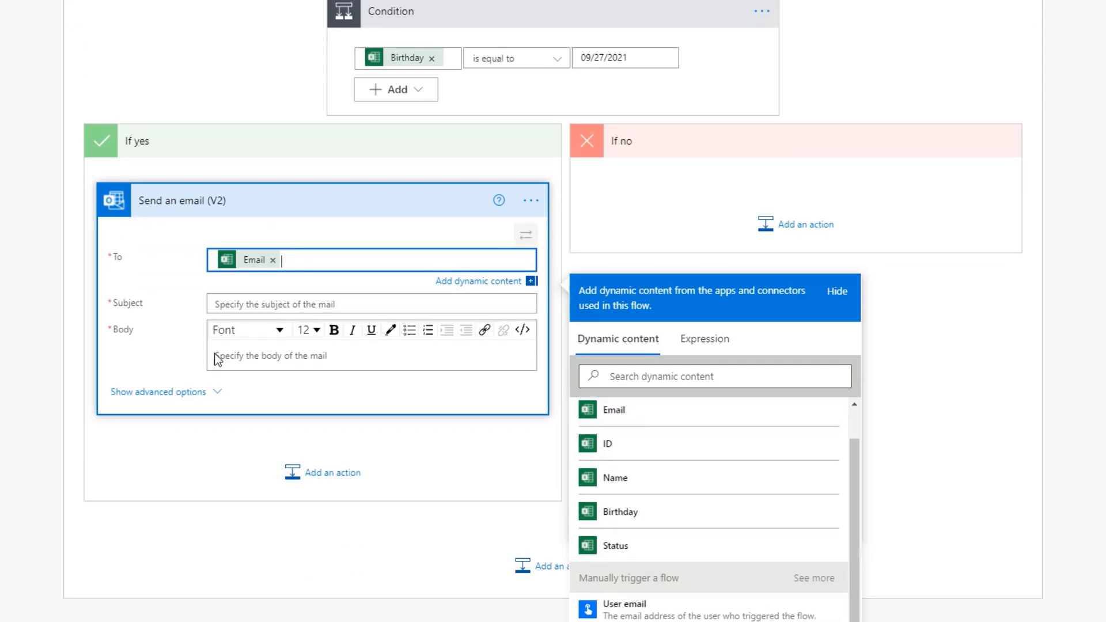
pyautogui.click(231, 305)
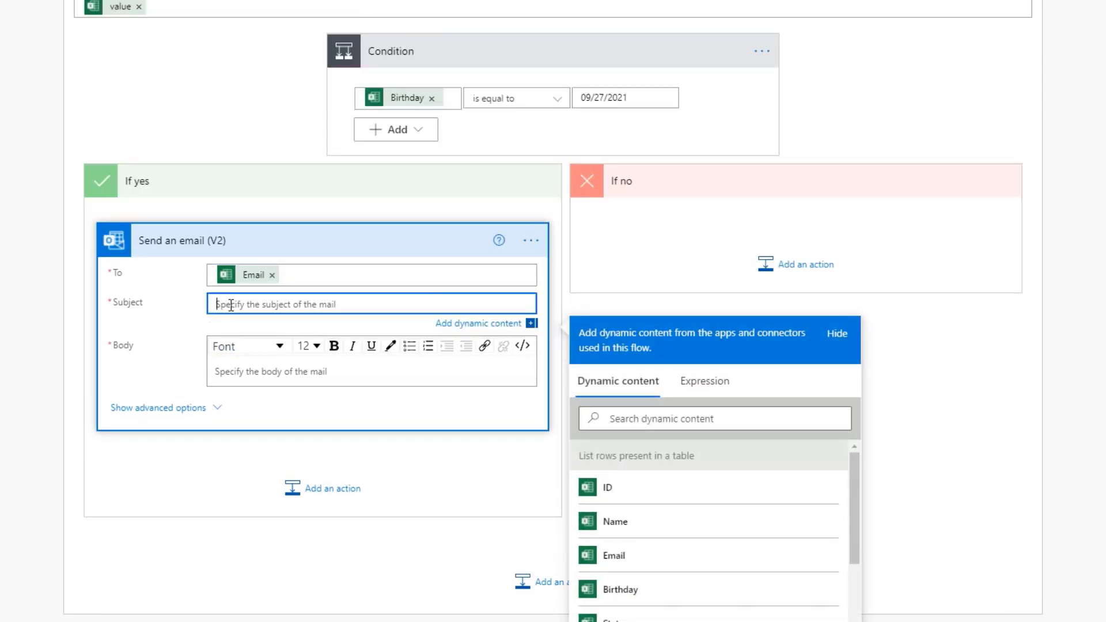
pyautogui.write('Happy Birthday')
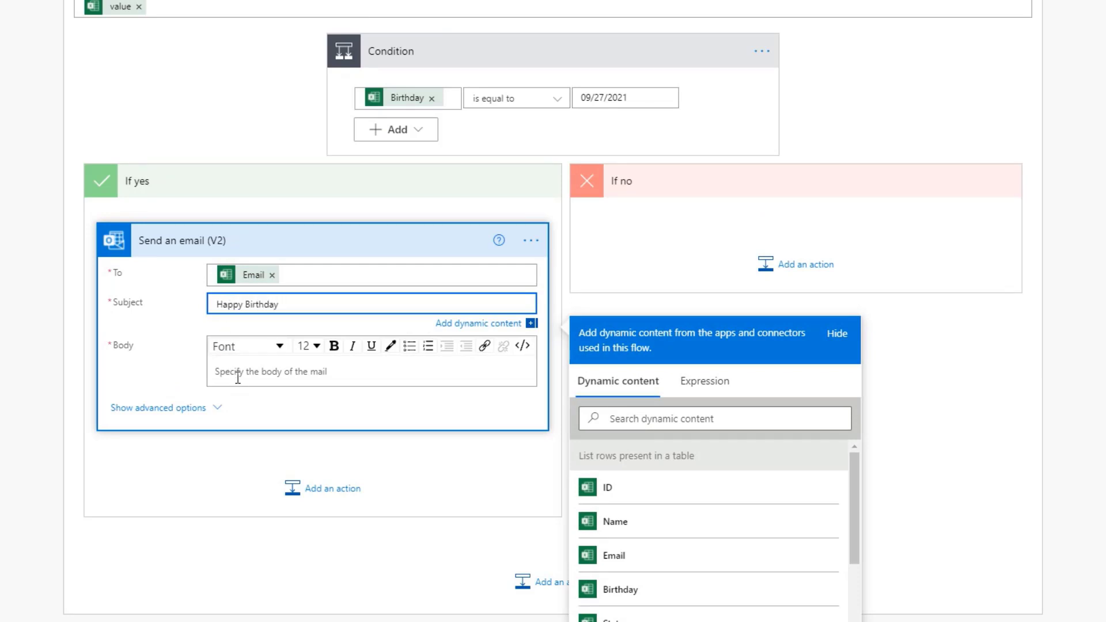
# Step: Write the email body: "Hey", the Name dynamic content, and a new line "Happy birthday, there is a present for you at" plus the sender's birthday-page URL
pyautogui.click(238, 375)
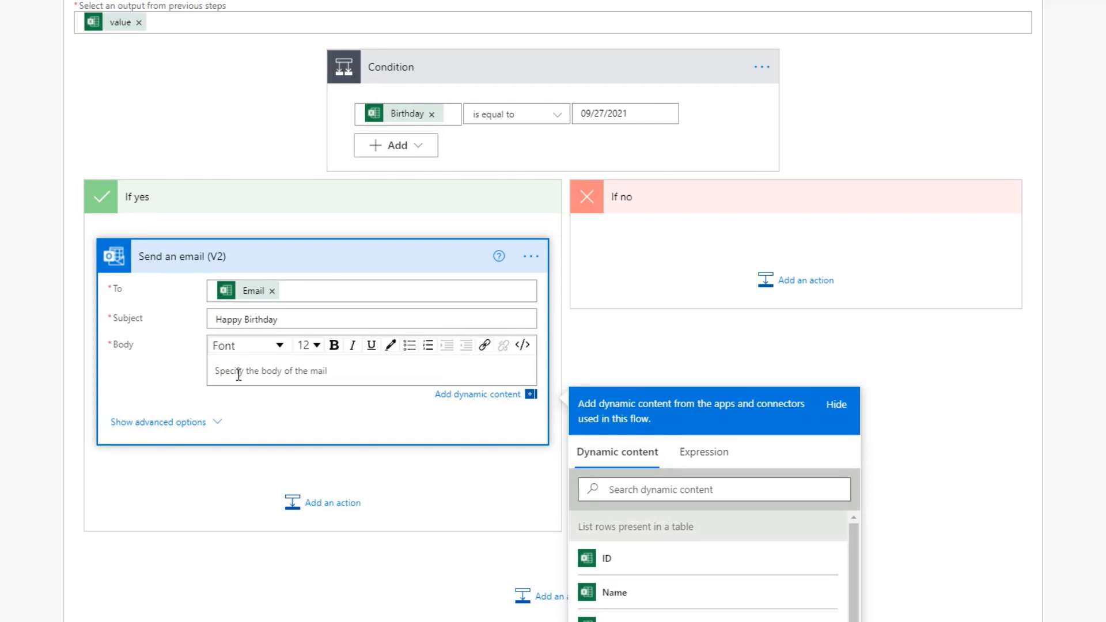
pyautogui.write('Hey')
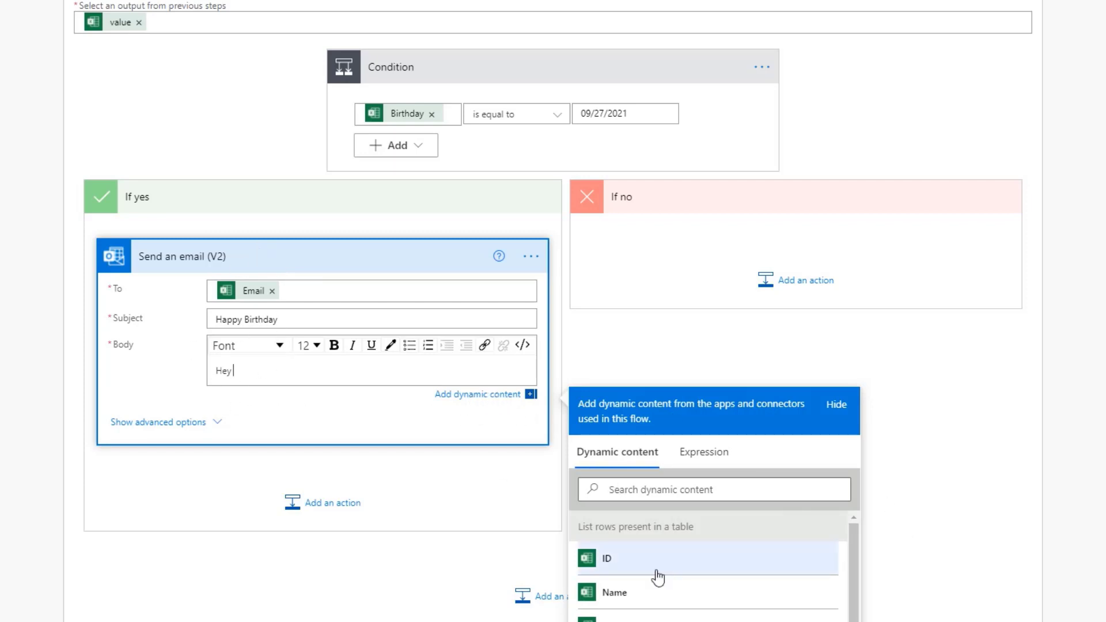
pyautogui.click(626, 595)
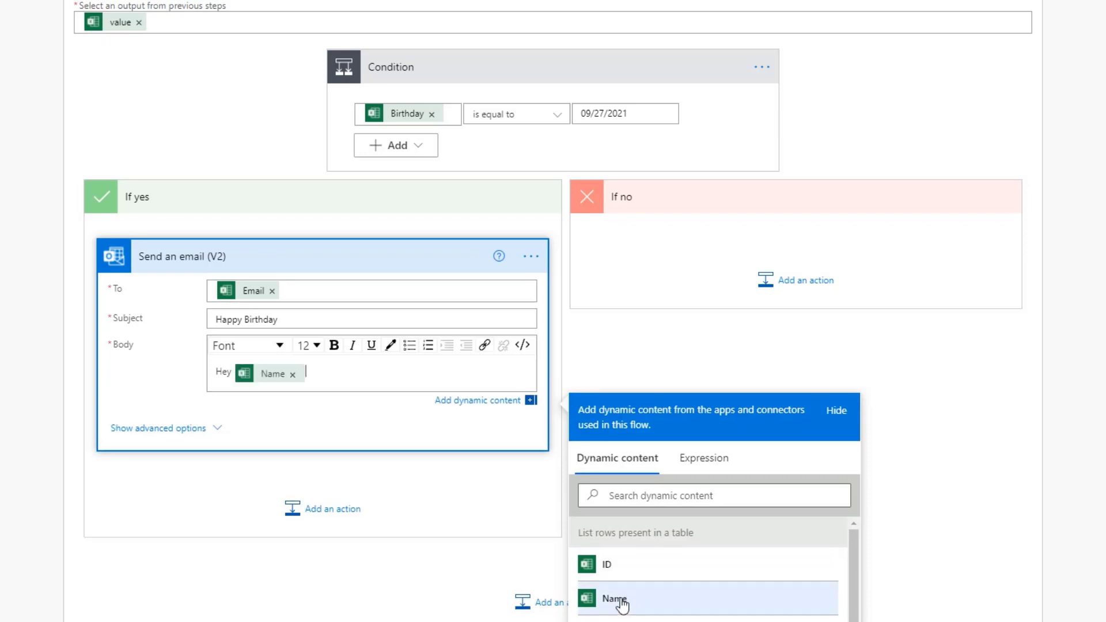
pyautogui.press('Return')
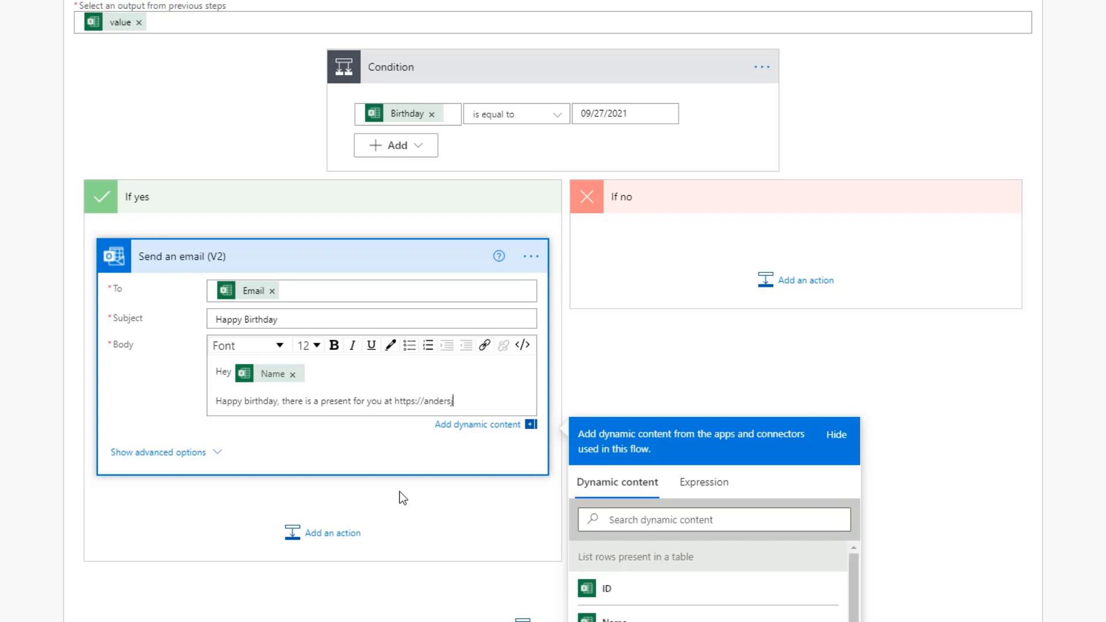
pyautogui.write('jensen.org/birthday')
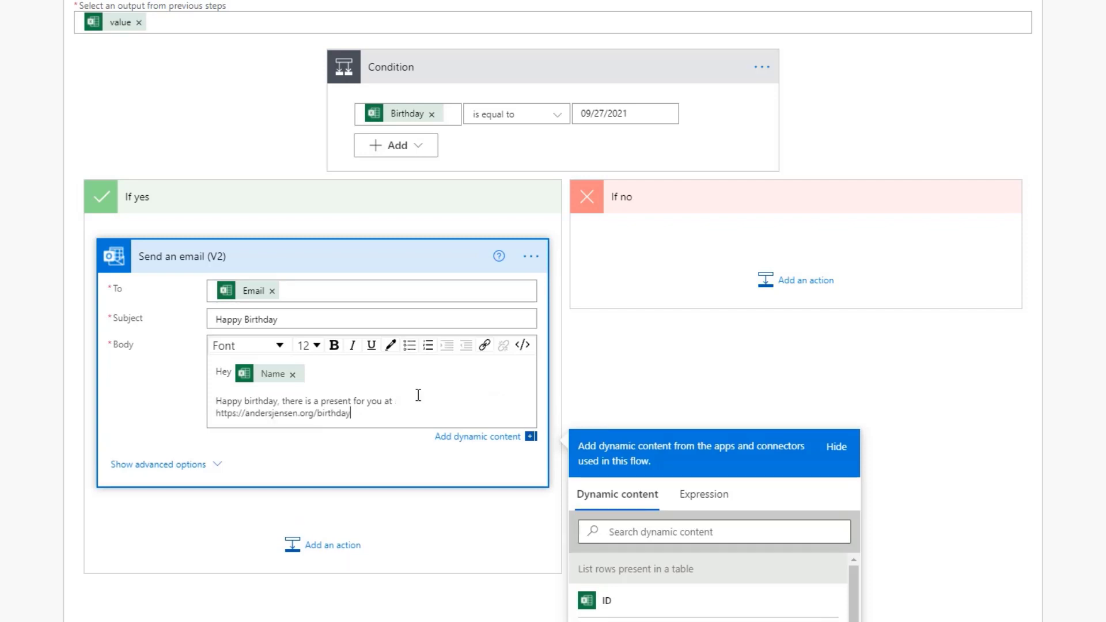
# Step: Turn the birthday-page URL in the email body into a hyperlink to that same address, set to open in a new window
pyautogui.moveTo(351, 413); pyautogui.dragTo(216, 413)
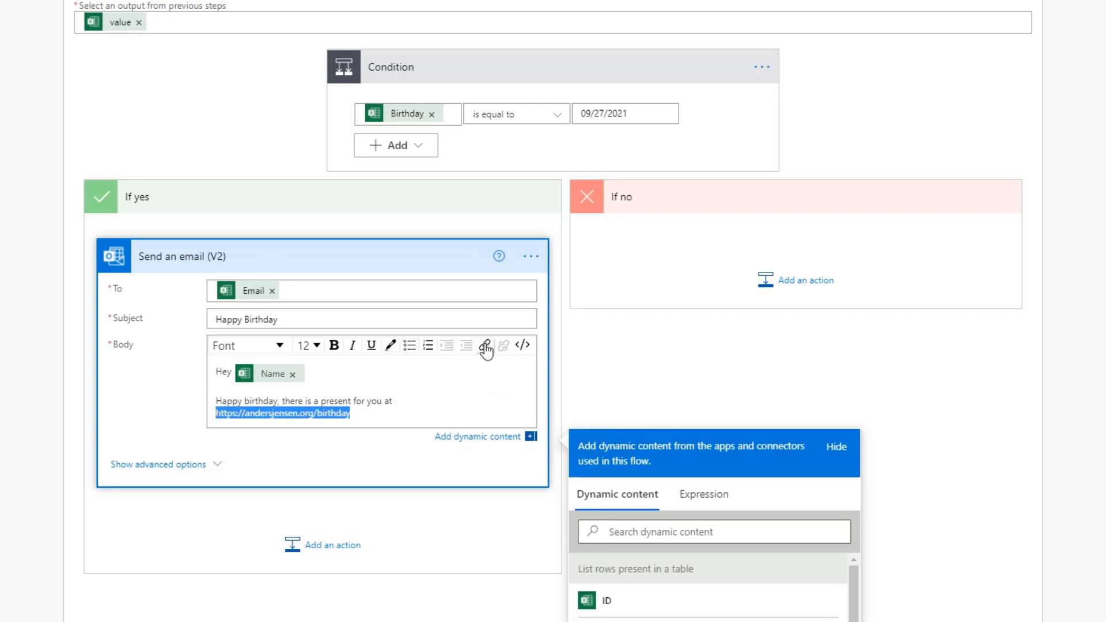
pyautogui.click(485, 345)
pyautogui.click(580, 402)
pyautogui.hotkey('ctrl', 'a')
pyautogui.hotkey('ctrl', 'c')
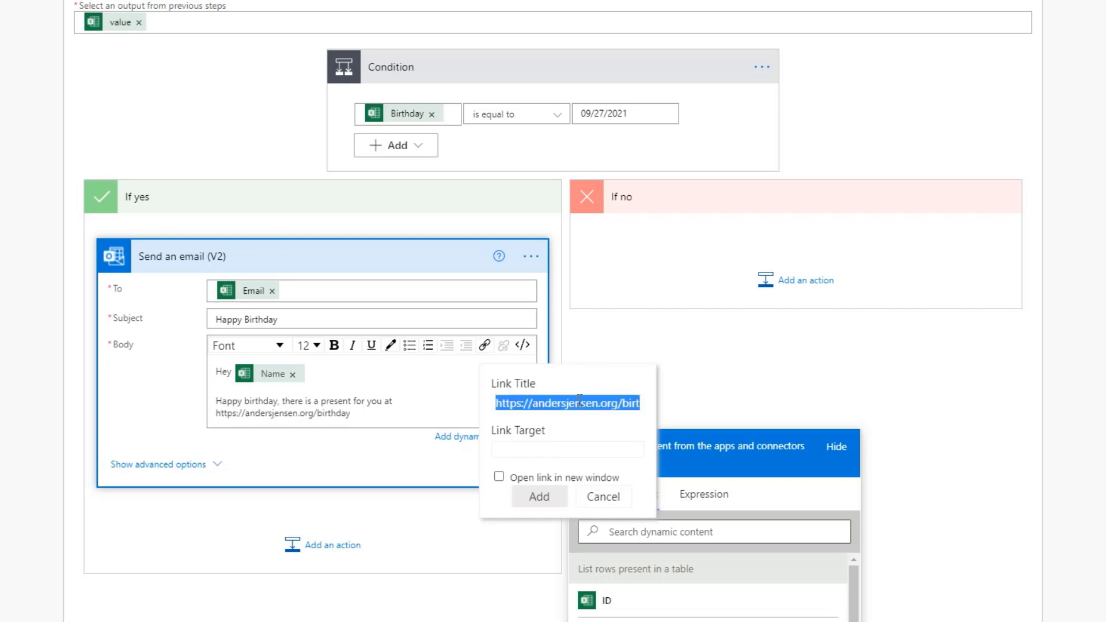
pyautogui.click(565, 448)
pyautogui.hotkey('ctrl', 'v')
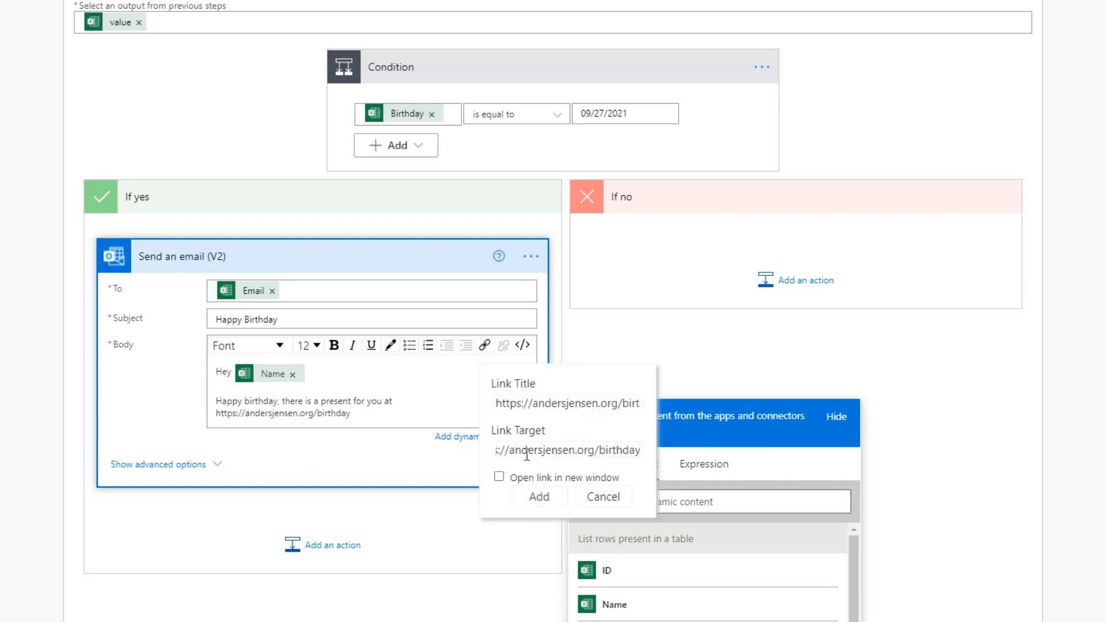
pyautogui.click(499, 478)
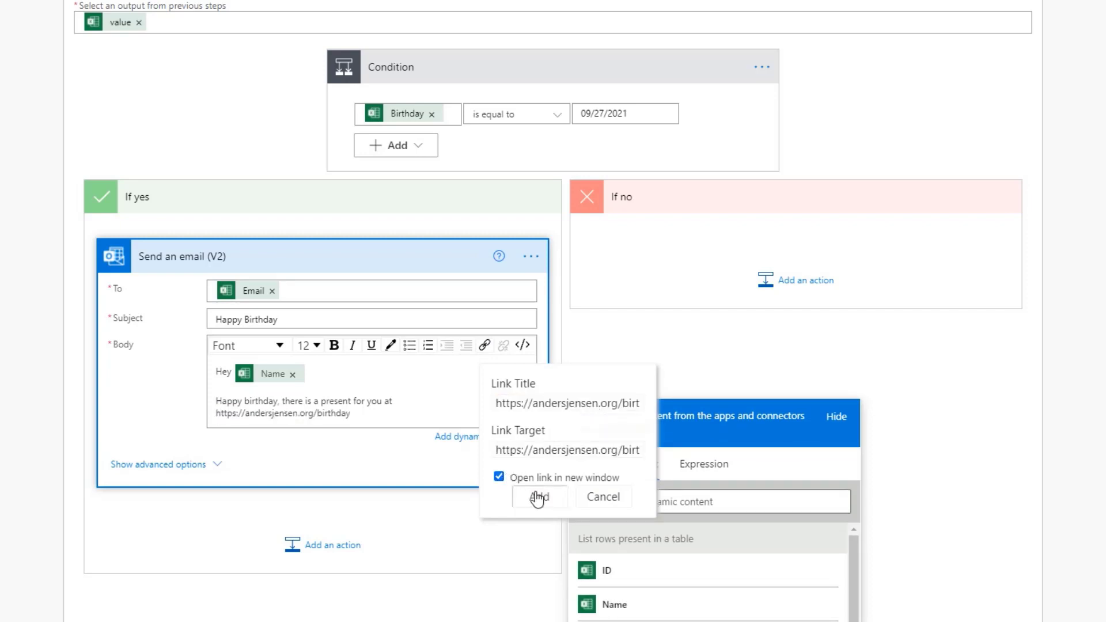
pyautogui.click(539, 497)
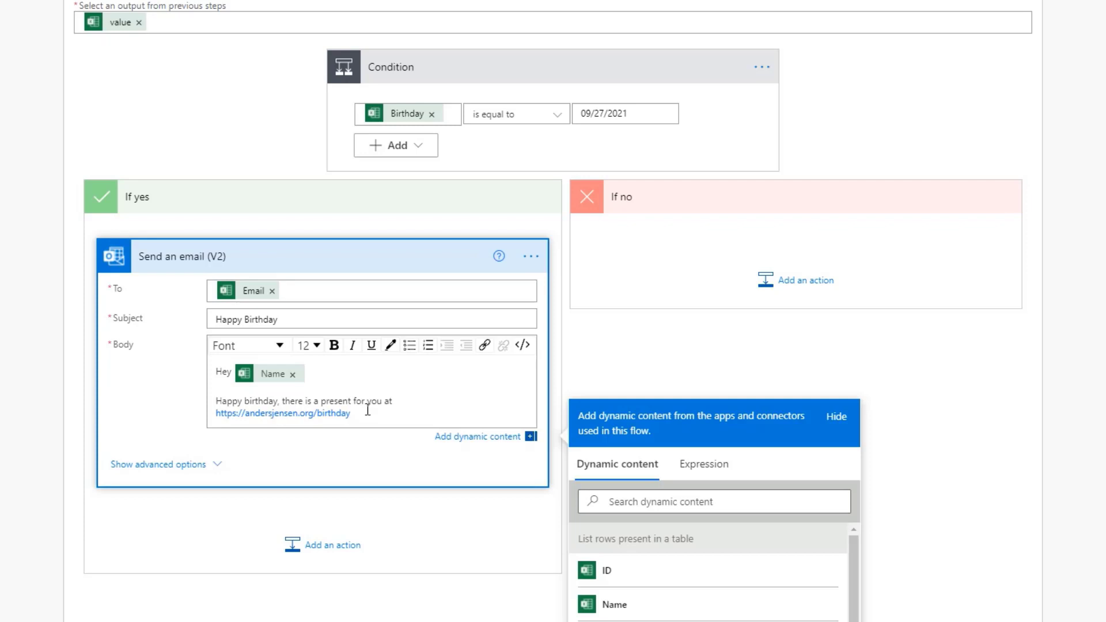
# Step: End the email body with a new line reading "Kind regards," and the sender's first name
pyautogui.press('Return')
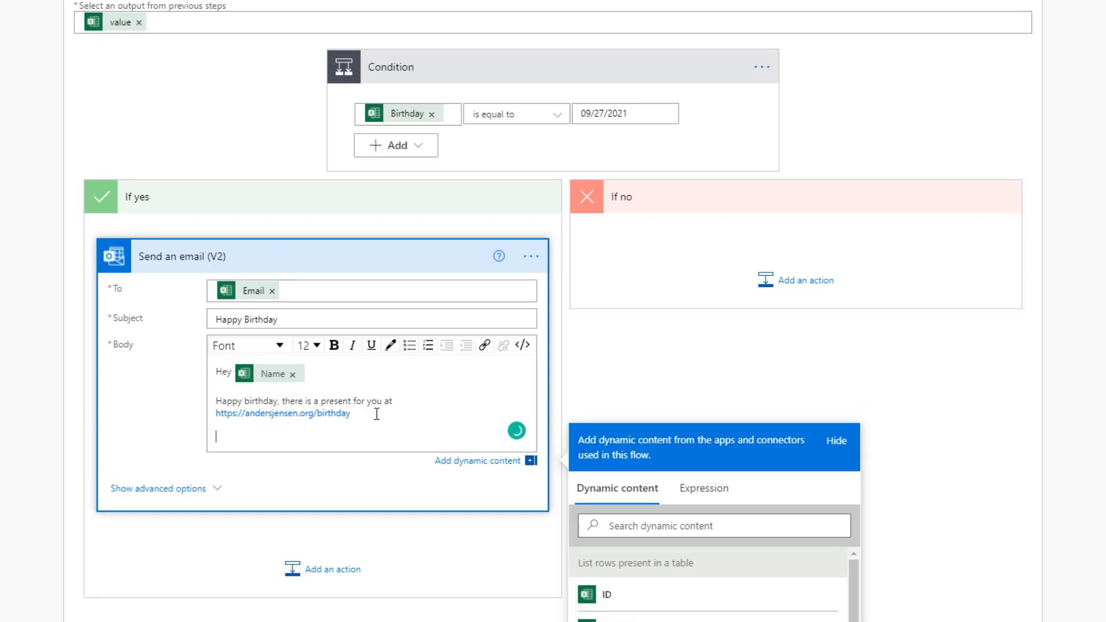
pyautogui.write('Kinm')
pyautogui.write(' regards, Anmders')
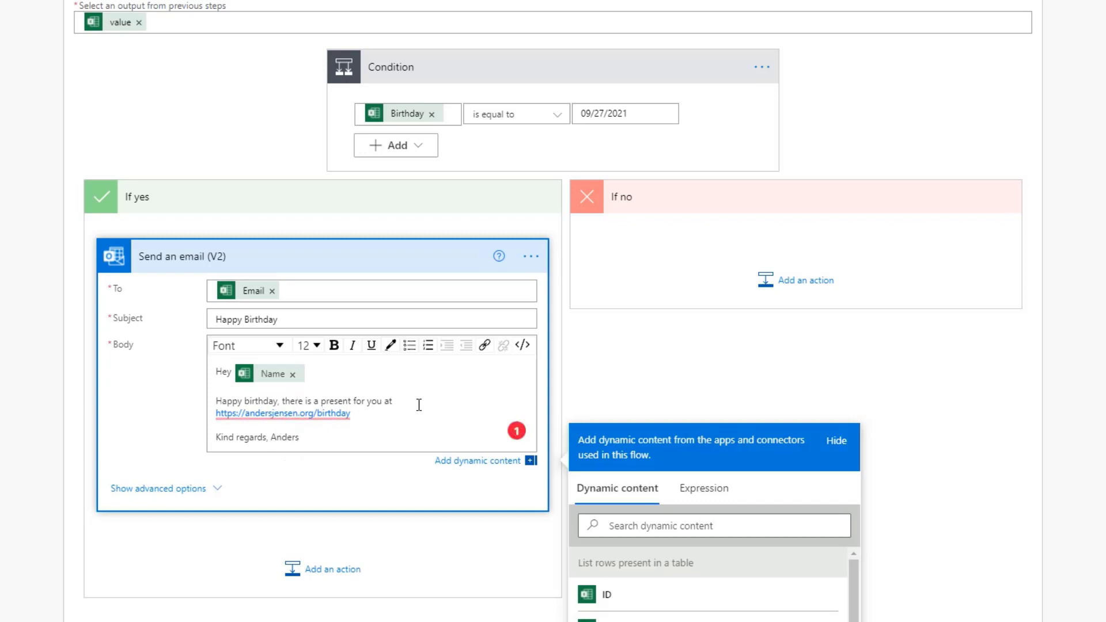
pyautogui.moveTo(272, 415)
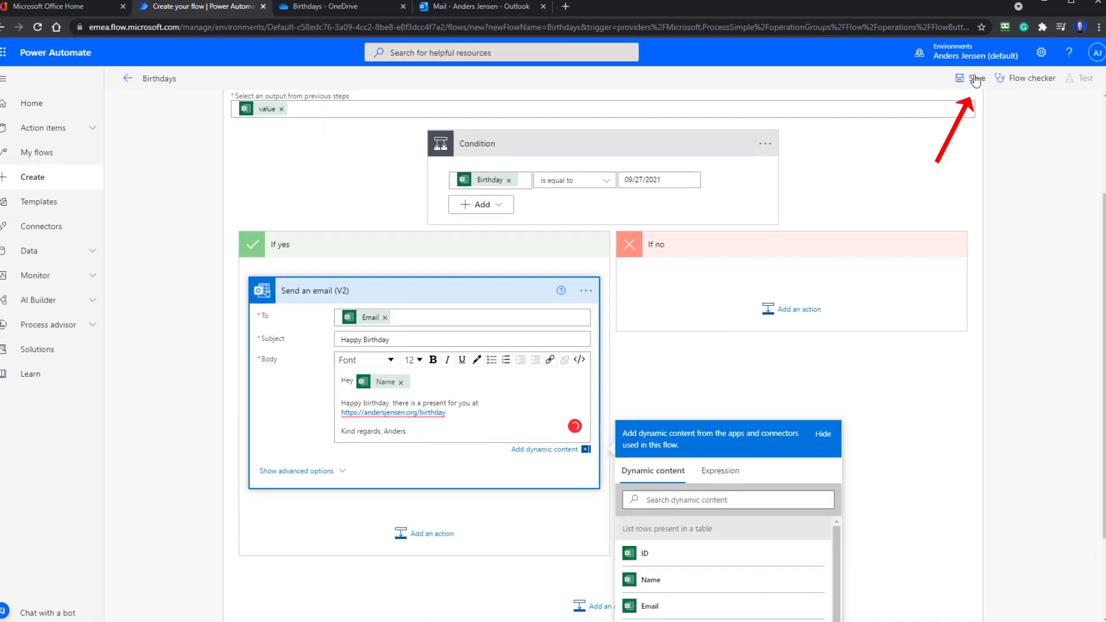
# Step: Save the Birthdays flow and run a manual test of it with the Excel and Outlook connections
pyautogui.click(973, 84)
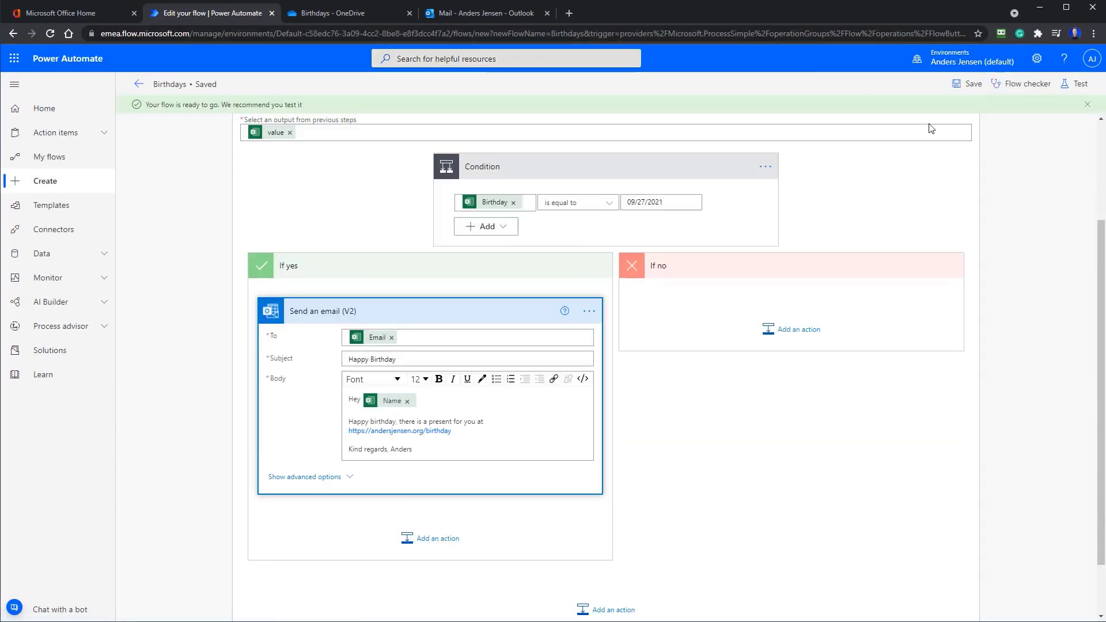
pyautogui.click(1093, 83)
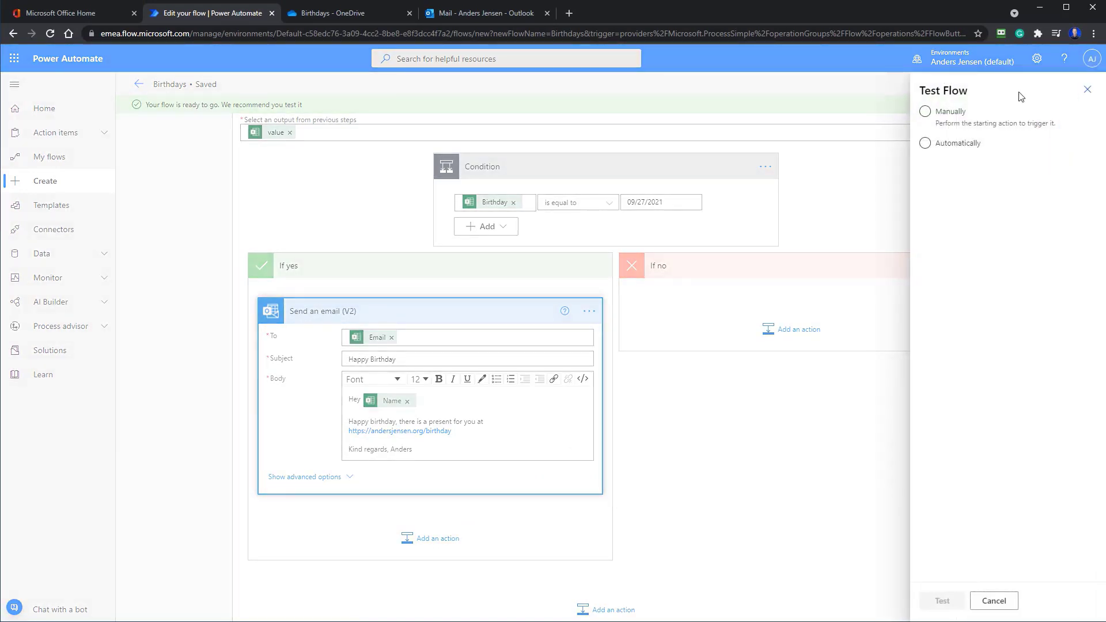
pyautogui.click(943, 113)
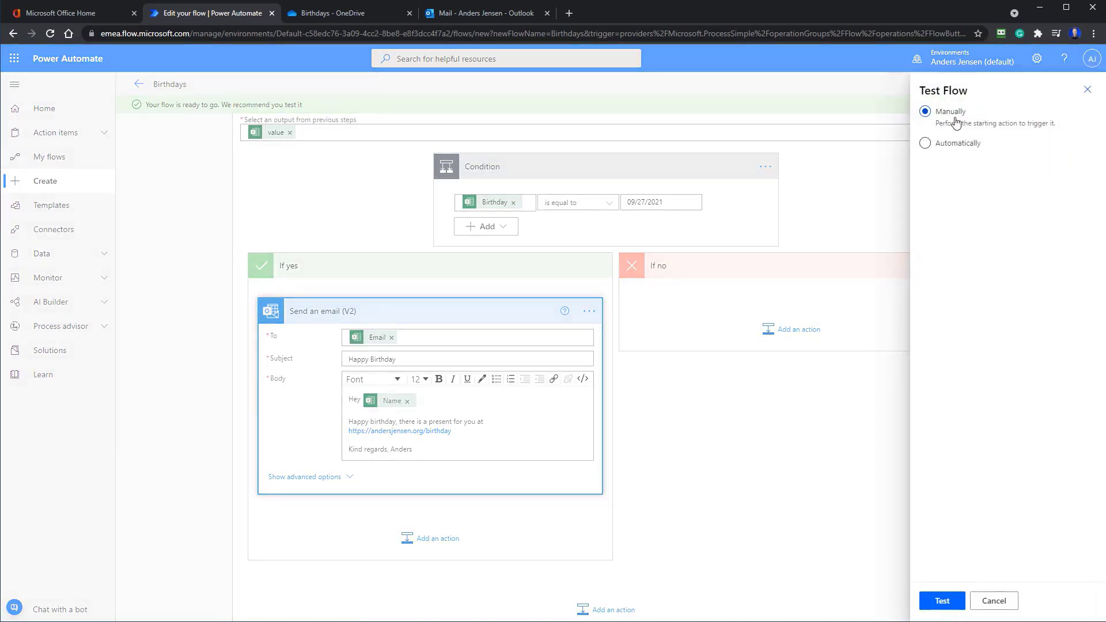
pyautogui.click(940, 600)
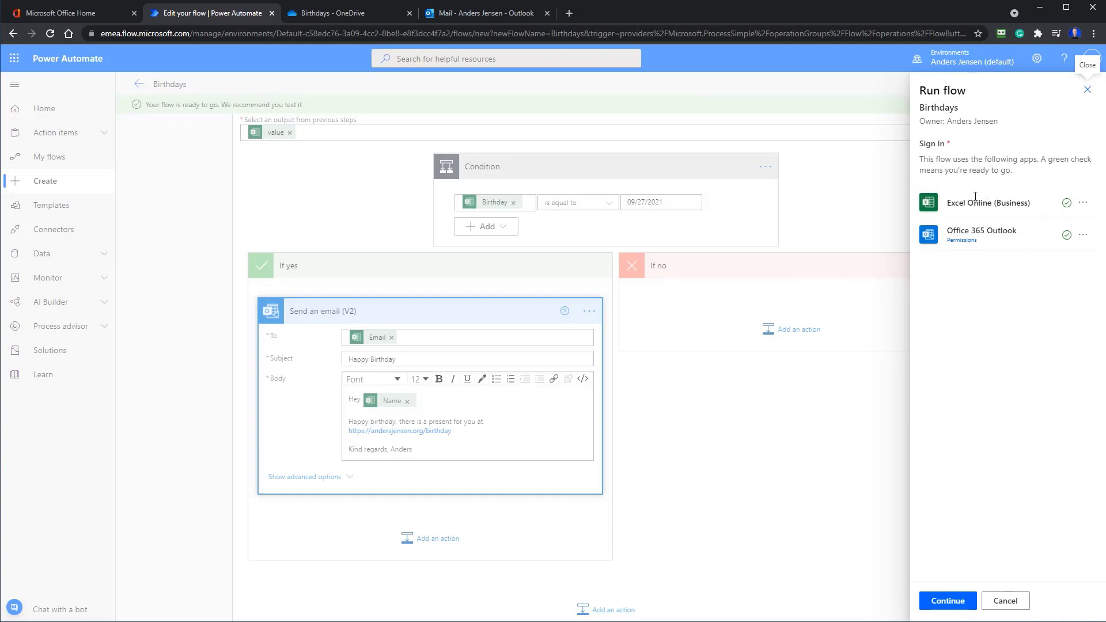
pyautogui.click(942, 610)
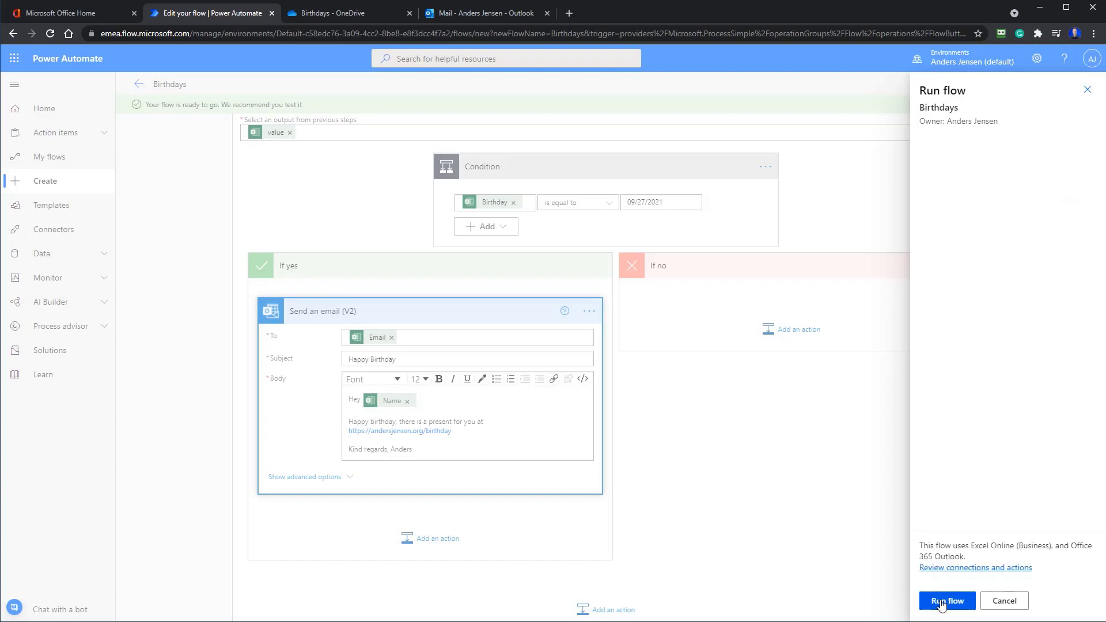
pyautogui.click(942, 603)
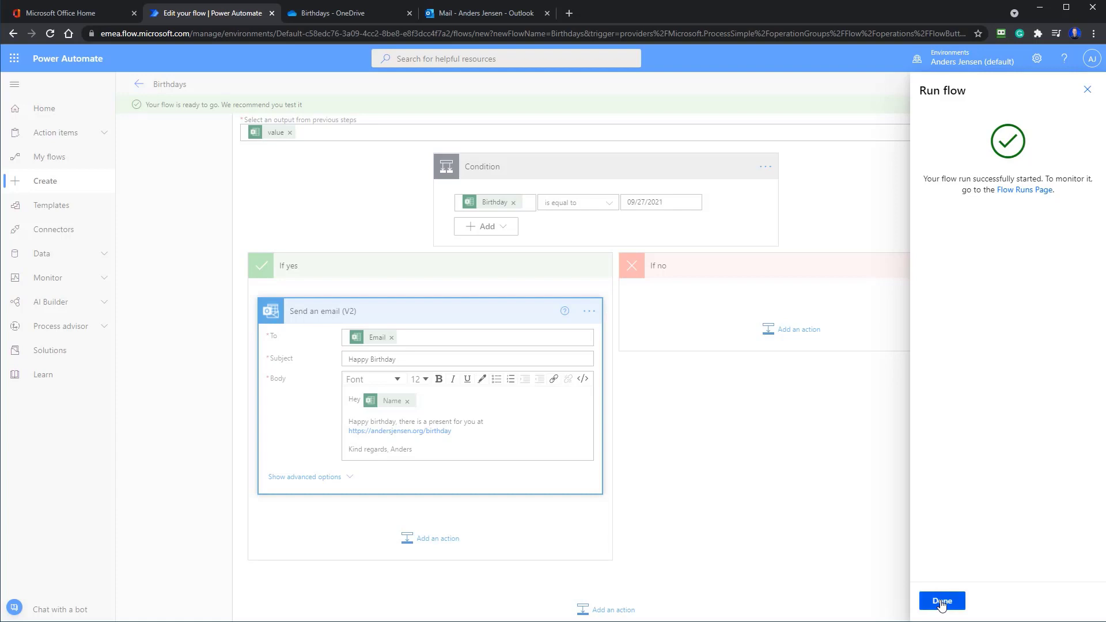
pyautogui.click(941, 602)
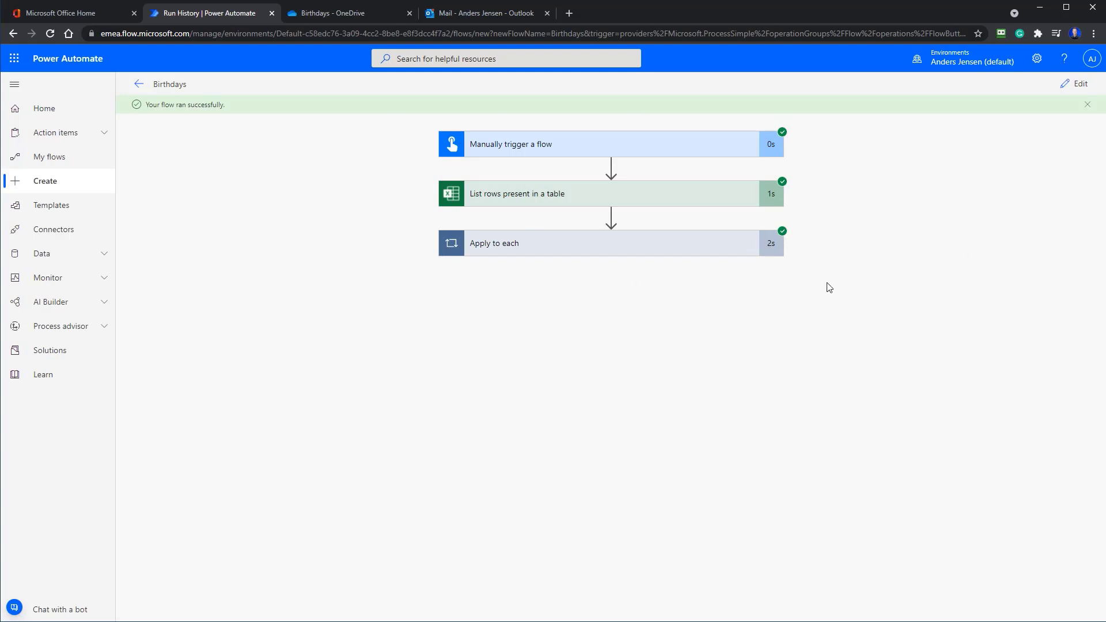
# Step: Switch to the Outlook inbox and read the two Happy Birthday emails sent by the flow
pyautogui.click(499, 16)
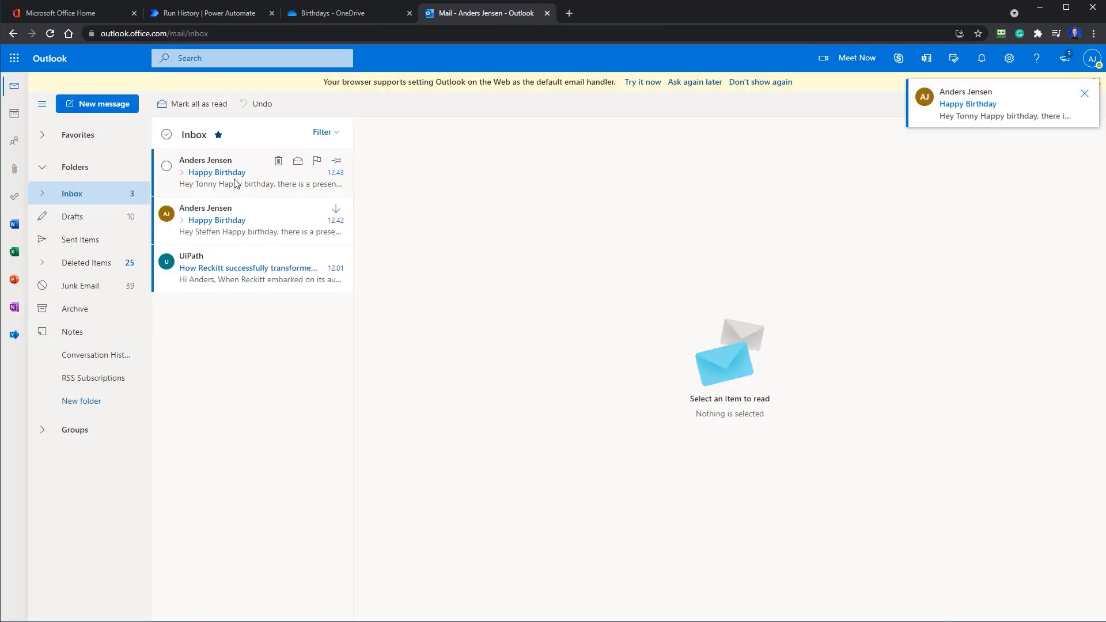
pyautogui.click(215, 233)
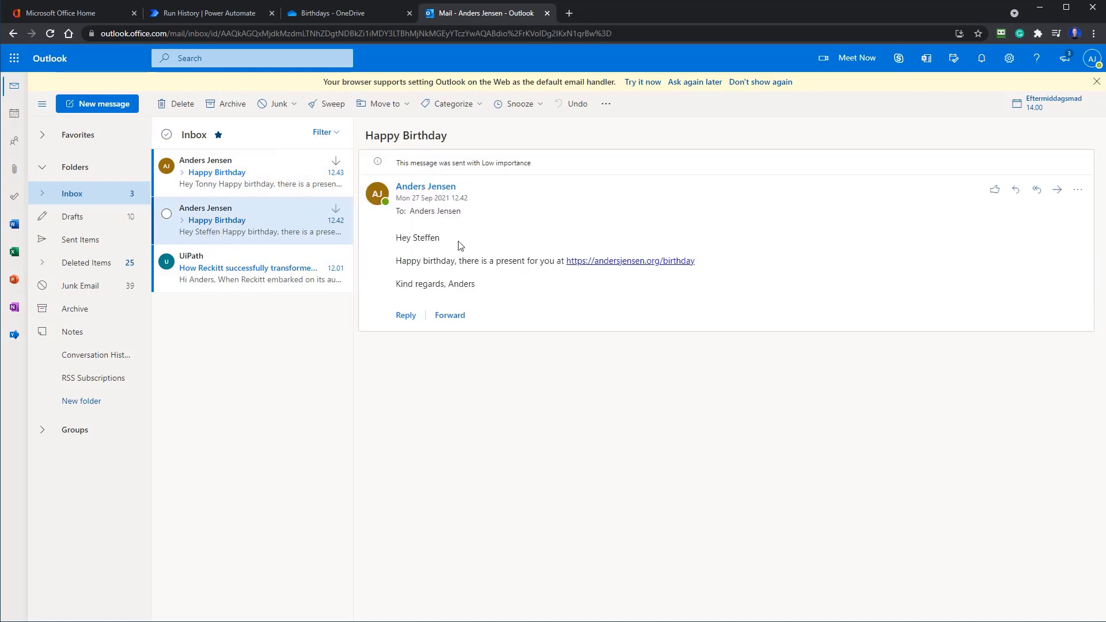
pyautogui.click(257, 185)
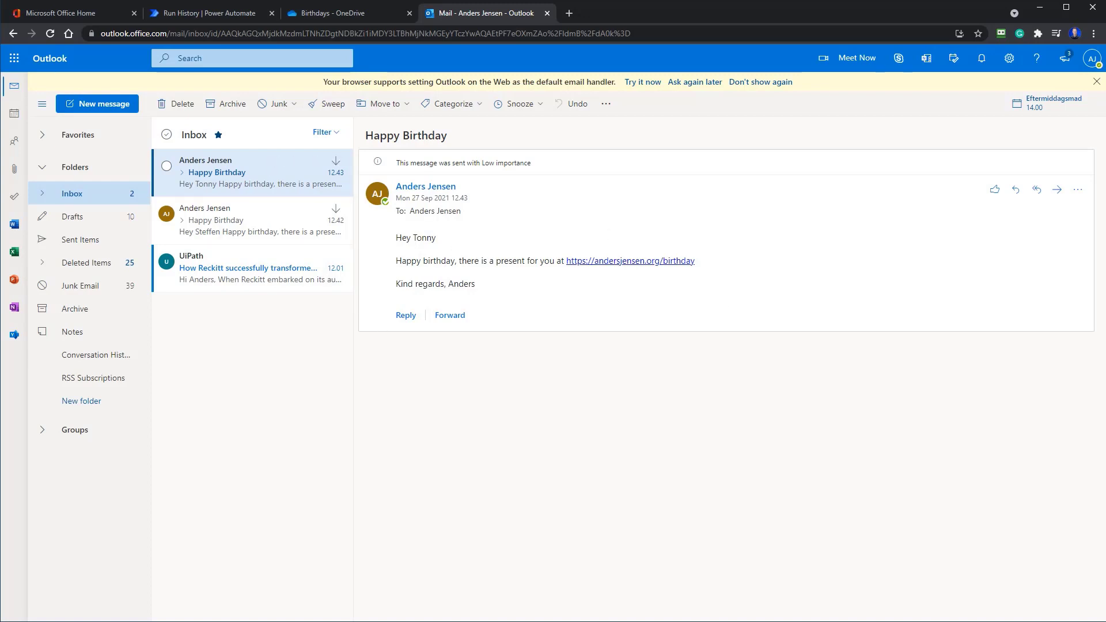
# Step: Switch to the BirtdaysExample workbook in desktop Excel and compare the three rows' Birthday dates, then return to the browser
pyautogui.hotkey('alt', 'Tab')
pyautogui.click(300, 286)
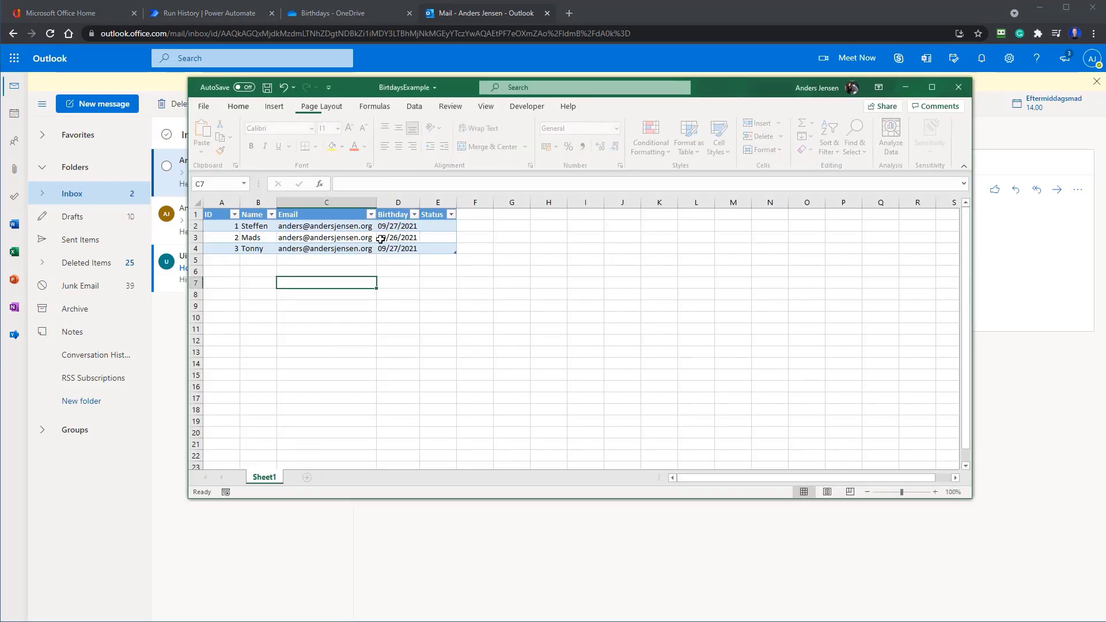
pyautogui.click(395, 252)
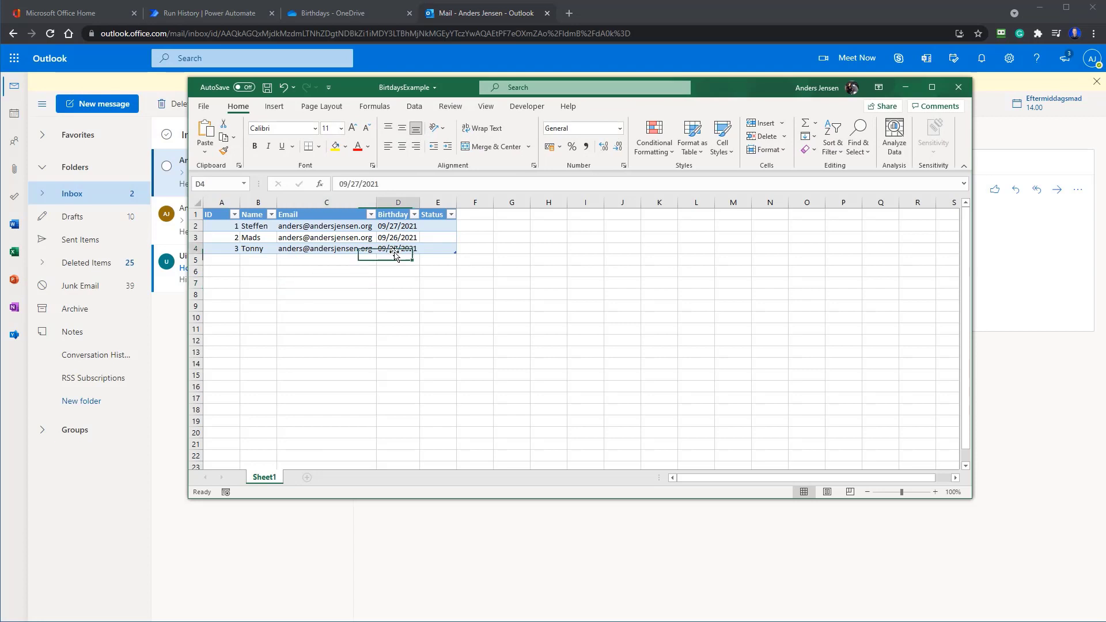
pyautogui.click(397, 228)
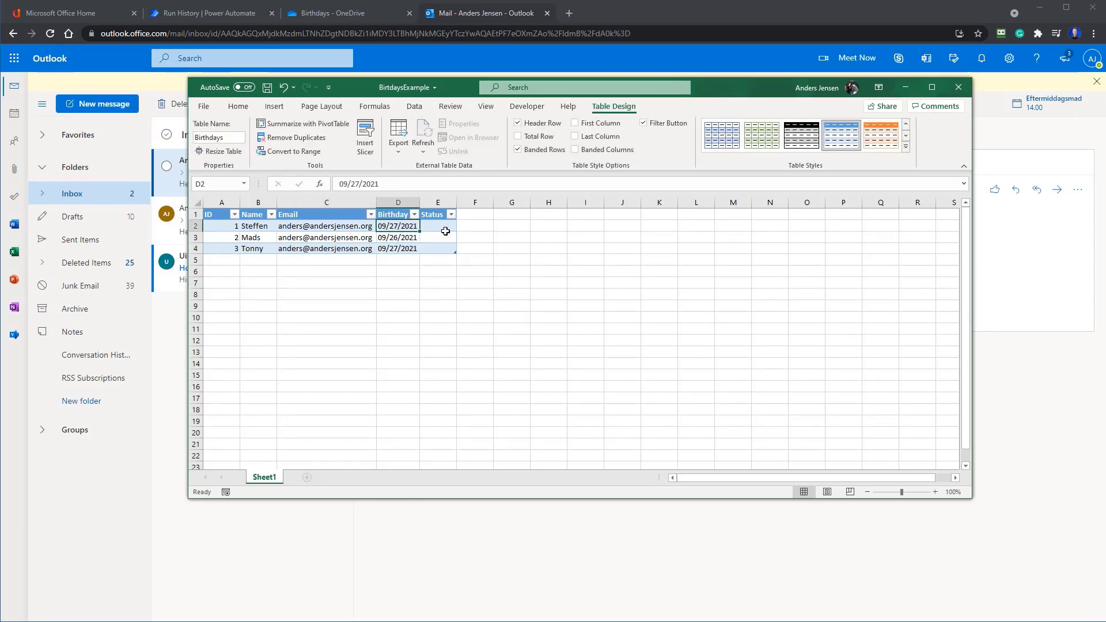
pyautogui.click(410, 240)
pyautogui.click(408, 249)
pyautogui.click(409, 238)
pyautogui.click(409, 231)
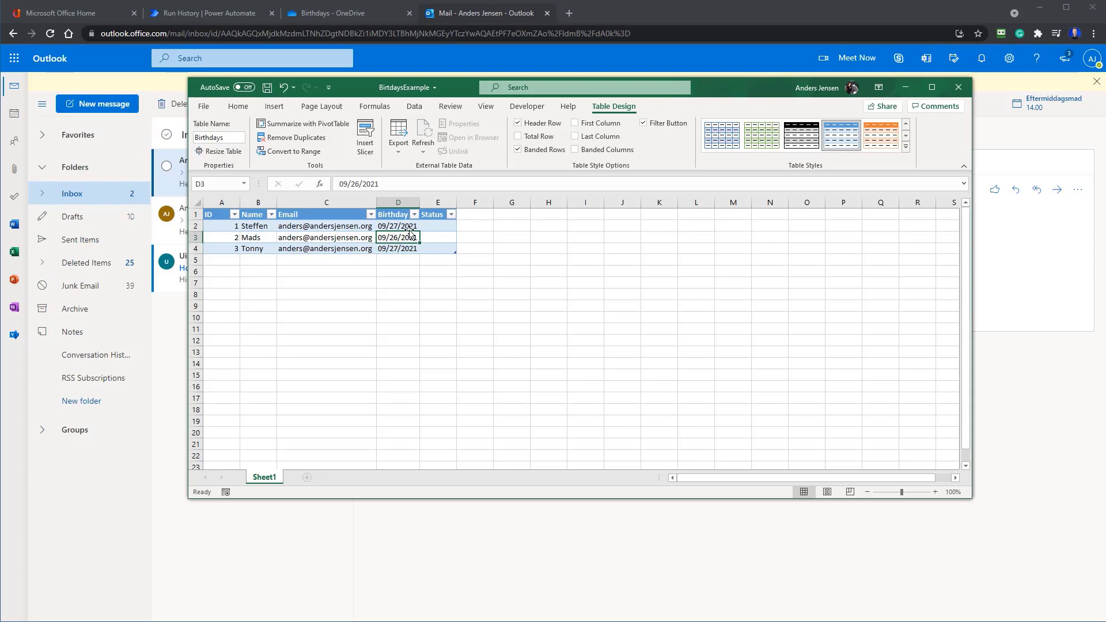
pyautogui.click(410, 228)
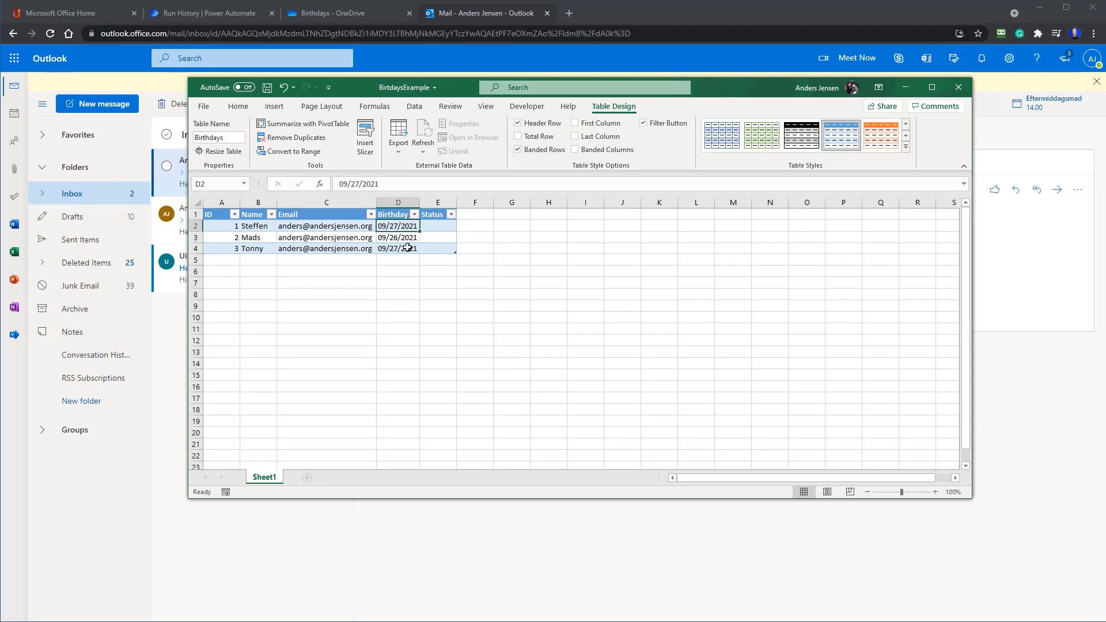
pyautogui.click(634, 20)
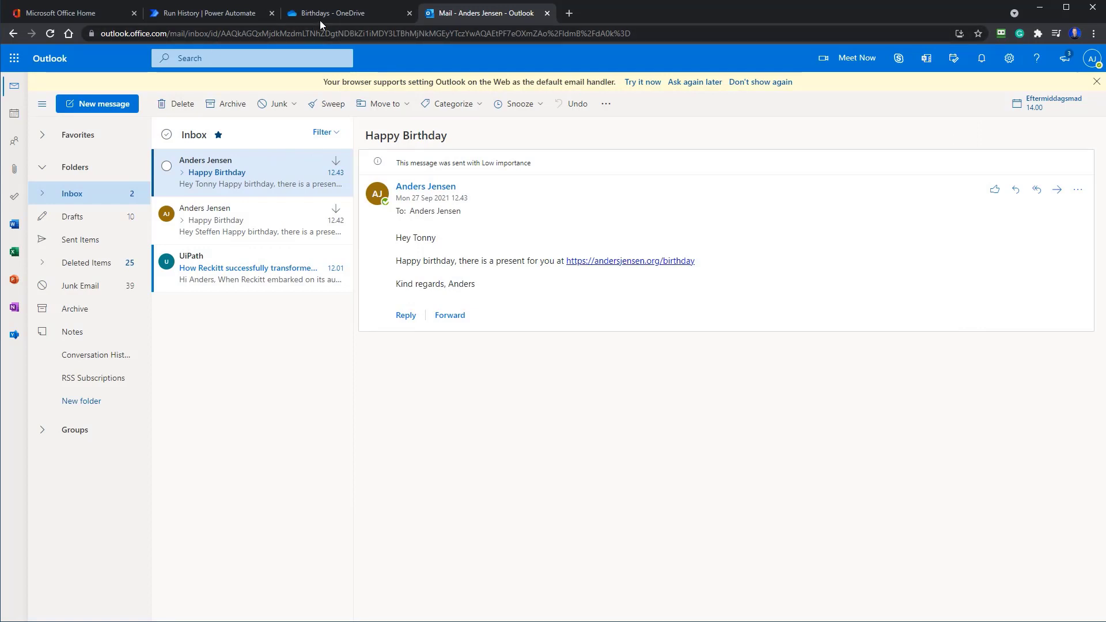
# Step: Open BirtdaysExample.xlsx from the OneDrive Birthdays folder and replace the year in Birthday cell D2 with a birth year
pyautogui.click(340, 17)
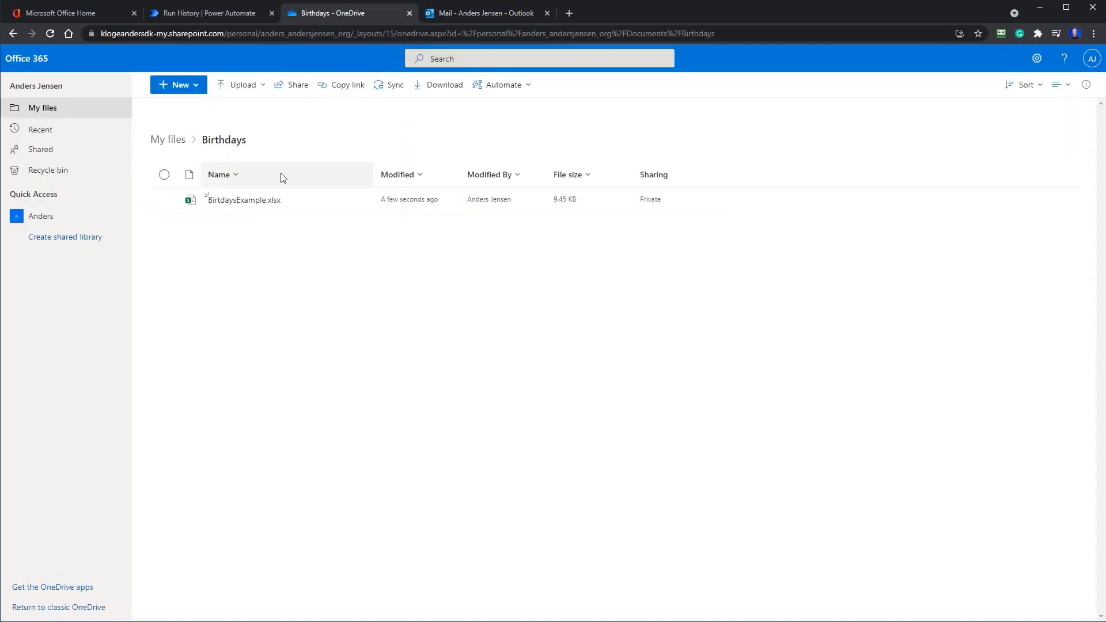
pyautogui.click(242, 201)
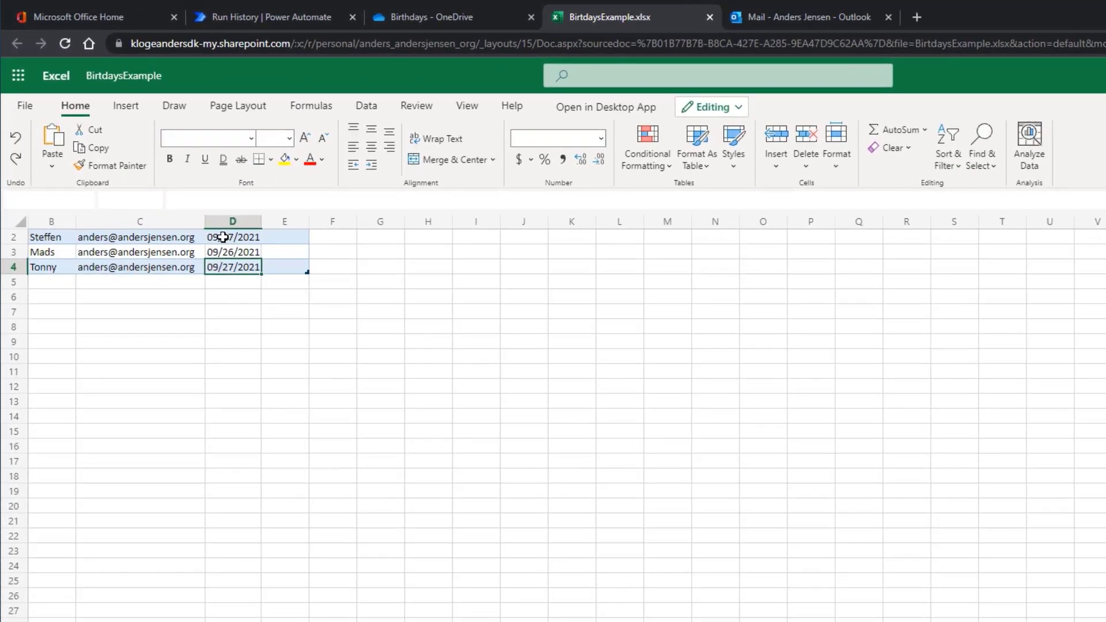
pyautogui.click(231, 237)
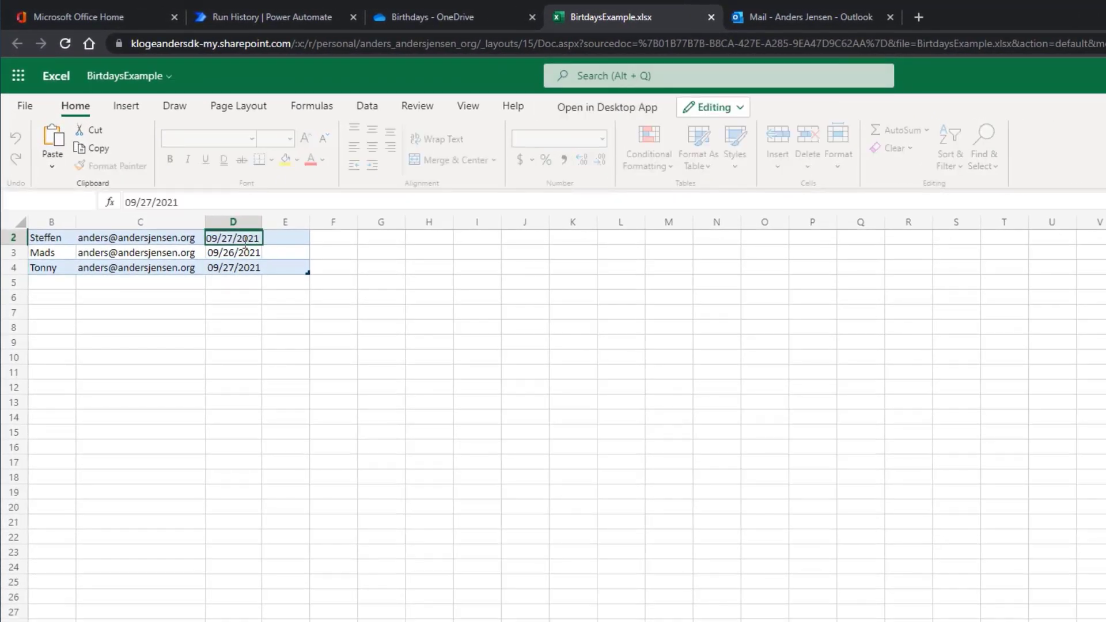
pyautogui.moveTo(236, 238); pyautogui.dragTo(260, 238)
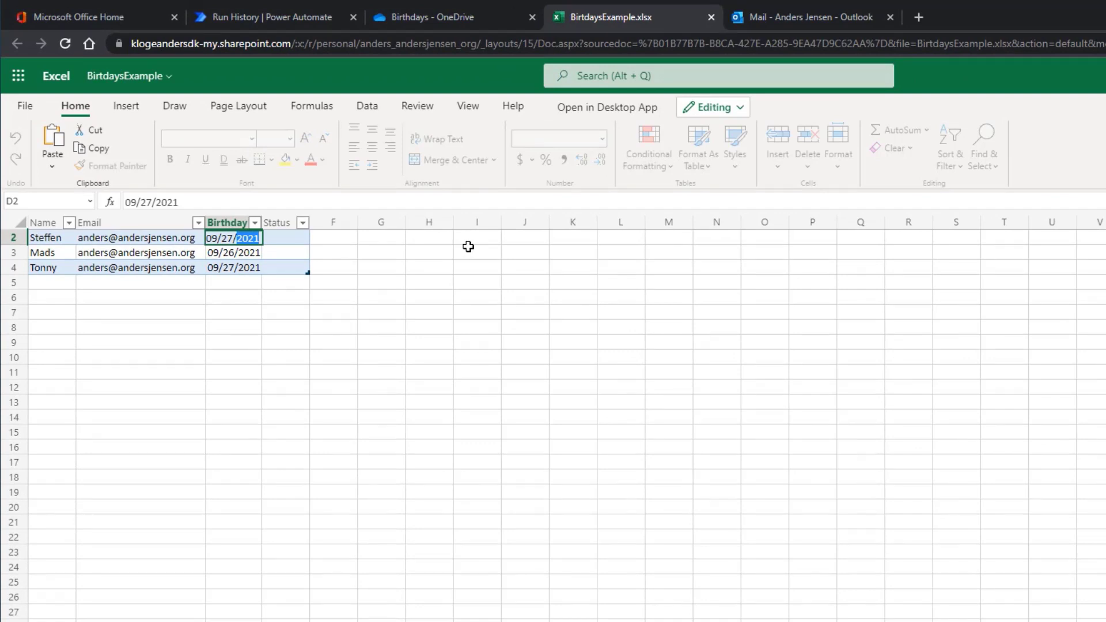
pyautogui.write('1975')
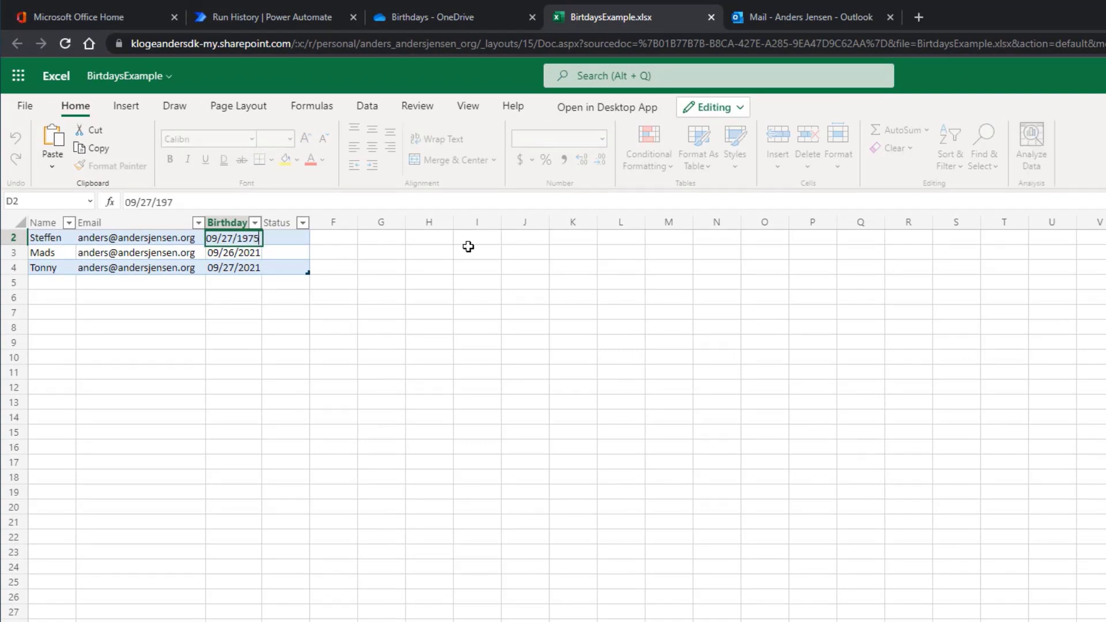
# Step: Replace the year in Birthday cells D3 and D4 with each person's birth year
pyautogui.doubleClick(246, 255)
pyautogui.moveTo(236, 253); pyautogui.dragTo(261, 253)
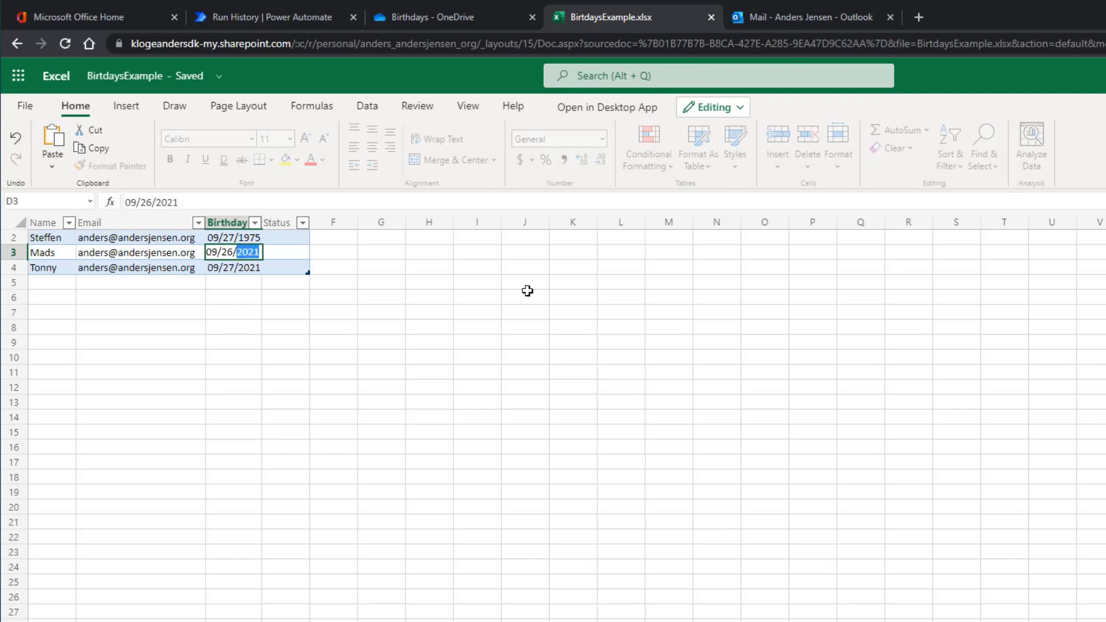
pyautogui.write('2001')
pyautogui.doubleClick(249, 267)
pyautogui.doubleClick(242, 274)
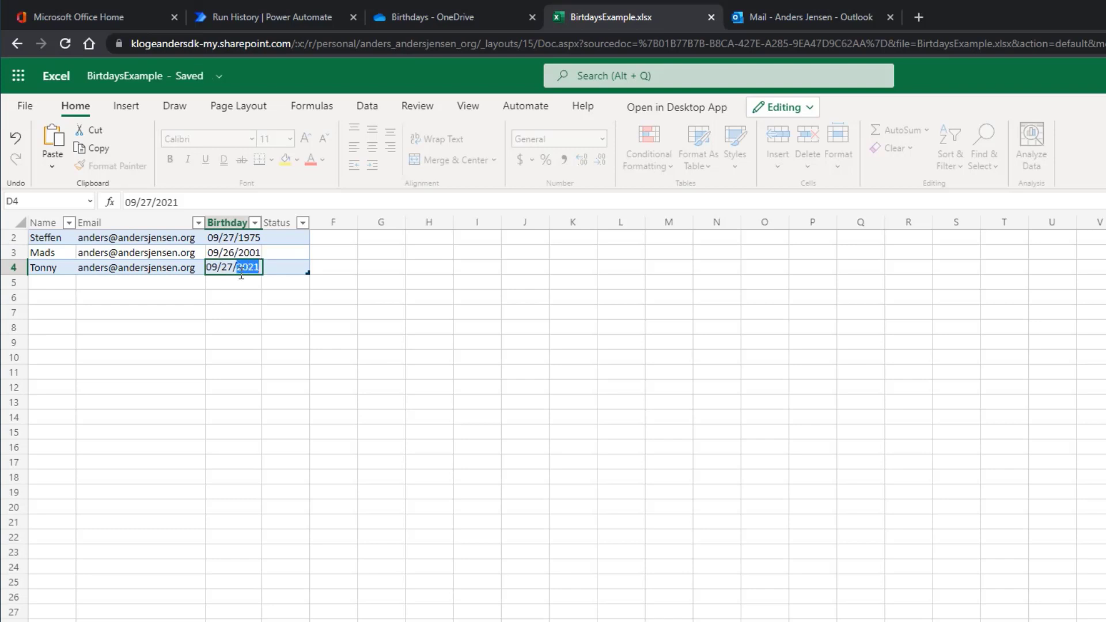
pyautogui.write('1955')
pyautogui.click(272, 341)
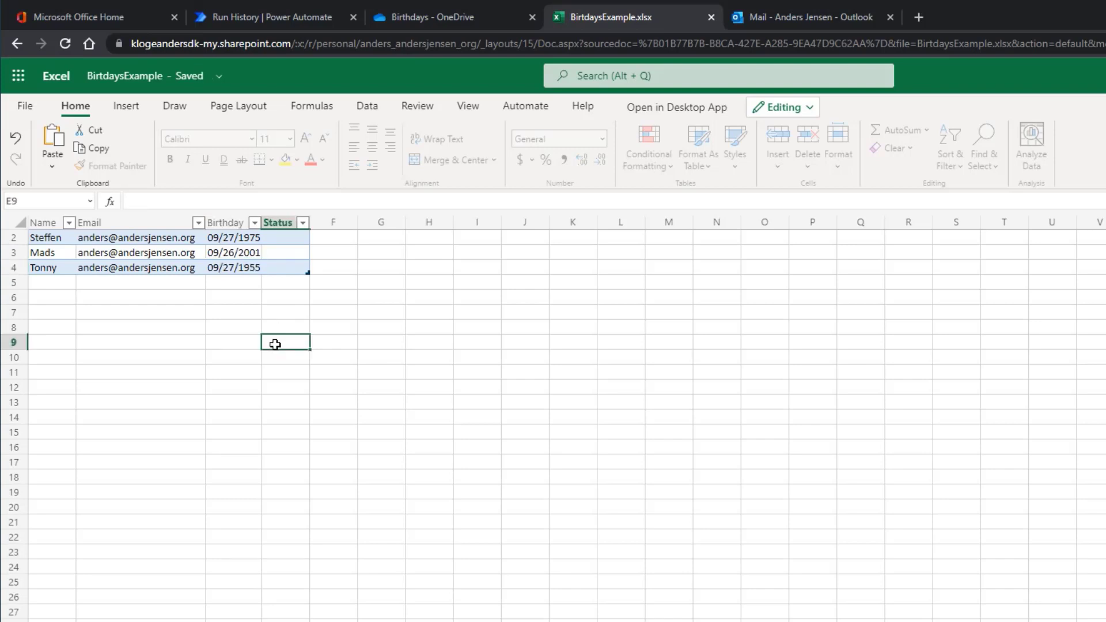
# Step: Compare the month, day and year of the three Birthday dates and check the empty Status column
pyautogui.click(243, 238)
pyautogui.click(224, 273)
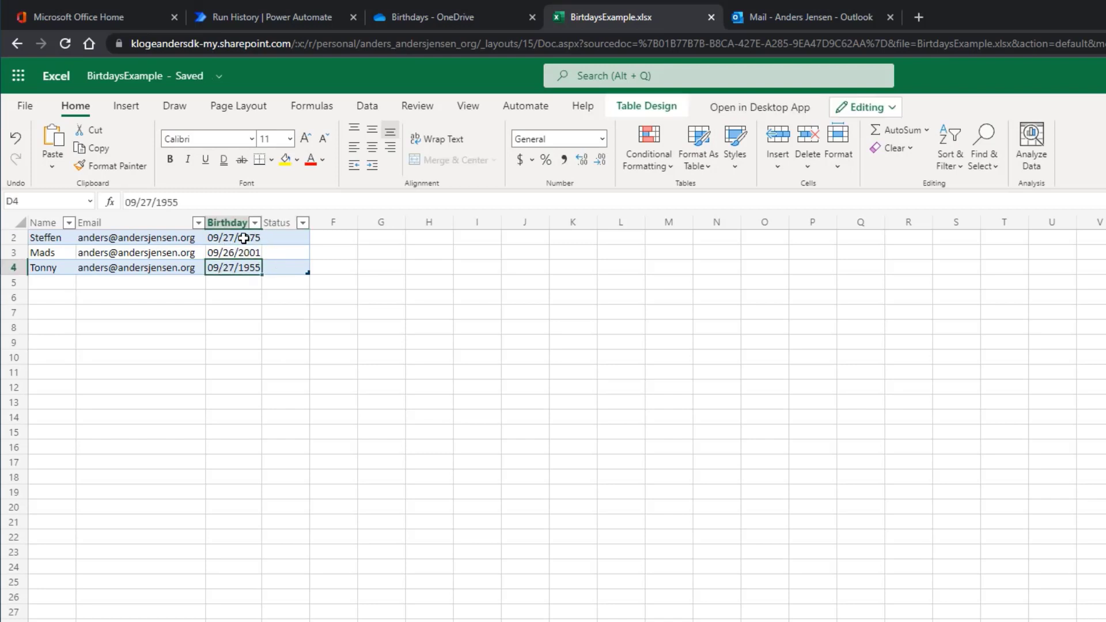
pyautogui.click(243, 239)
pyautogui.click(231, 270)
pyautogui.click(237, 254)
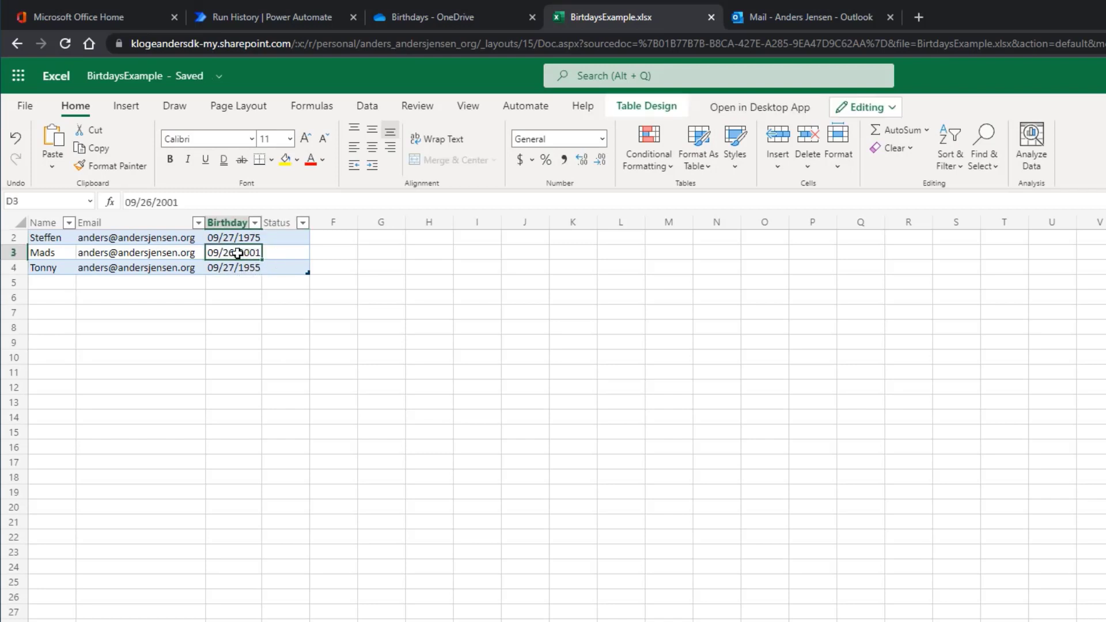
pyautogui.click(237, 239)
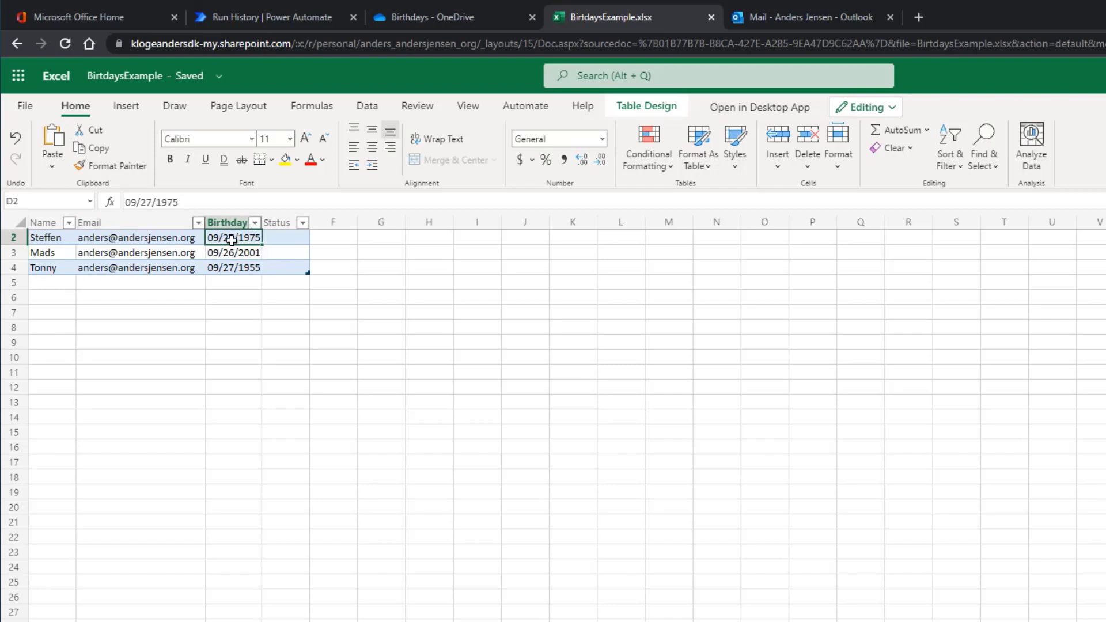
pyautogui.click(228, 268)
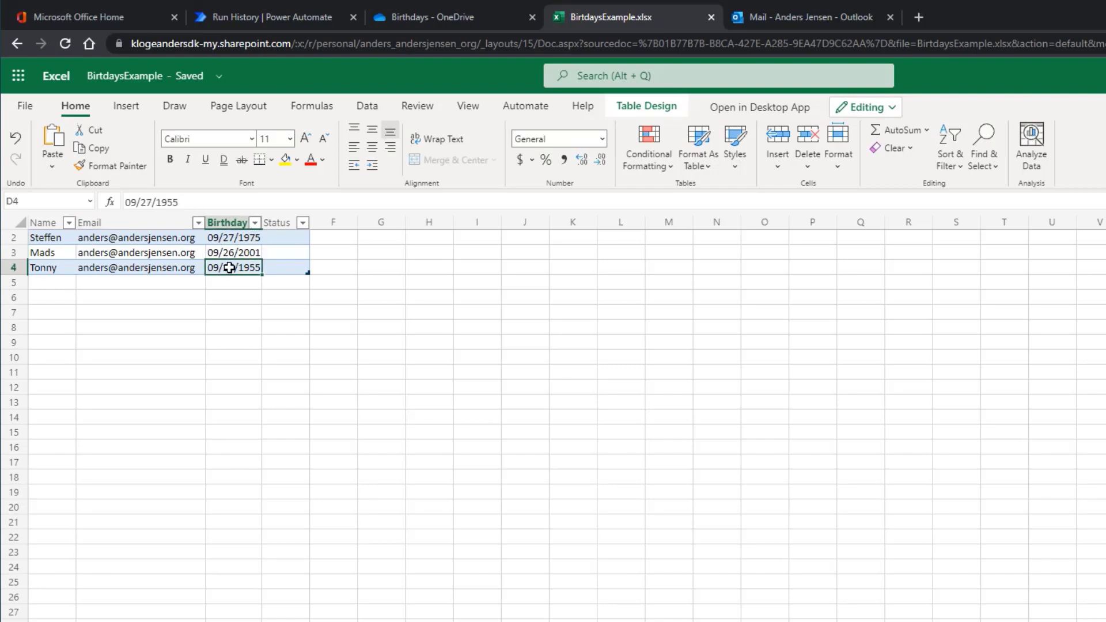
pyautogui.click(286, 242)
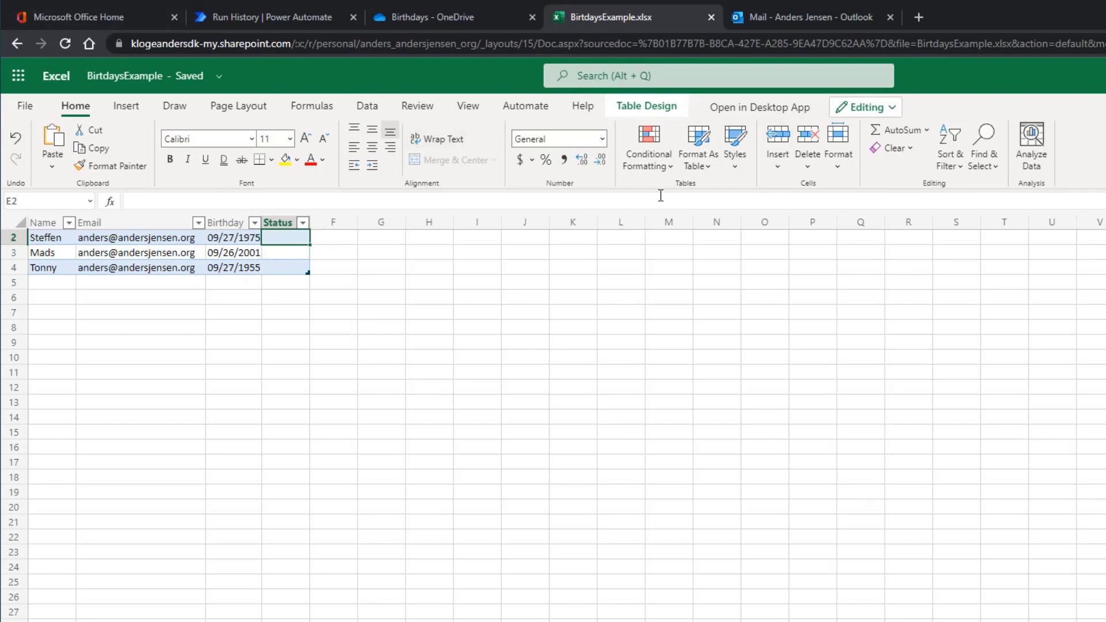
# Step: Close the online workbook and open the Birthdays flow in Power Automate for editing
pyautogui.click(711, 17)
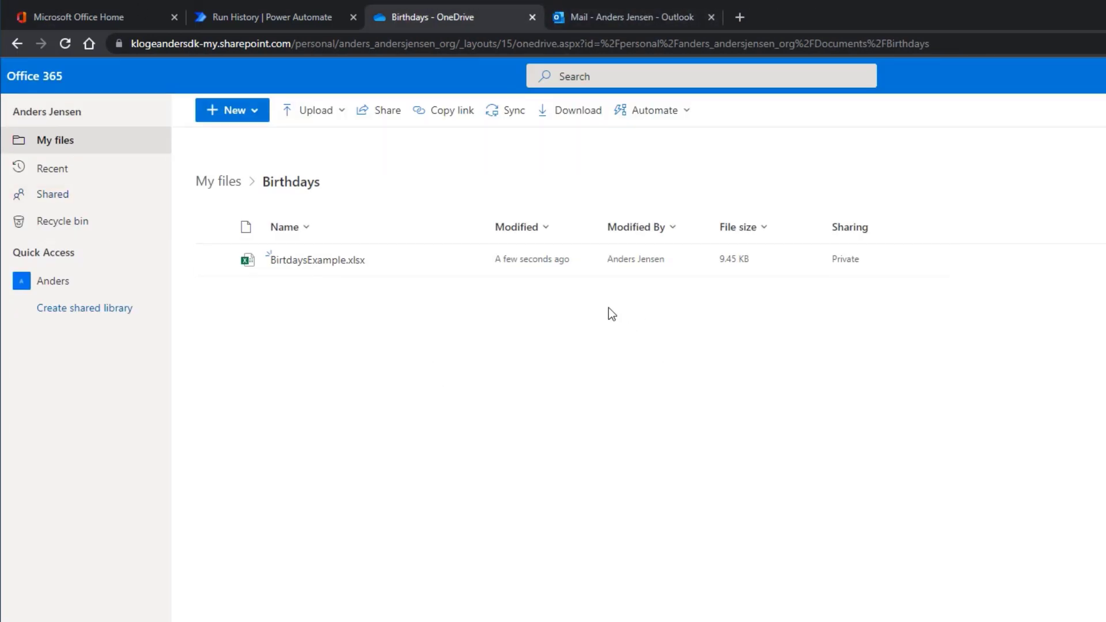
pyautogui.click(291, 20)
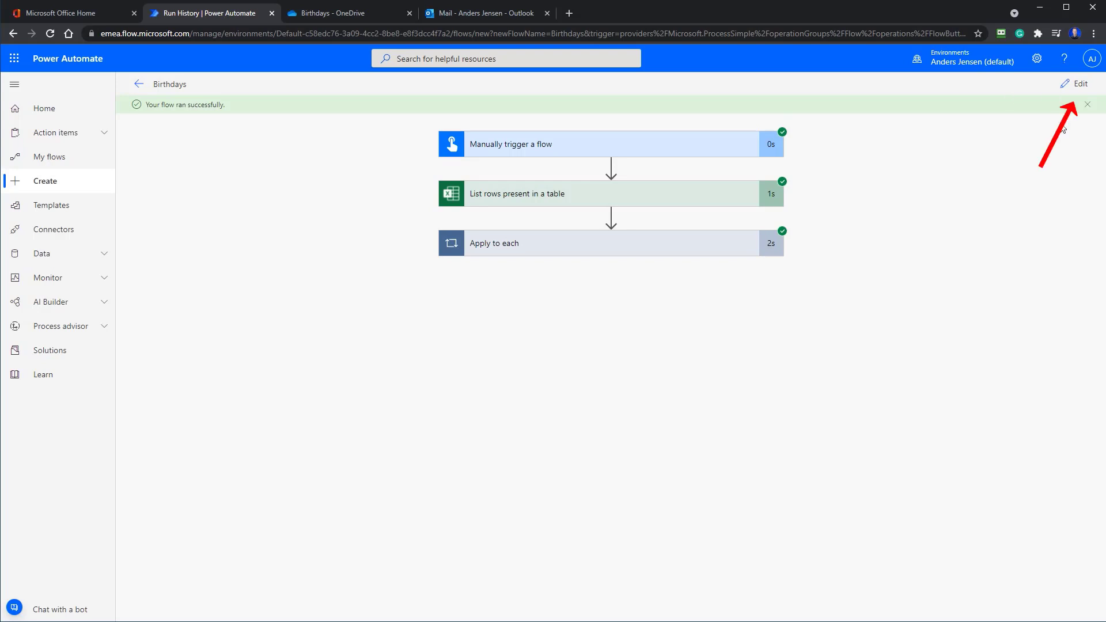
pyautogui.click(1079, 86)
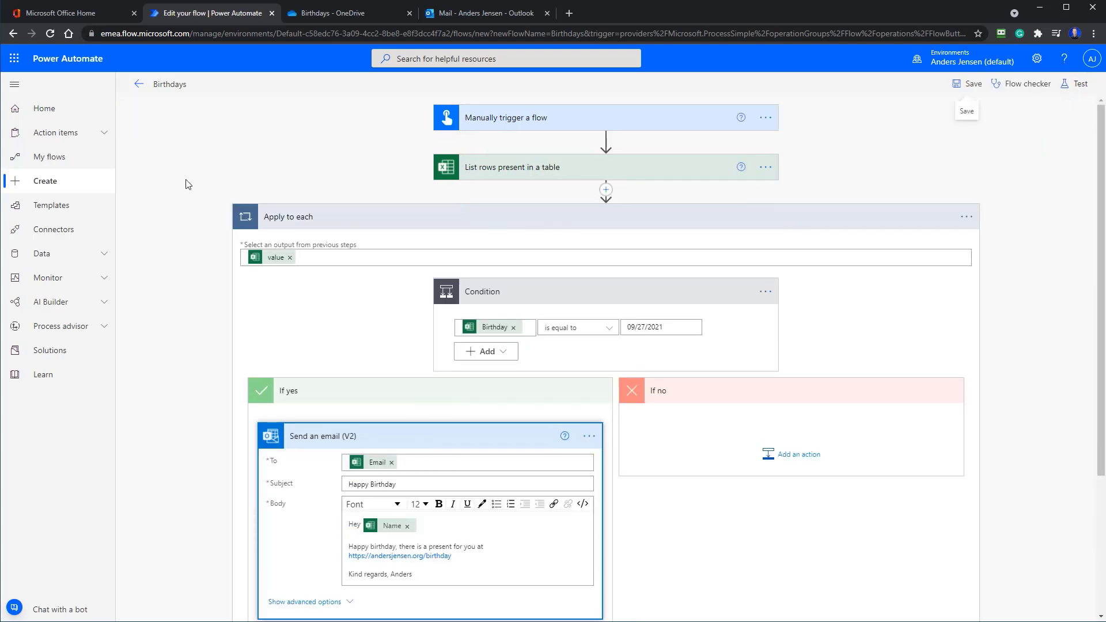
# Step: Examine the month-and-day part and the year of the first Birthday date in the desktop Excel workbook, then return to the flow
pyautogui.hotkey('alt', 'Tab')
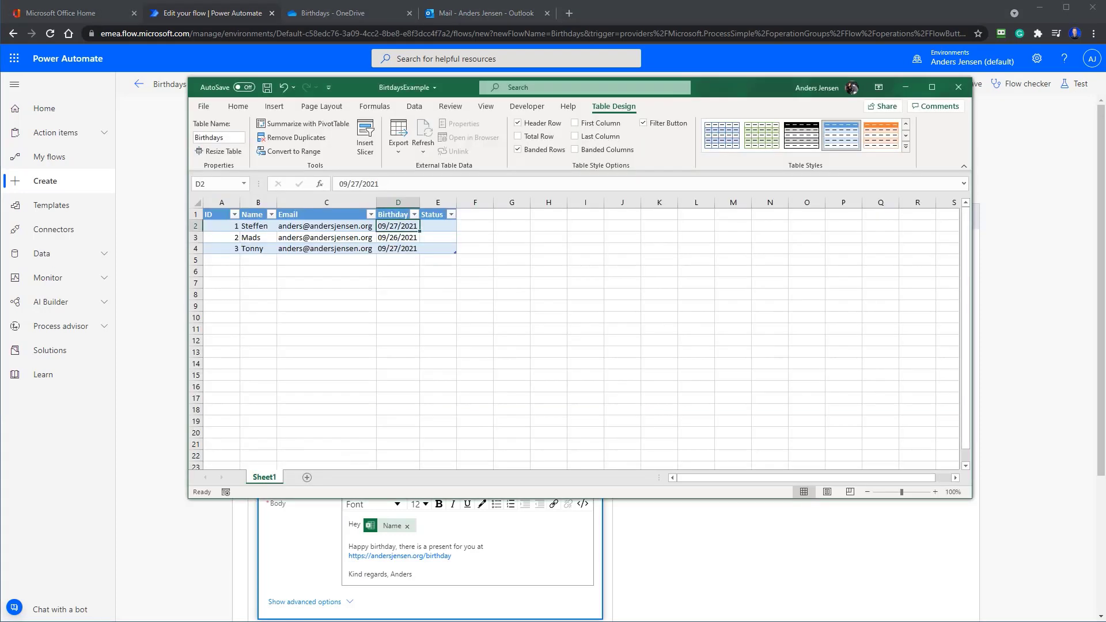
pyautogui.click(344, 282)
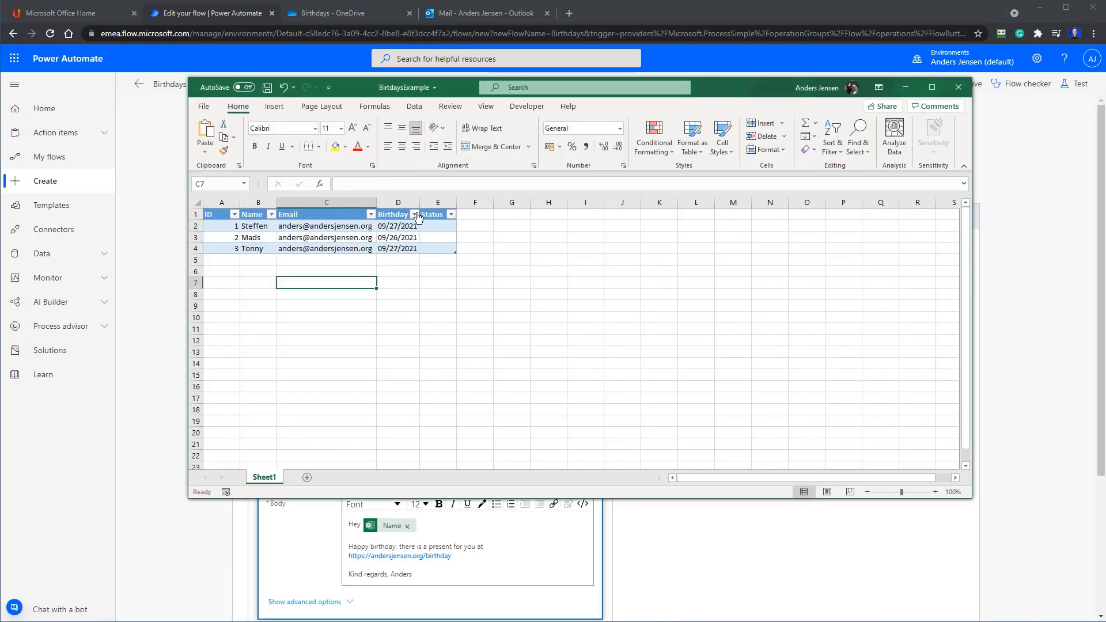
pyautogui.click(395, 228)
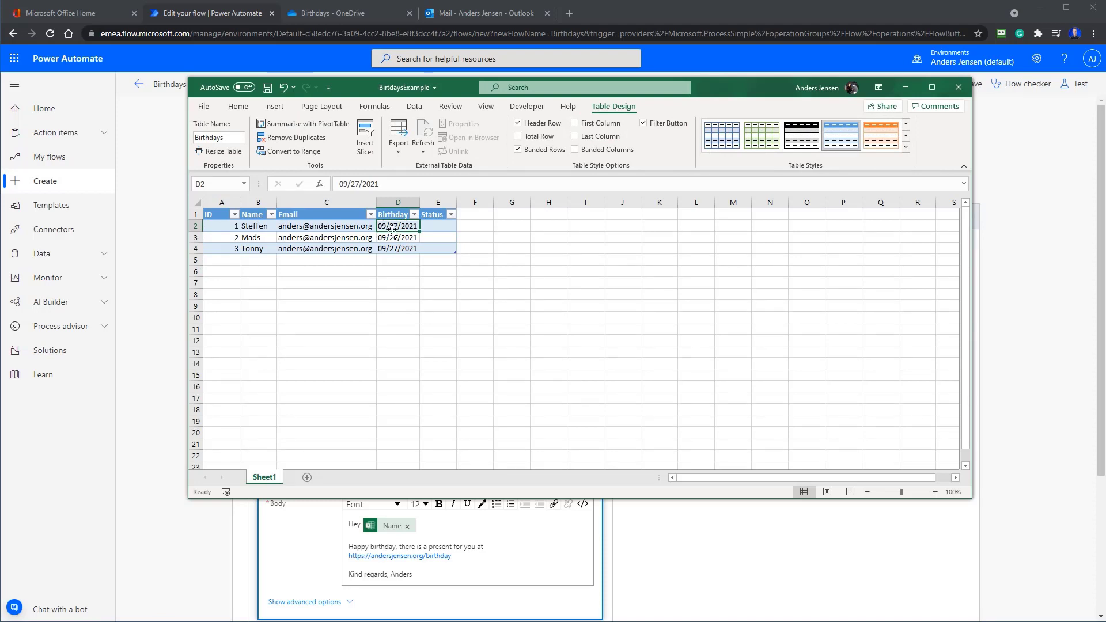
pyautogui.doubleClick(385, 226)
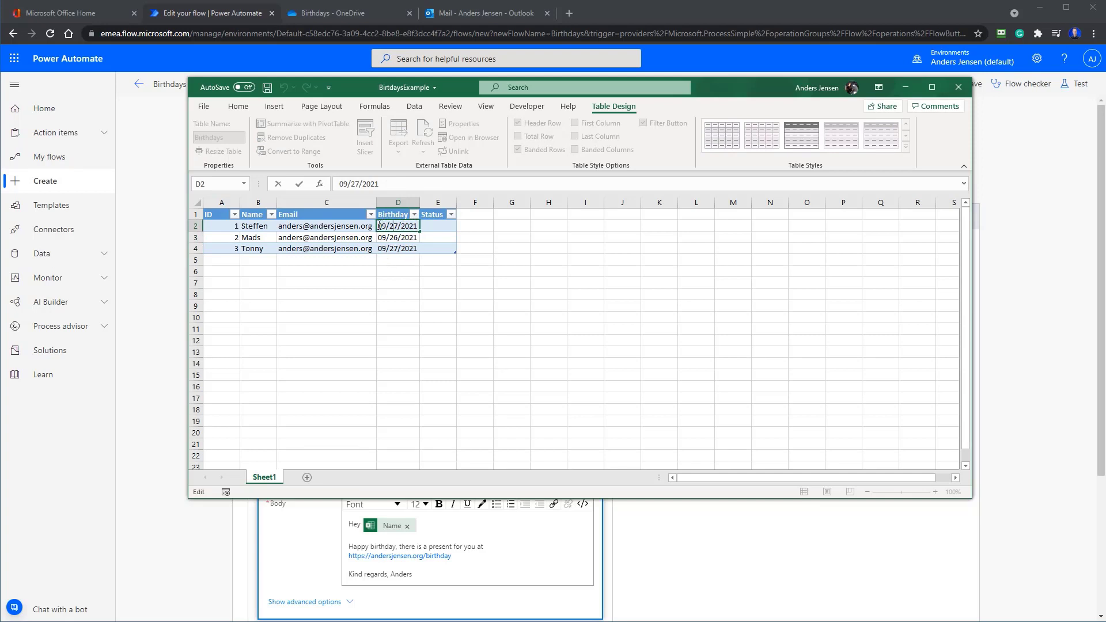
pyautogui.moveTo(380, 226); pyautogui.dragTo(398, 226)
pyautogui.click(410, 227)
pyautogui.click(399, 259)
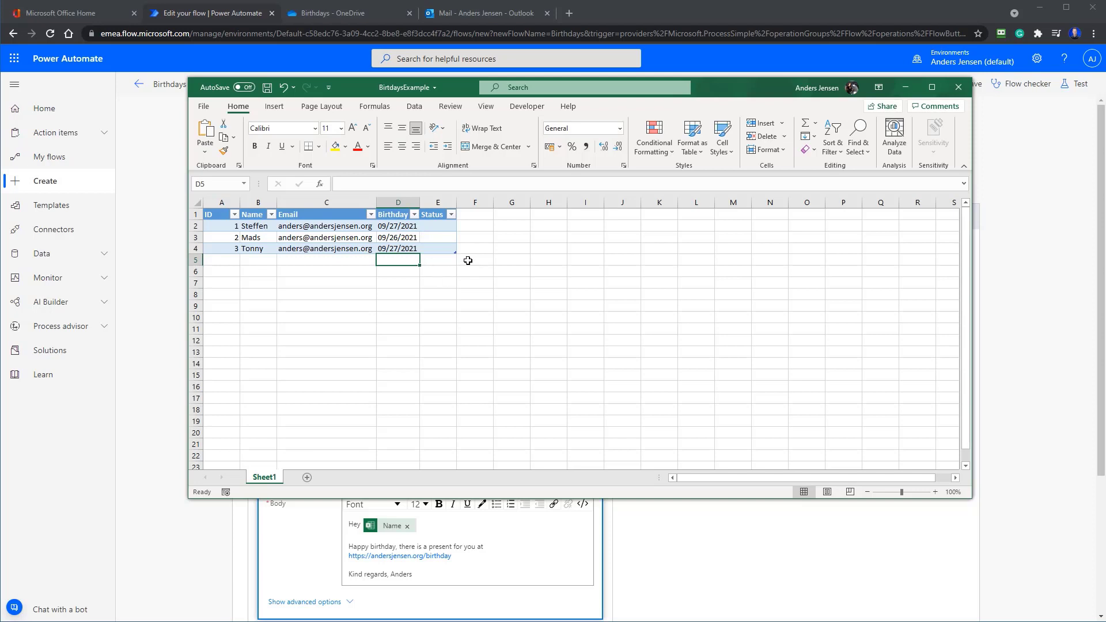
pyautogui.click(708, 18)
# Step: Add a Compose data operation after the Condition inside the Apply to each loop
pyautogui.scroll(-3, 613, 271)
pyautogui.scroll(2, 452, 291)
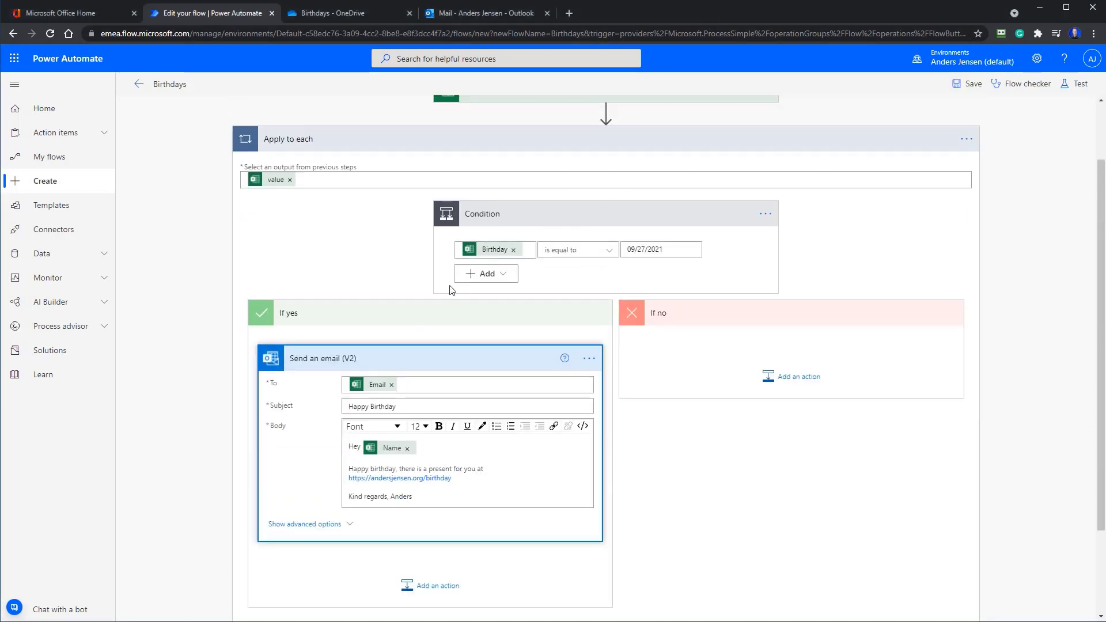
pyautogui.scroll(-2, 611, 427)
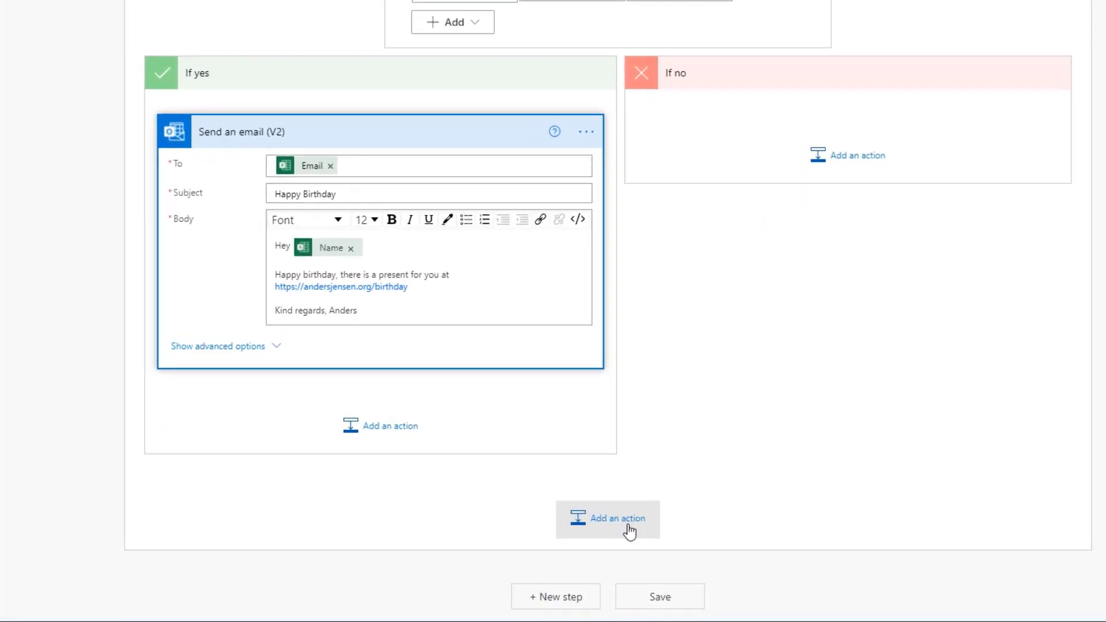
pyautogui.click(608, 547)
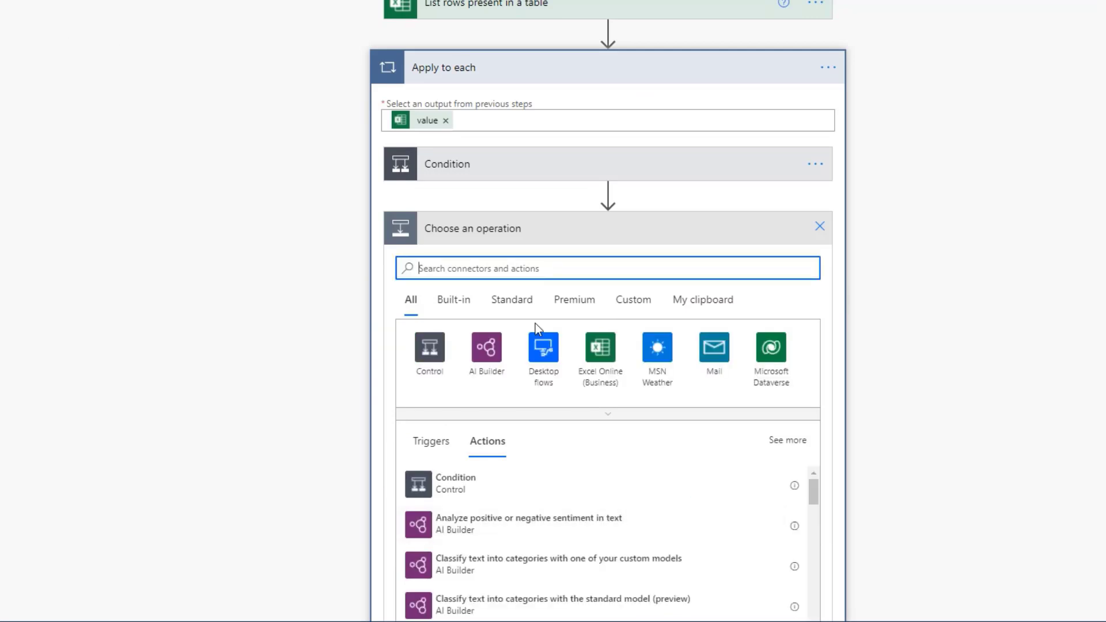
pyautogui.write('compose')
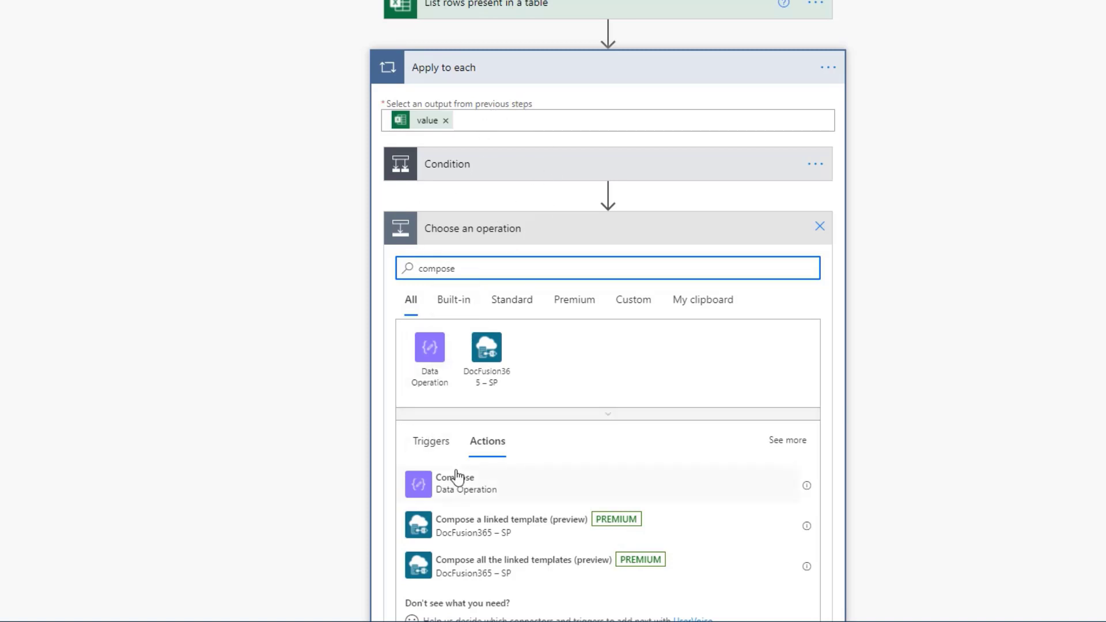
pyautogui.click(457, 473)
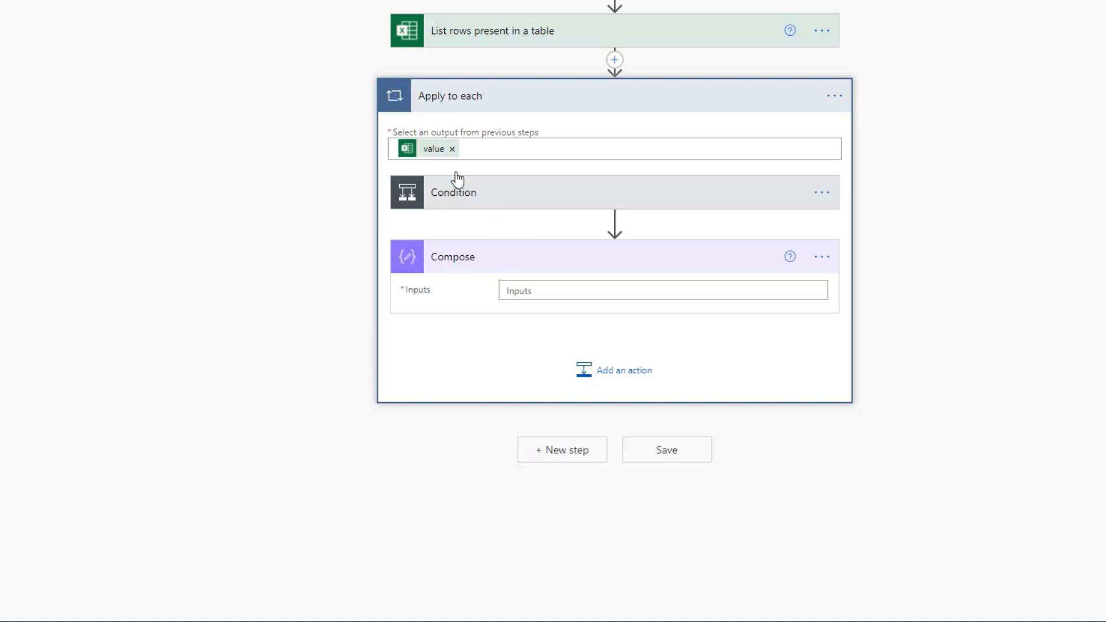
# Step: Move the Condition below the Compose action inside the Apply to each loop
pyautogui.moveTo(460, 190); pyautogui.dragTo(622, 336)
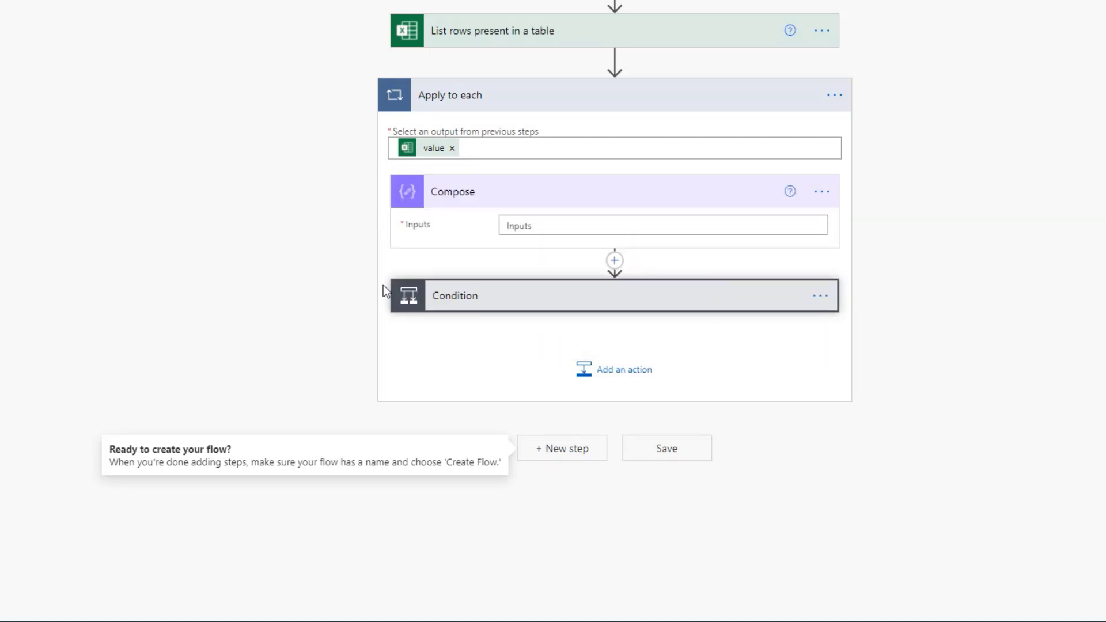
pyautogui.click(541, 225)
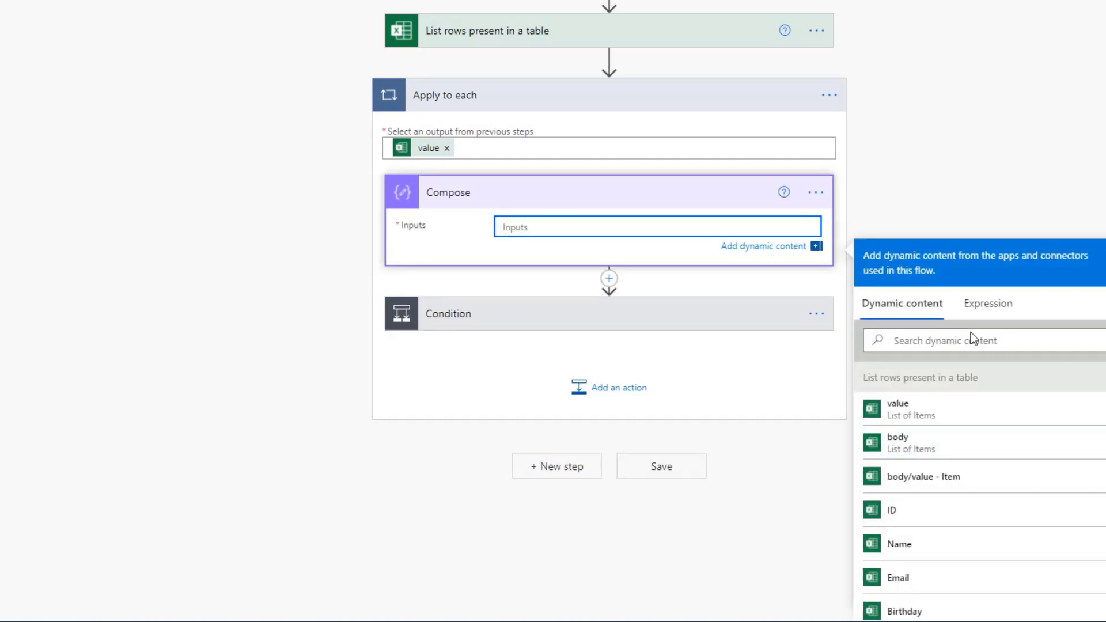
pyautogui.click(775, 254)
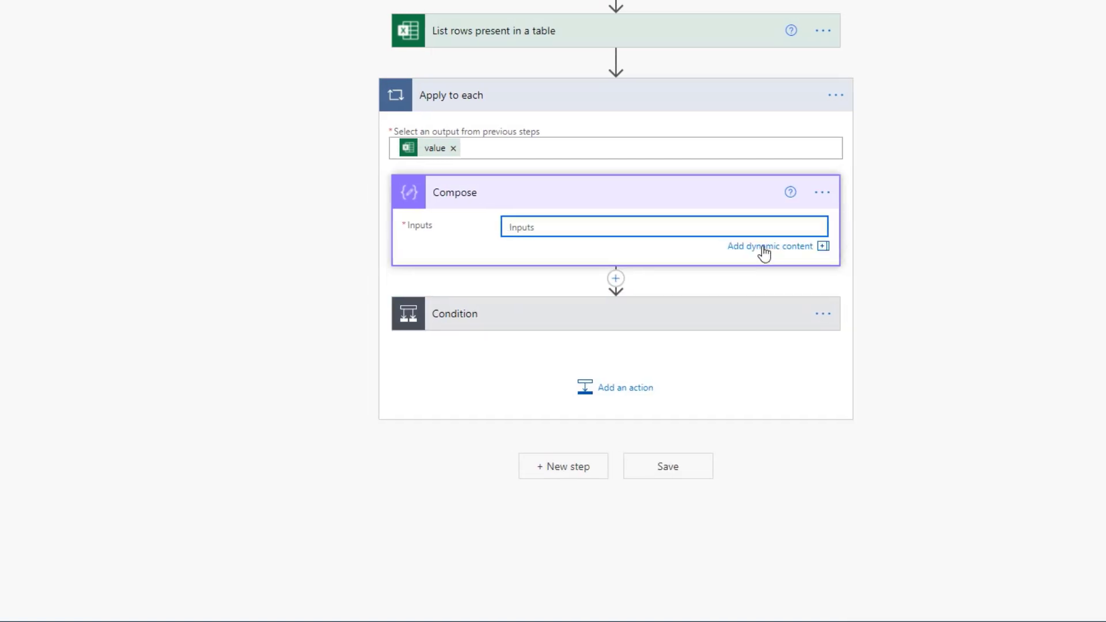
pyautogui.click(764, 248)
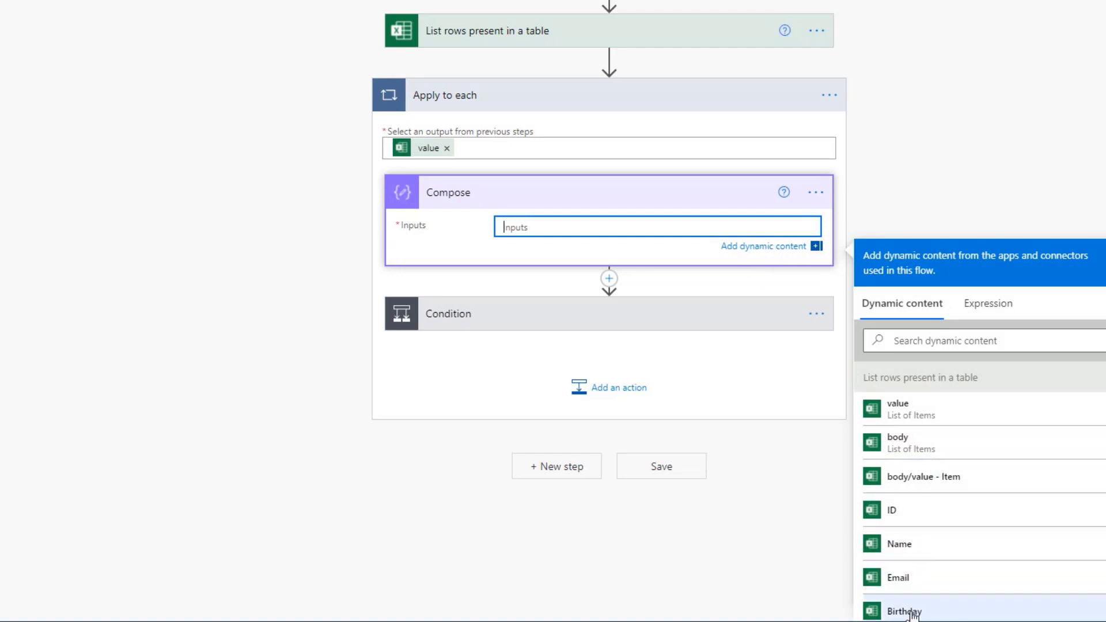
pyautogui.click(913, 615)
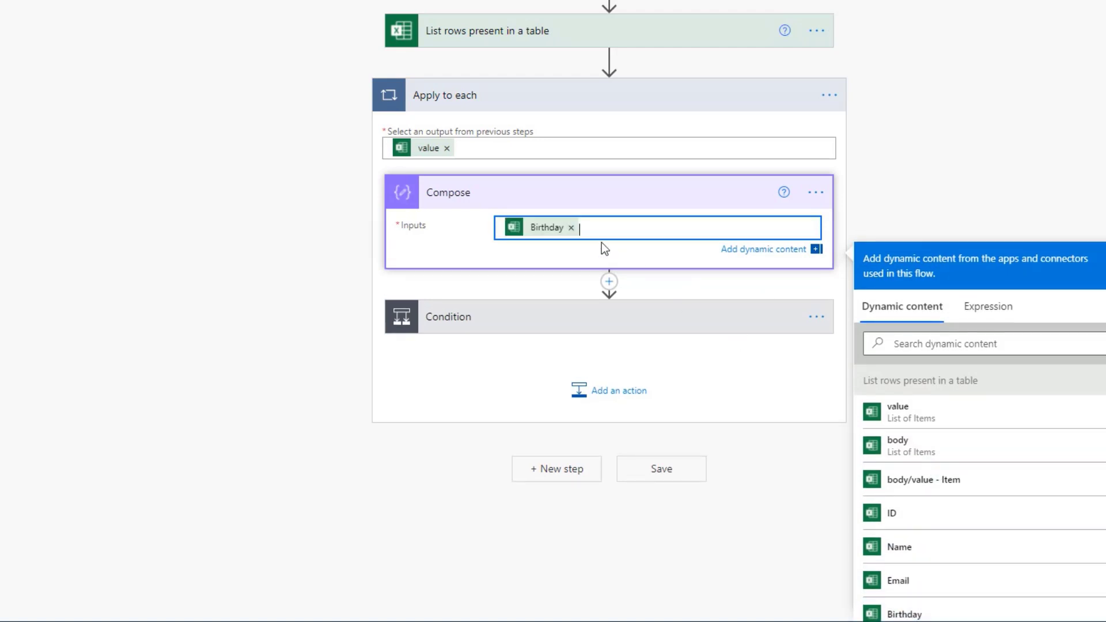
pyautogui.moveTo(527, 233)
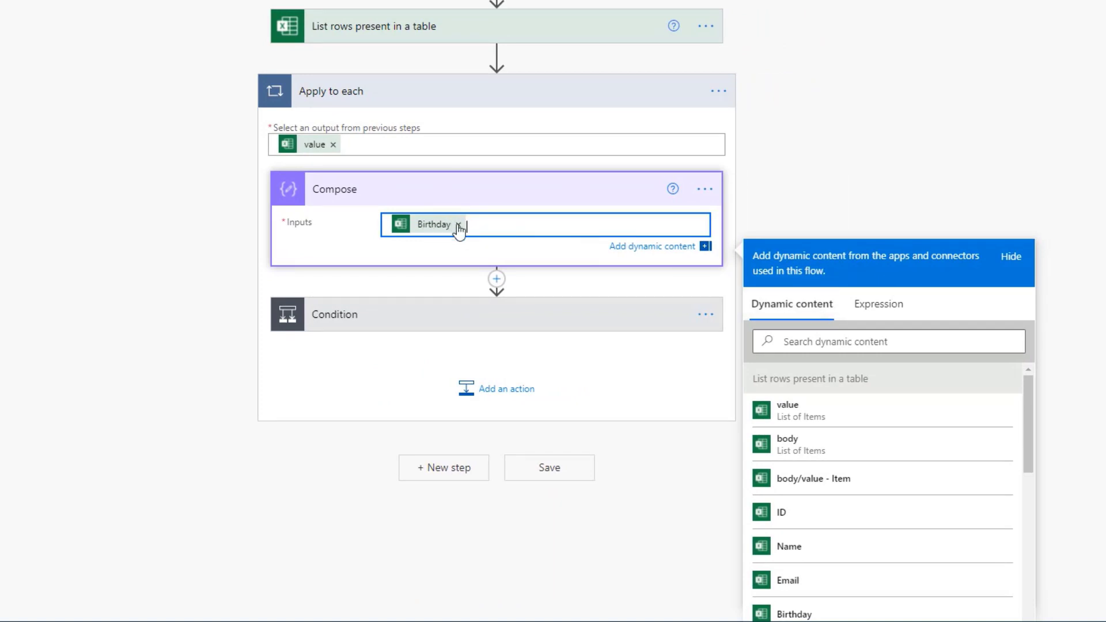
pyautogui.click(459, 224)
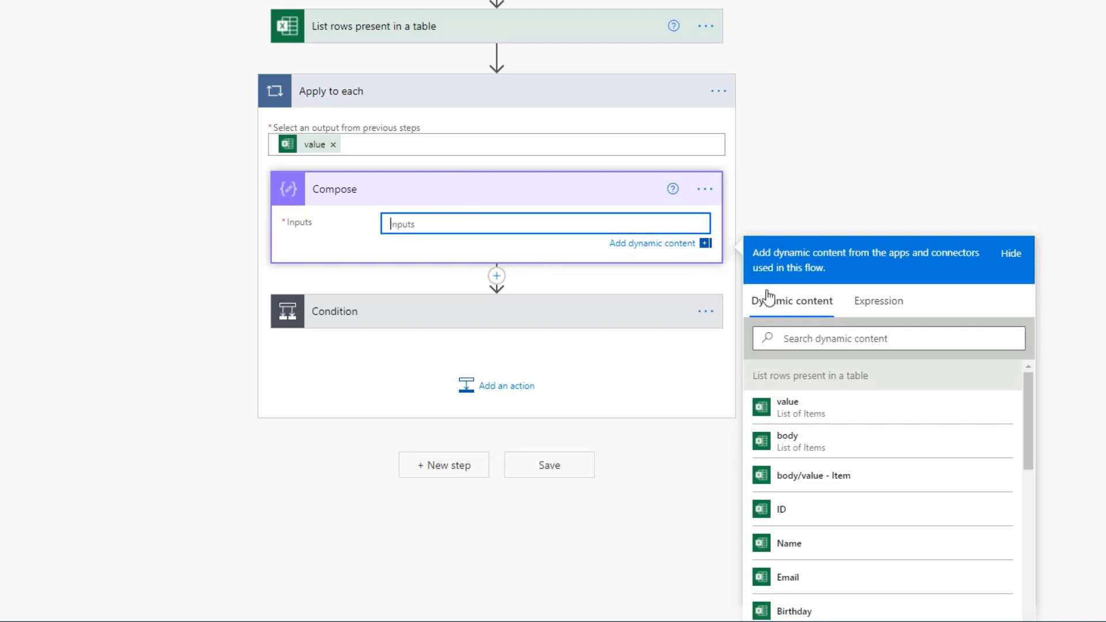
# Step: Begin an expression for the Compose inputs with split(items('Apply_to_each')), referring to the loop's current item
pyautogui.click(860, 302)
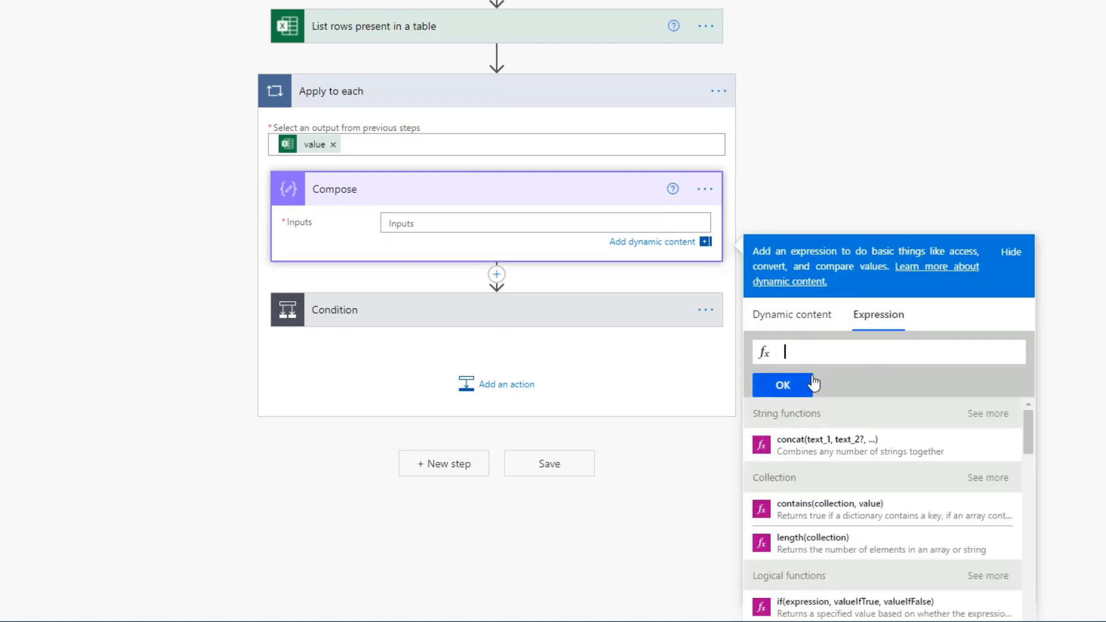
pyautogui.click(808, 349)
pyautogui.write('s')
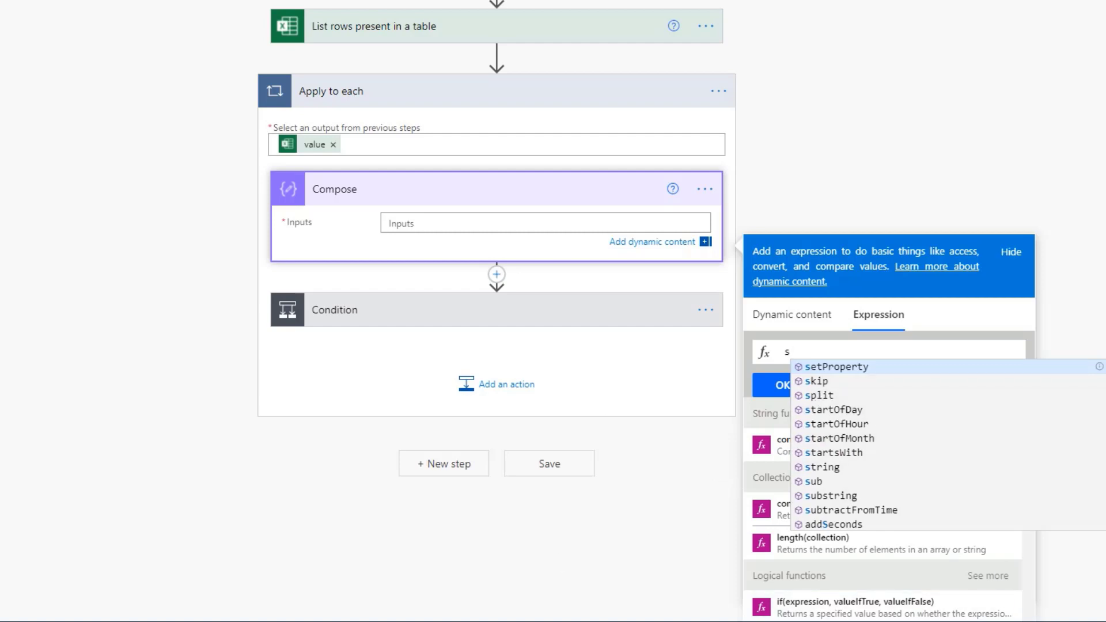
pyautogui.write('plit')
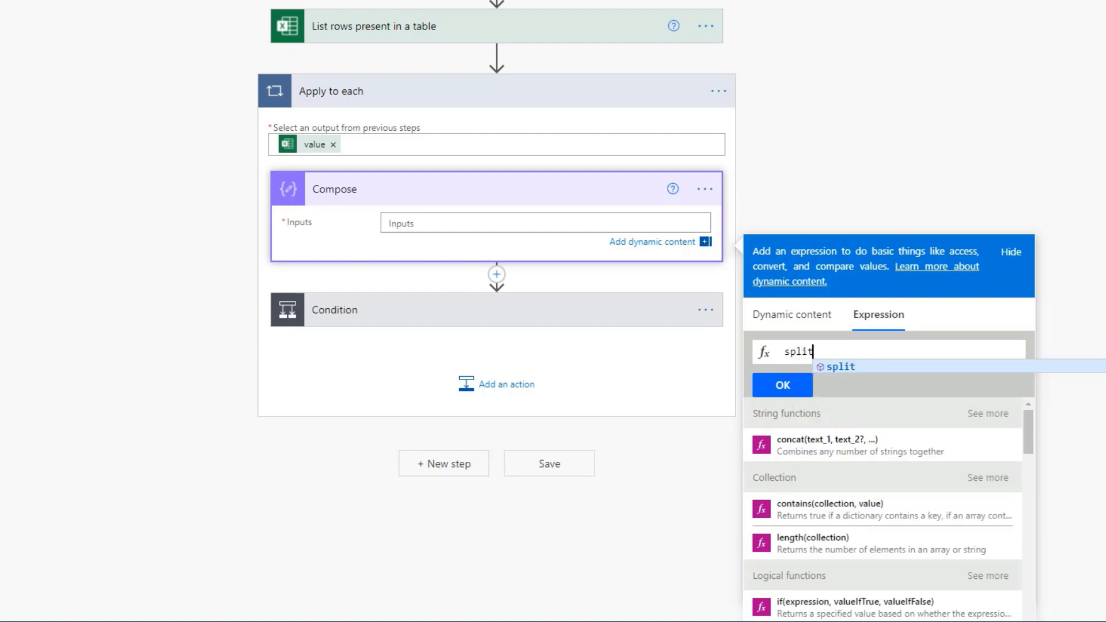
pyautogui.write('(')
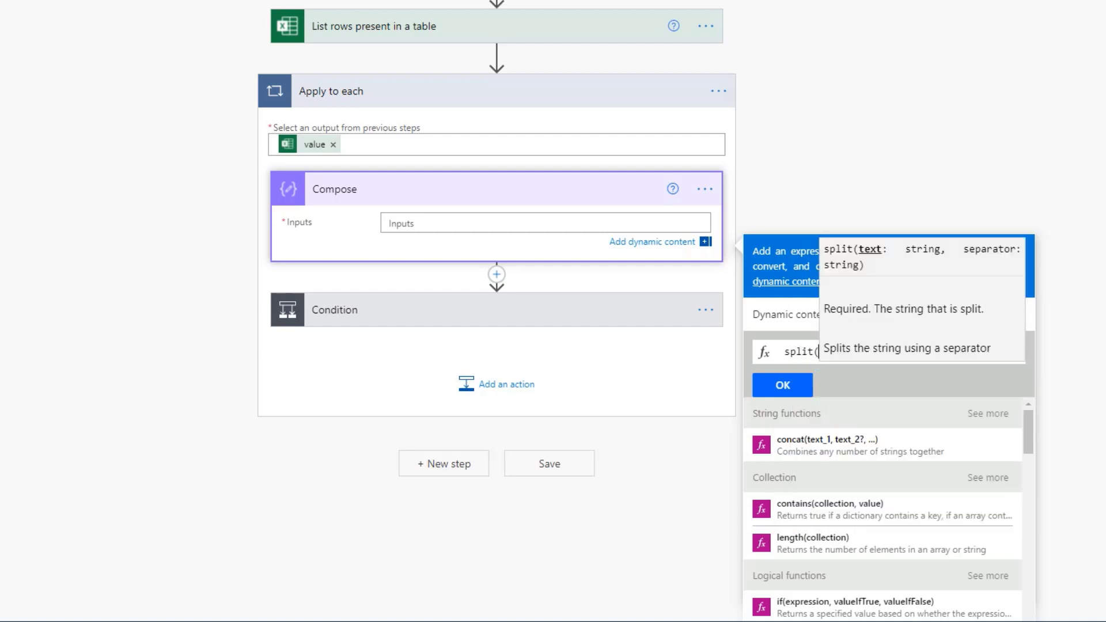
pyautogui.write('items')
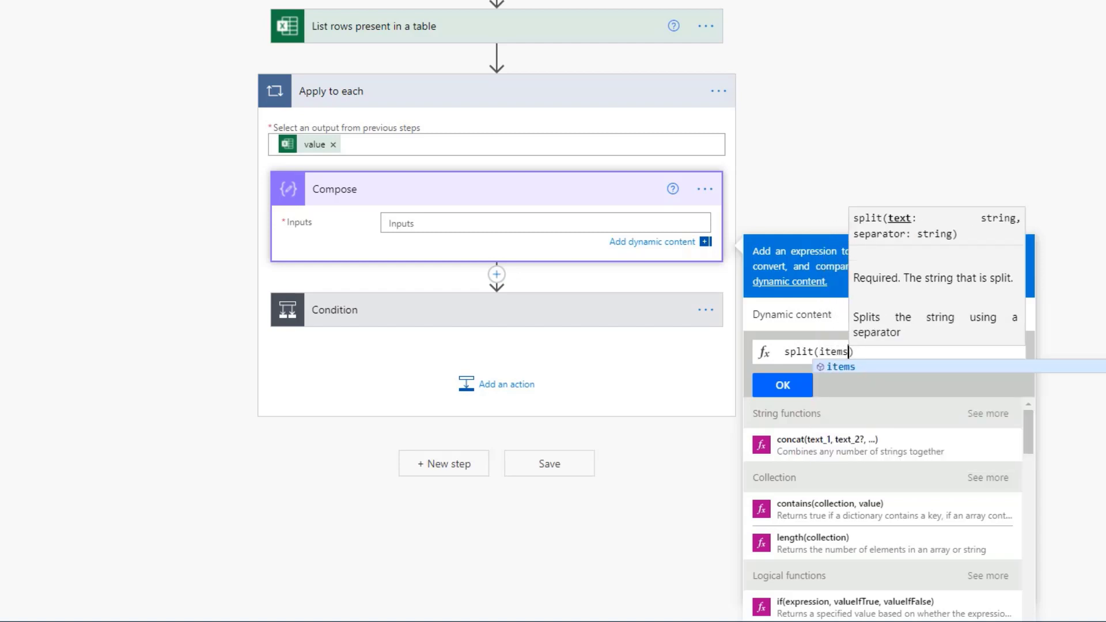
pyautogui.write('(')
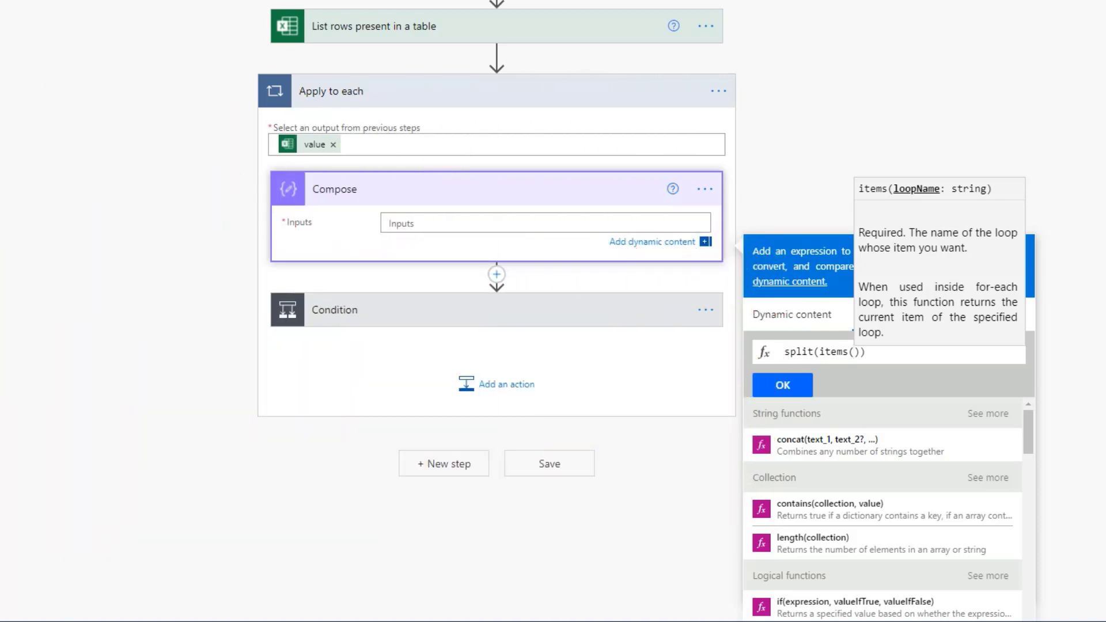
pyautogui.write("'")
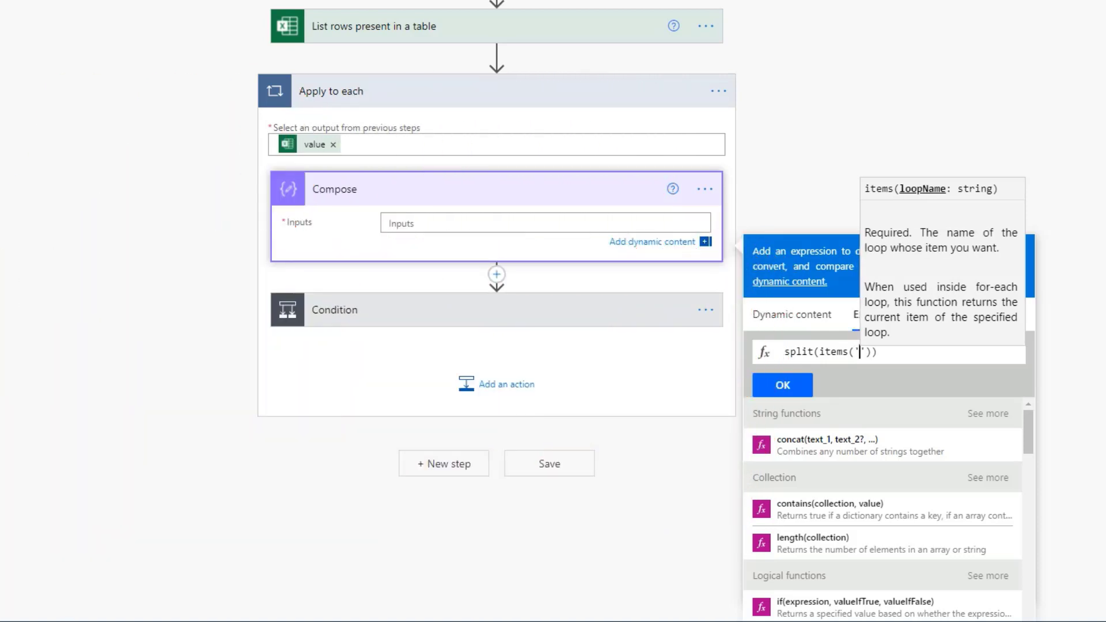
pyautogui.write('Apply_')
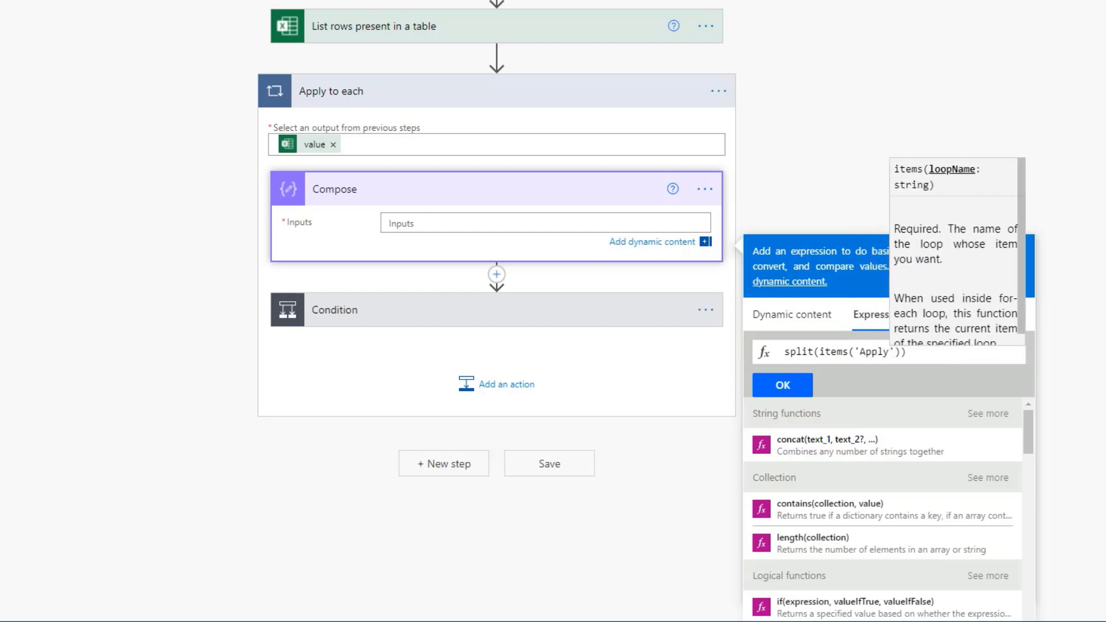
pyautogui.write('to_each')
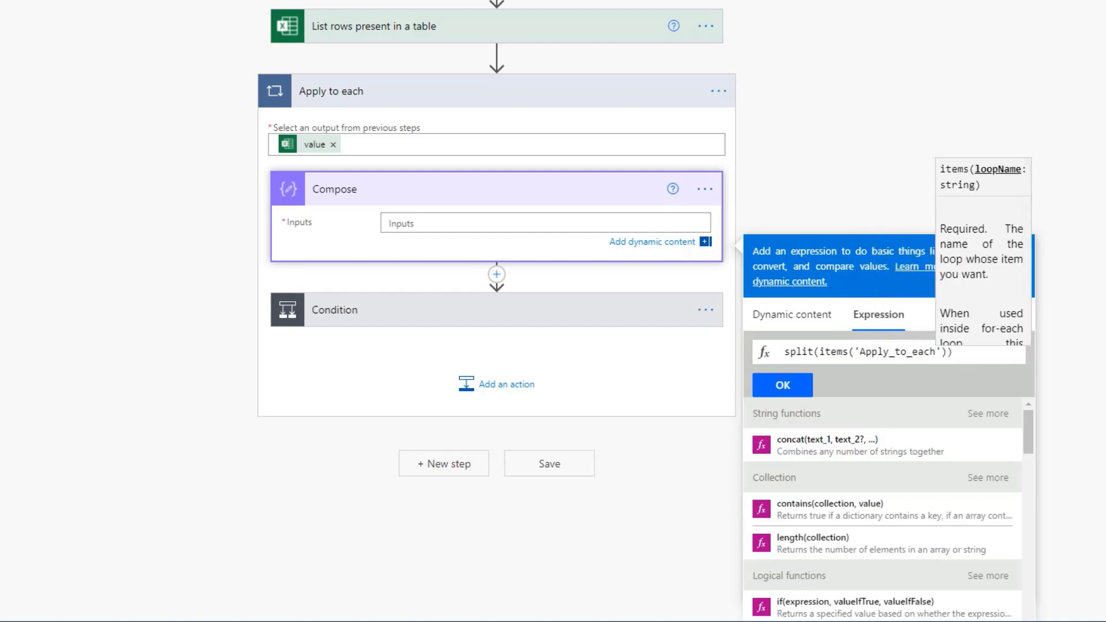
pyautogui.press('Right')
pyautogui.press('Right')
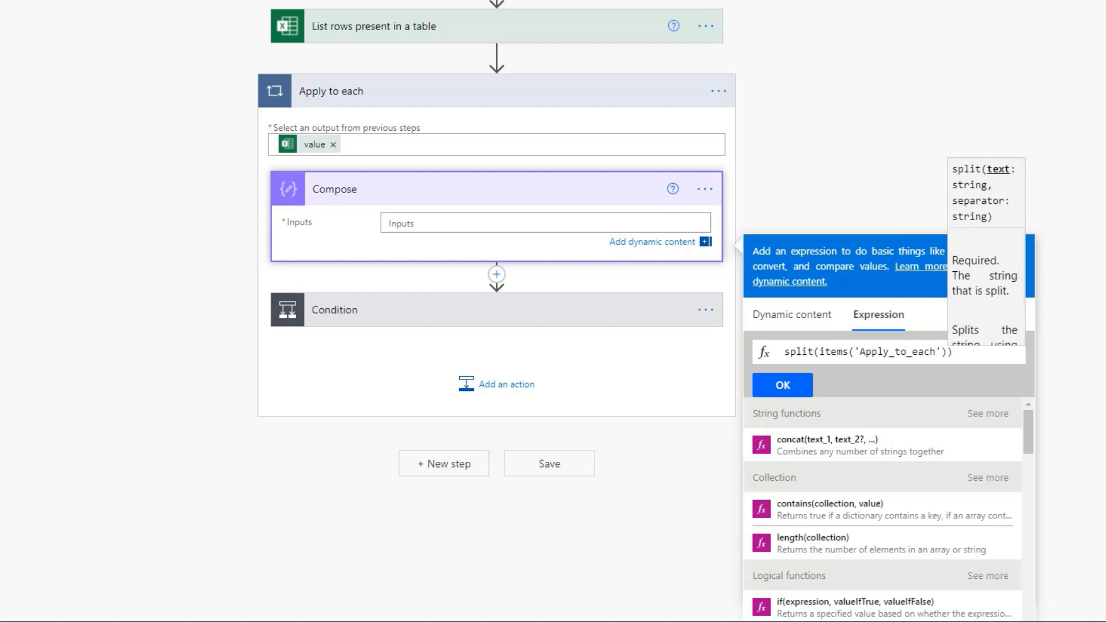
# Step: Extend the loop item reference with ?['Birthday'] as the text to split, followed by a comma for the separator argument
pyautogui.write('?')
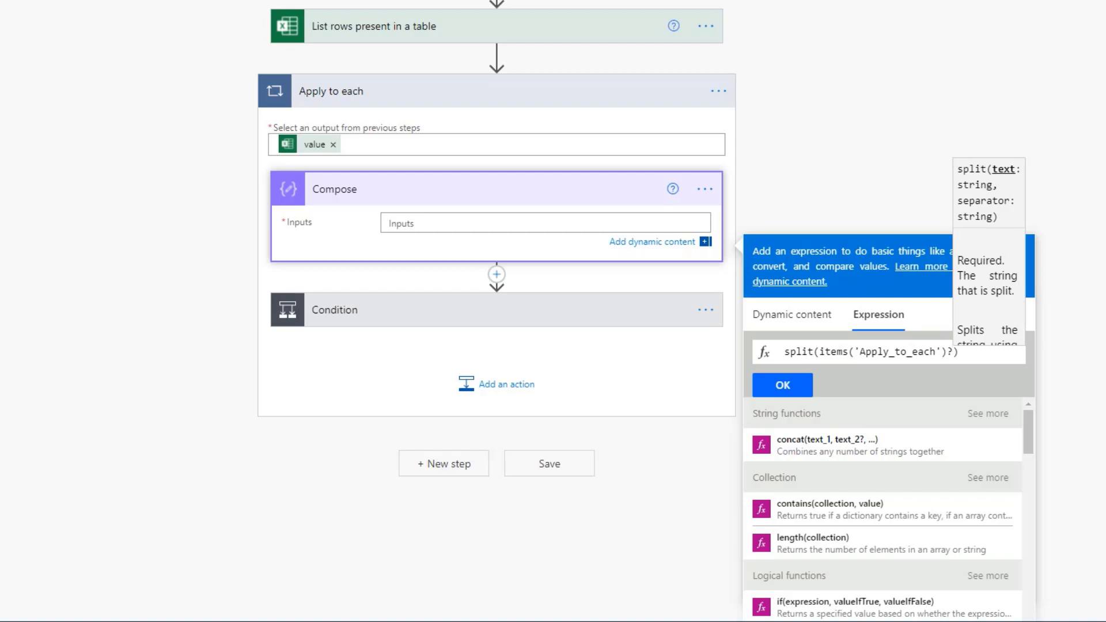
pyautogui.write('[')
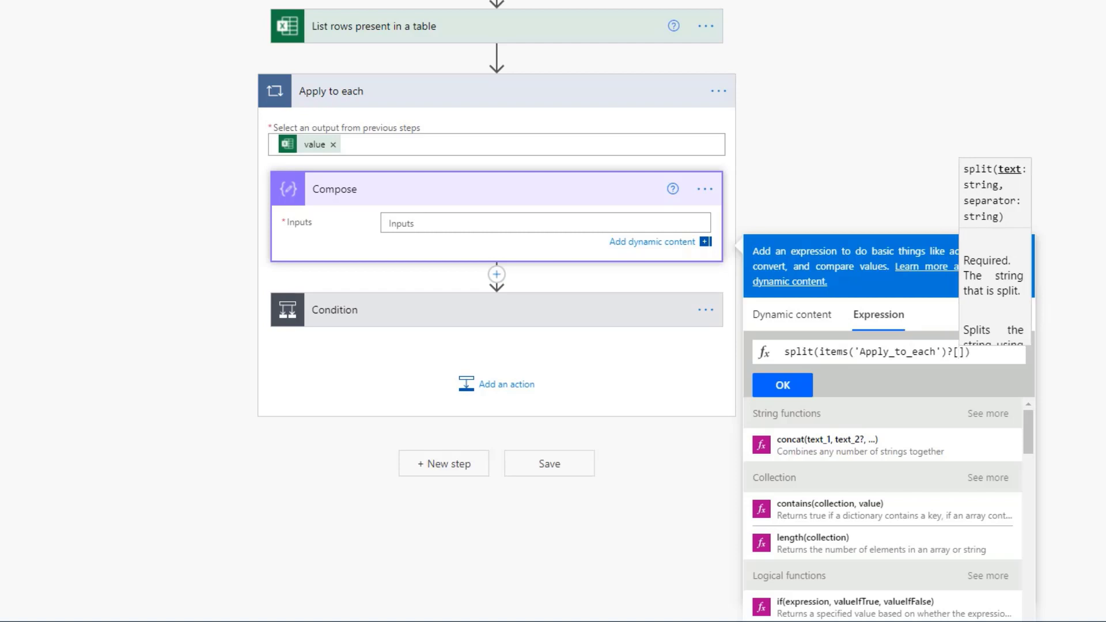
pyautogui.write("'")
pyautogui.write('Birt')
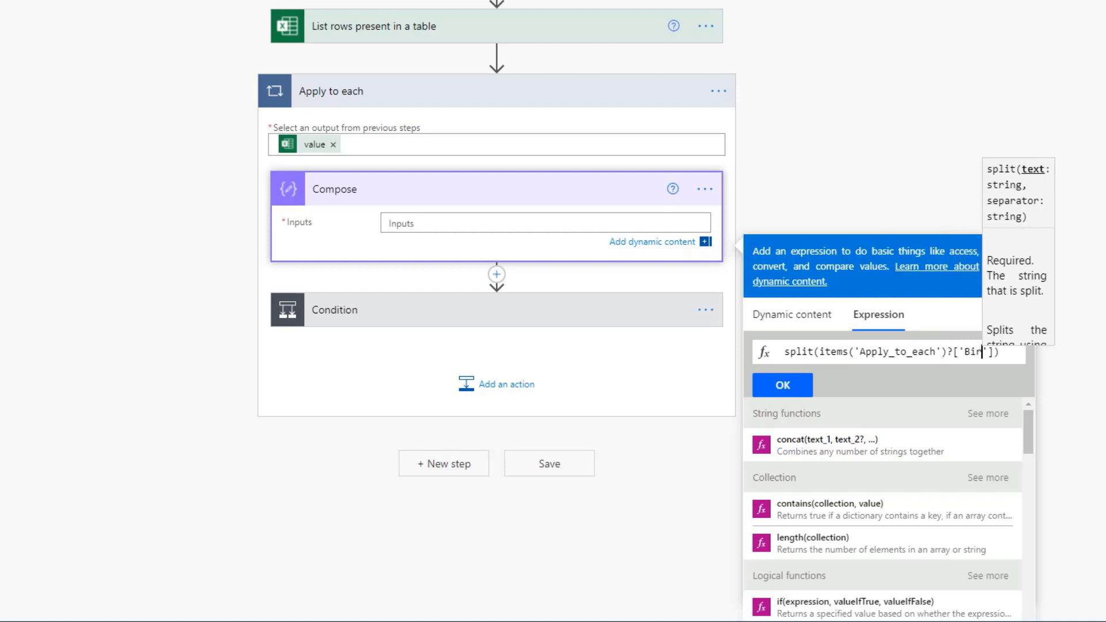
pyautogui.write('hday')
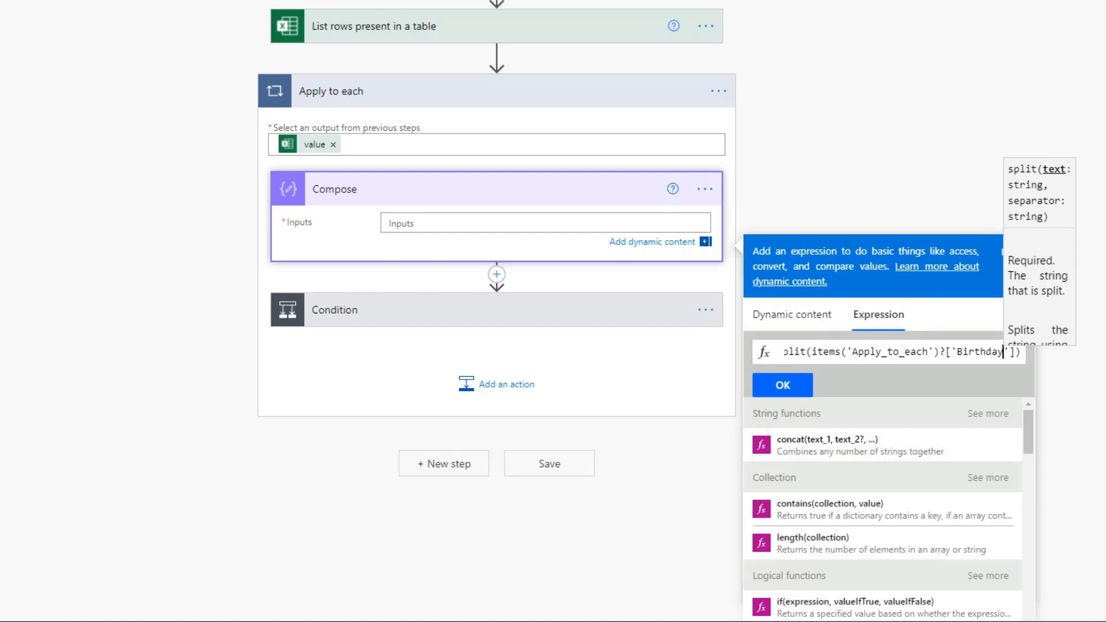
pyautogui.press('Right')
pyautogui.press('Right')
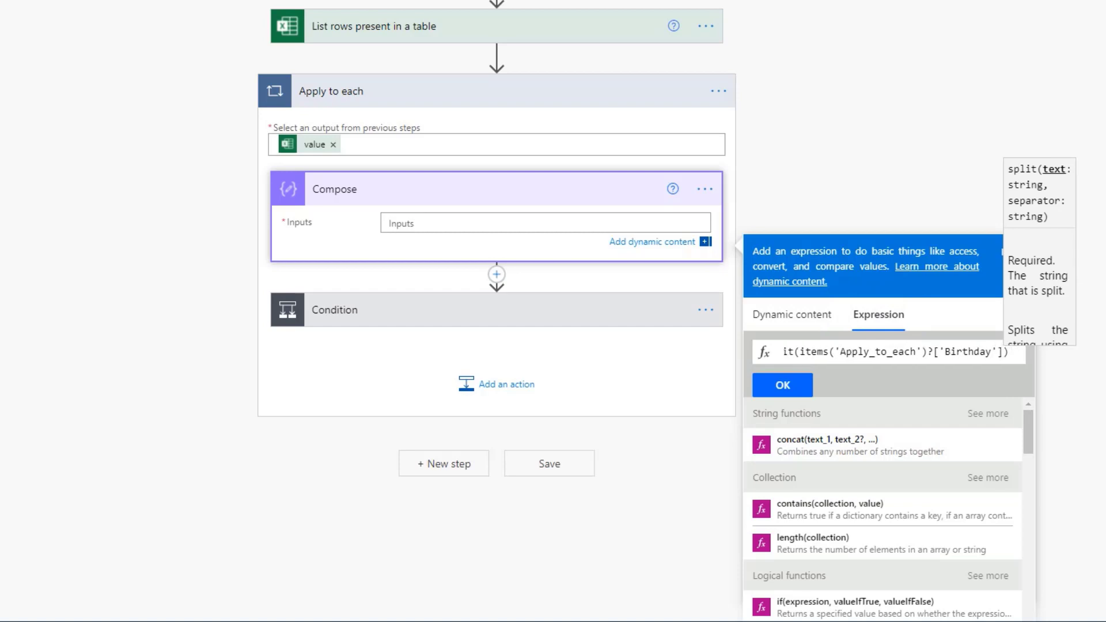
pyautogui.write(',')
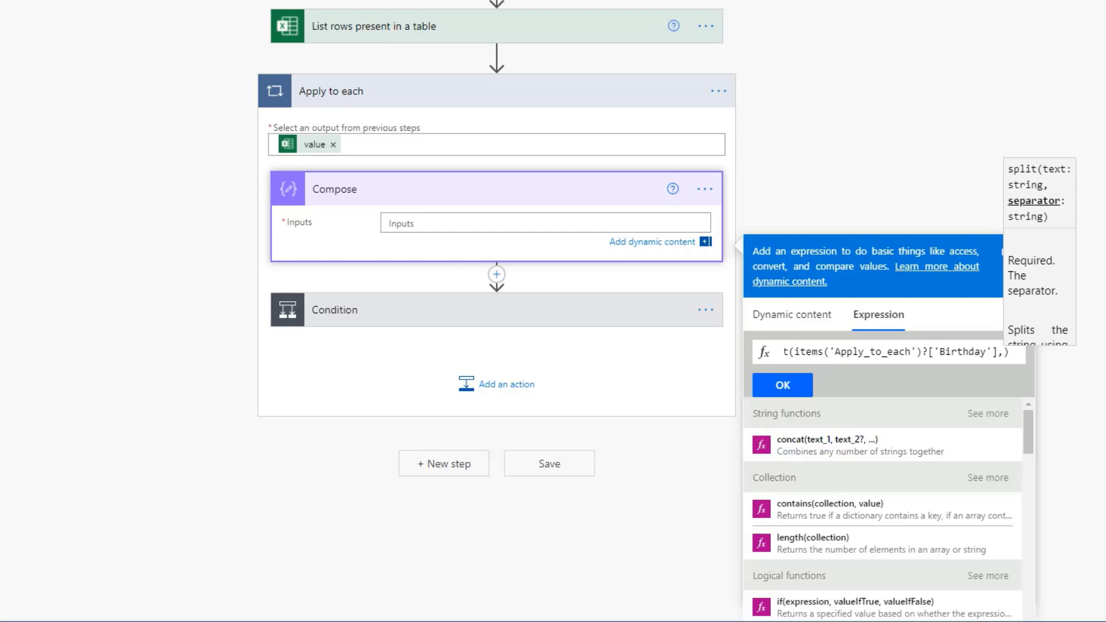
# Step: Set '/' as the separator of the split expression and insert the expression into the Compose inputs
pyautogui.hotkey('alt', 'Tab')
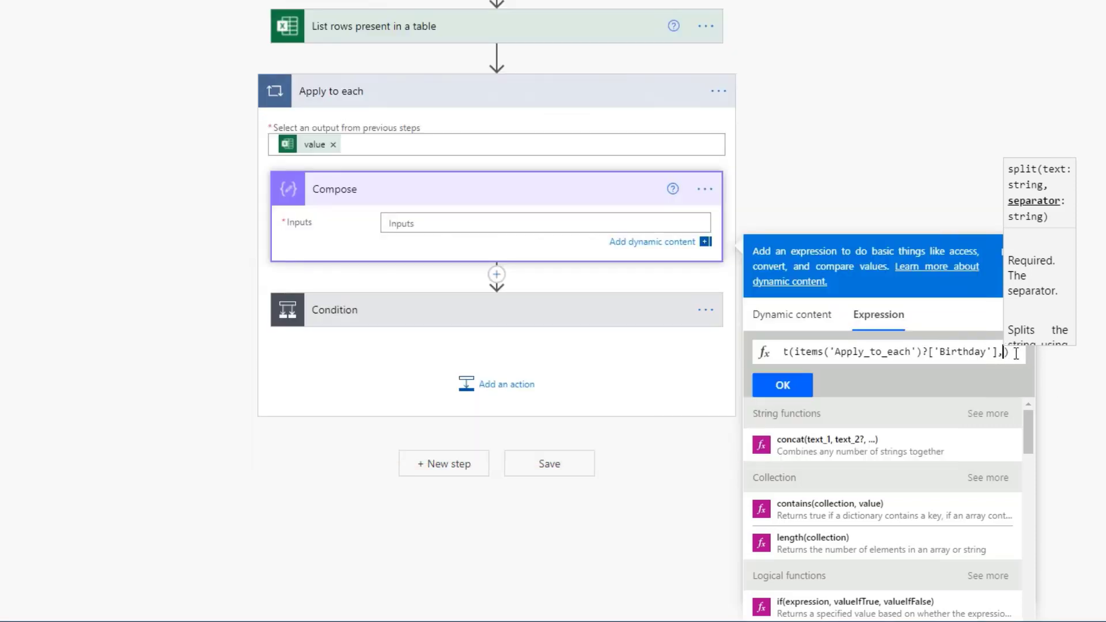
pyautogui.click(1003, 351)
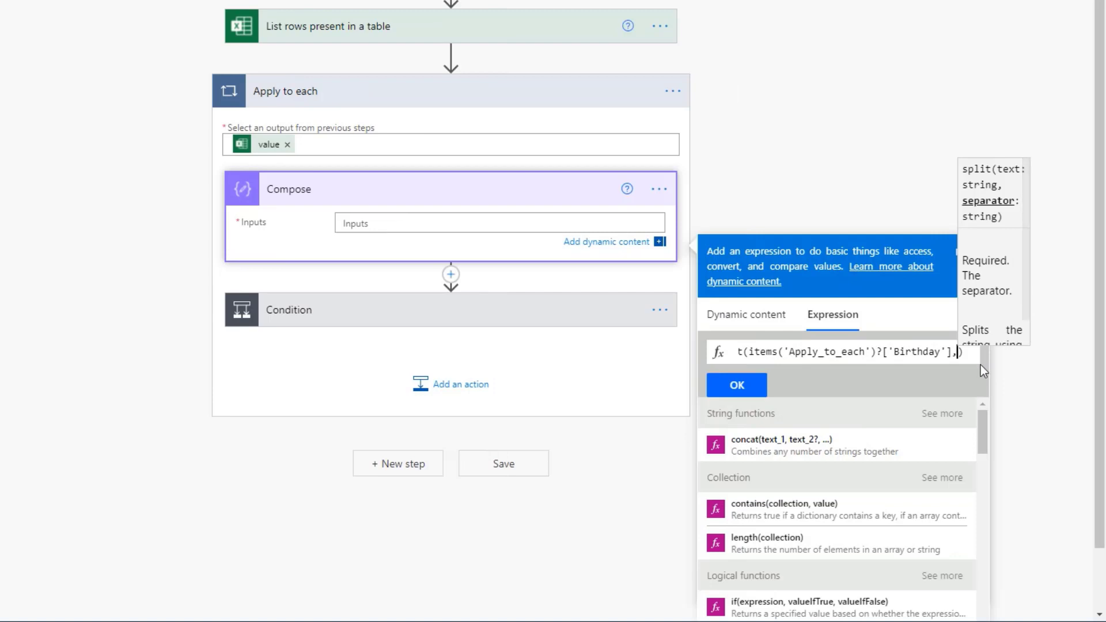
pyautogui.write("'")
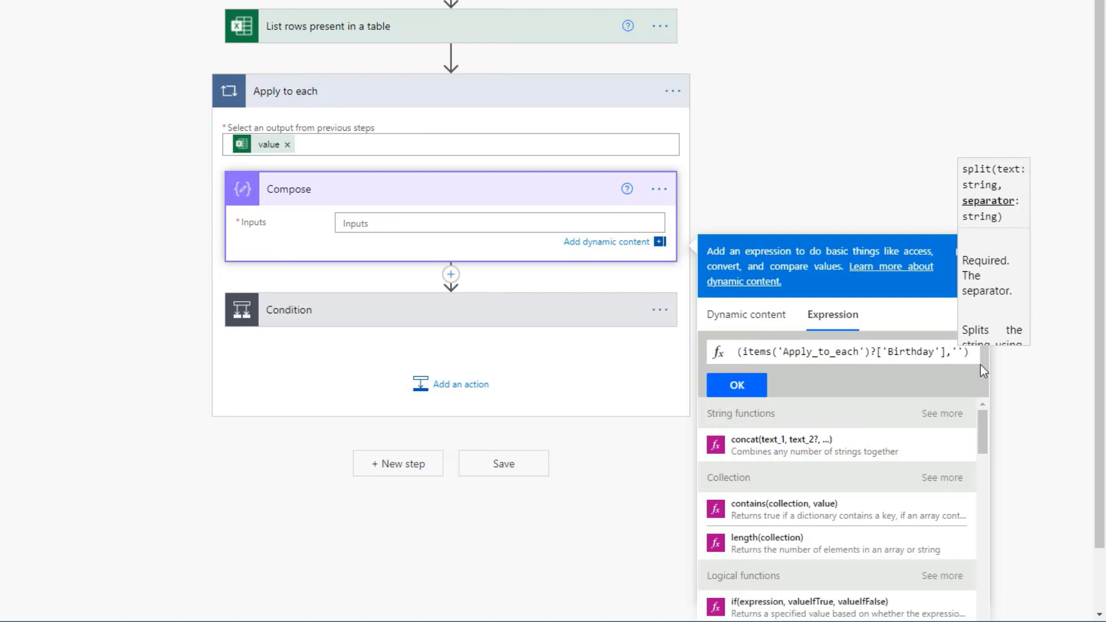
pyautogui.write('/')
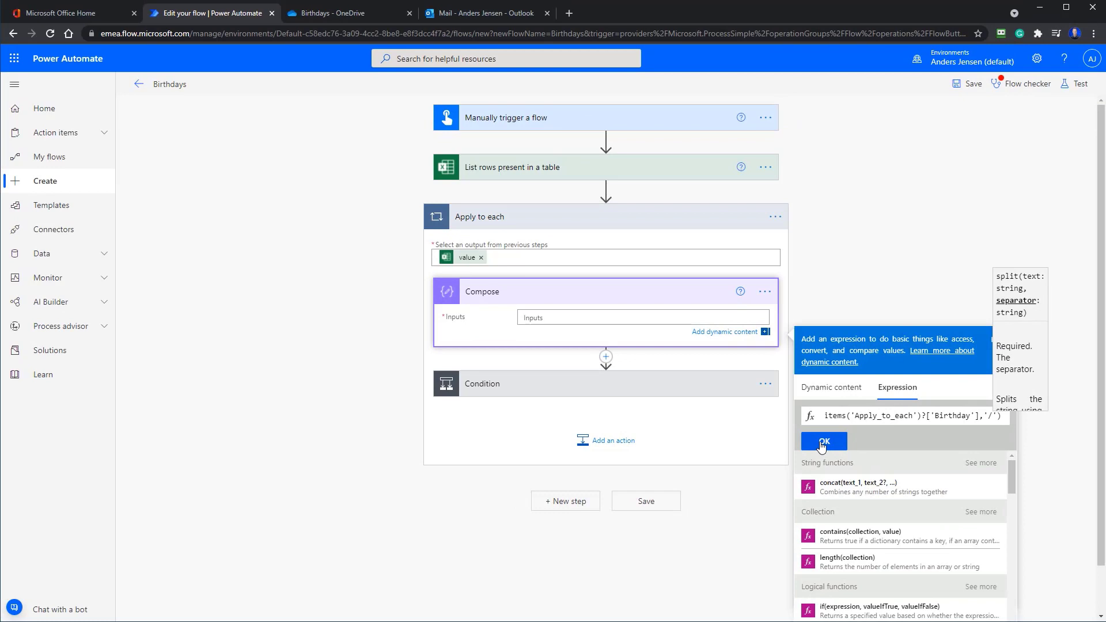
pyautogui.click(823, 442)
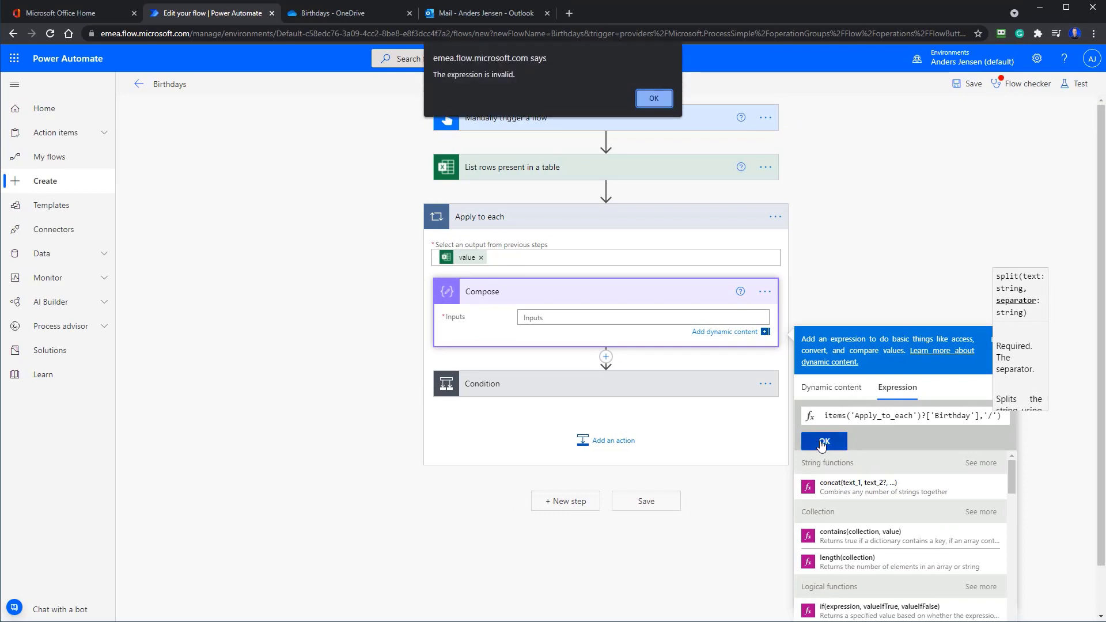
pyautogui.click(647, 104)
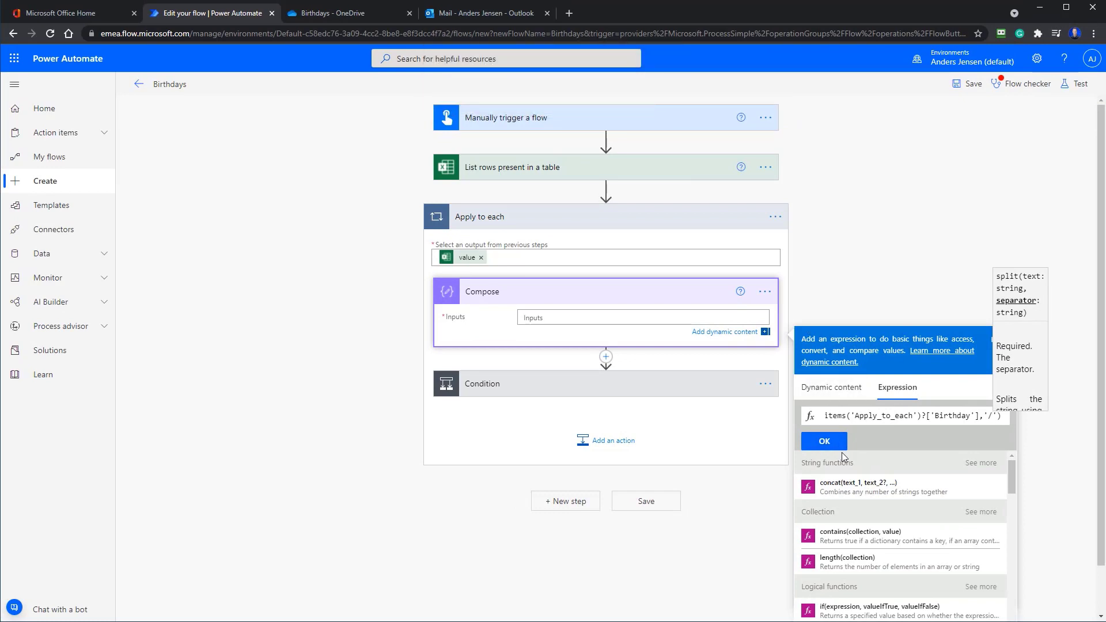
pyautogui.click(823, 442)
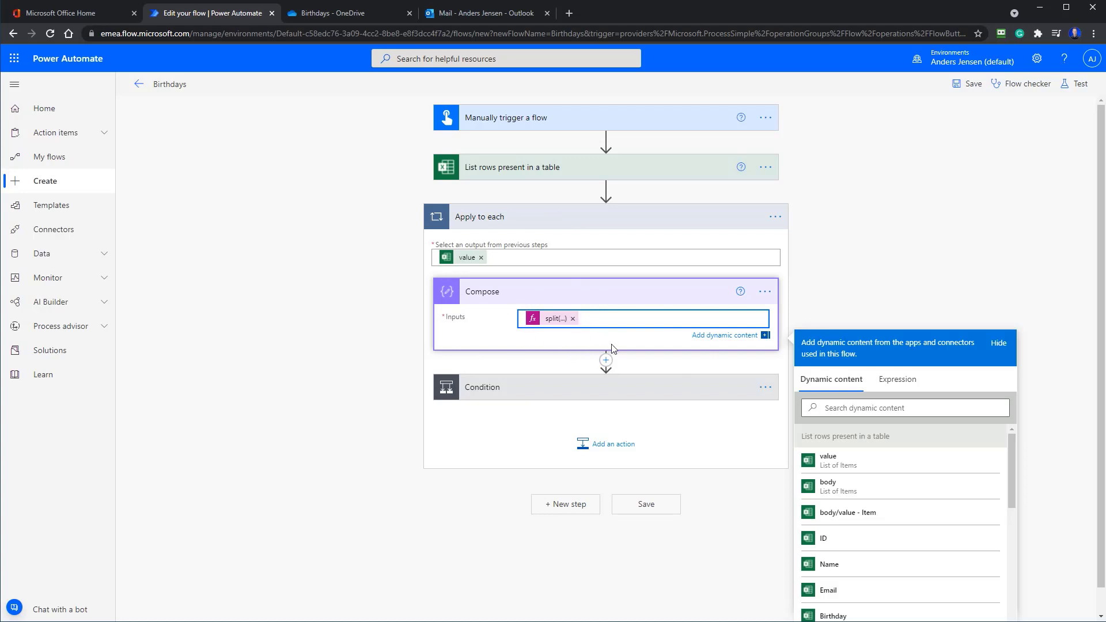
# Step: Add the Date Time action Current time between Compose and Condition, searching for "current time"
pyautogui.click(606, 361)
pyautogui.click(608, 322)
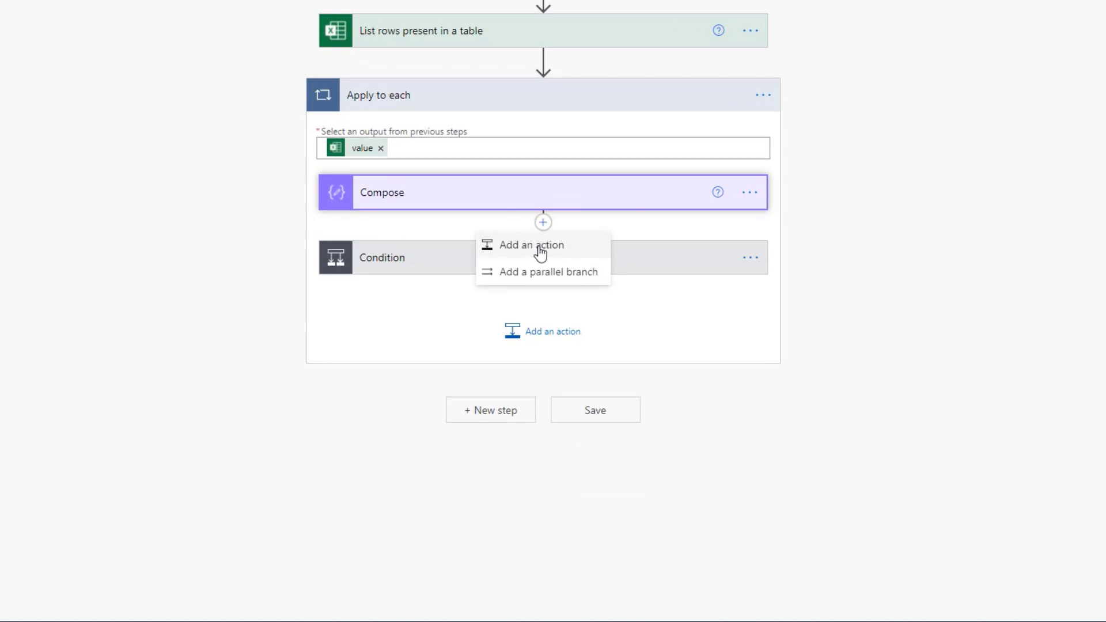
pyautogui.click(541, 249)
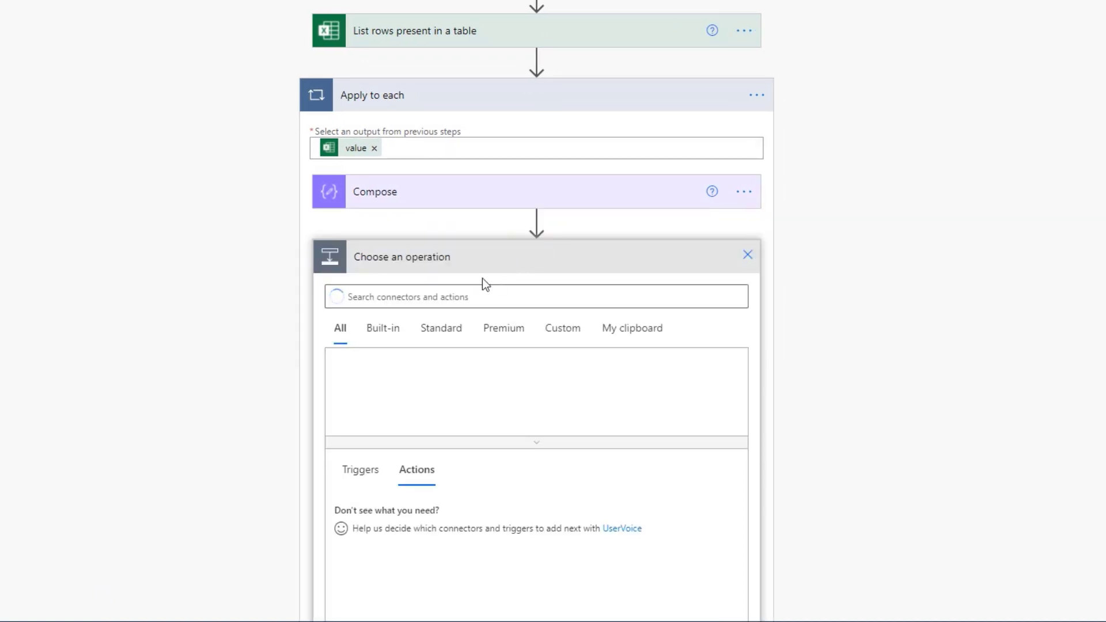
pyautogui.click(471, 298)
pyautogui.write('current')
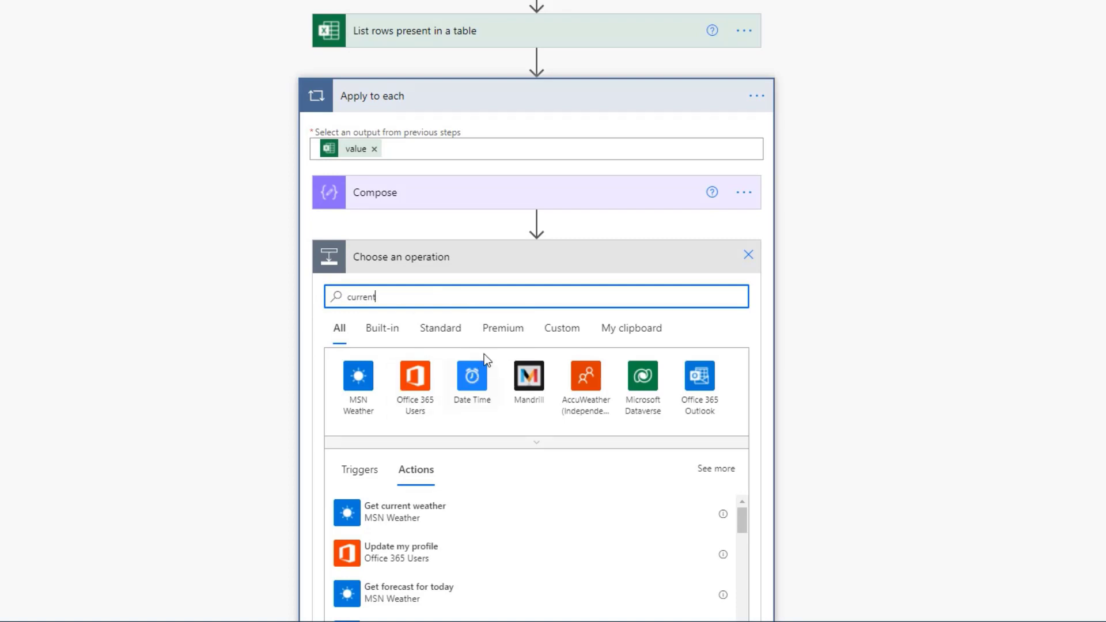
pyautogui.write(' time')
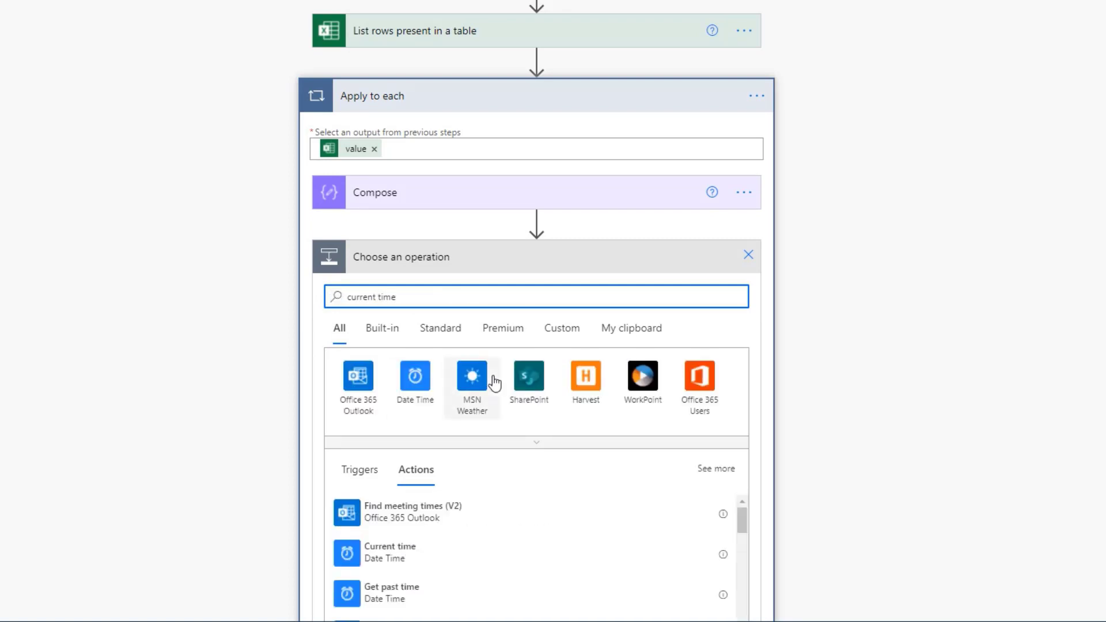
pyautogui.click(419, 556)
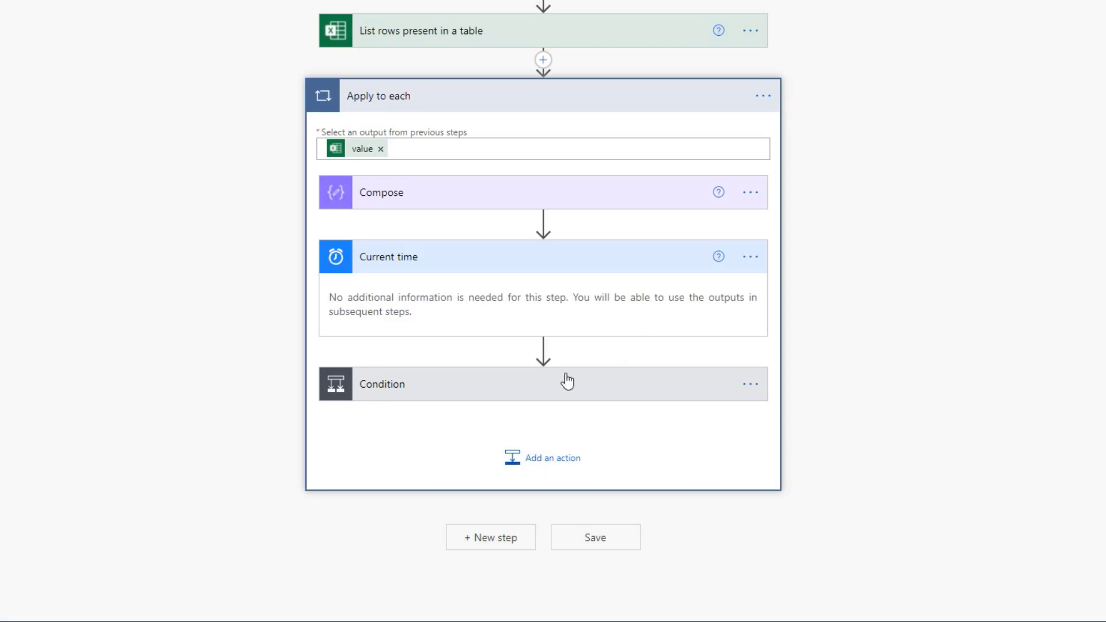
# Step: Add the Date Time action Convert time zone between Current time and Condition, searching for "convert time zone"
pyautogui.moveTo(544, 362)
pyautogui.click(542, 350)
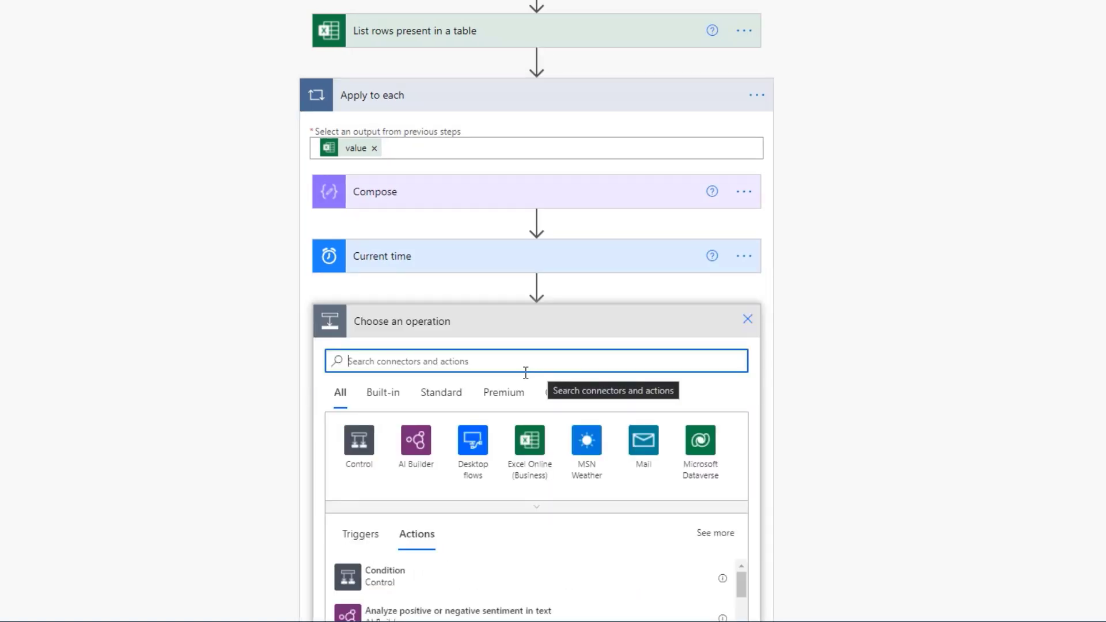
pyautogui.write('conv')
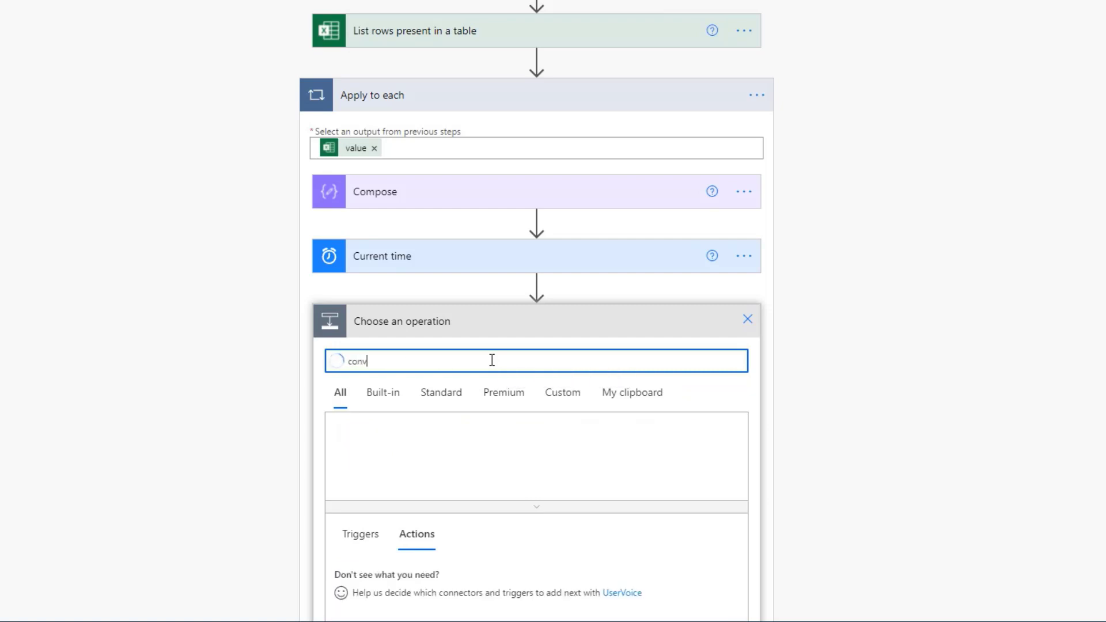
pyautogui.write('ert time zone')
pyautogui.click(414, 574)
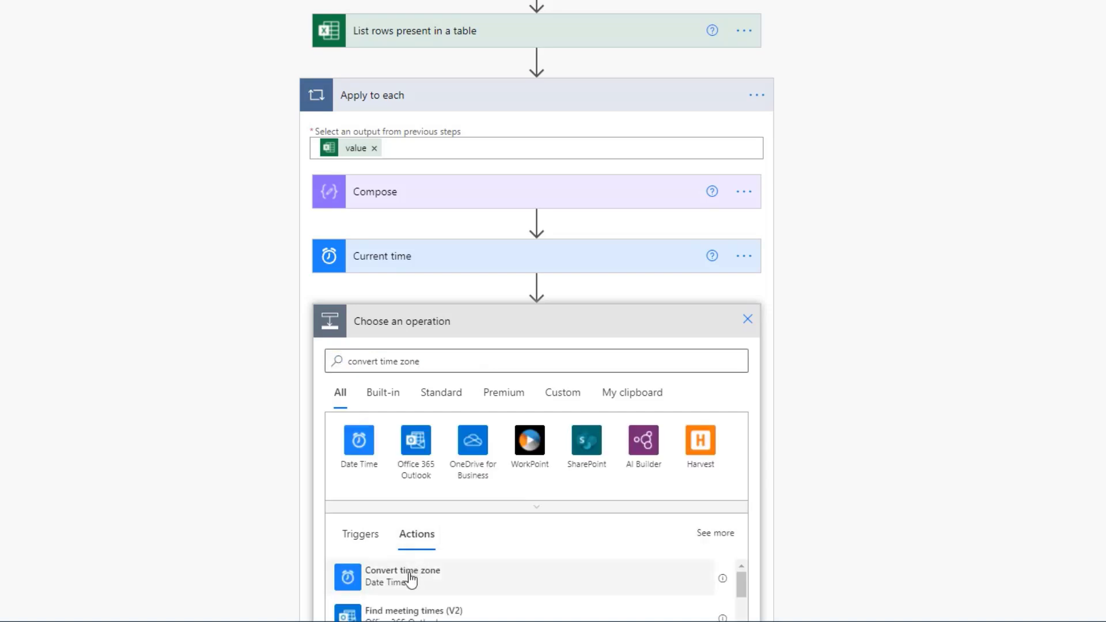
# Step: Set the conversion's base time to the Current time output and its source time zone to (UTC) Coordinated Universal Time
pyautogui.click(469, 356)
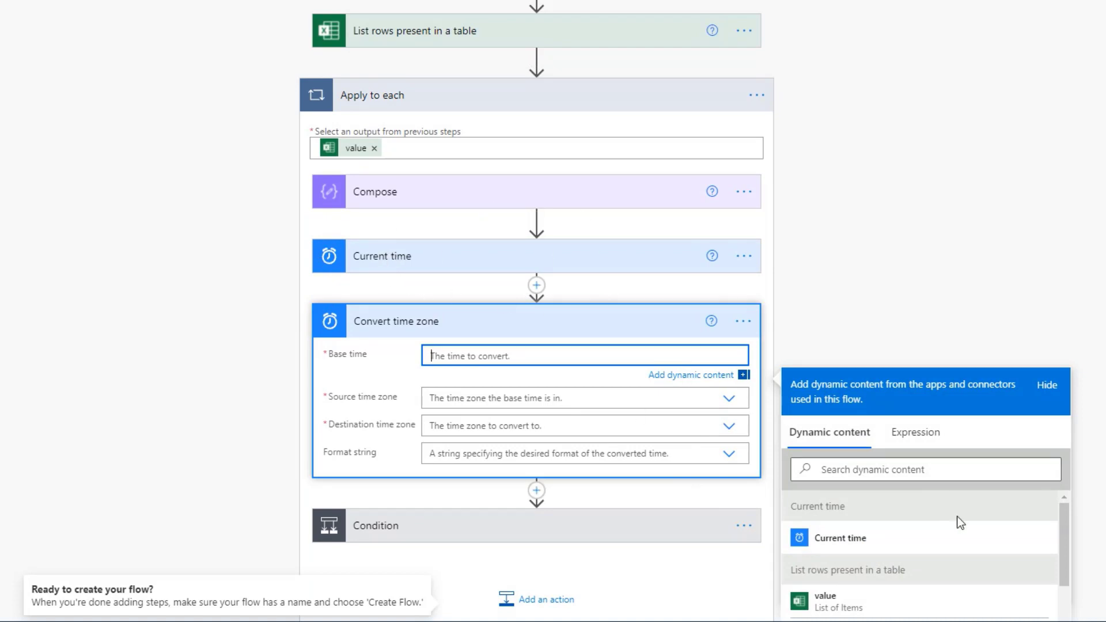
pyautogui.click(864, 539)
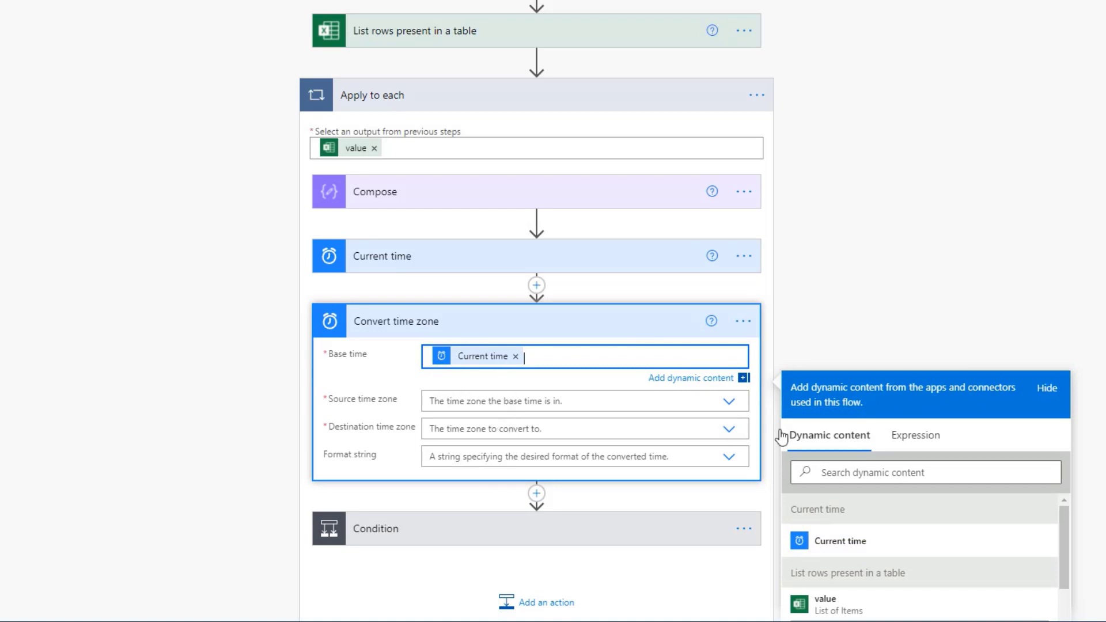
pyautogui.click(728, 401)
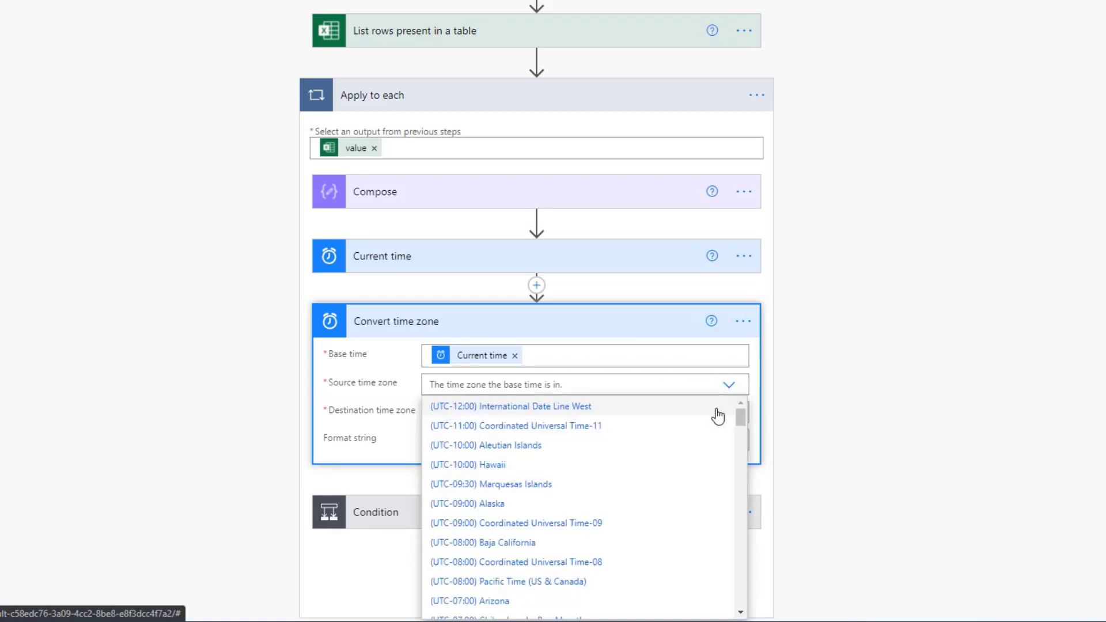
pyautogui.scroll(-10, 644, 478)
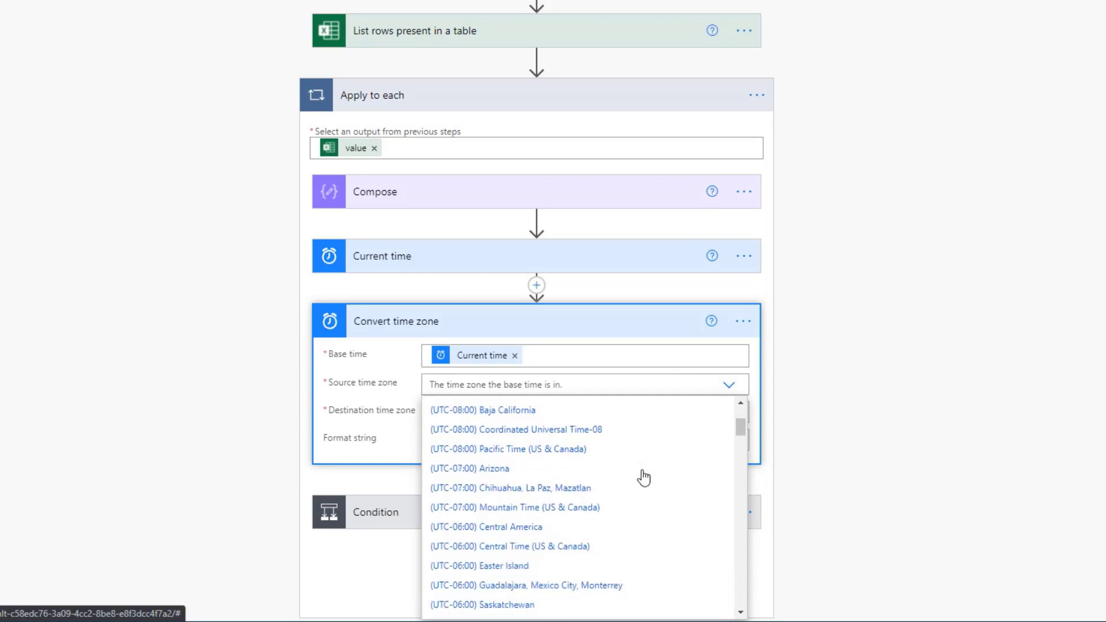
pyautogui.scroll(-4, 644, 478)
pyautogui.scroll(3, 642, 490)
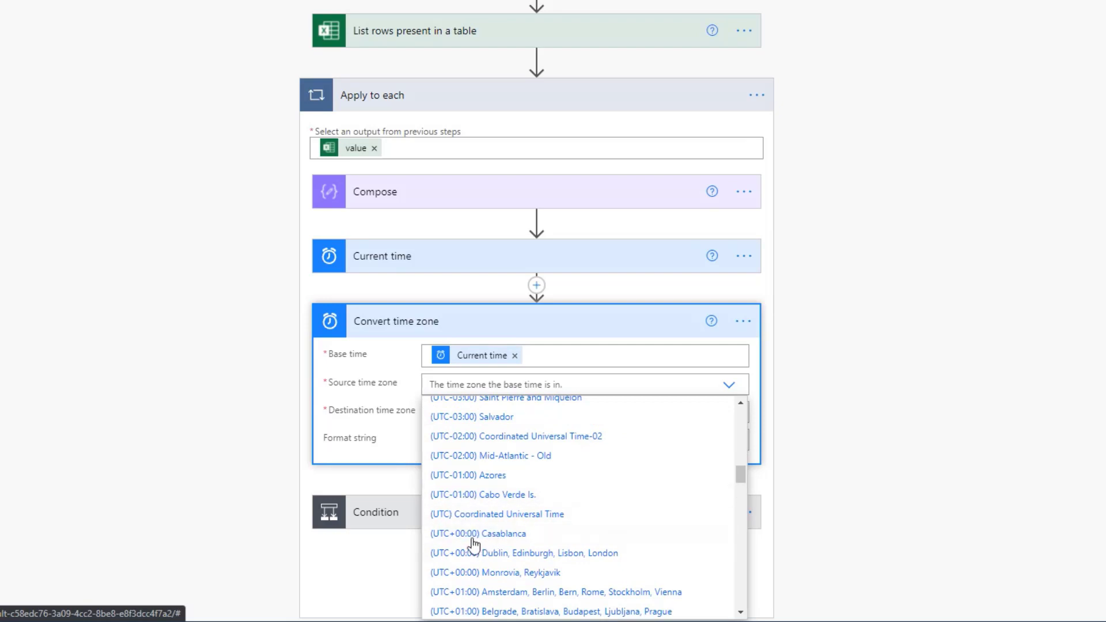
pyautogui.click(487, 515)
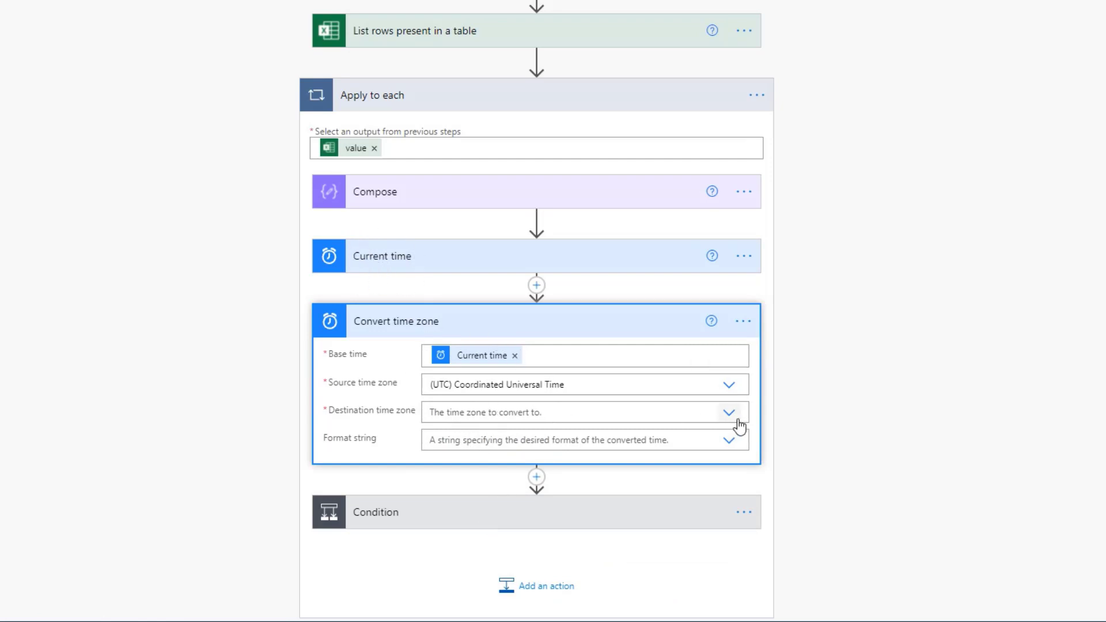
# Step: Set the destination time zone to (UTC+01:00) Brussels, Copenhagen, Madrid, Paris and the format string to MM/dd
pyautogui.click(736, 421)
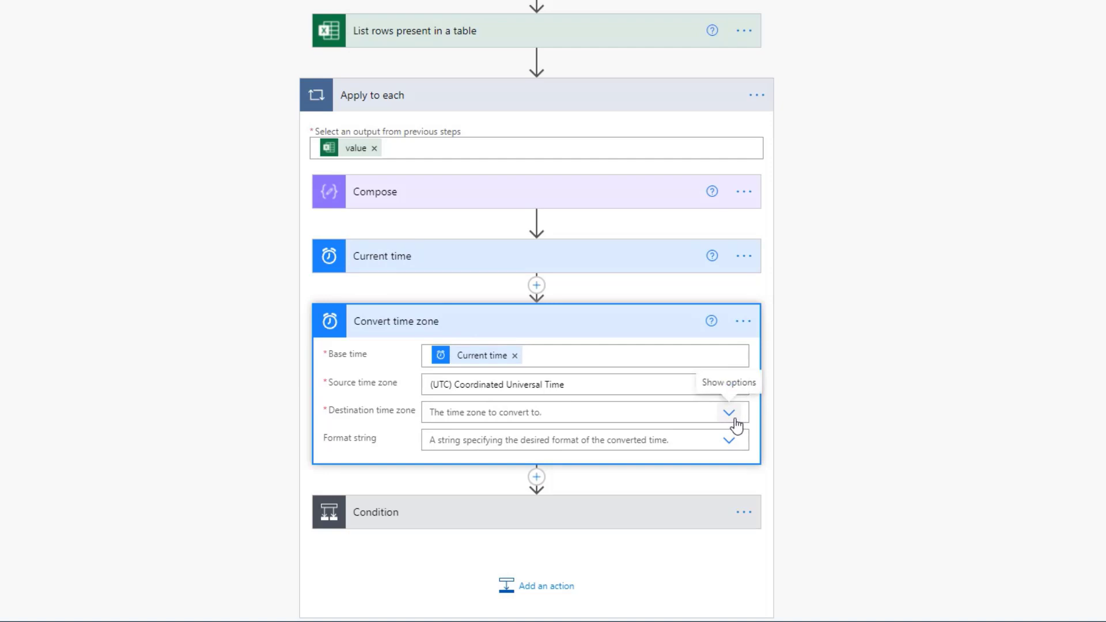
pyautogui.scroll(-5, 617, 512)
pyautogui.scroll(-7, 620, 511)
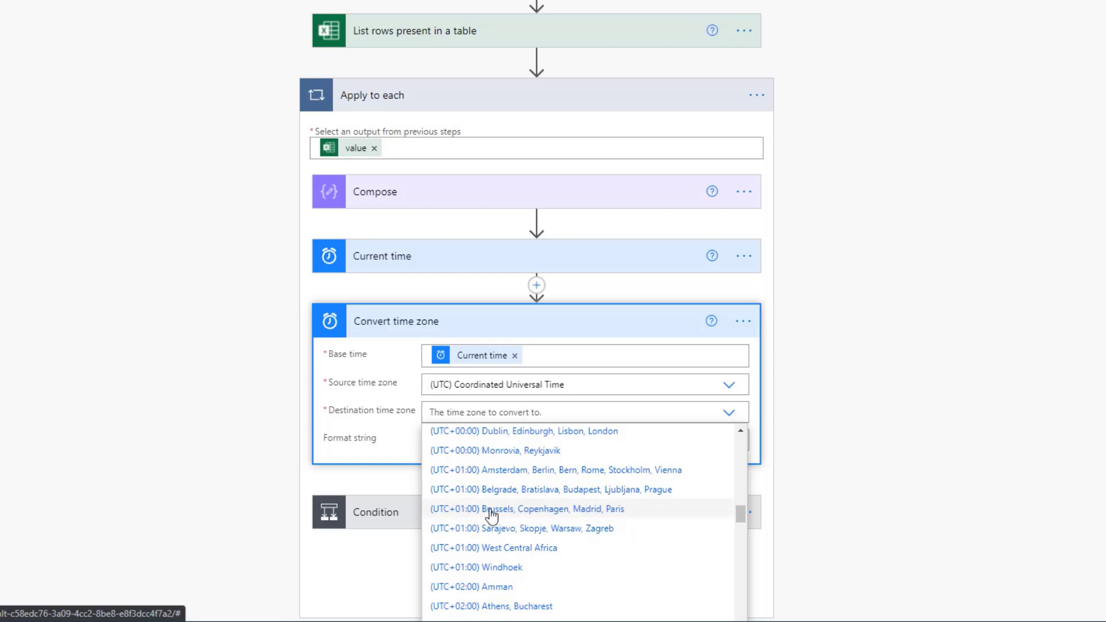
pyautogui.click(568, 514)
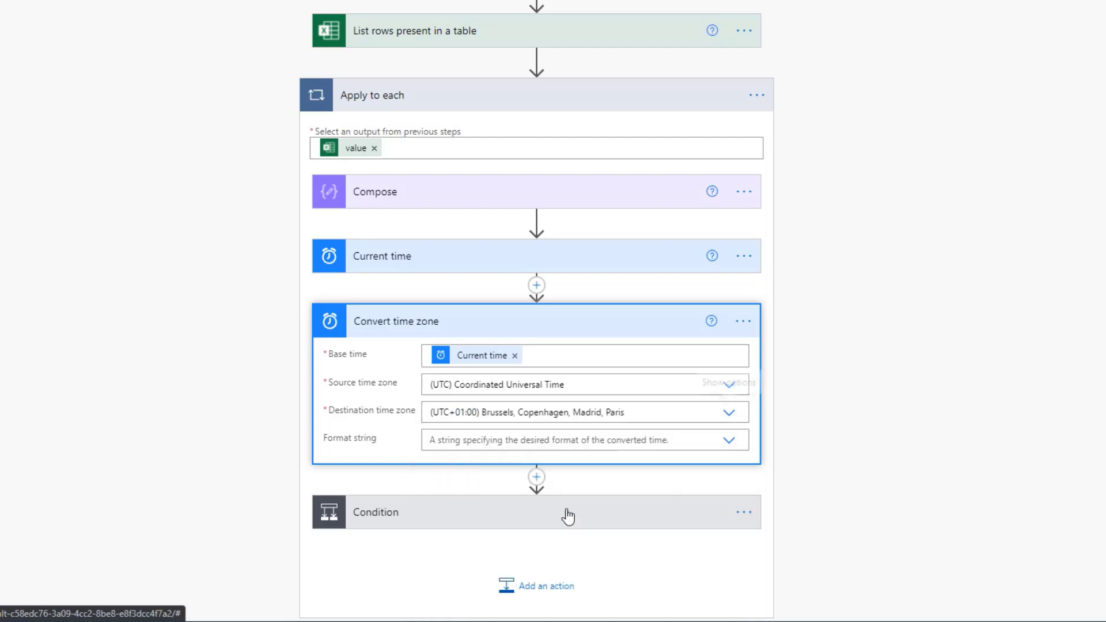
pyautogui.press('Tab')
pyautogui.scroll(-1, 586, 497)
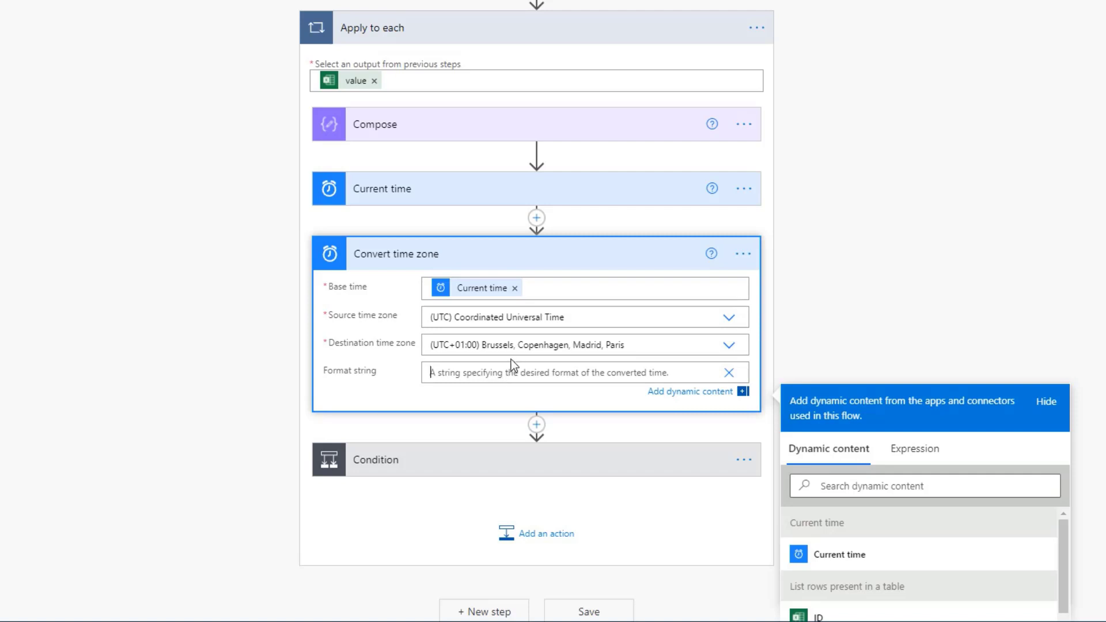
pyautogui.write('MM/dd')
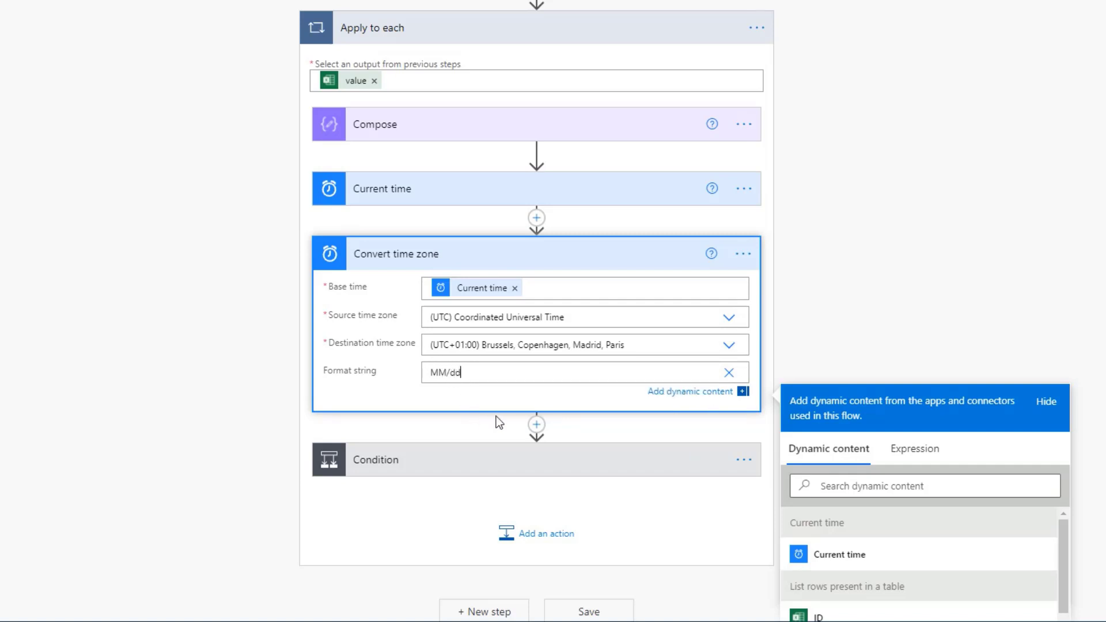
pyautogui.click(483, 441)
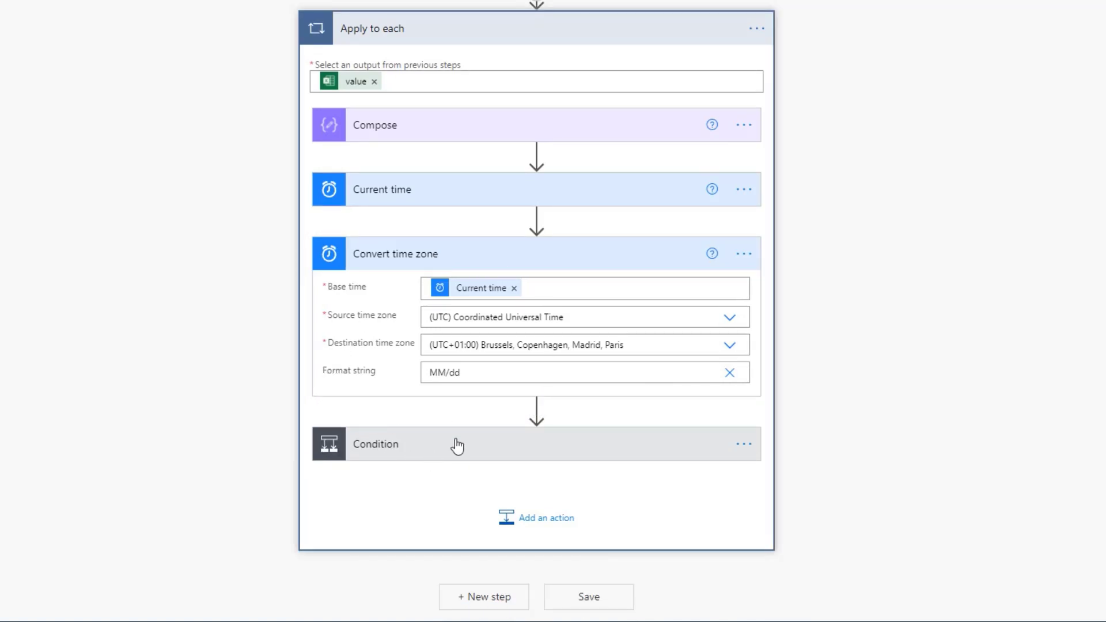
# Step: Remove the Birthday value from the Condition's first operand and expand Compose to review its split expression
pyautogui.click(455, 444)
pyautogui.scroll(-3, 438, 403)
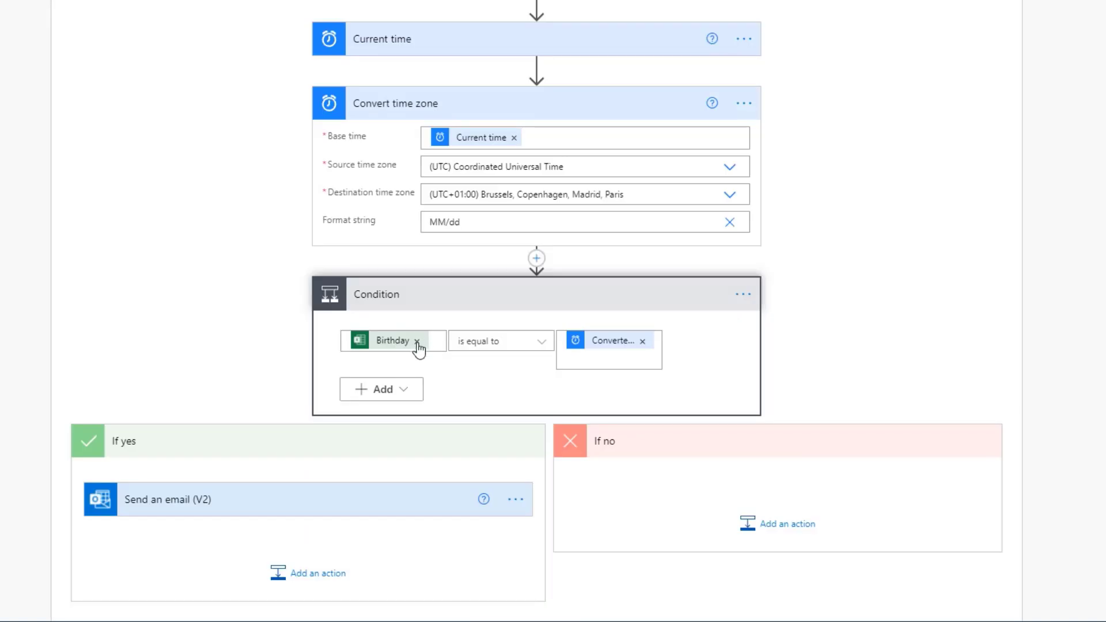
pyautogui.click(417, 341)
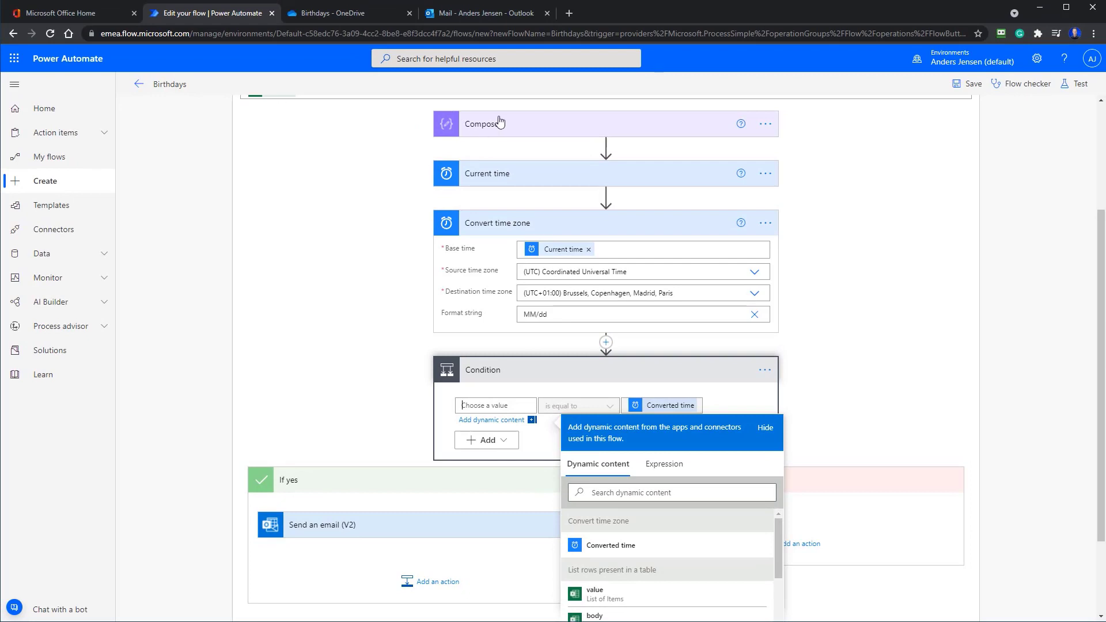
pyautogui.scroll(1, 488, 133)
pyautogui.click(493, 182)
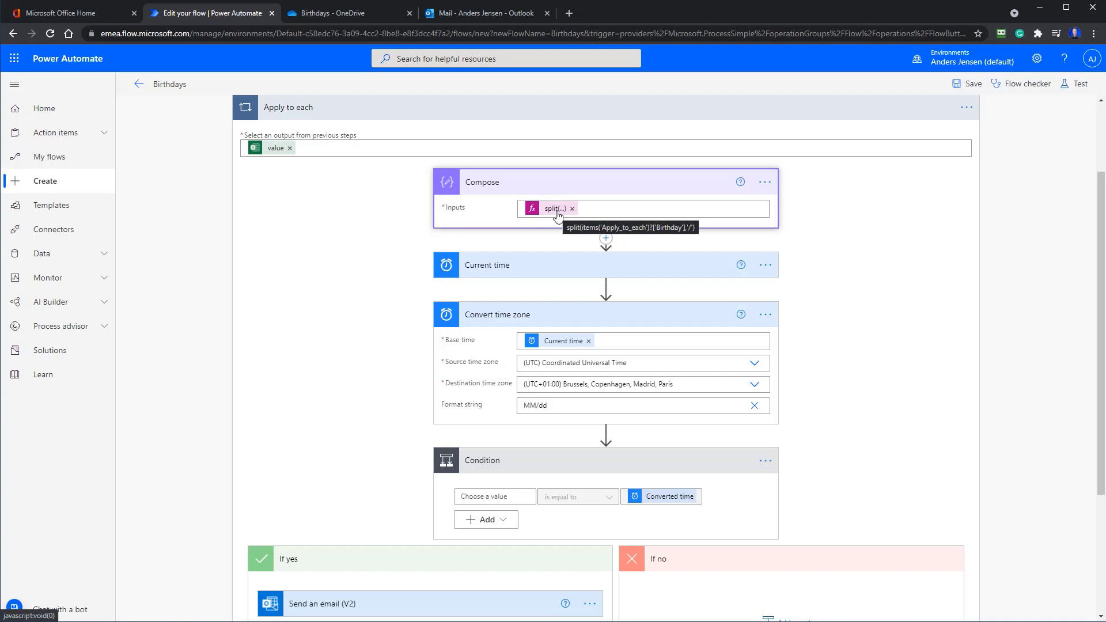
pyautogui.scroll(-2, 557, 215)
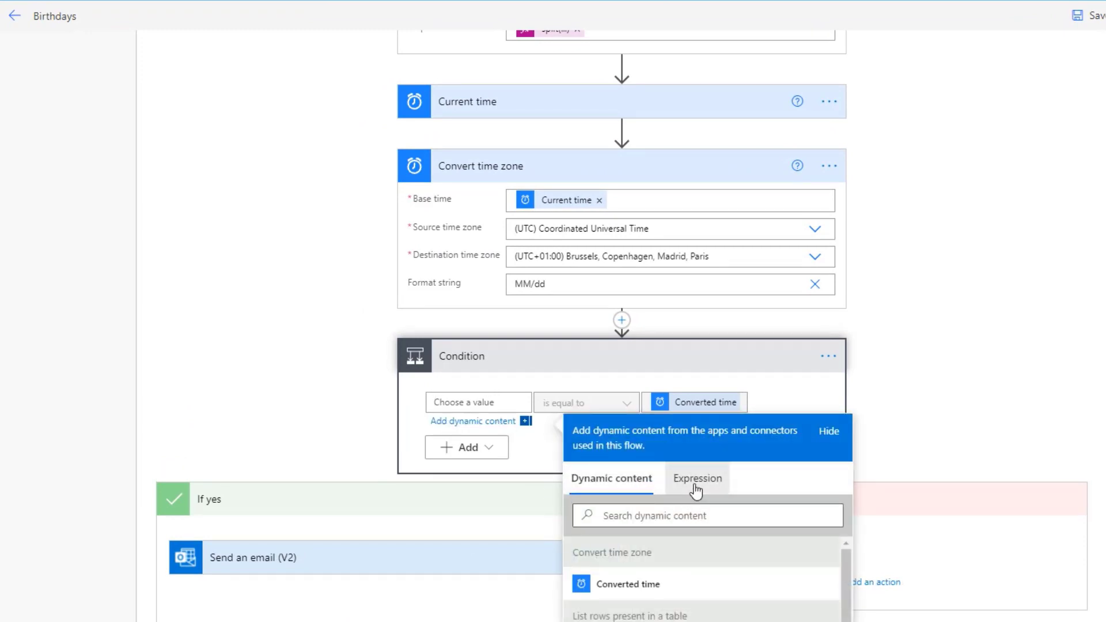
# Step: Begin an expression for the Condition's empty first operand with concat(outputs('Compose')), referring to the split birthday
pyautogui.click(697, 487)
pyautogui.write('concat')
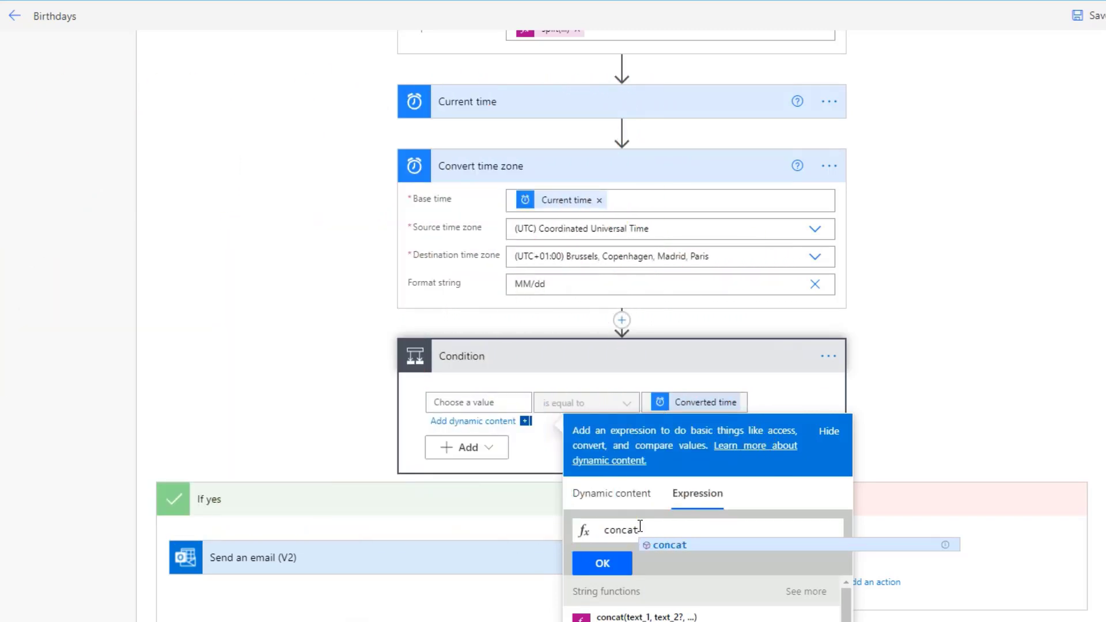
pyautogui.write('(')
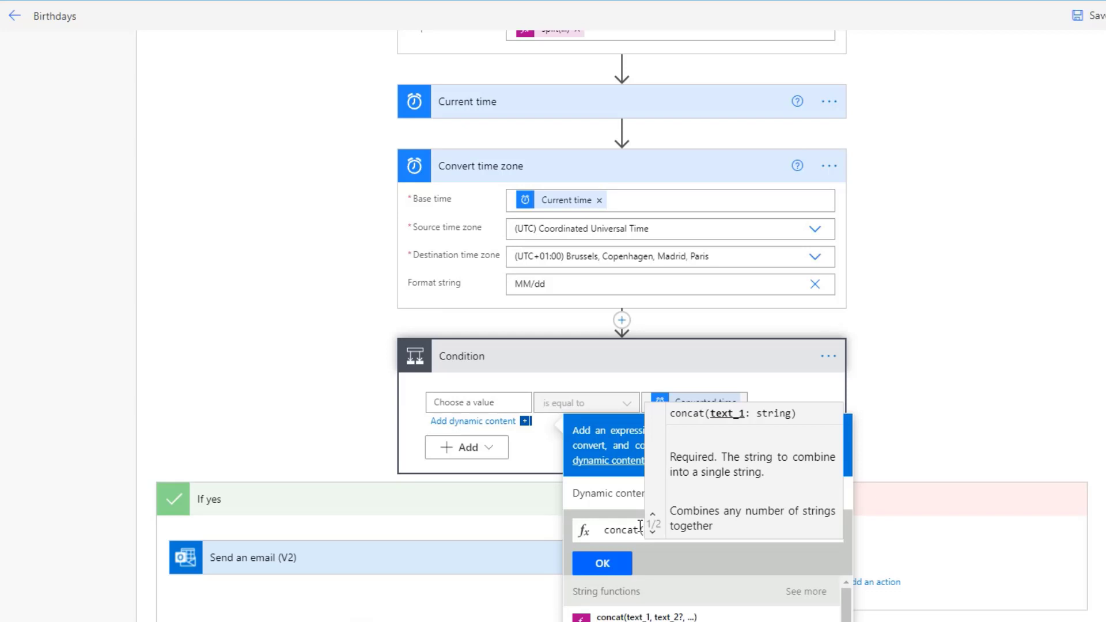
pyautogui.scroll(4, 578, 59)
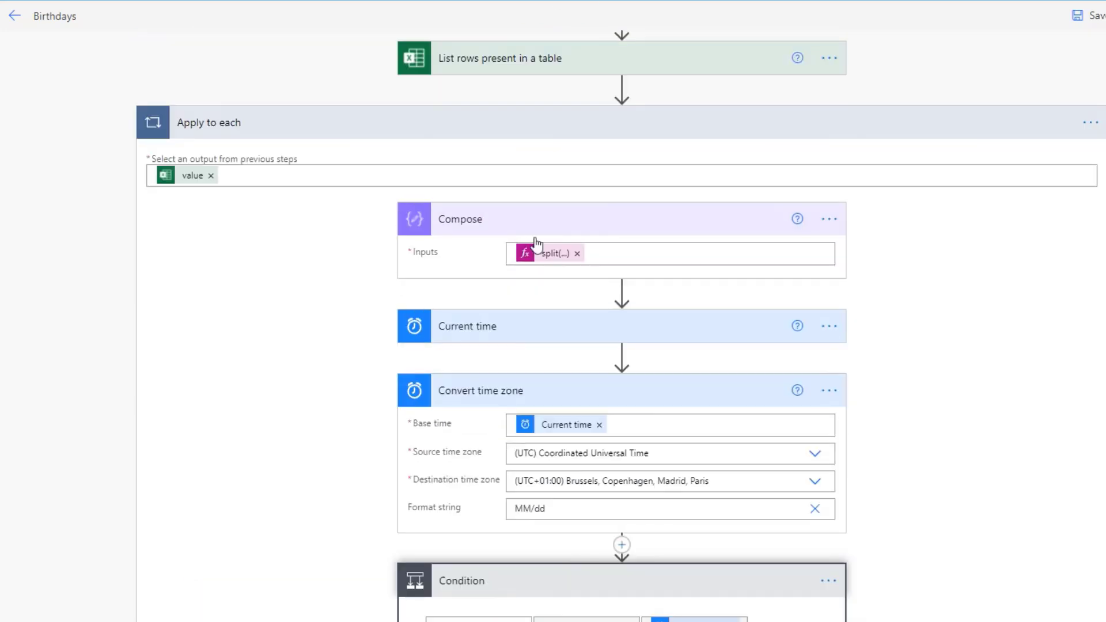
pyautogui.scroll(-4, 655, 388)
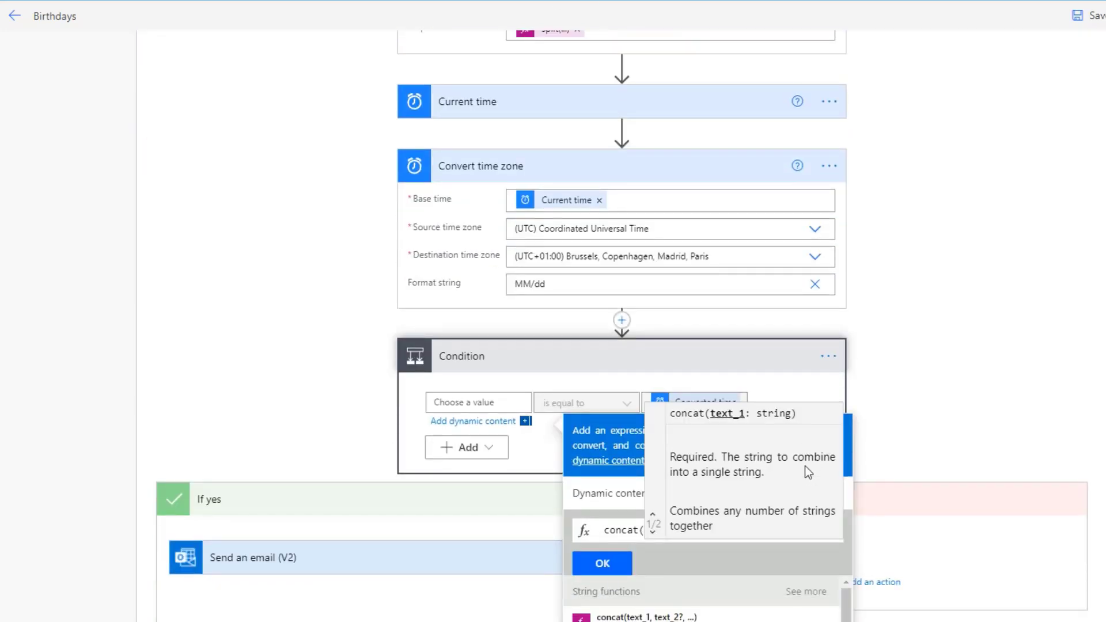
pyautogui.write('outpu')
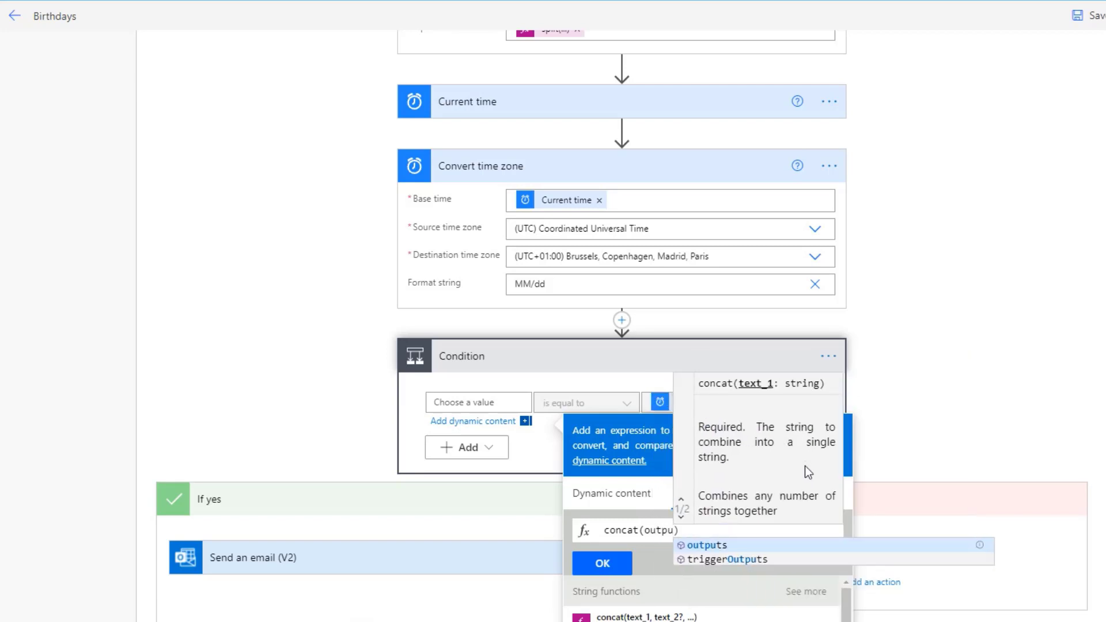
pyautogui.write('ts')
pyautogui.write("('")
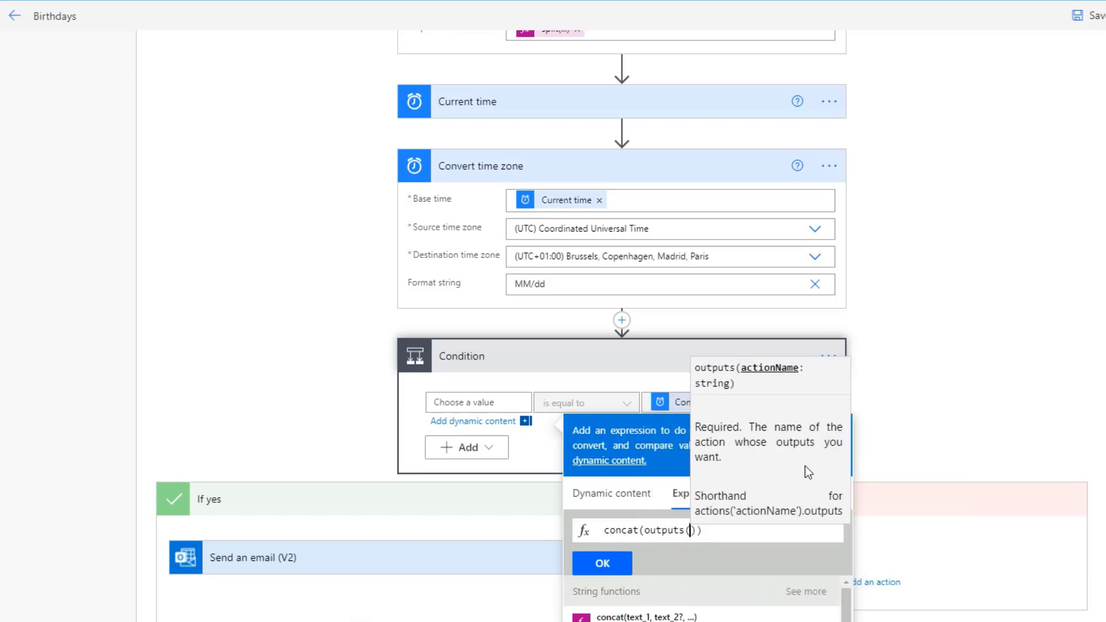
pyautogui.write('Co')
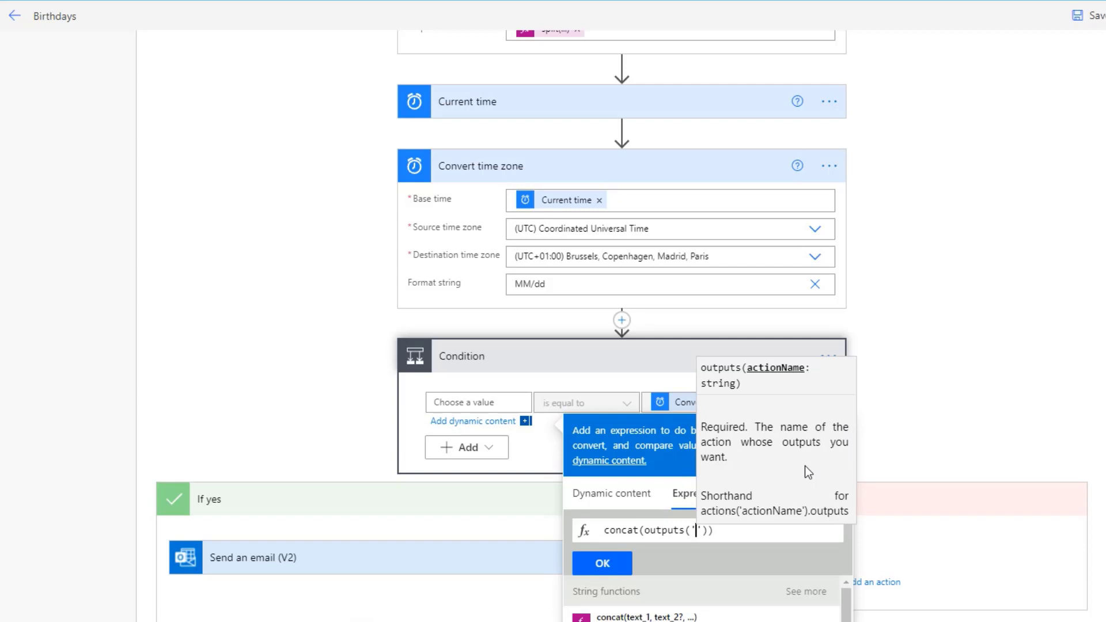
pyautogui.write('mpose')
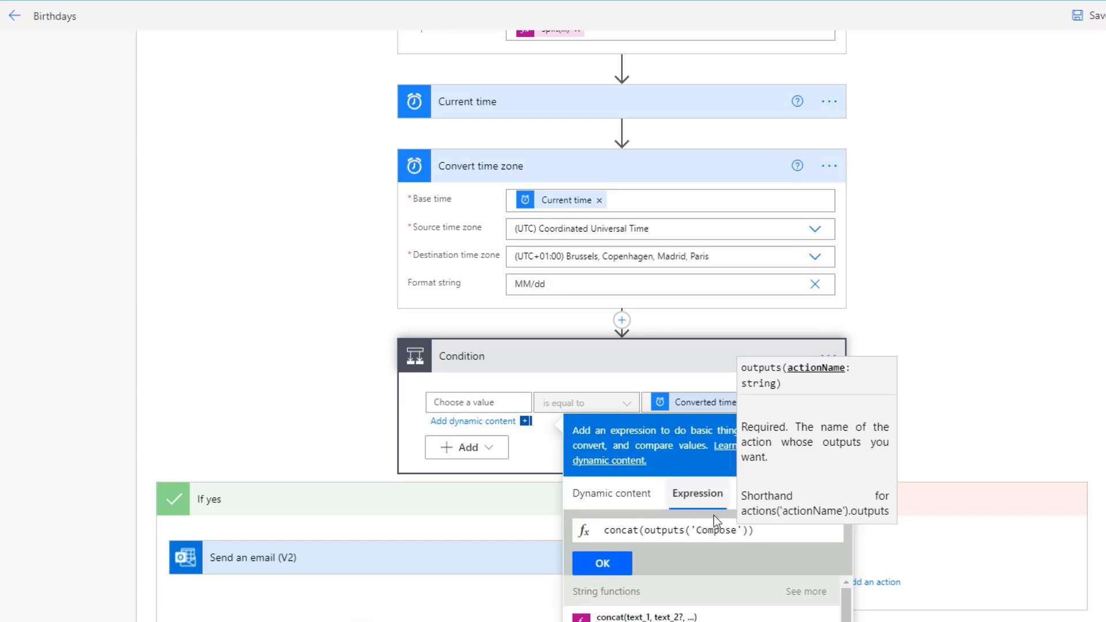
# Step: Add the index [0] after outputs('Compose') to pick the first split part, followed by a comma for the second argument
pyautogui.click(748, 531)
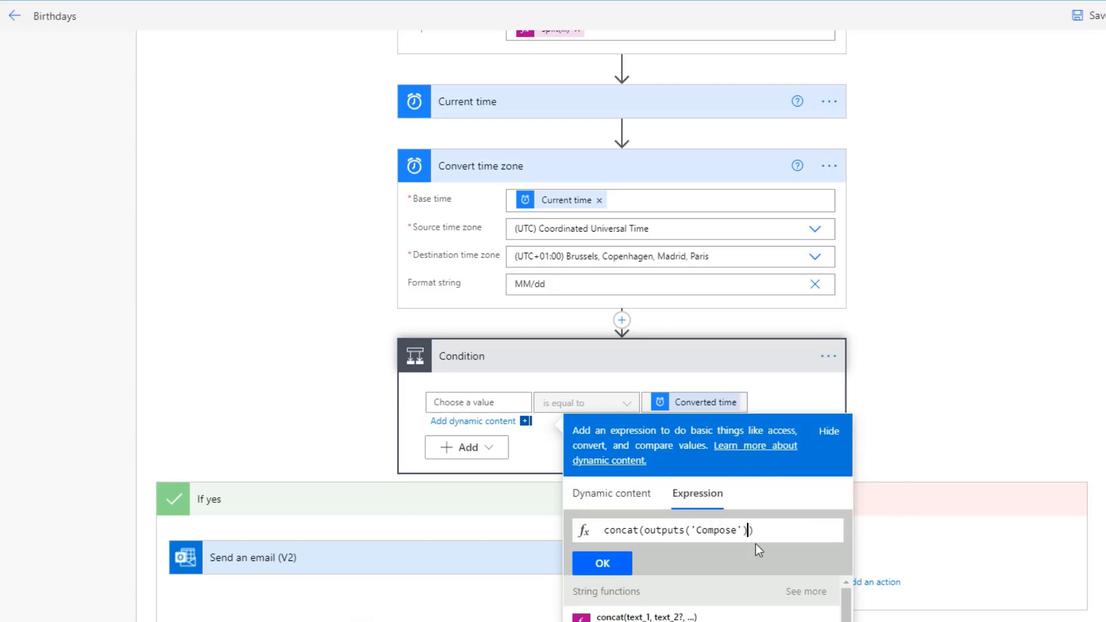
pyautogui.scroll(2, 587, 161)
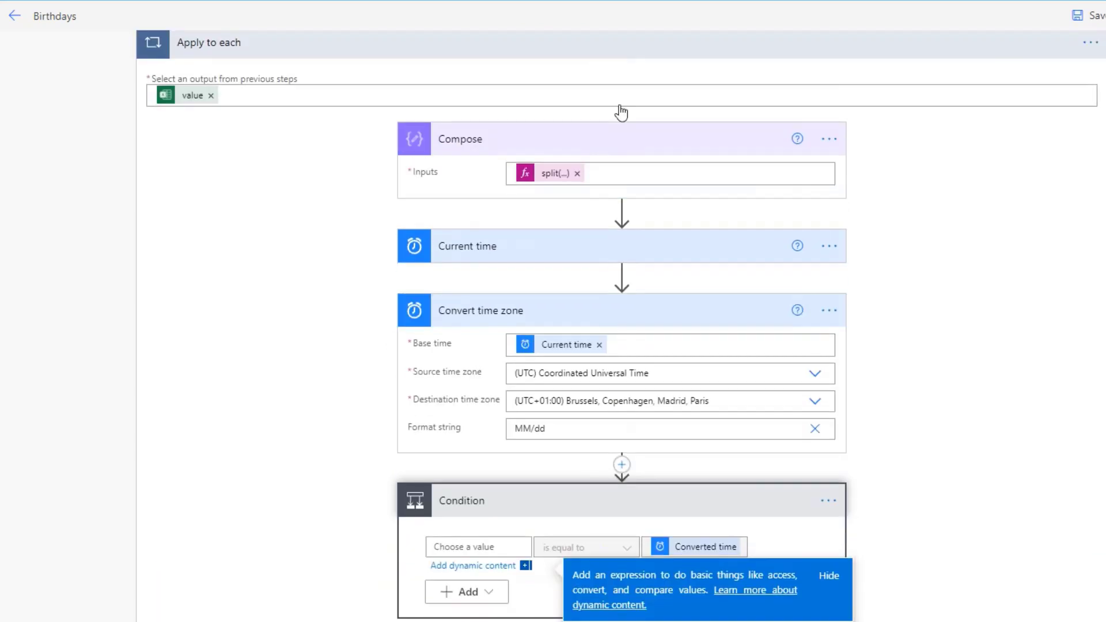
pyautogui.scroll(-3, 830, 415)
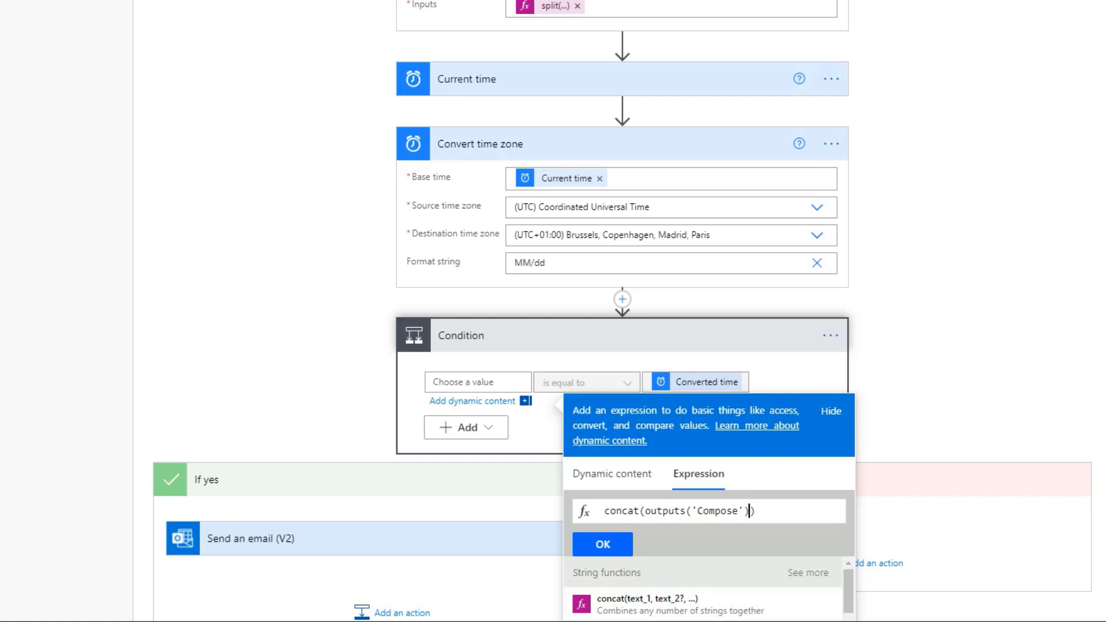
pyautogui.write('[0')
pyautogui.press('Right')
pyautogui.write(',')
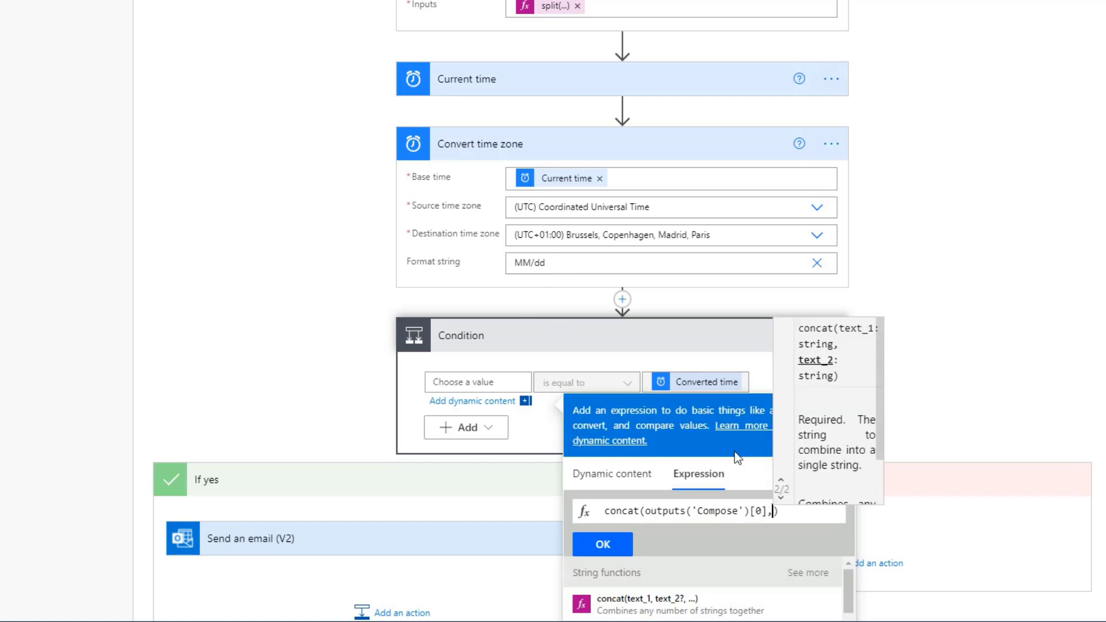
# Step: Enter '/' as the second concat argument, followed by a comma for the third argument
pyautogui.write("'")
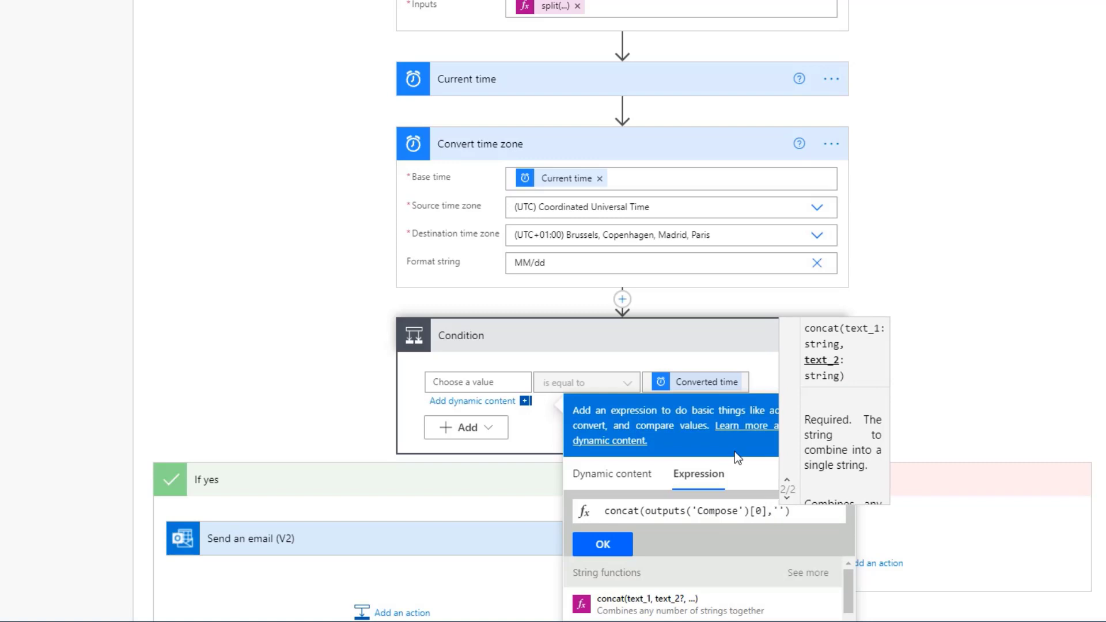
pyautogui.write('/')
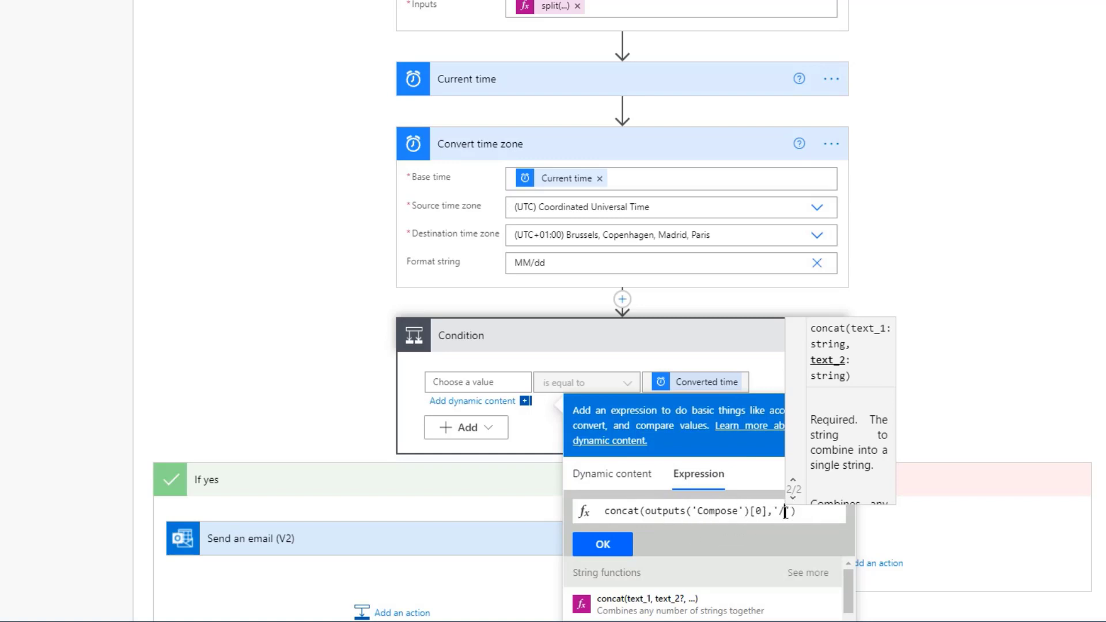
pyautogui.write(')')
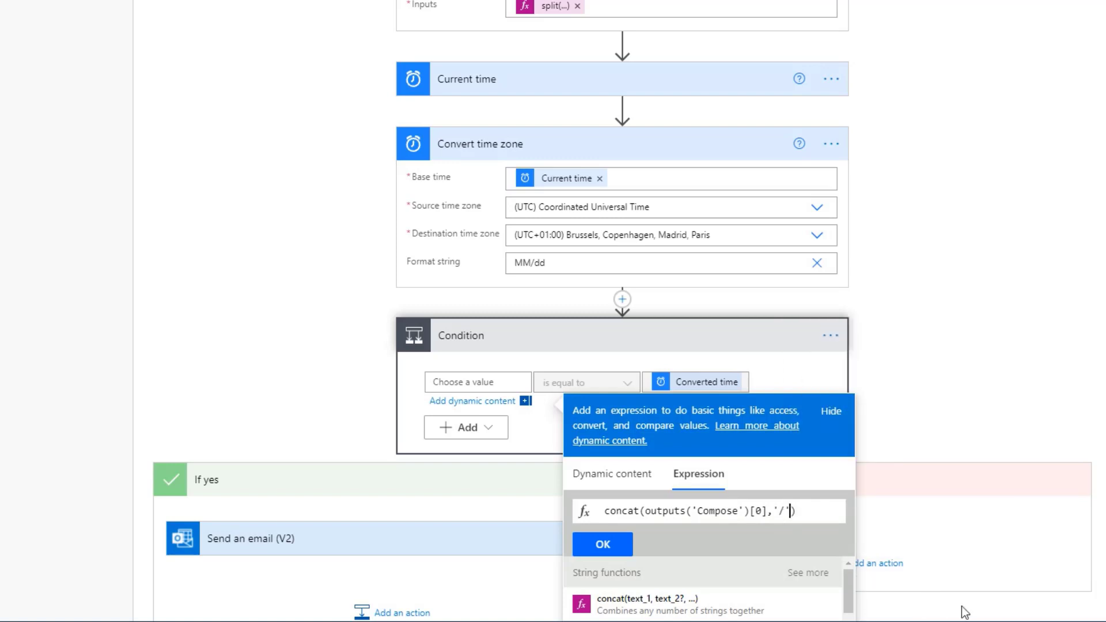
pyautogui.press('Left')
pyautogui.write(',')
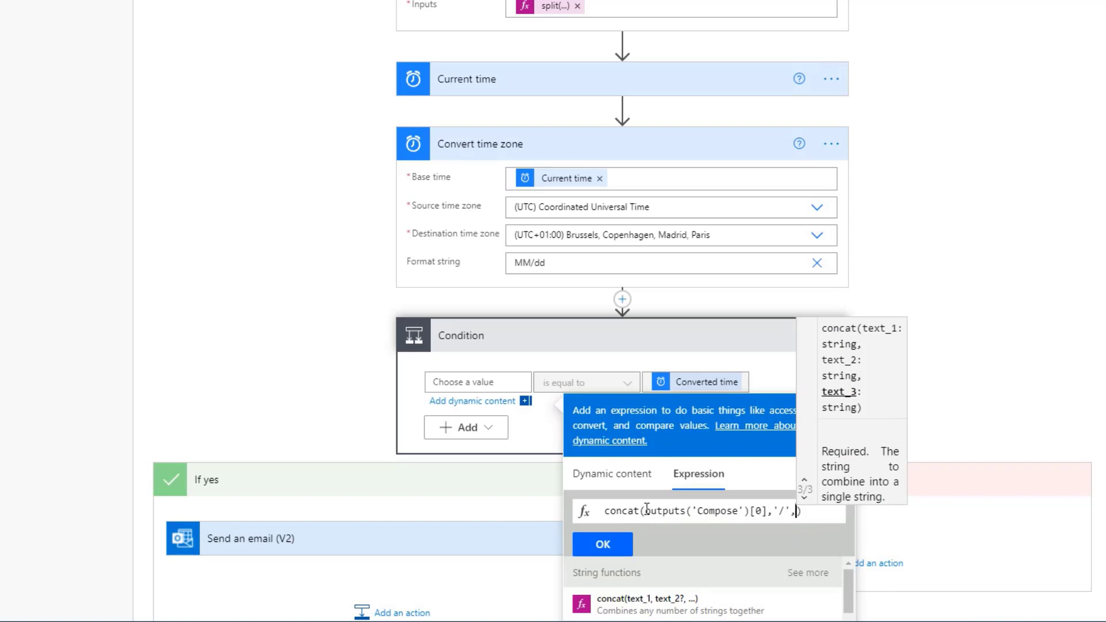
# Step: Copy outputs('Compose')[0] from the concat expression and paste it as the third argument after '/'
pyautogui.moveTo(645, 511); pyautogui.dragTo(767, 513)
pyautogui.hotkey('ctrl', 'c')
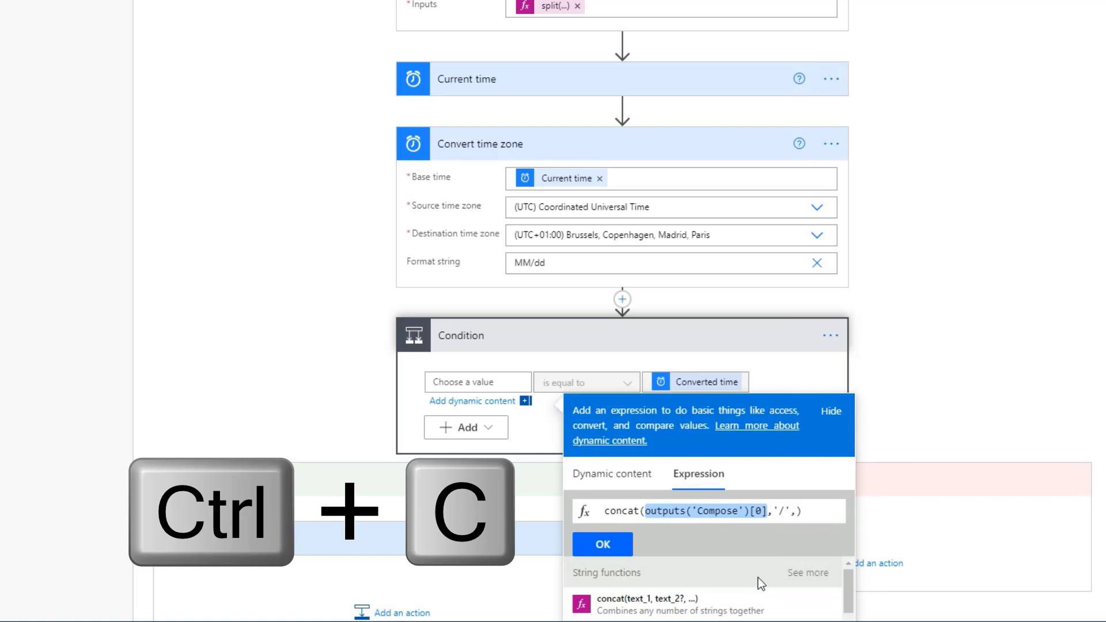
pyautogui.click(795, 512)
pyautogui.hotkey('ctrl', 'v')
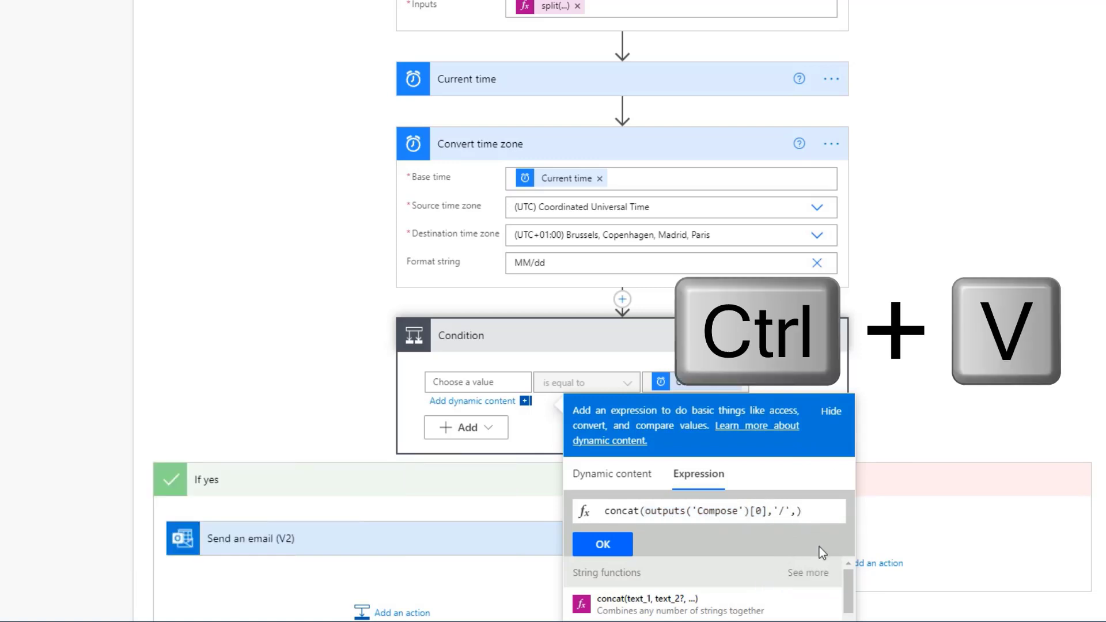
pyautogui.moveTo(817, 510); pyautogui.dragTo(814, 511)
pyautogui.click(824, 512)
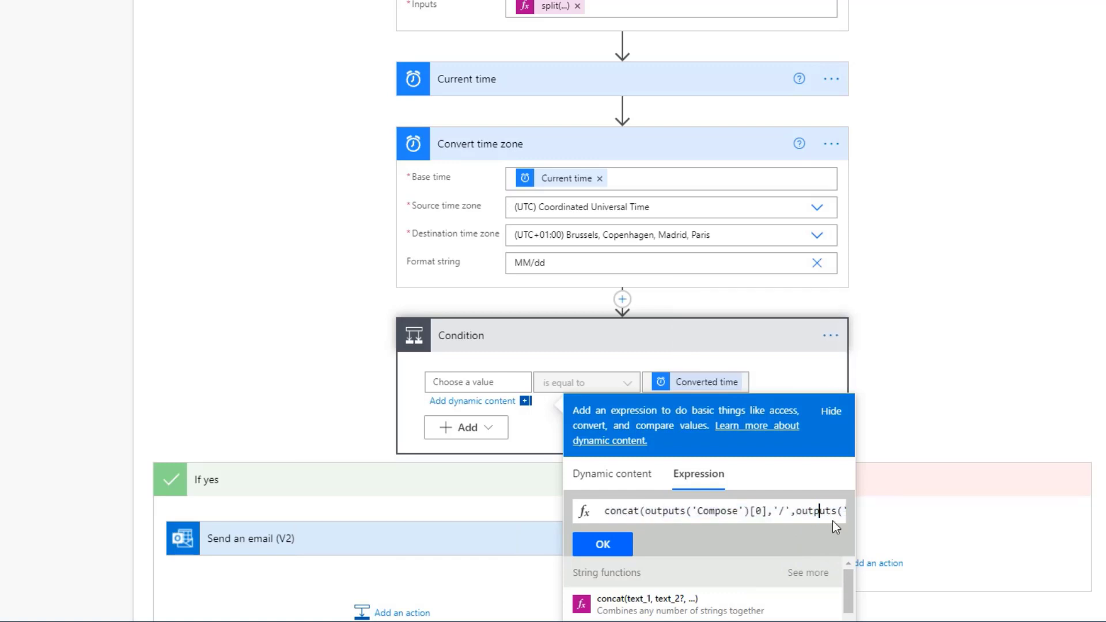
# Step: Change the third argument's index to [1] and apply the concat expression as the Condition's first operand
pyautogui.press('Right')
pyautogui.press('Right')
pyautogui.press('Right')
pyautogui.press('Right')
pyautogui.press('Right')
pyautogui.press('Right')
pyautogui.press('Right')
pyautogui.press('Right')
pyautogui.press('Right')
pyautogui.press('Right')
pyautogui.press('Right')
pyautogui.press('Right')
pyautogui.press('Right')
pyautogui.press('Right')
pyautogui.press('Right')
pyautogui.press('Right')
pyautogui.press('Right')
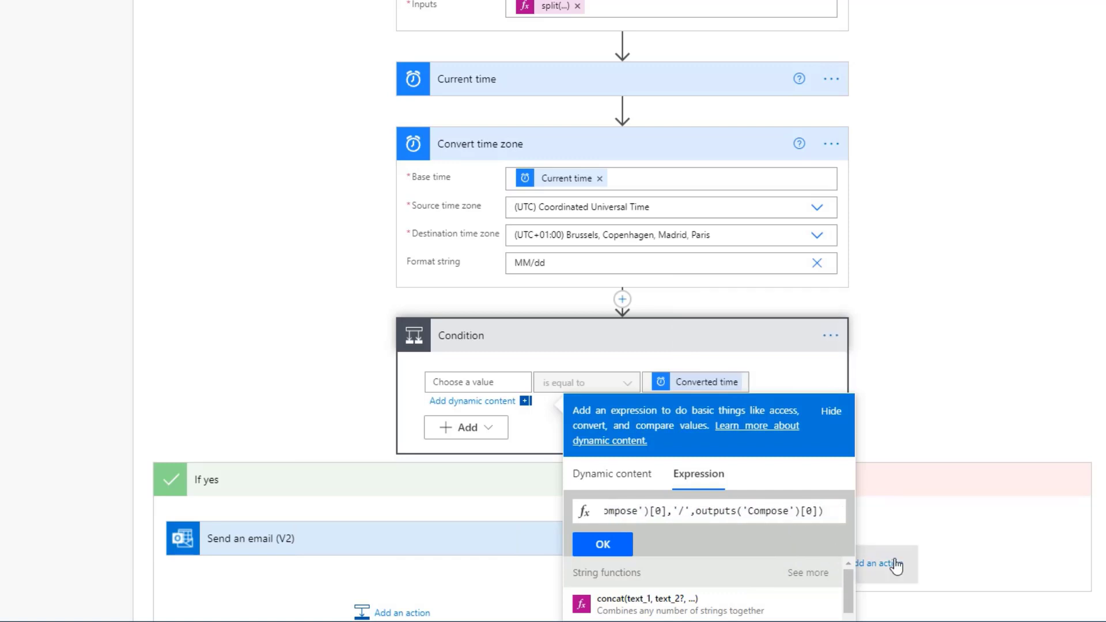
pyautogui.press('BackSpace')
pyautogui.write('1')
pyautogui.click(597, 553)
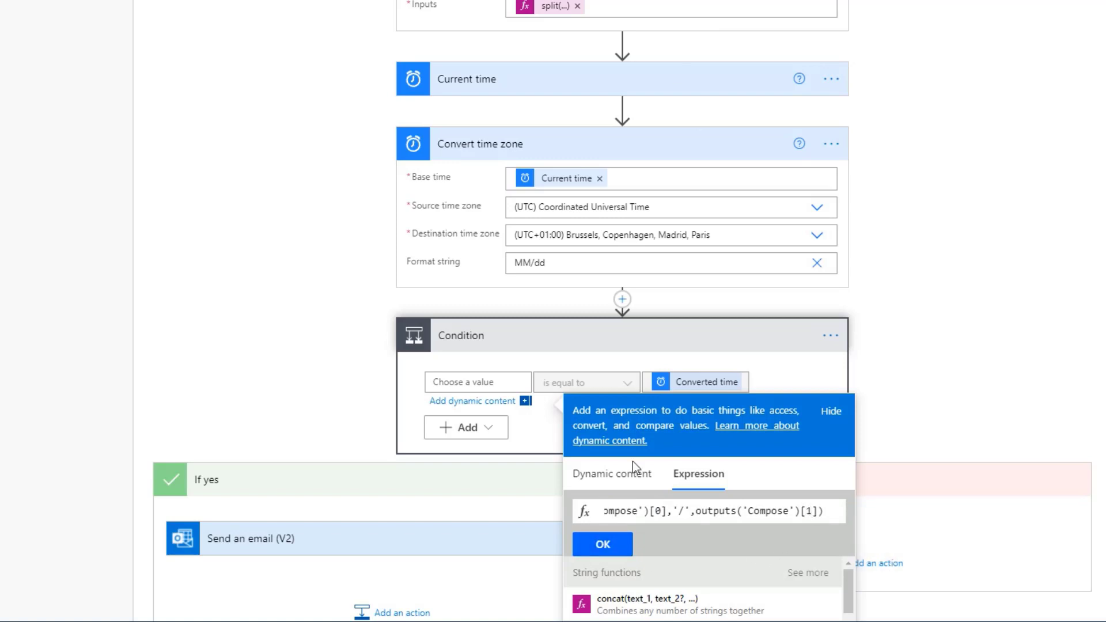
pyautogui.click(613, 546)
pyautogui.click(629, 502)
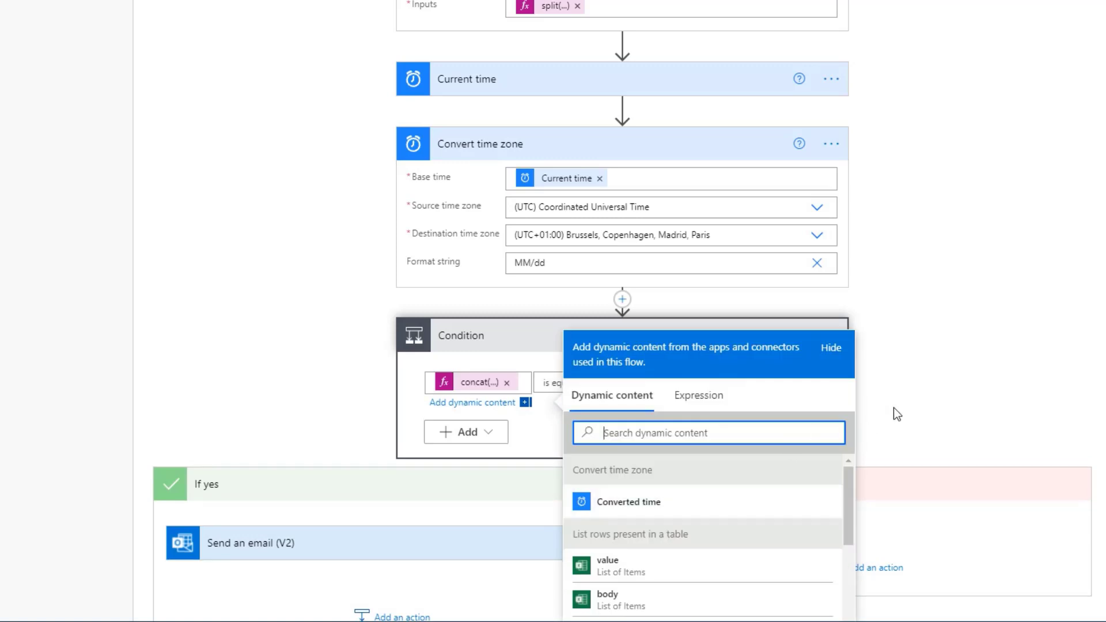
pyautogui.click(895, 407)
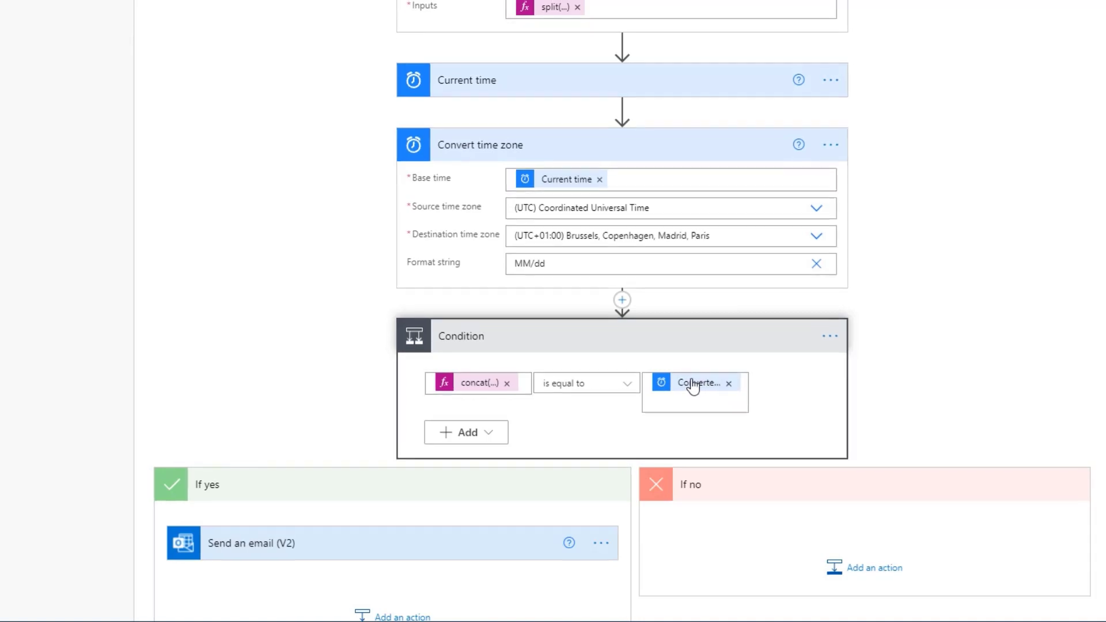
# Step: Switch to Excel to check the birthdays table and its Status column, and return to the flow in Power Automate
pyautogui.scroll(-3, 693, 388)
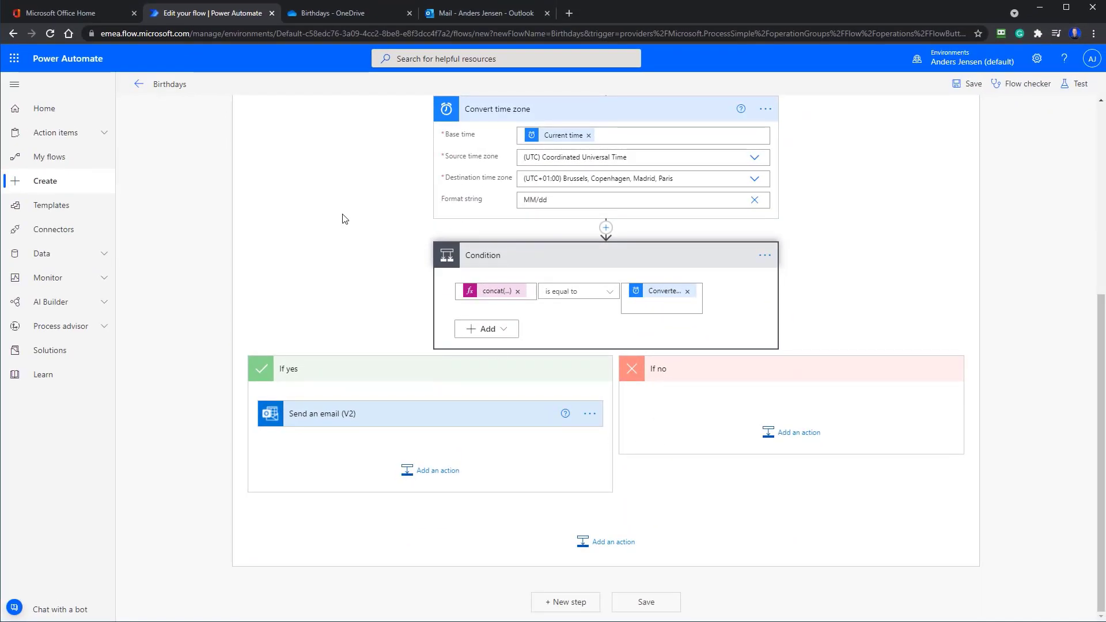
pyautogui.hotkey('alt', 'Tab')
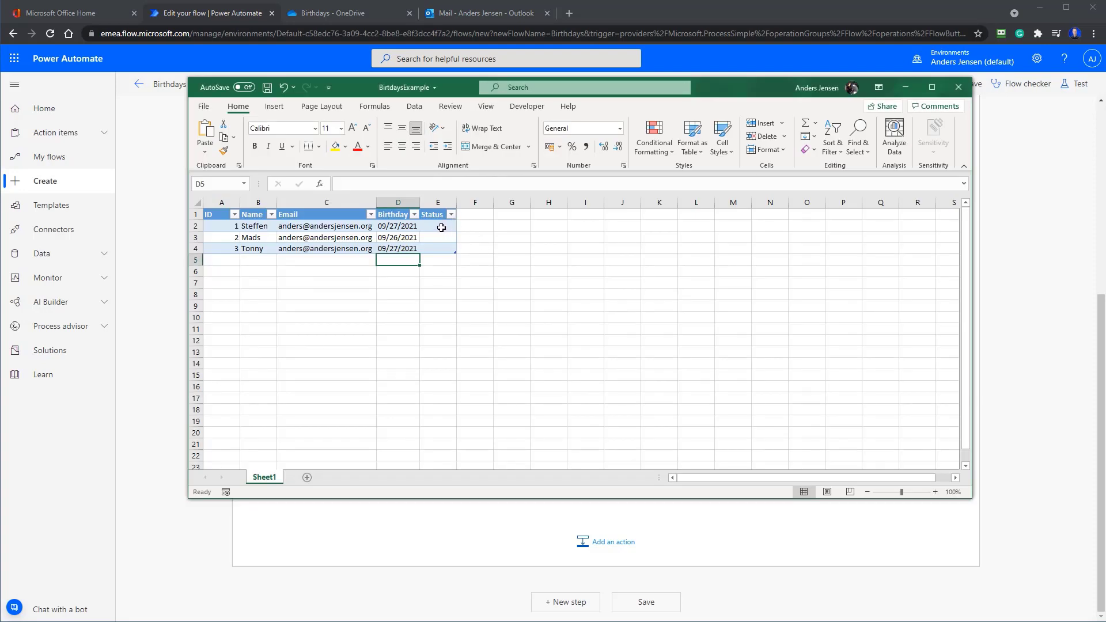
pyautogui.click(659, 8)
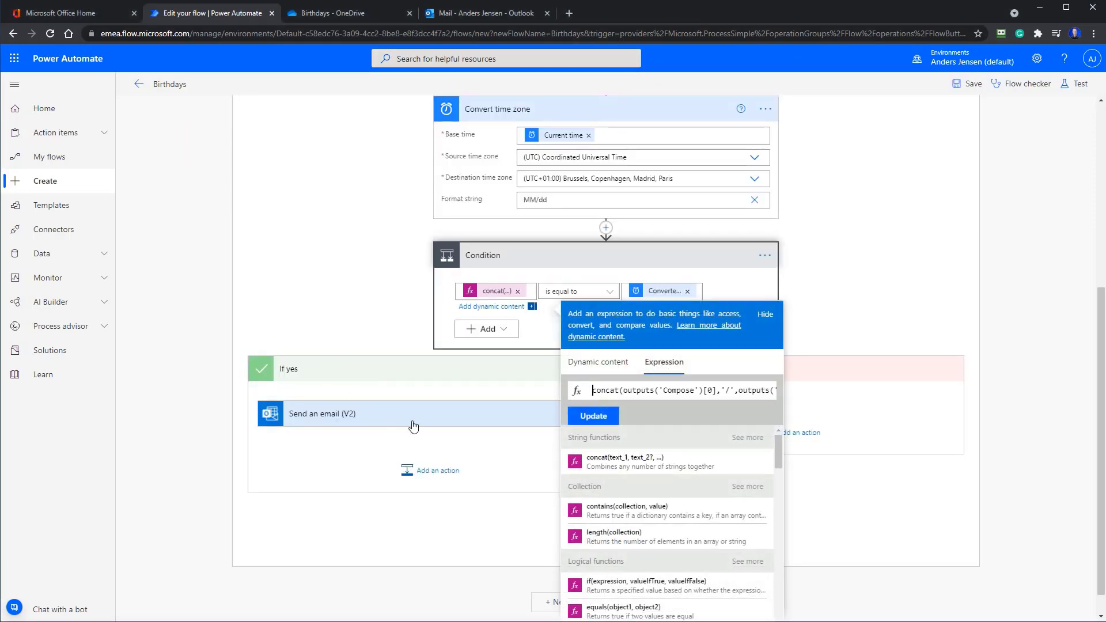
pyautogui.click(219, 469)
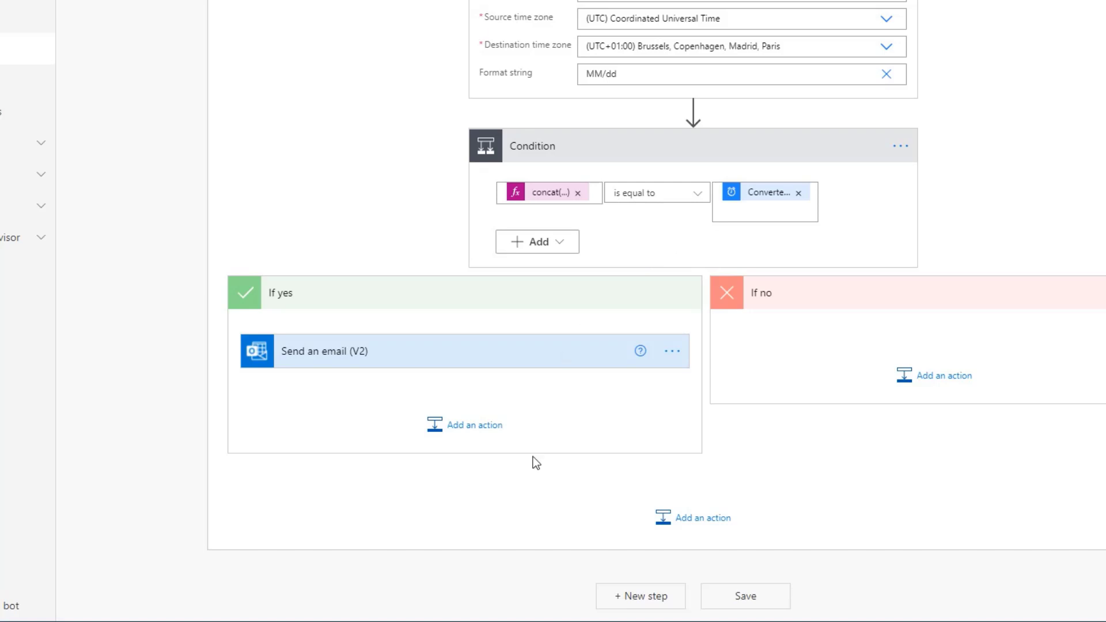
# Step: Add the Excel Online (Business) action Update a row after Send an email (V2) in the If yes branch
pyautogui.click(476, 427)
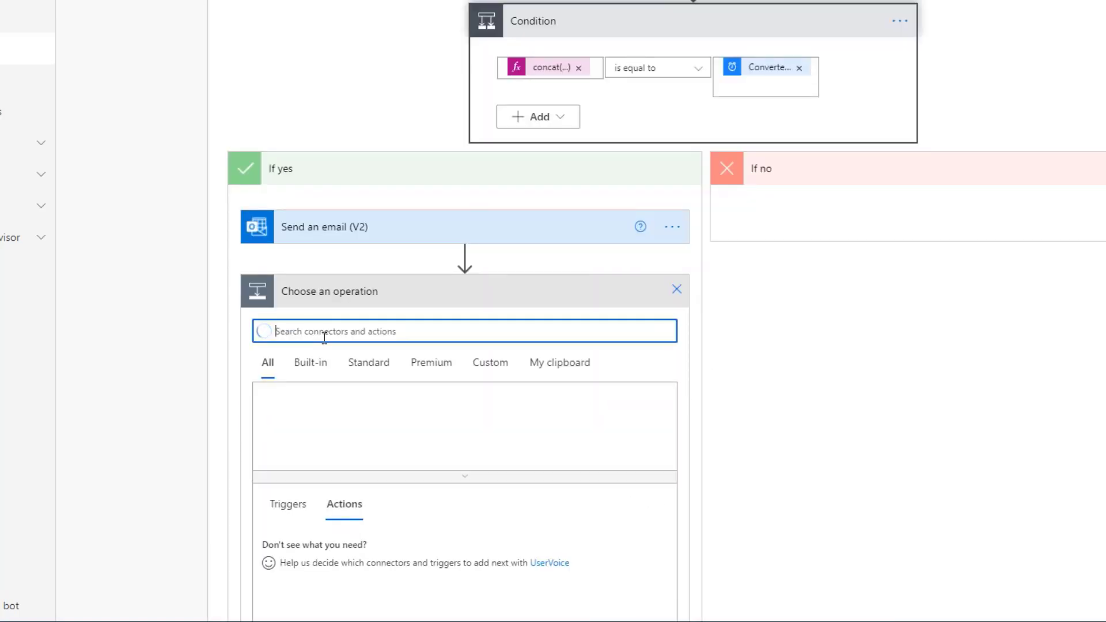
pyautogui.write('excel')
pyautogui.scroll(-3, 440, 499)
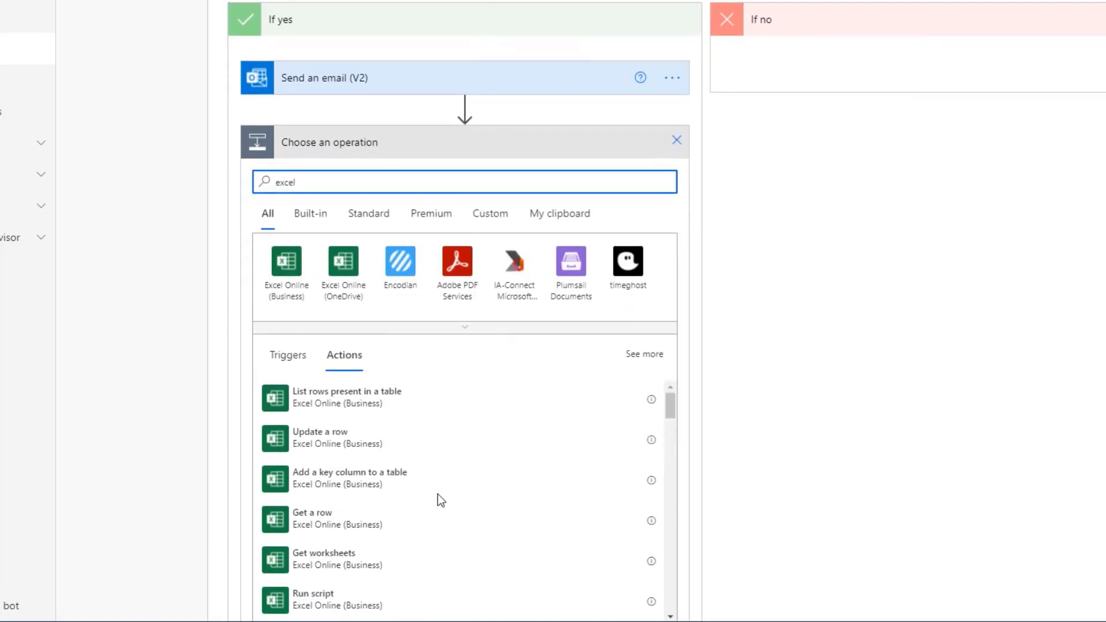
pyautogui.click(346, 443)
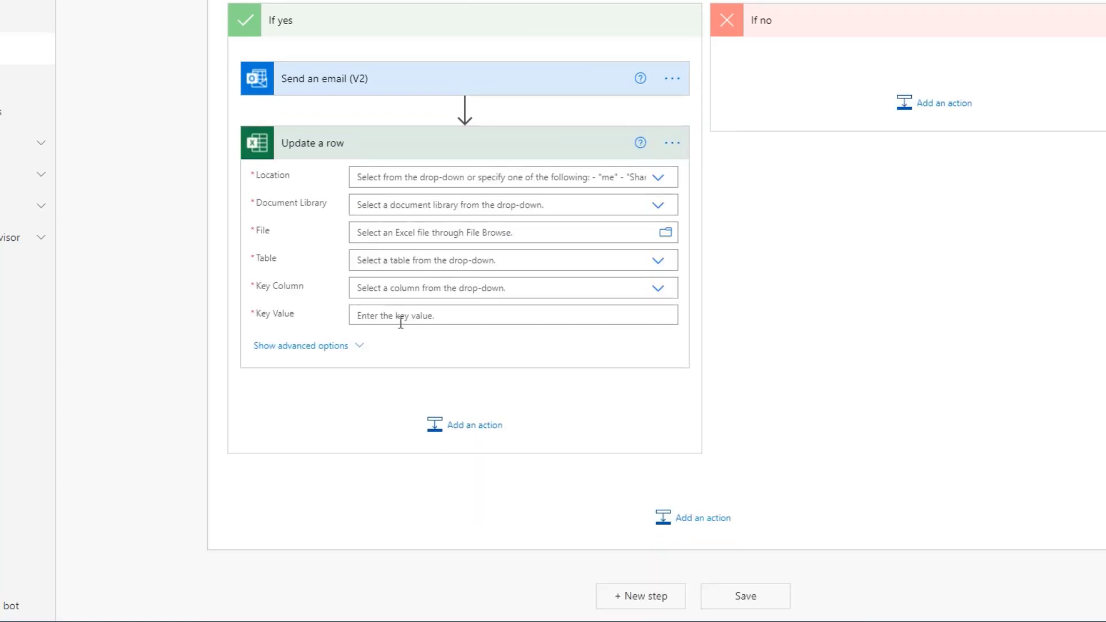
# Step: Set the Update a row location to OneDrive for Business and its document library to OneDrive
pyautogui.click(659, 179)
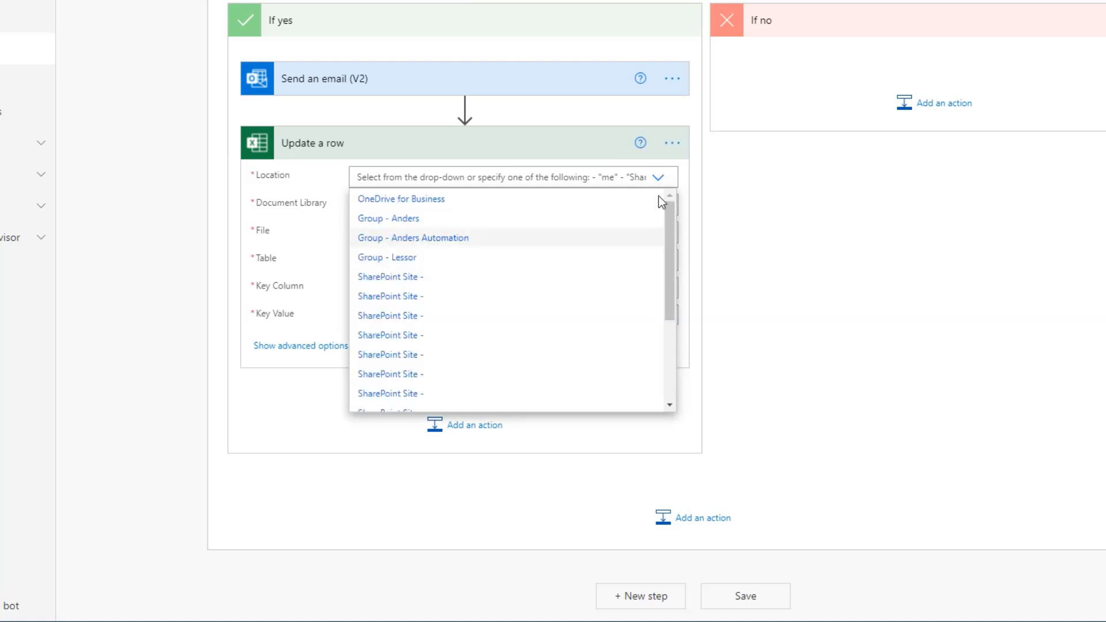
pyautogui.click(398, 199)
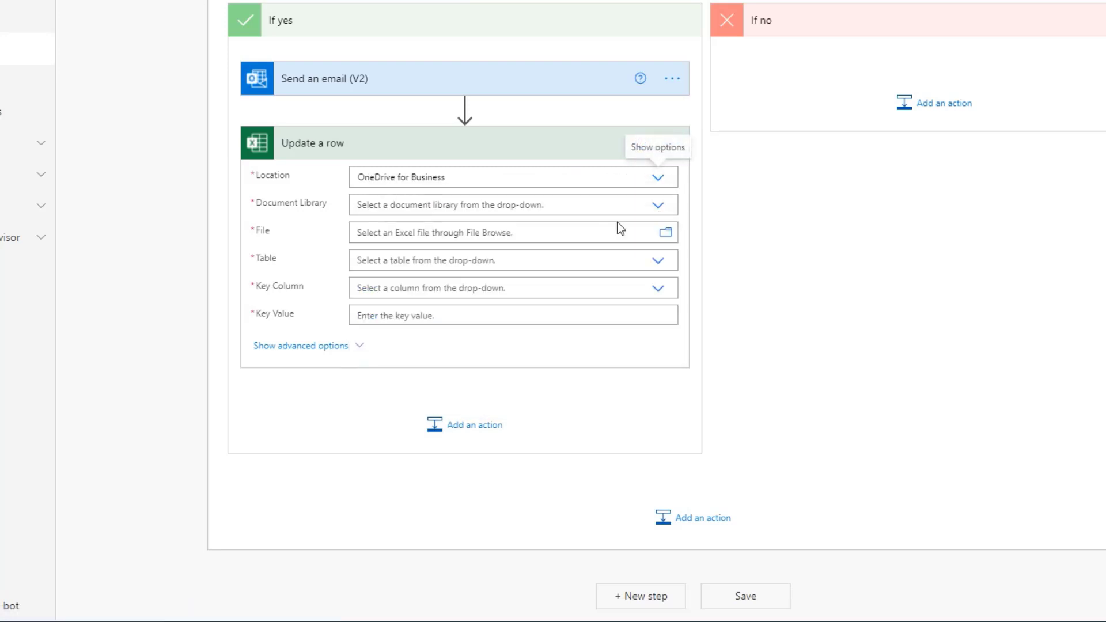
pyautogui.click(659, 206)
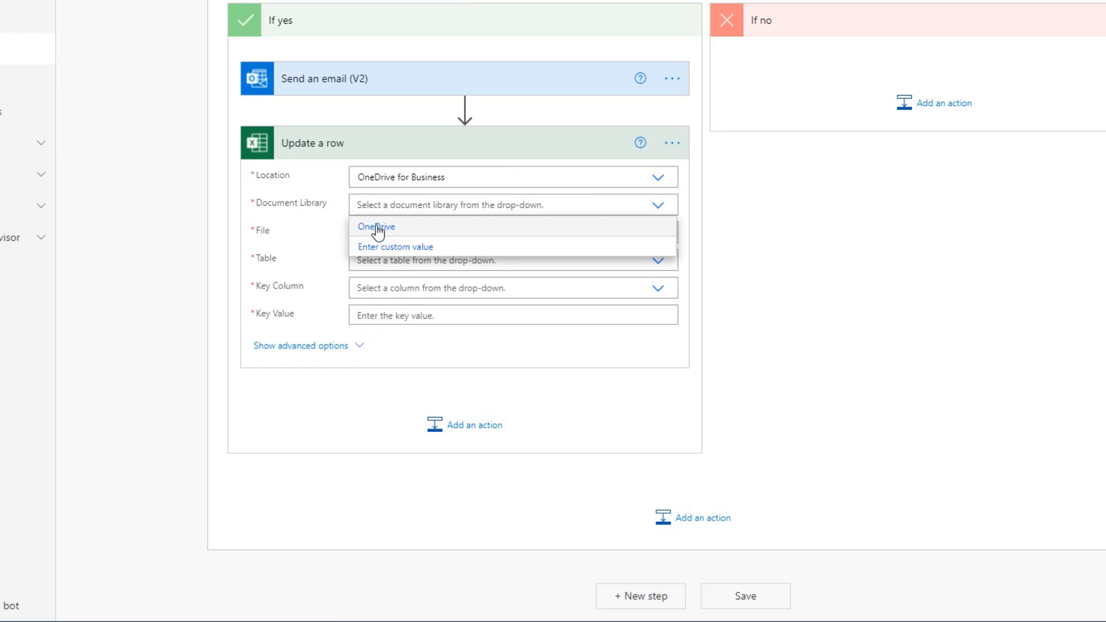
pyautogui.click(378, 228)
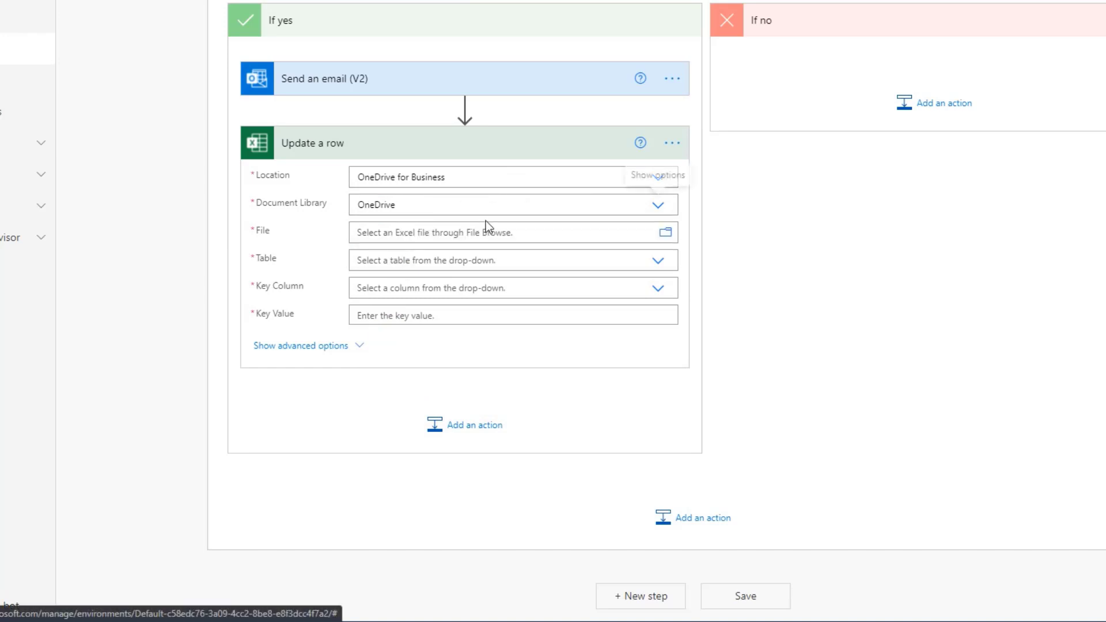
# Step: Choose BirtdaysExample.xlsx from the Birthdays folder as the file to update and Birthdays as its table
pyautogui.click(665, 234)
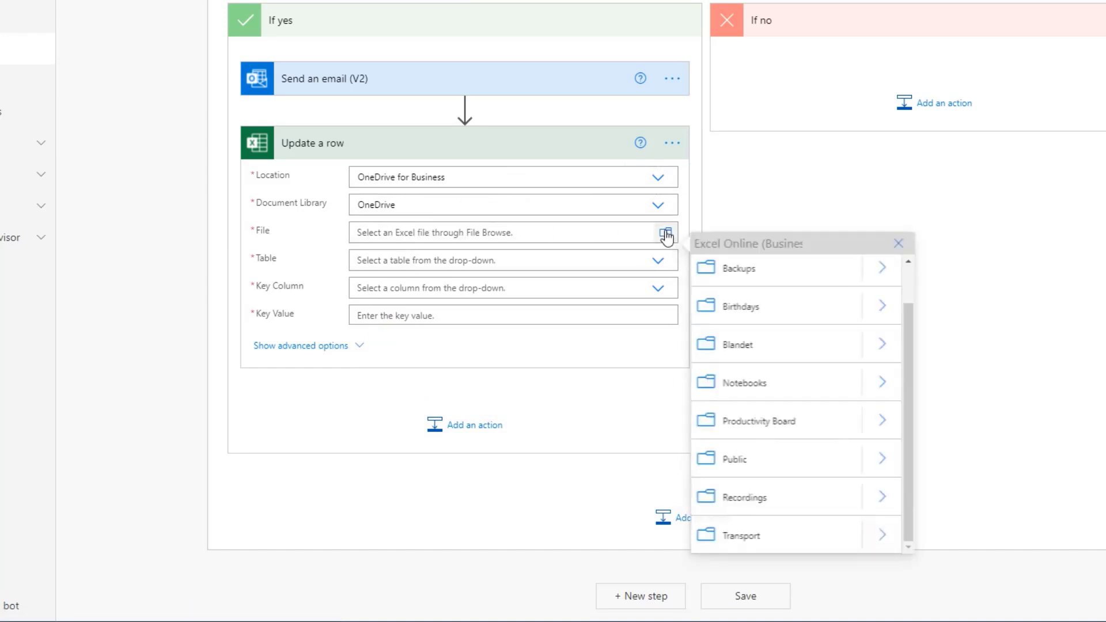
pyautogui.click(885, 310)
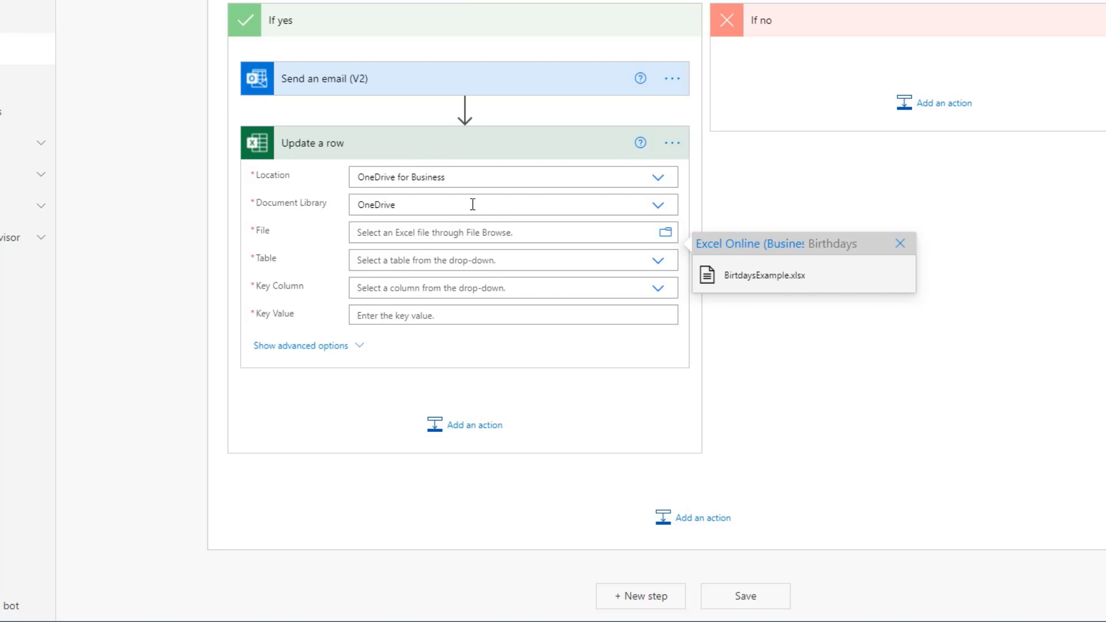
pyautogui.click(773, 277)
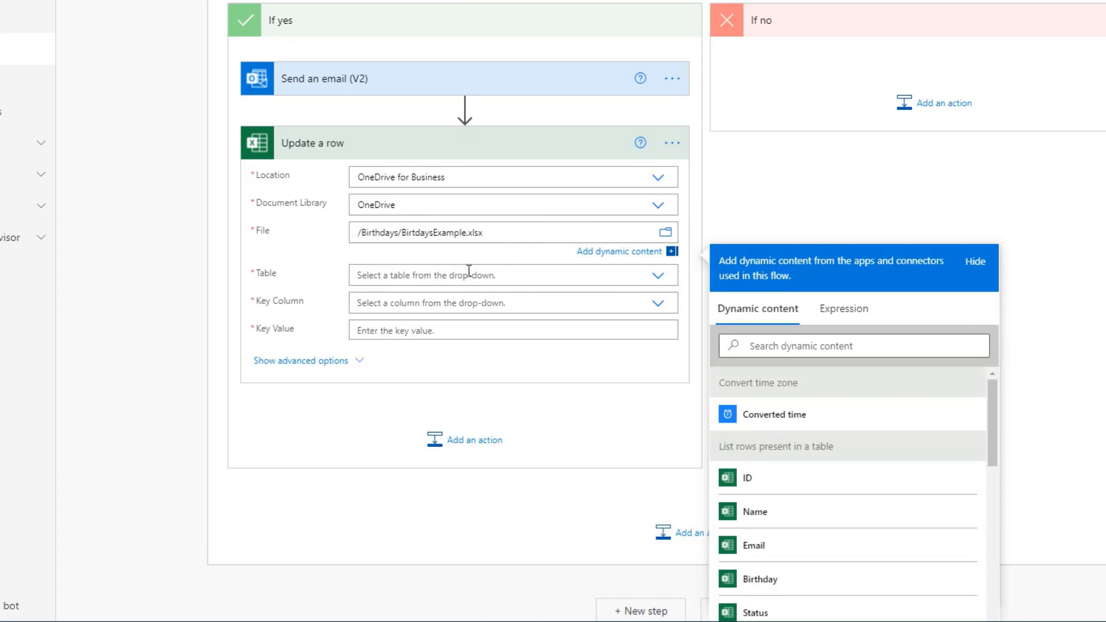
pyautogui.click(658, 276)
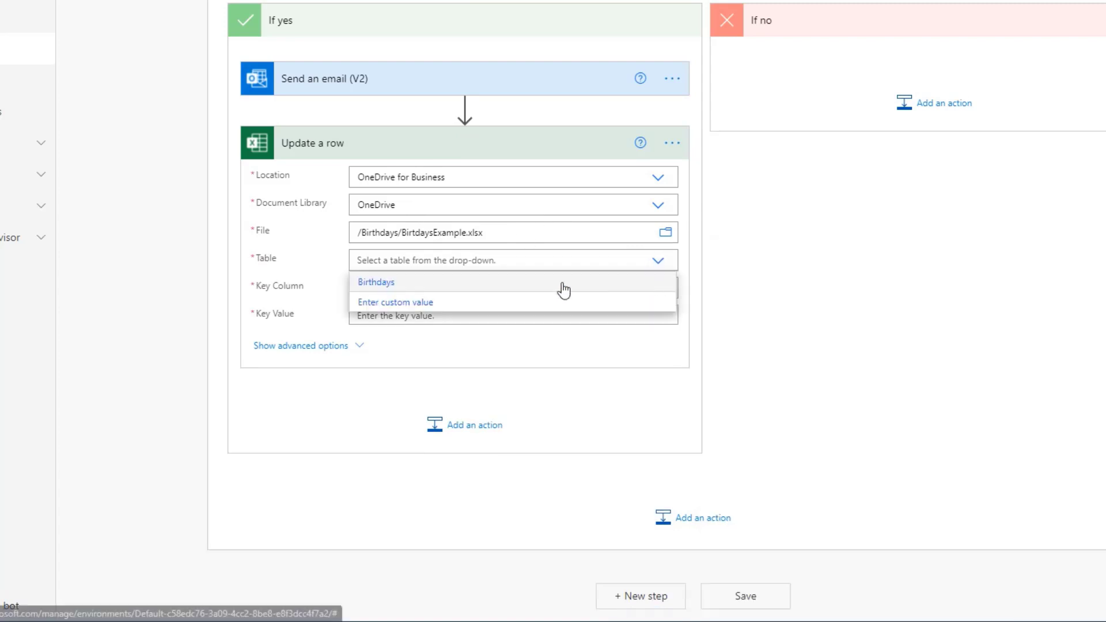
pyautogui.click(409, 285)
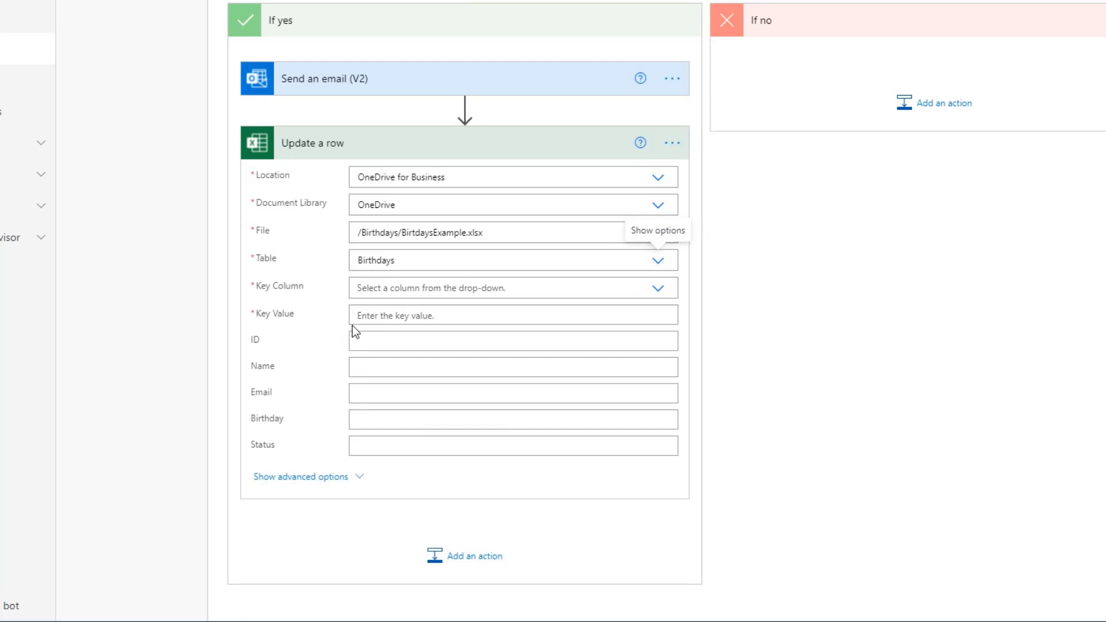
# Step: Set the key column to ID and use the ID dynamic content from List rows present in a table as the key value
pyautogui.click(659, 289)
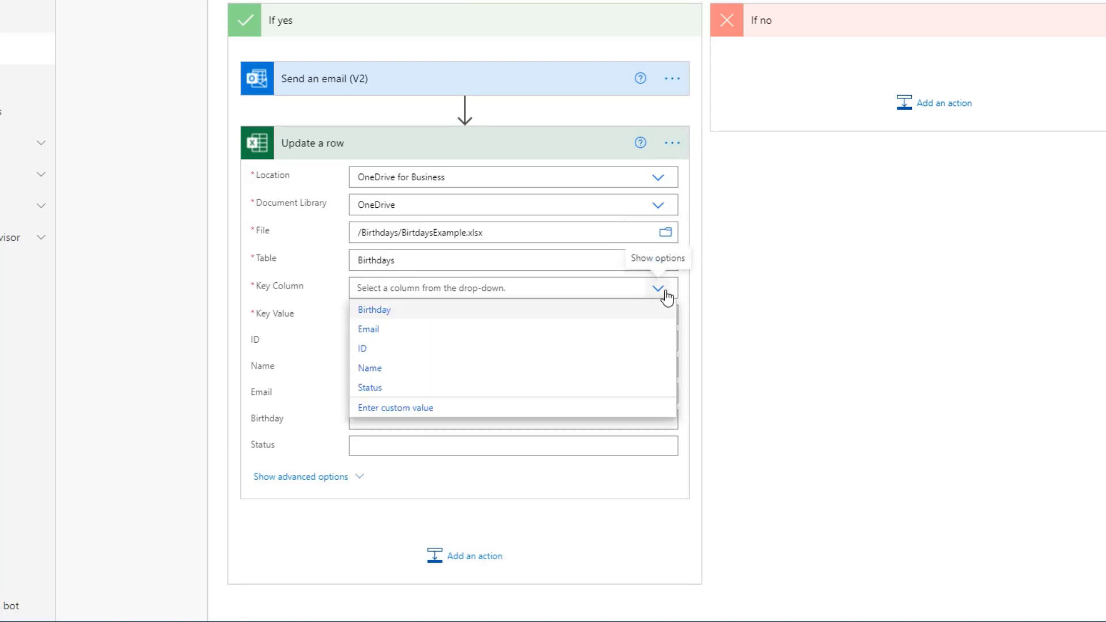
pyautogui.click(364, 351)
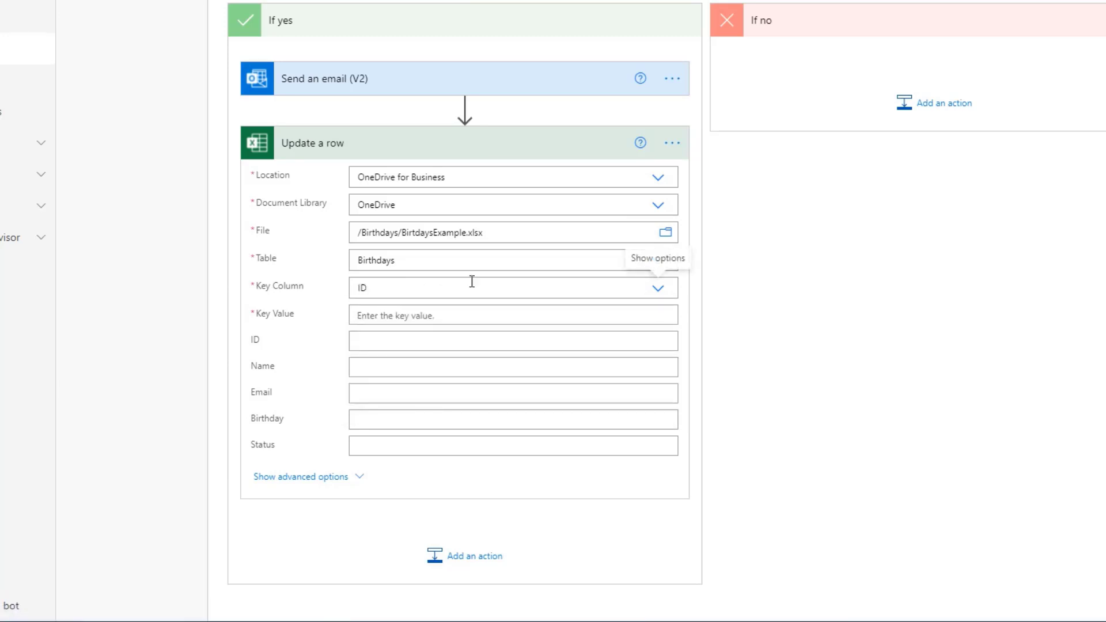
pyautogui.scroll(5, 590, 282)
pyautogui.scroll(-4, 568, 523)
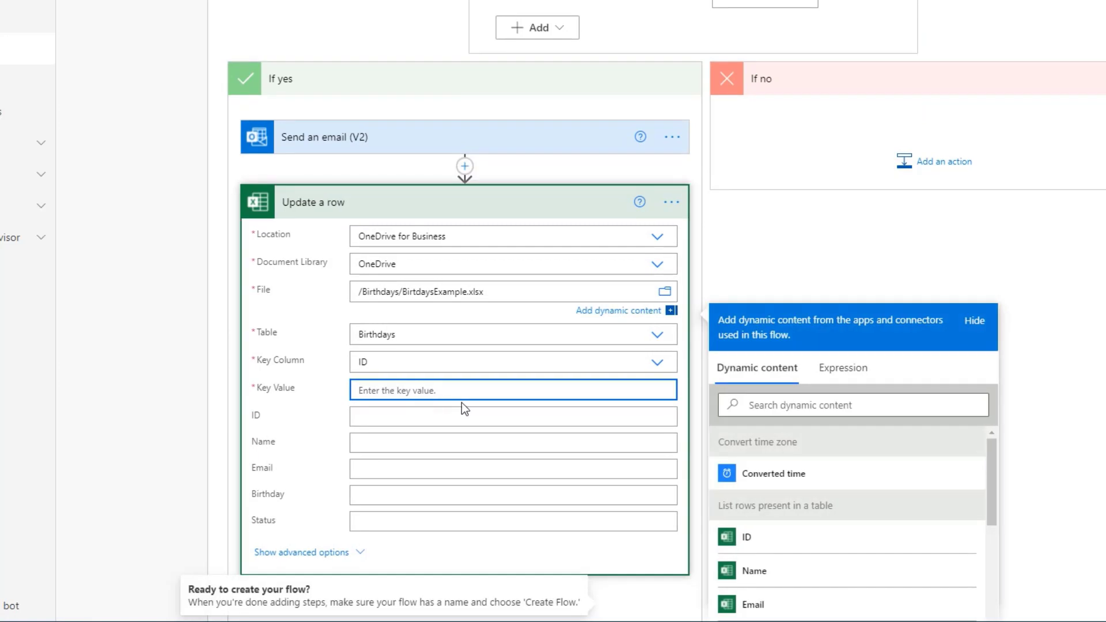
pyautogui.scroll(8, 628, 332)
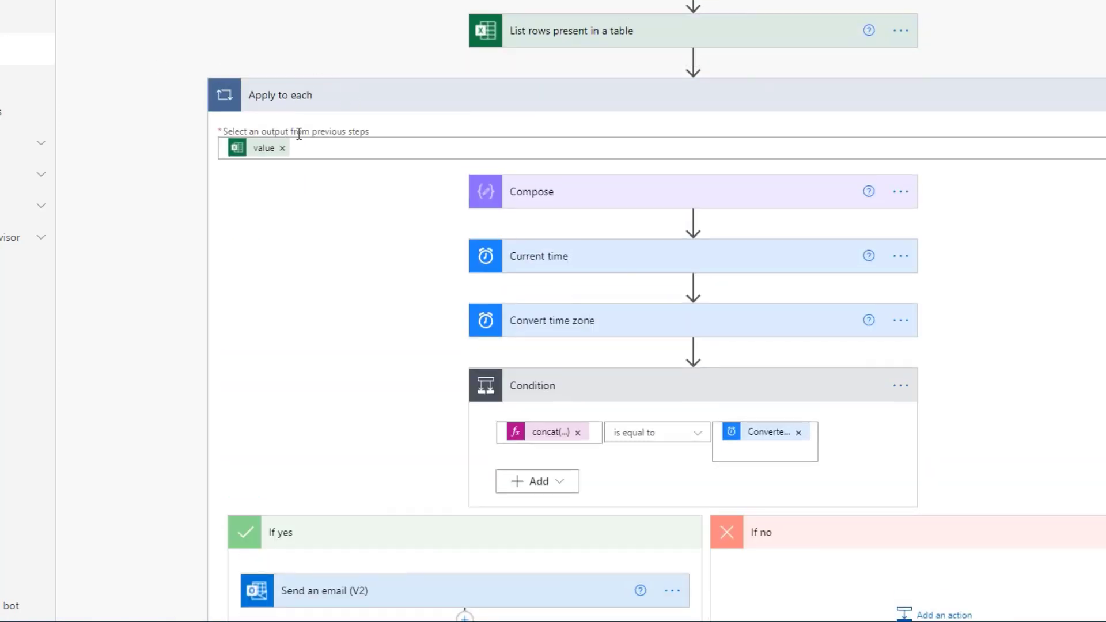
pyautogui.scroll(-8, 329, 233)
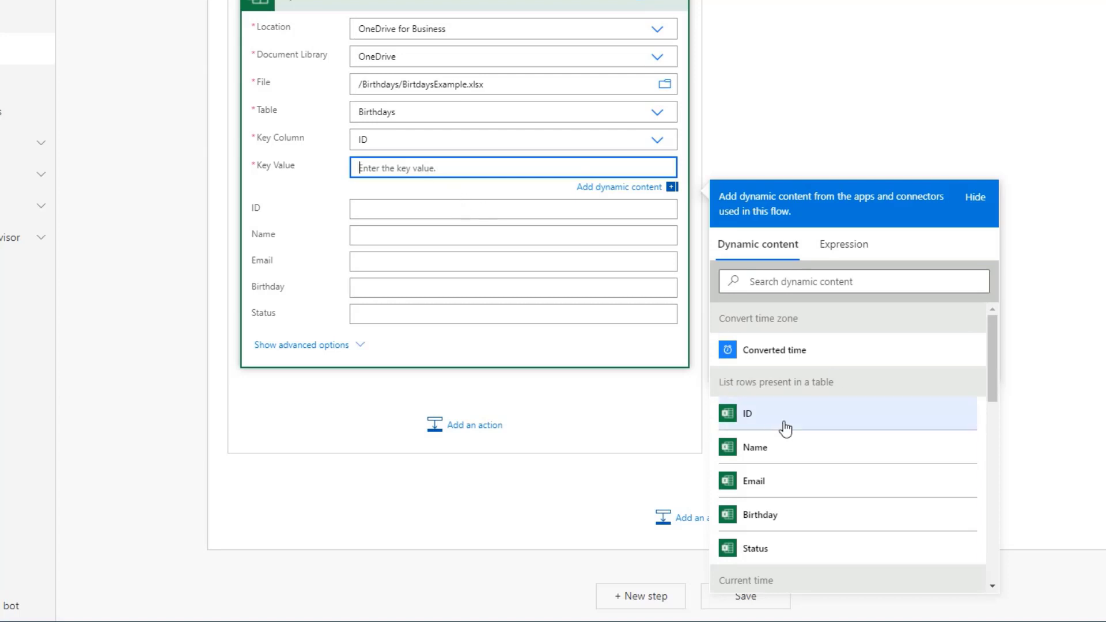
pyautogui.click(620, 189)
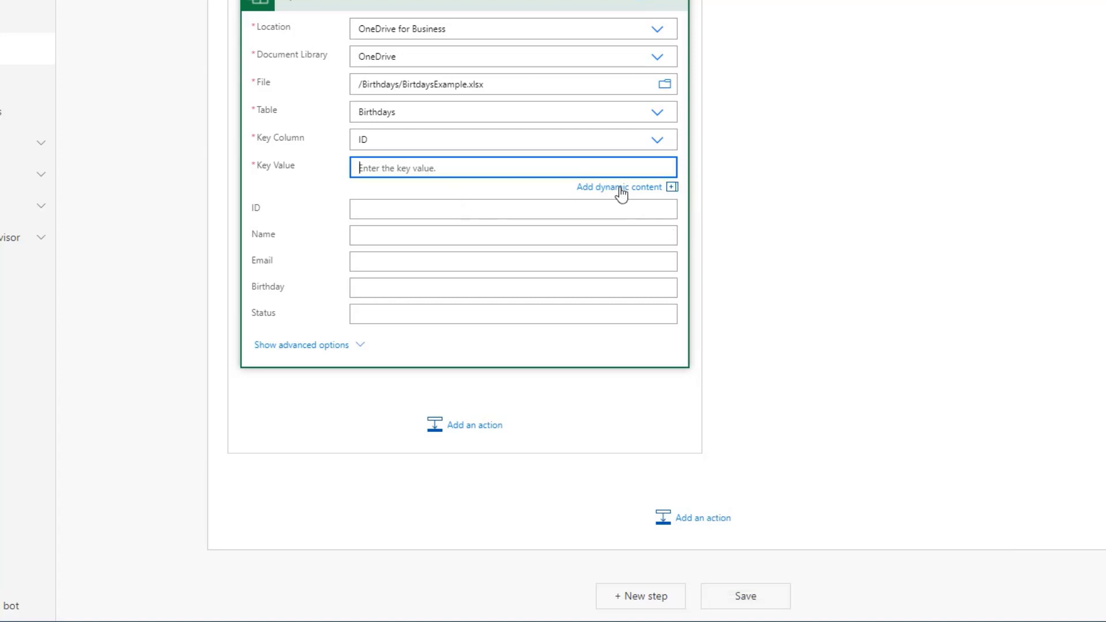
pyautogui.click(619, 189)
pyautogui.click(750, 415)
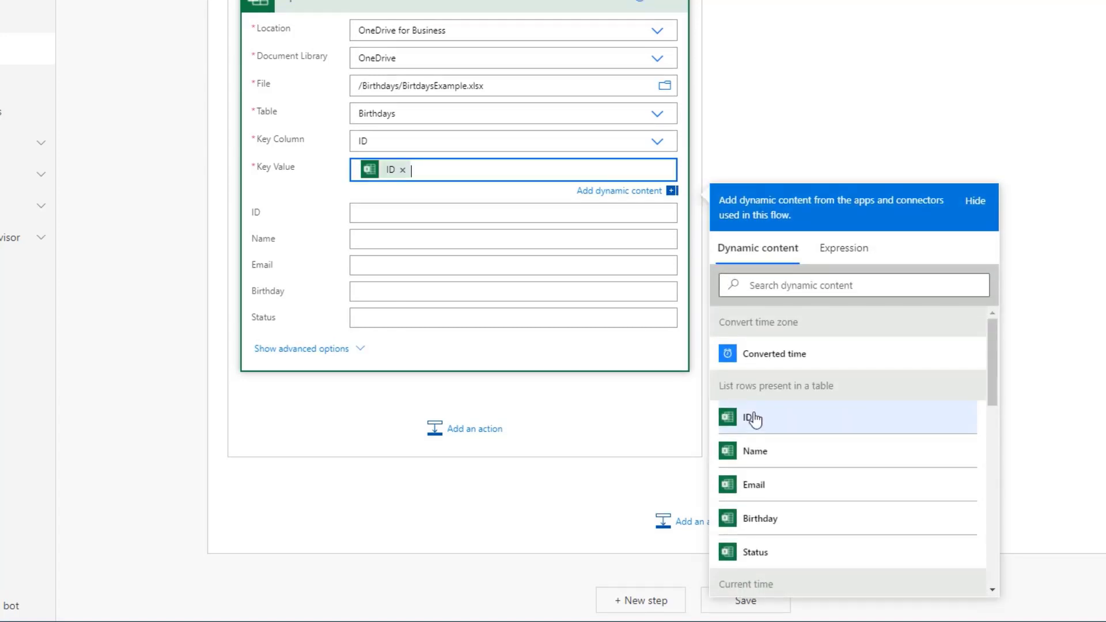
# Step: Set the Status value in Update a row to Sent
pyautogui.click(389, 316)
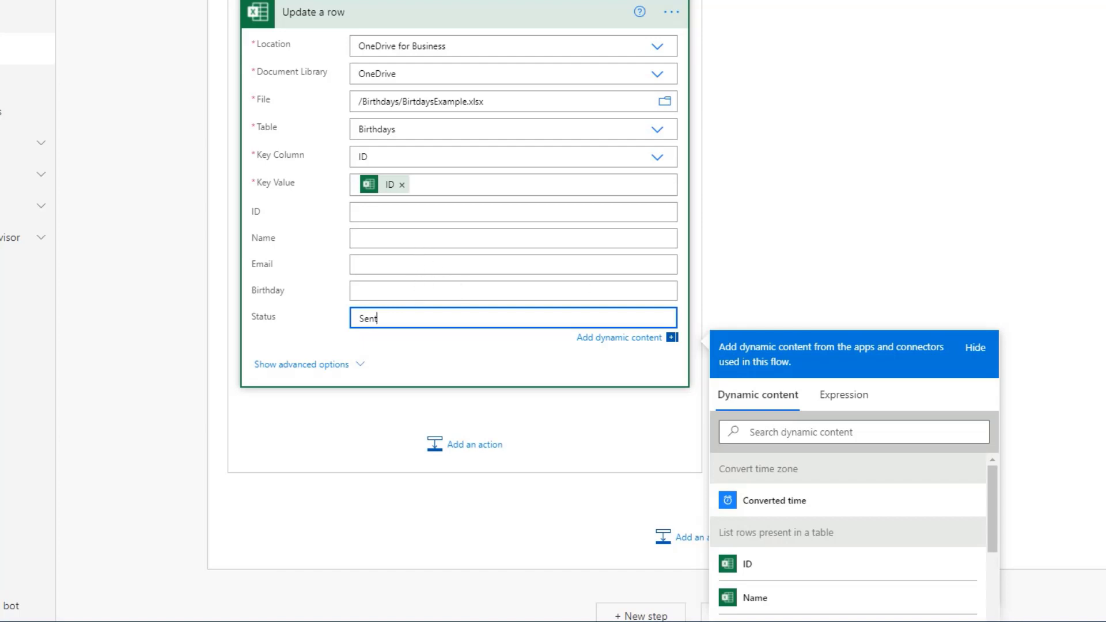
pyautogui.click(1096, 226)
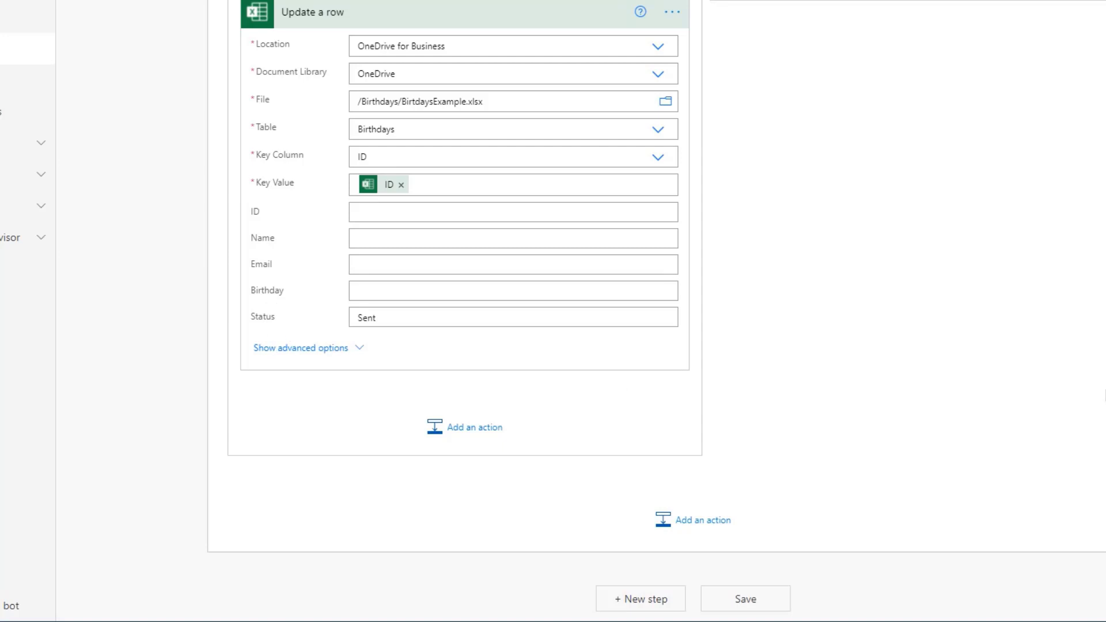
# Step: Save the Birthdays flow and open its test options
pyautogui.scroll(9, 1105, 393)
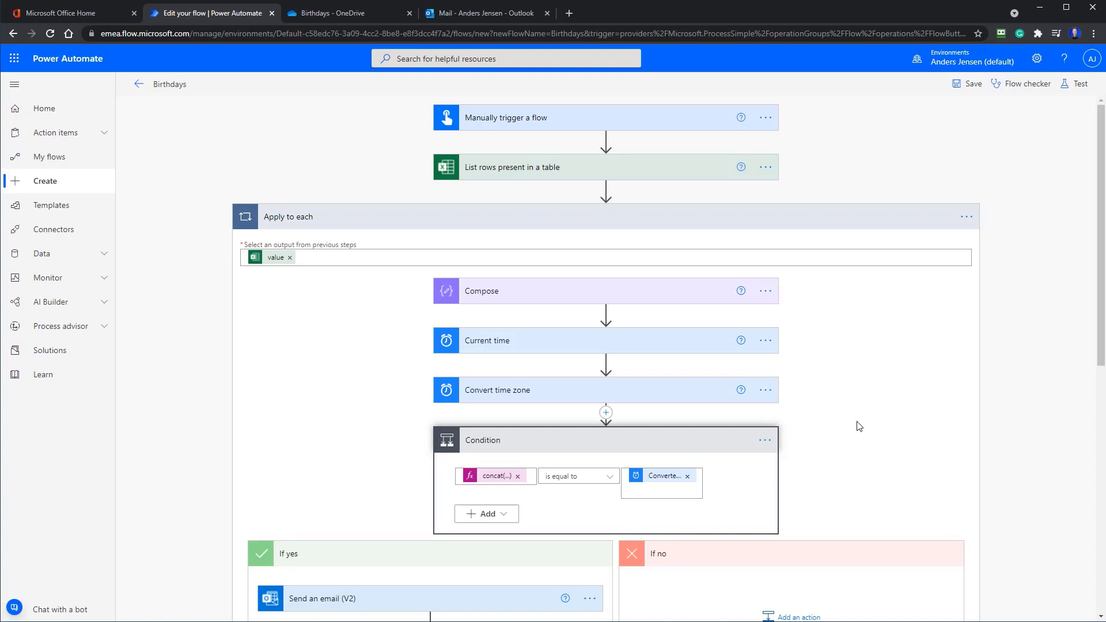
pyautogui.click(962, 86)
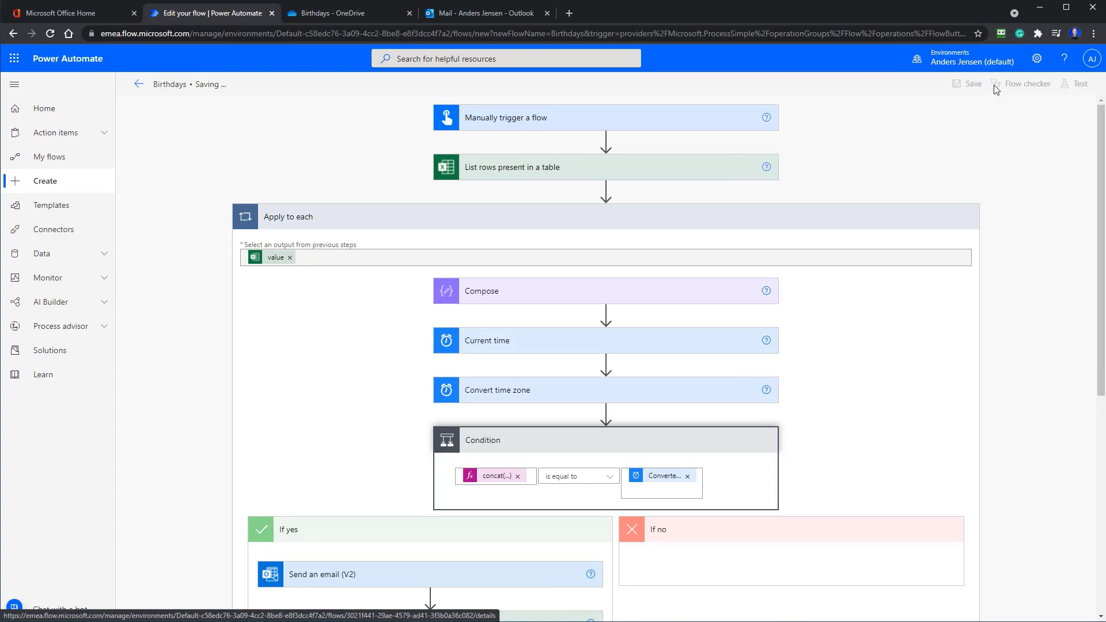
pyautogui.click(1074, 86)
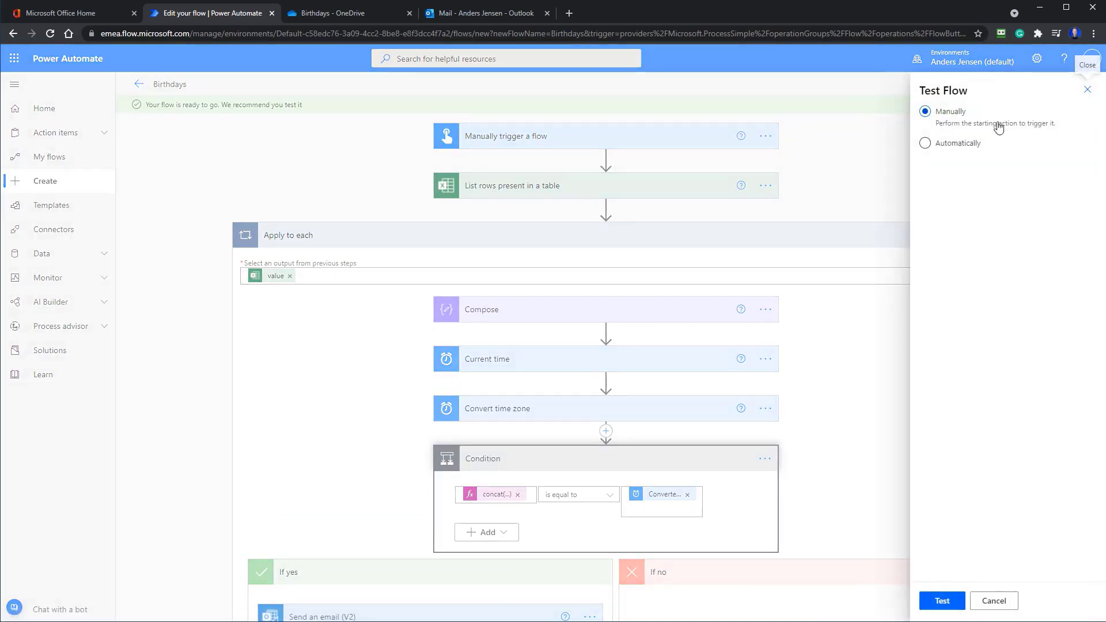
# Step: Run a manual test of the Birthdays flow
pyautogui.click(954, 595)
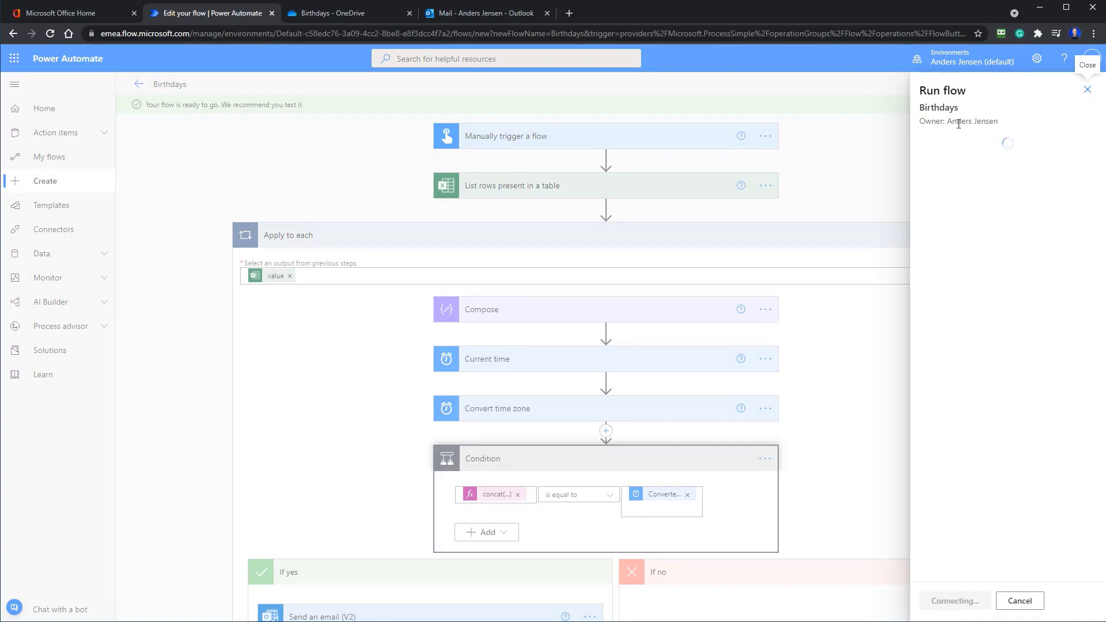
pyautogui.click(955, 604)
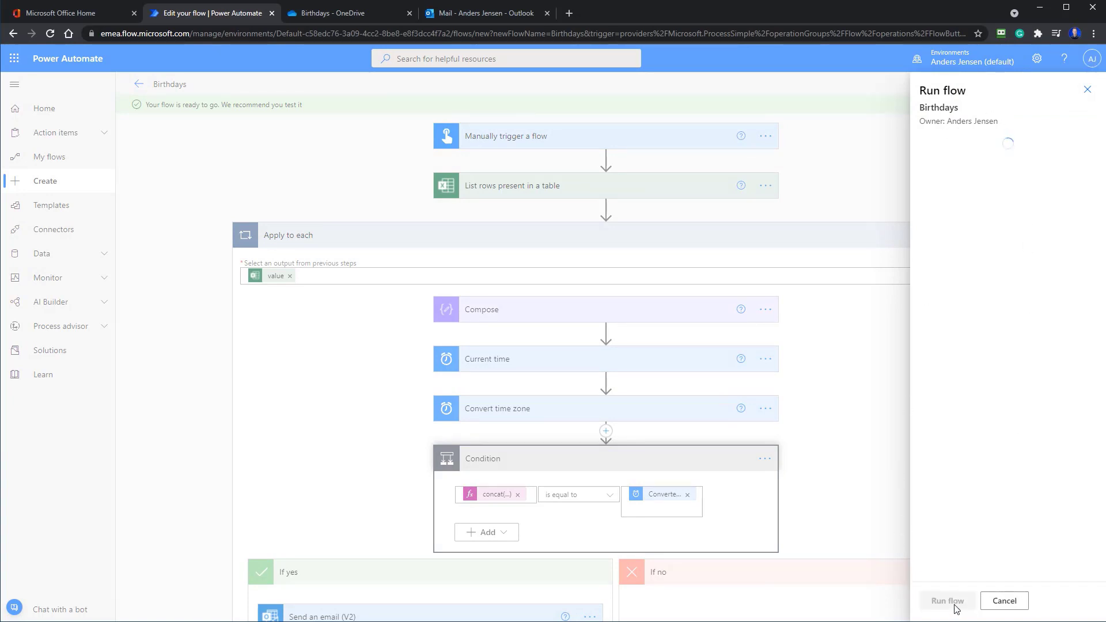
pyautogui.click(954, 605)
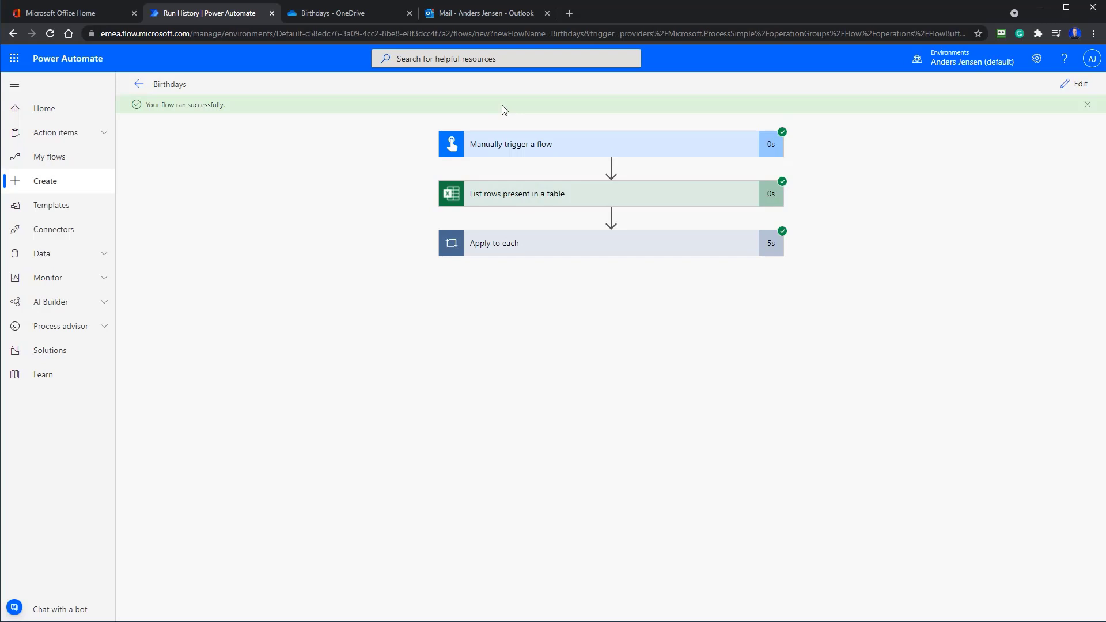
# Step: Switch to Outlook and read the two newest Happy Birthday emails in the inbox
pyautogui.click(450, 14)
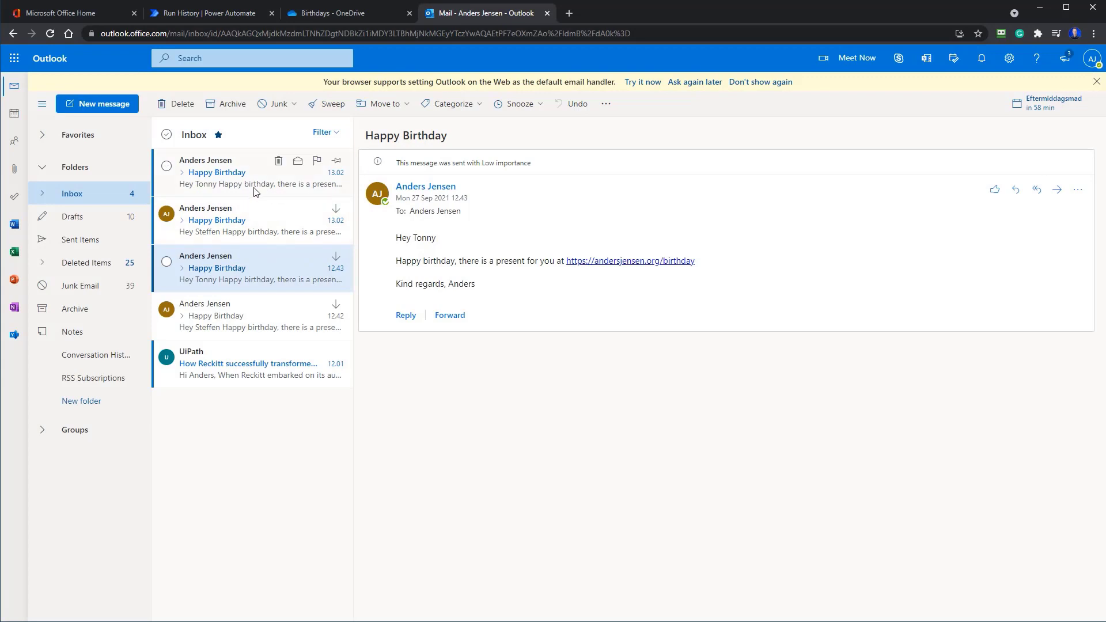
pyautogui.click(217, 229)
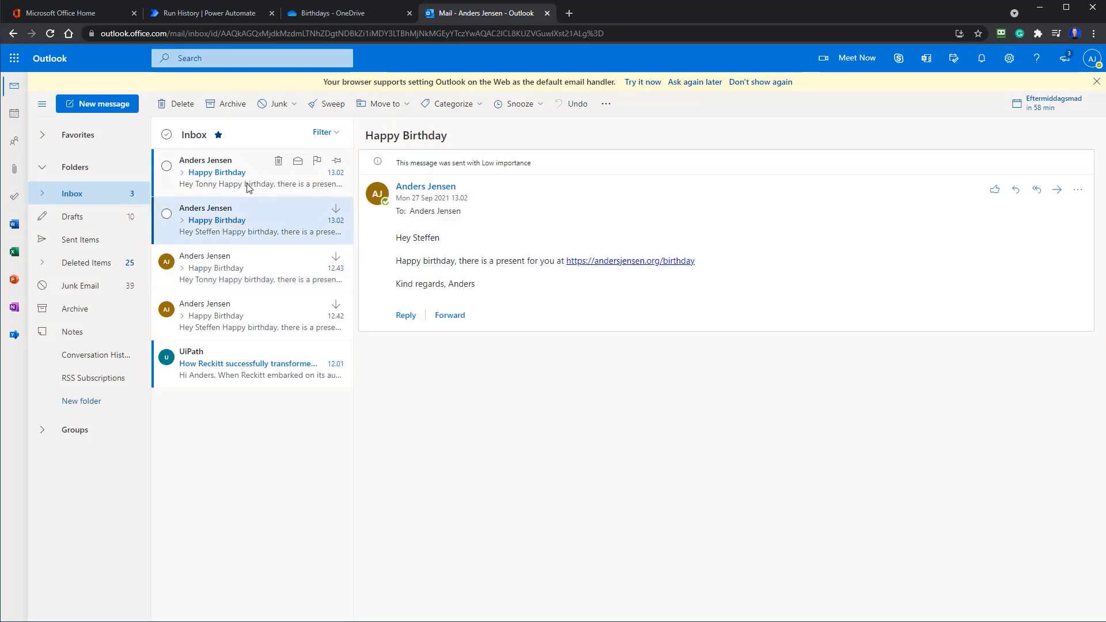
pyautogui.click(248, 184)
pyautogui.click(231, 222)
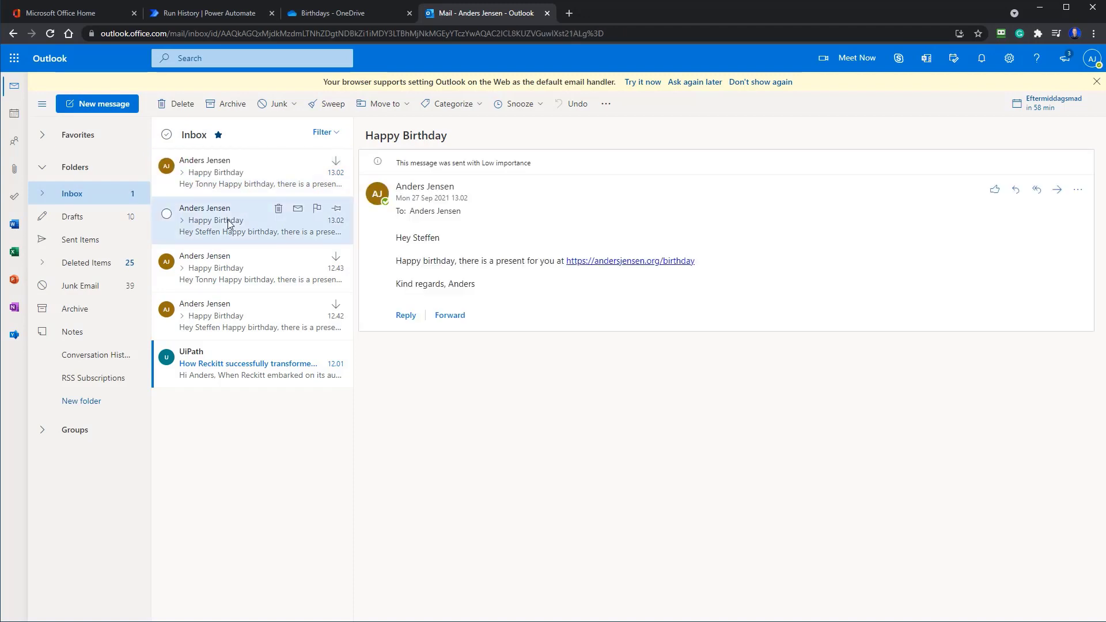
pyautogui.click(244, 189)
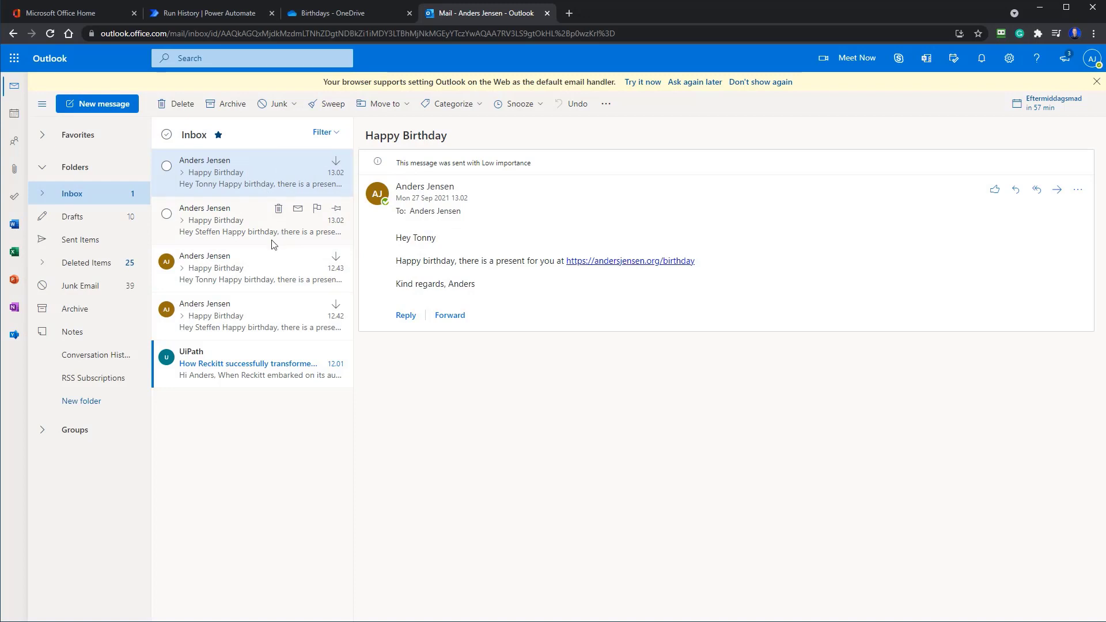
# Step: Open BirtdaysExample.xlsx from the OneDrive Birthdays folder and check the Status column
pyautogui.click(306, 17)
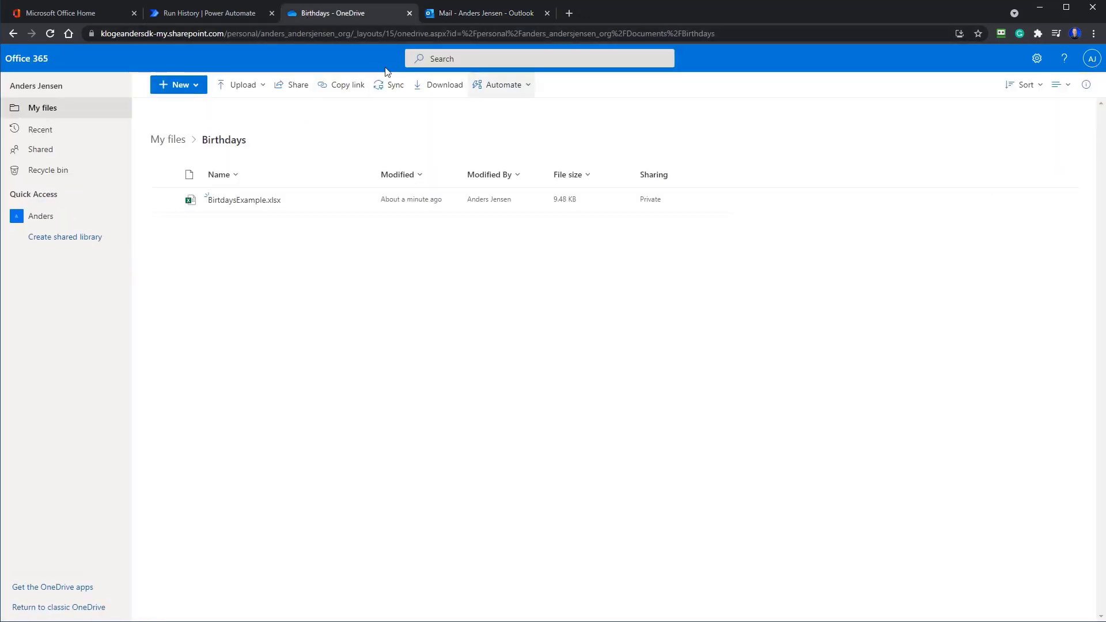
pyautogui.click(264, 200)
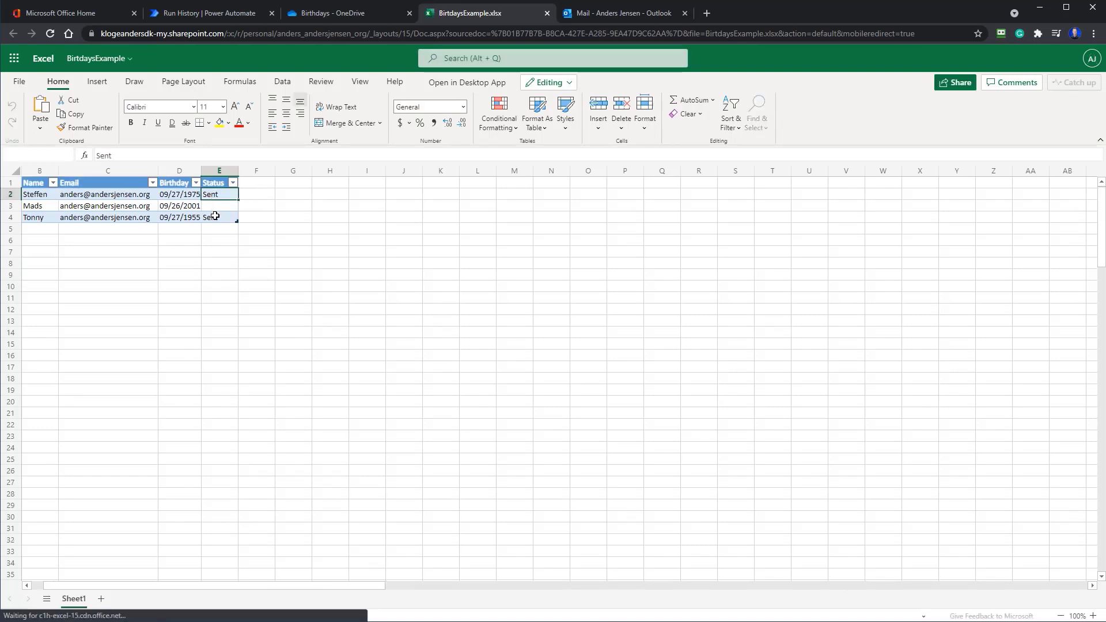
pyautogui.click(216, 218)
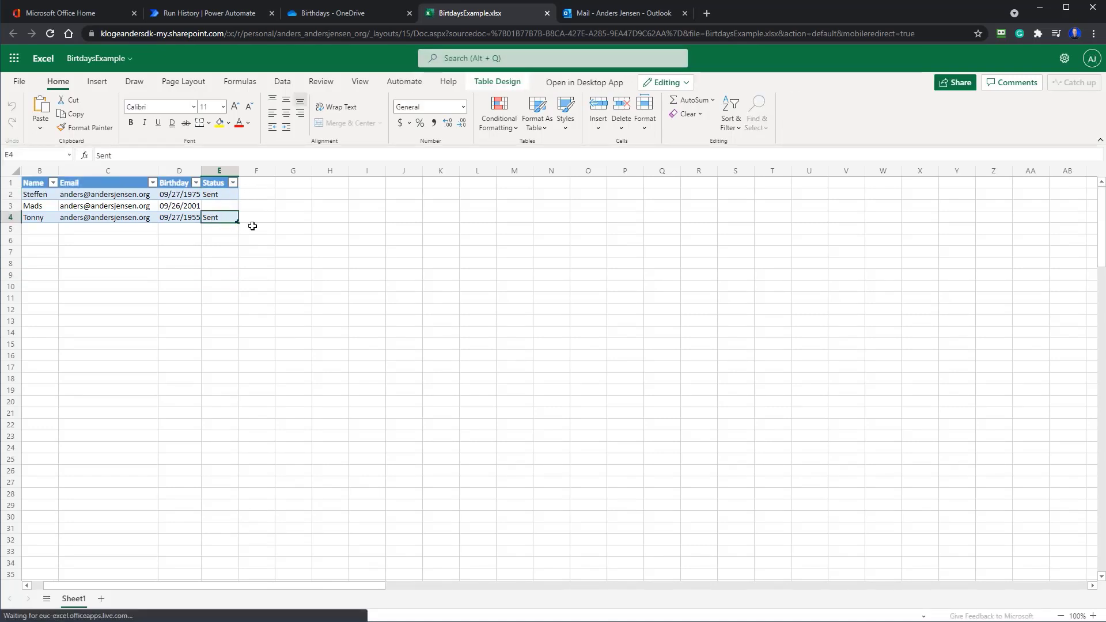
# Step: Switch back to Power Automate and browse the gallery of flow templates
pyautogui.click(173, 14)
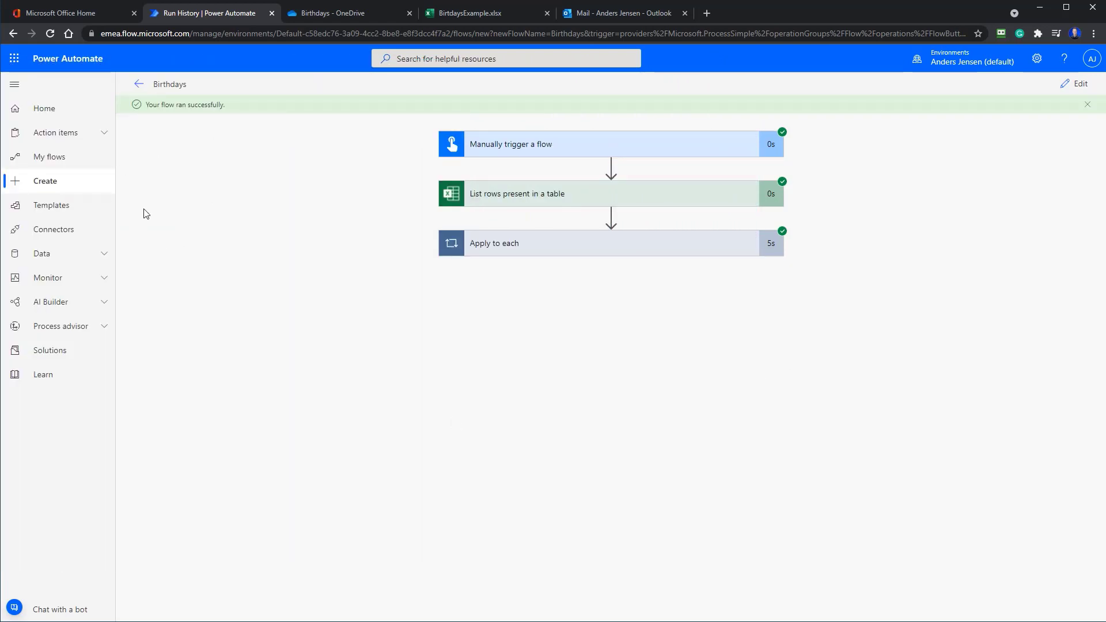
pyautogui.click(54, 217)
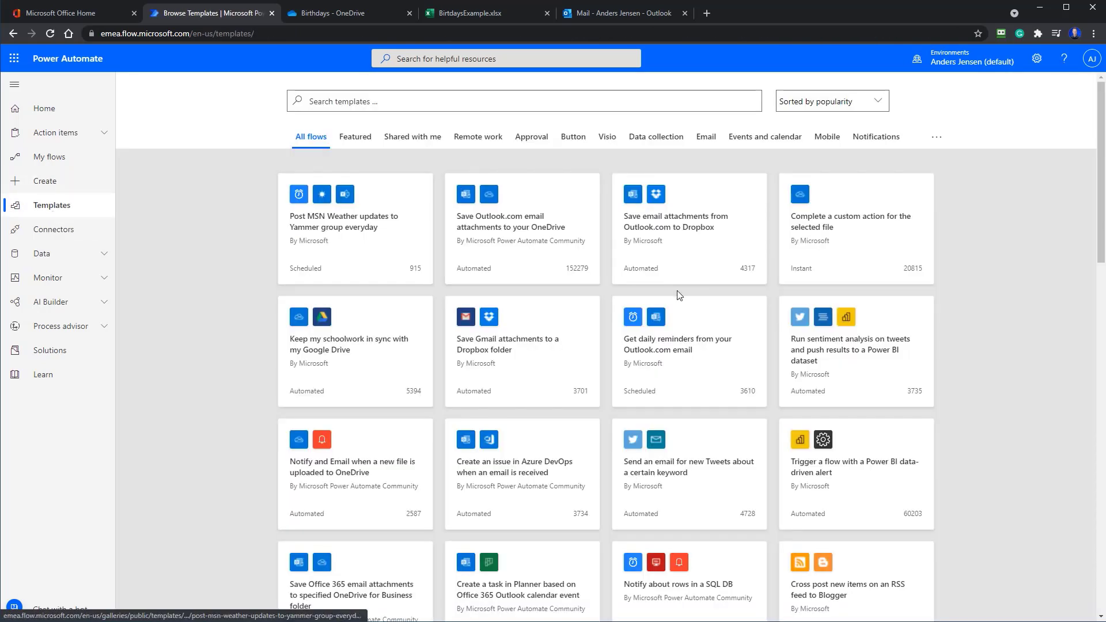
pyautogui.scroll(-5, 676, 291)
pyautogui.scroll(-5, 677, 294)
pyautogui.scroll(10, 676, 294)
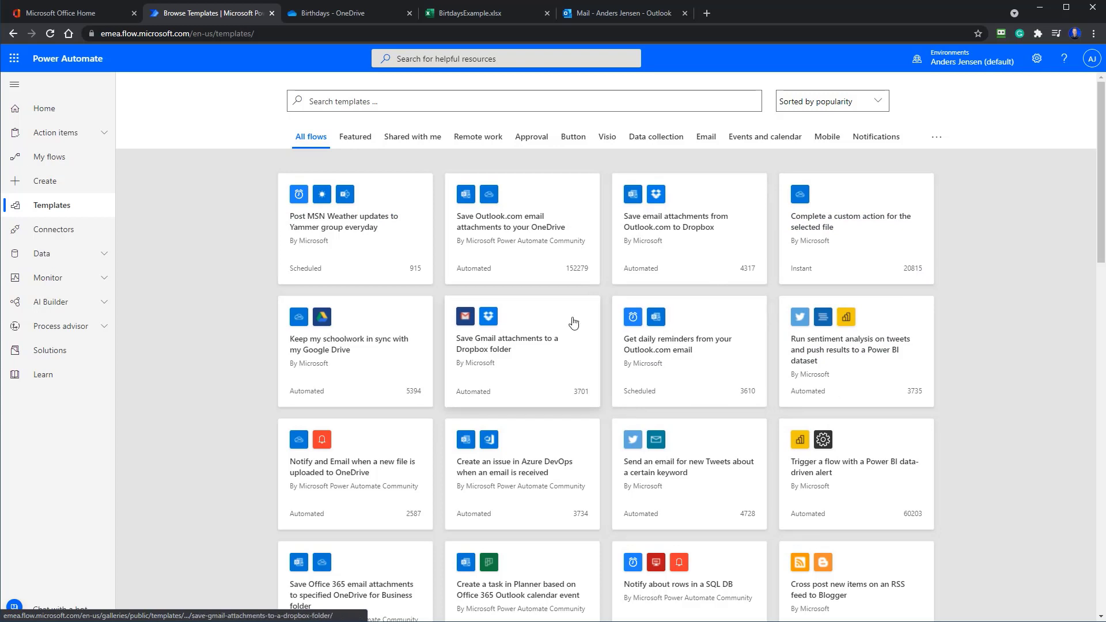
pyautogui.scroll(-5, 576, 329)
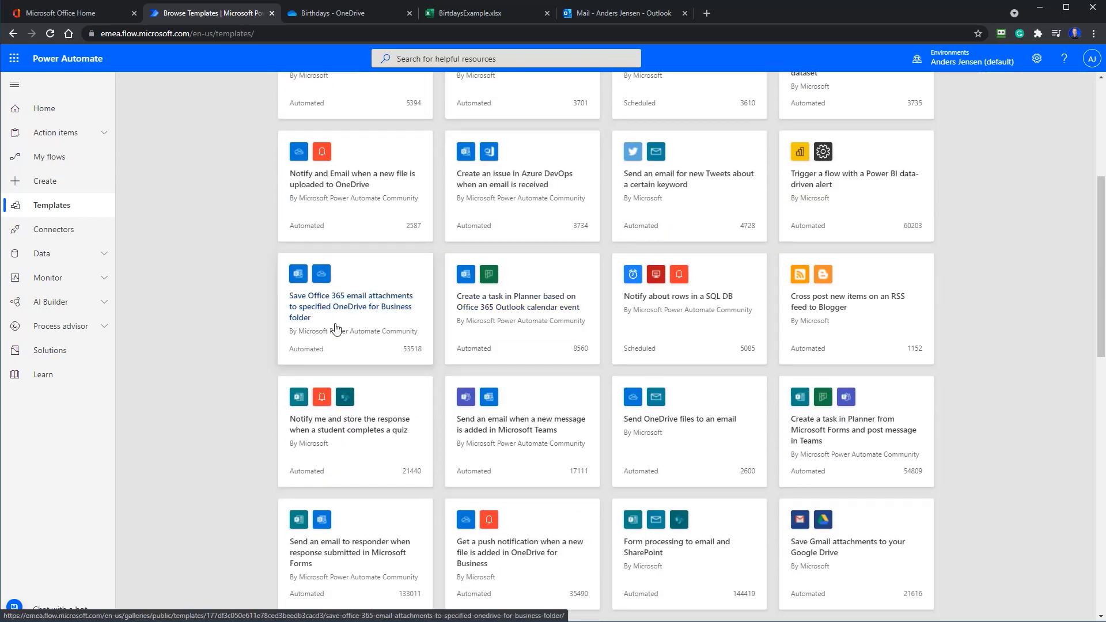
# Step: View the template Notify and Email when a new file is uploaded to OneDrive, and return to the template gallery
pyautogui.click(337, 185)
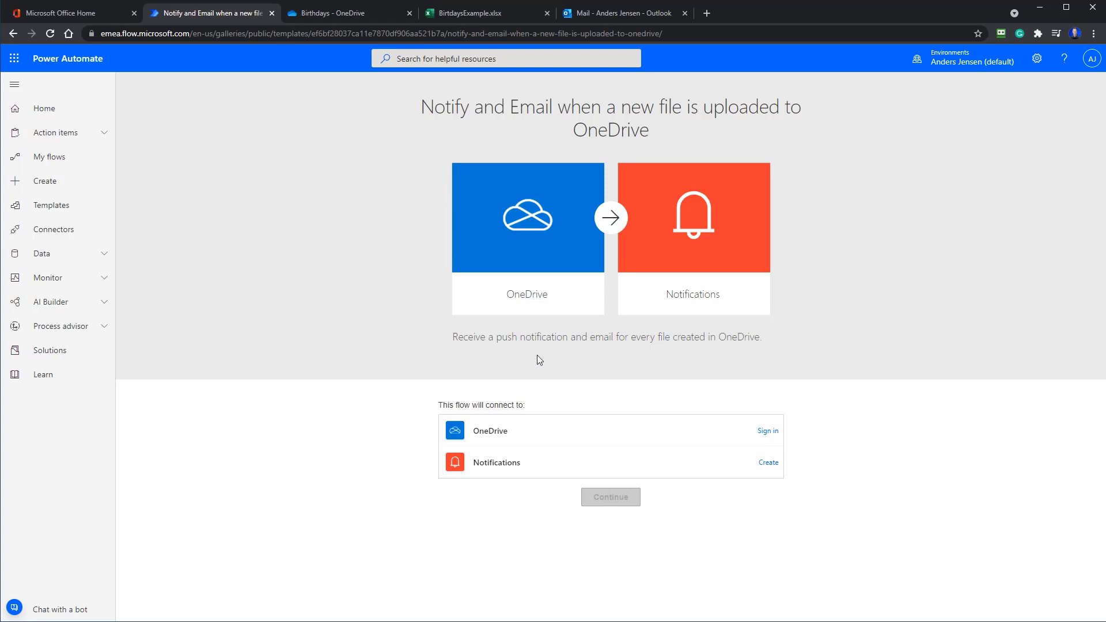
pyautogui.click(73, 211)
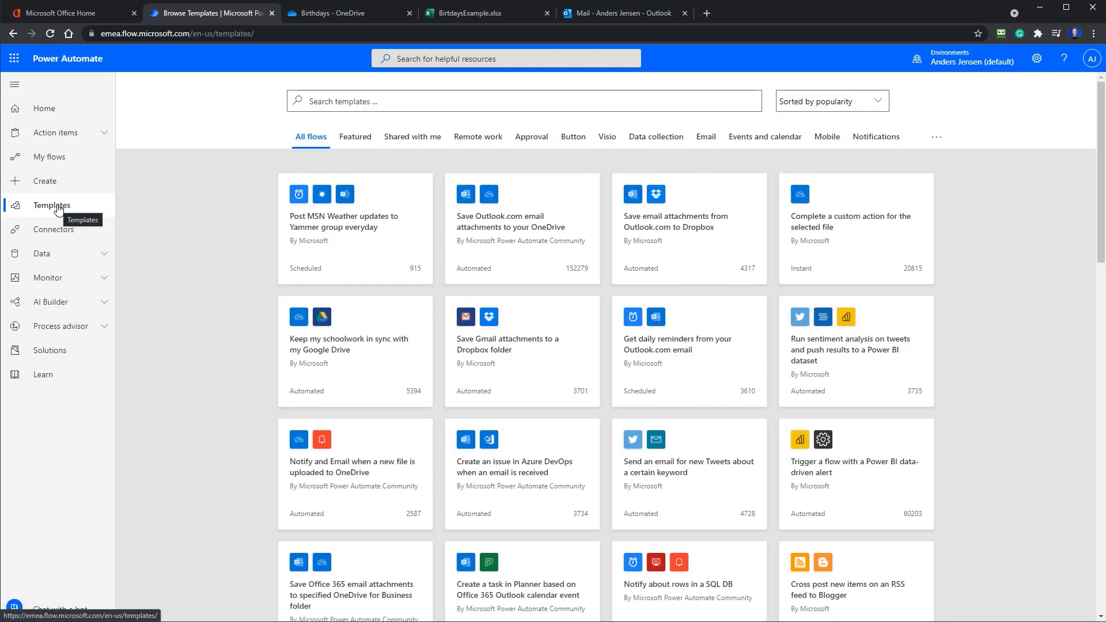
pyautogui.click(58, 208)
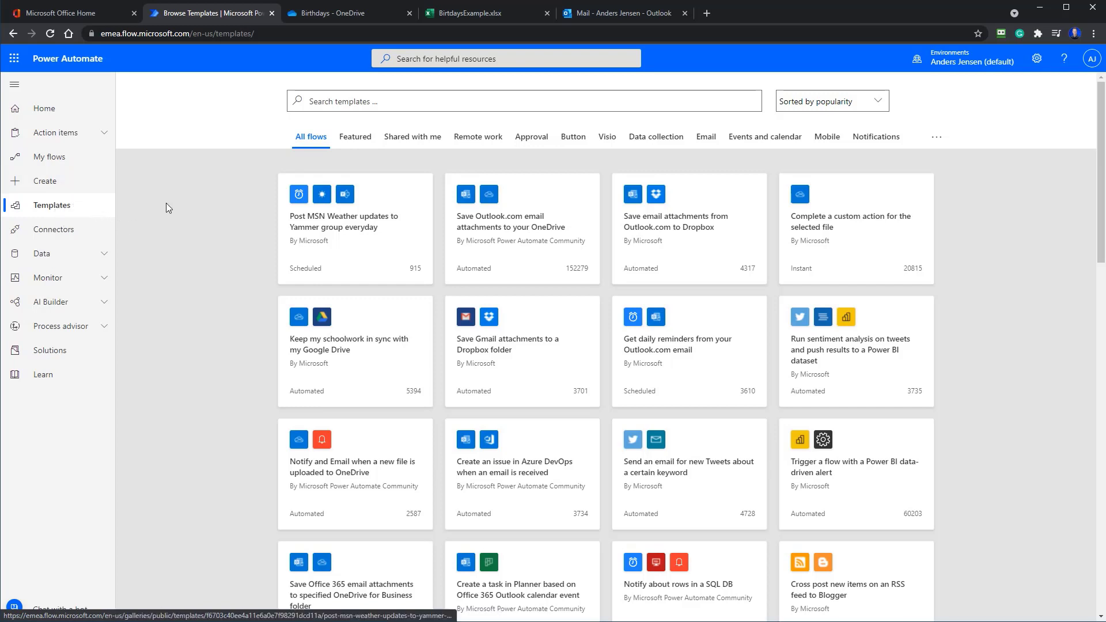
# Step: Show the flow creation page and look at the install options, including Power Automate Desktop, without installing anything
pyautogui.click(82, 190)
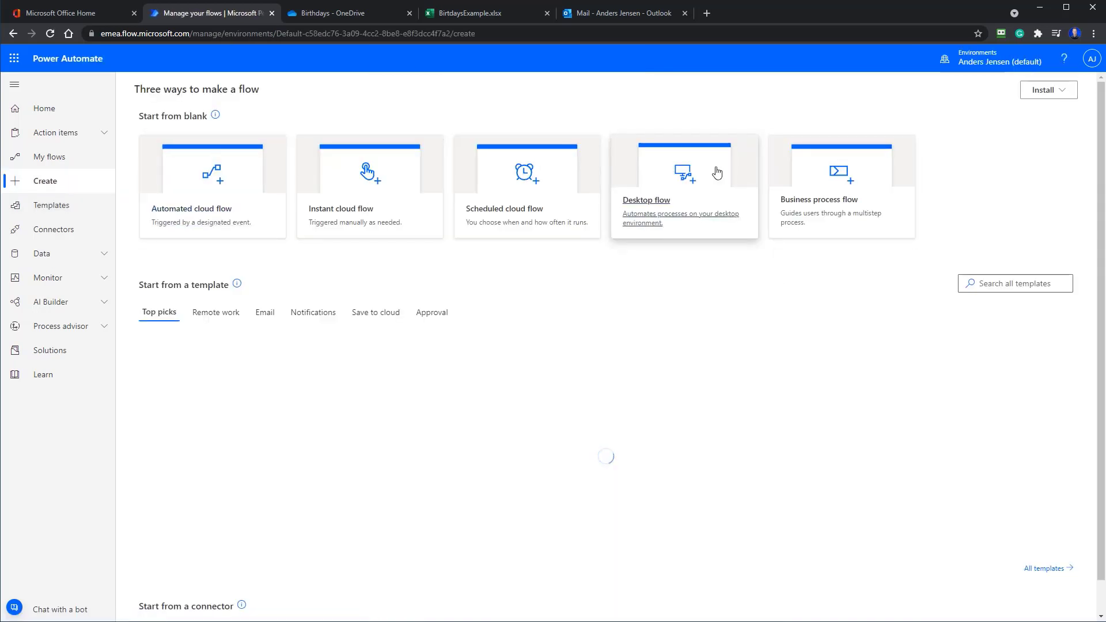
pyautogui.click(1064, 94)
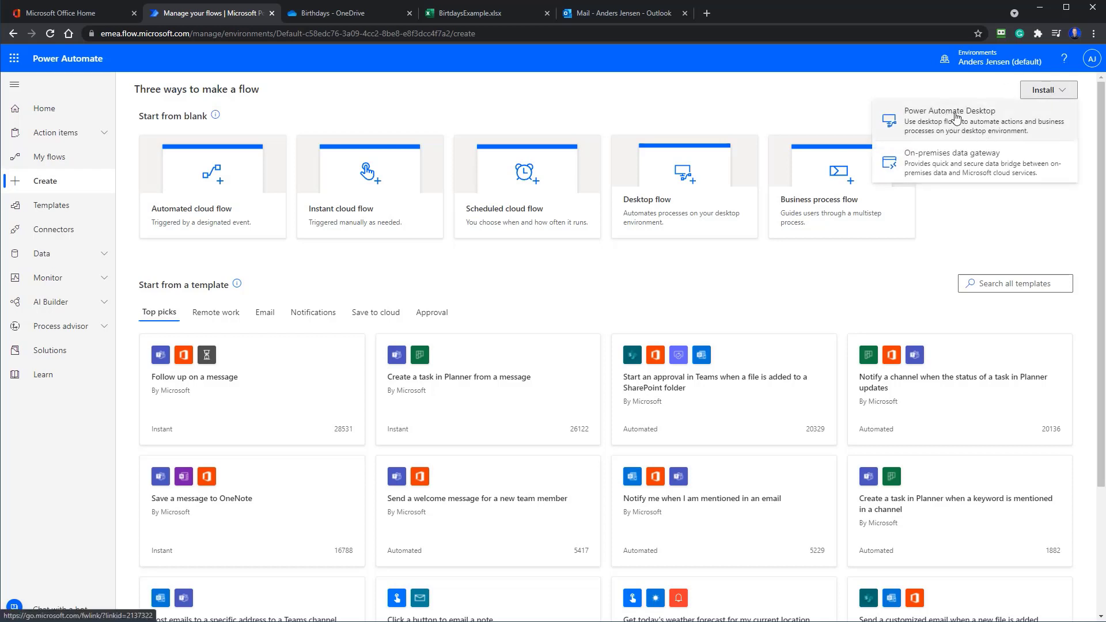
pyautogui.click(782, 116)
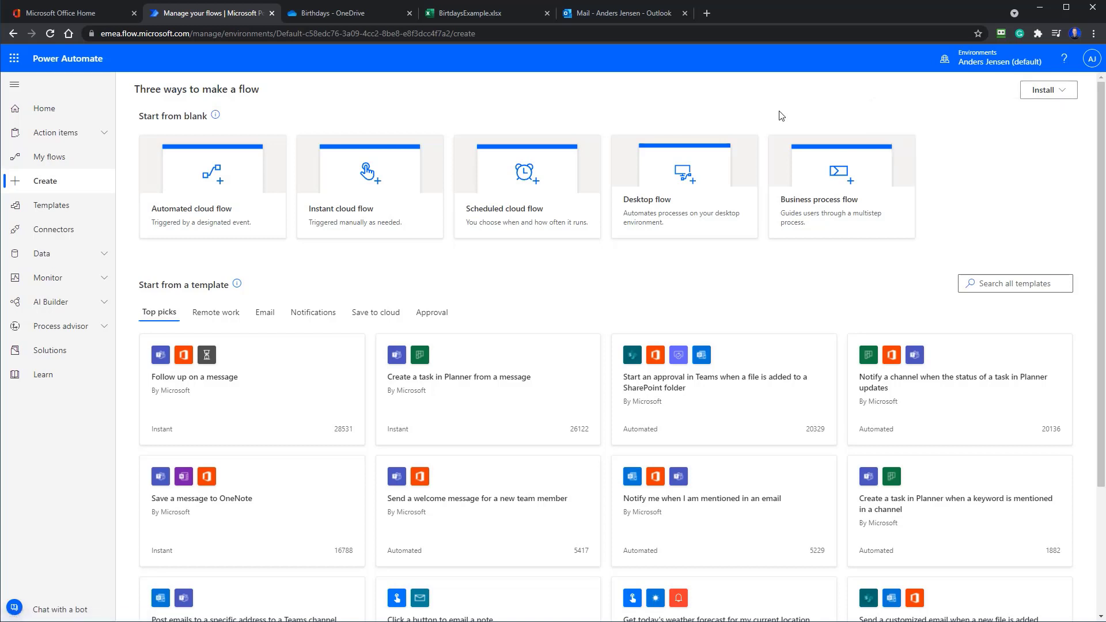